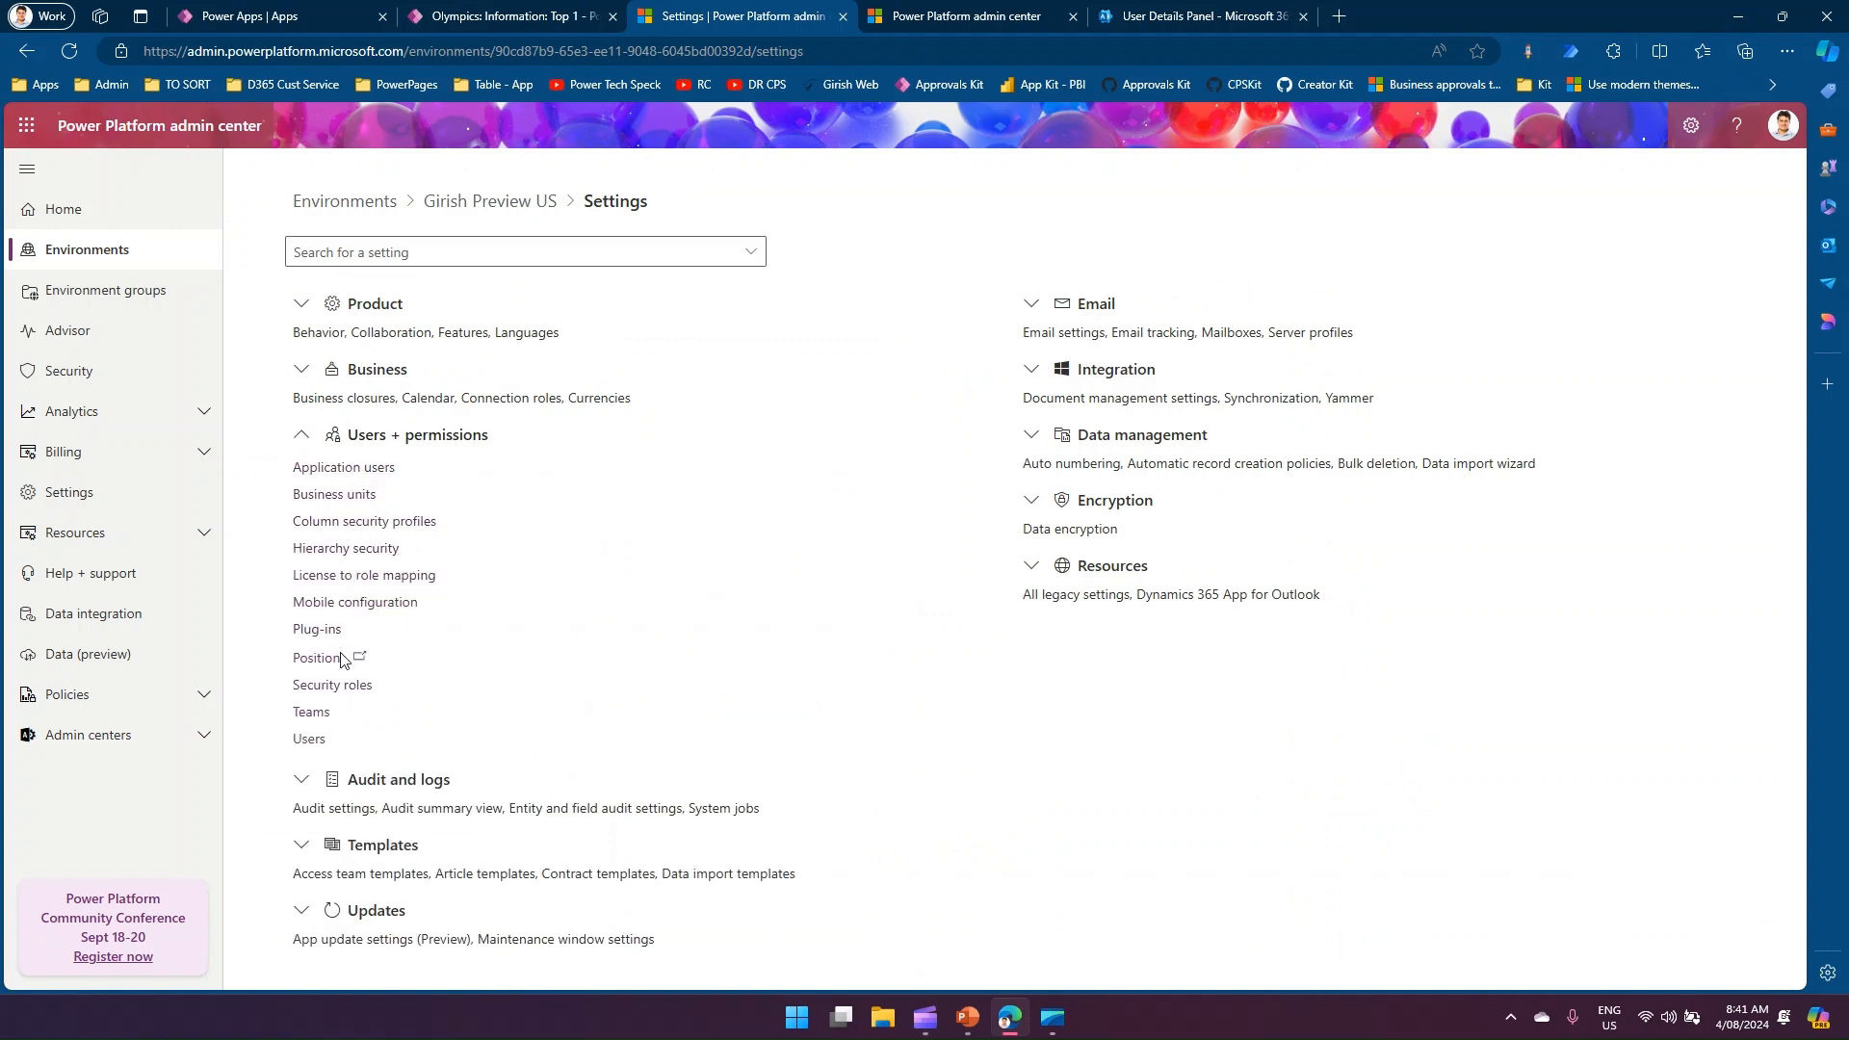
Open the environment's security roles and look through the list down to the unmanaged custom role
{"action": "left_click", "coordinate": [339, 688]}
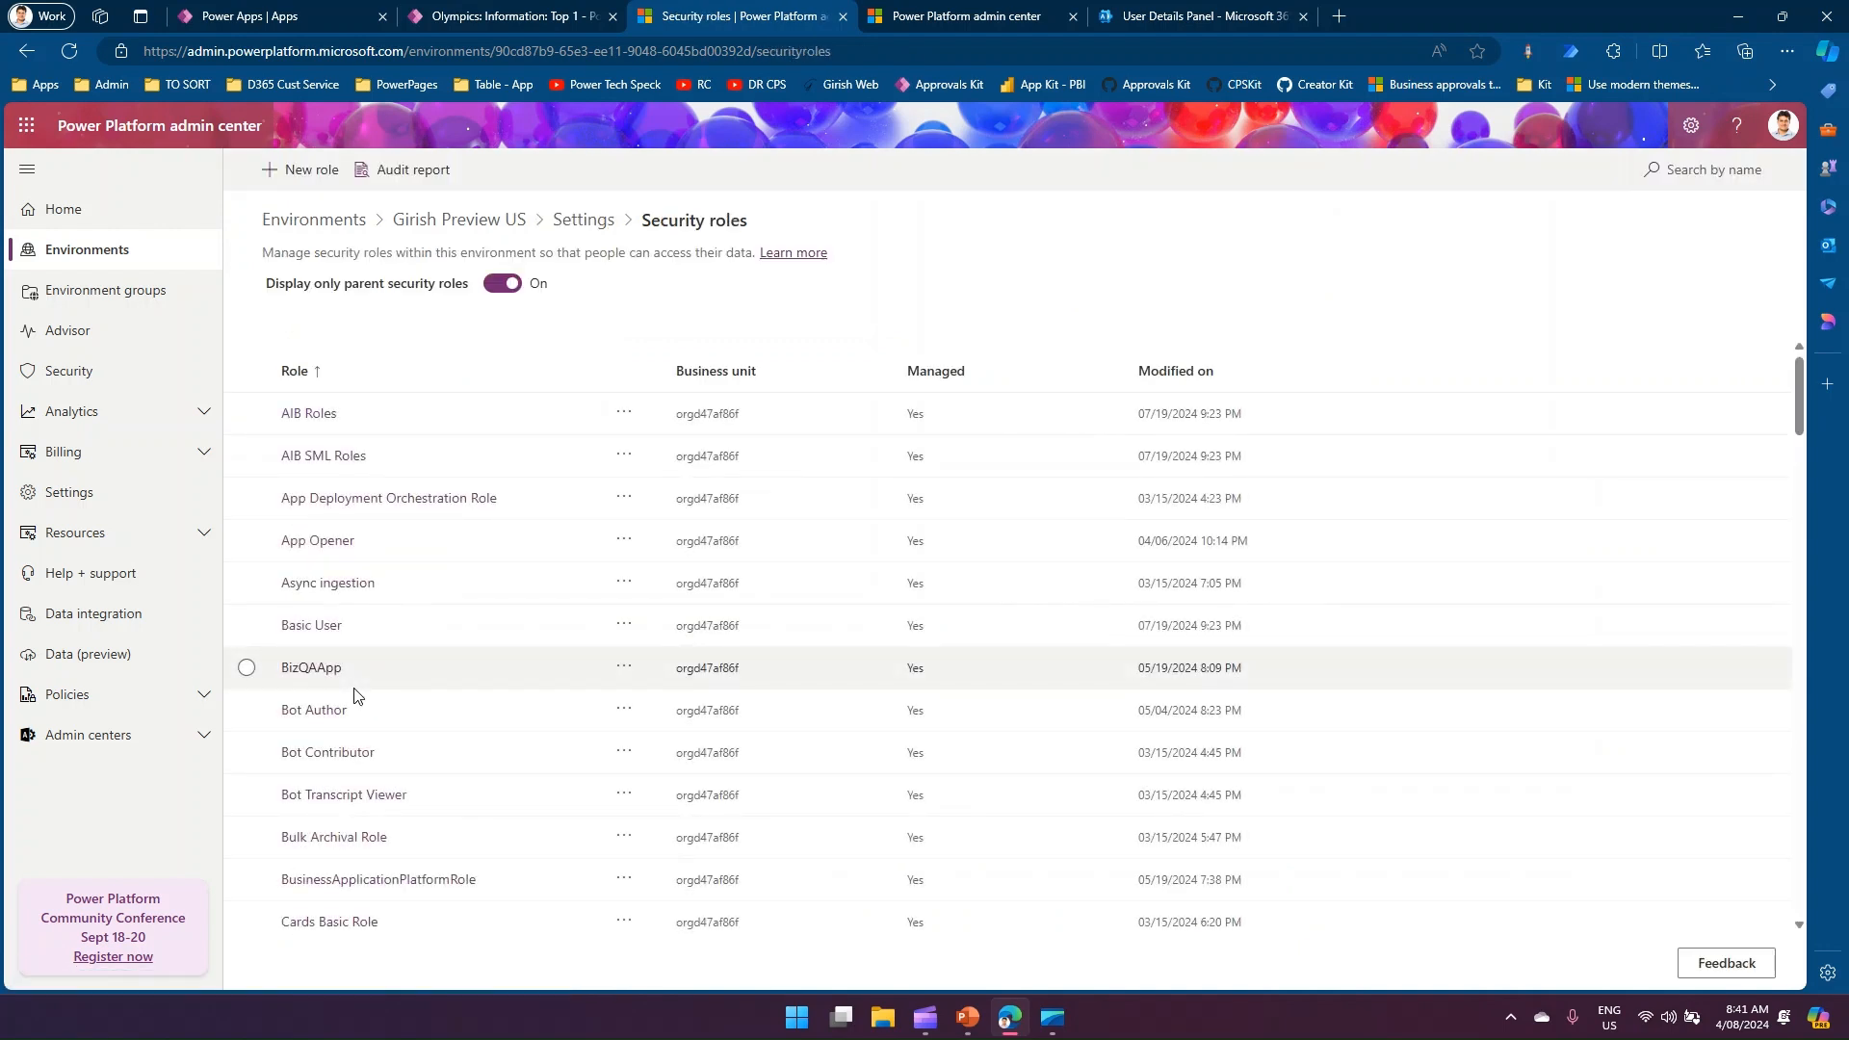
{"action": "scroll", "coordinate": [391, 558], "scroll_direction": "down", "scroll_amount": 5}
{"action": "scroll", "coordinate": [394, 590], "scroll_direction": "down", "scroll_amount": 10}
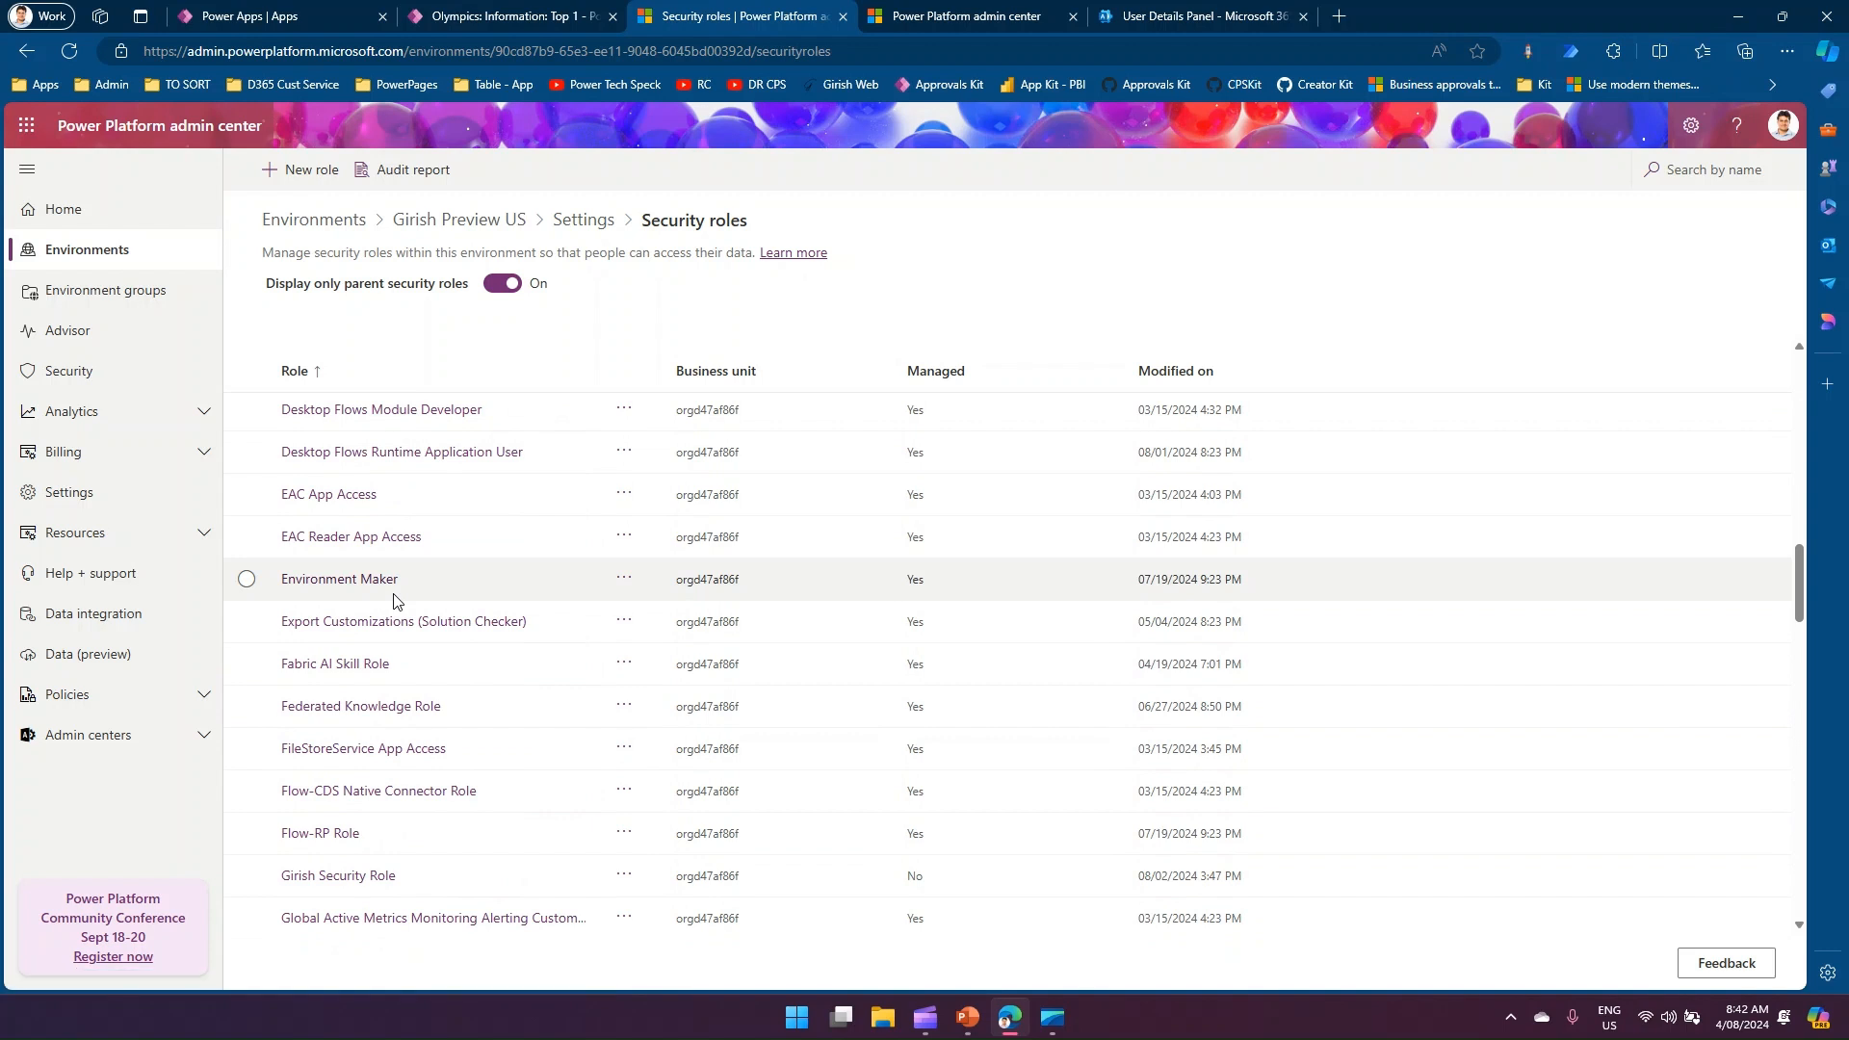
{"action": "scroll", "coordinate": [393, 599], "scroll_direction": "down", "scroll_amount": 3}
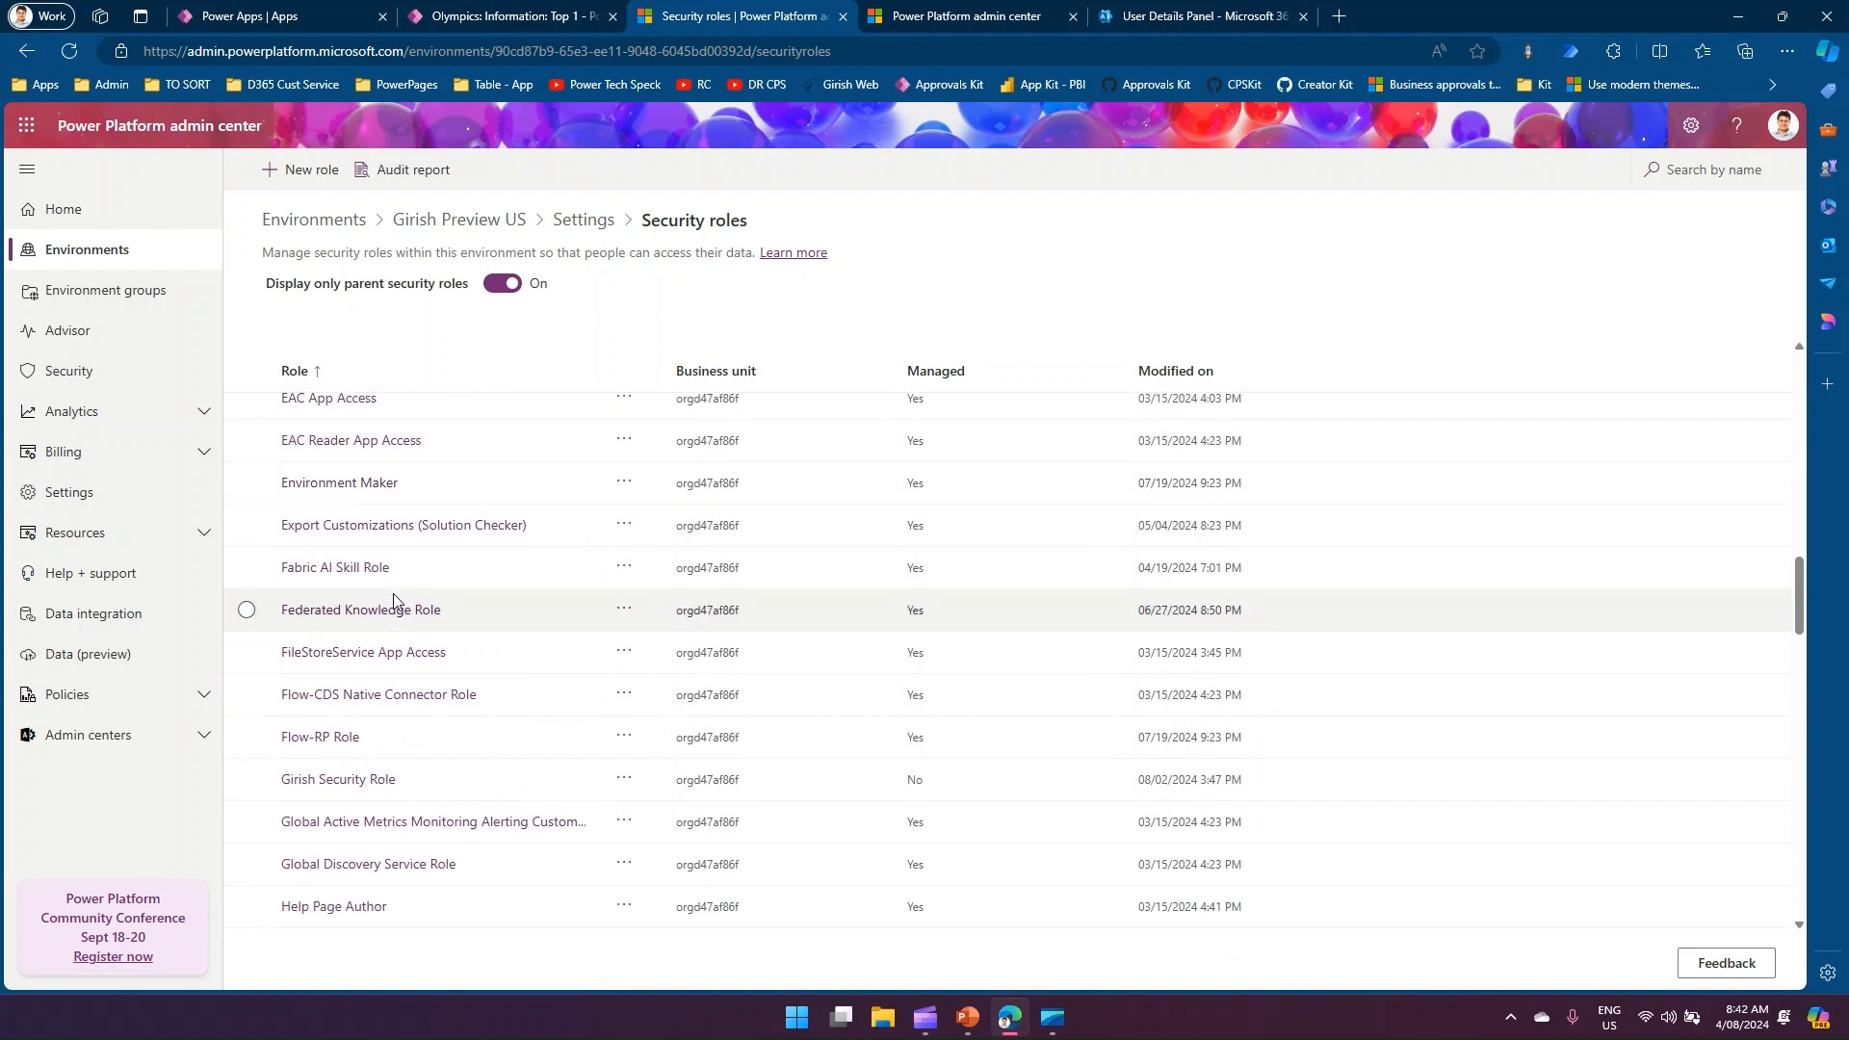
{"action": "scroll", "coordinate": [393, 599], "scroll_direction": "down", "scroll_amount": 2}
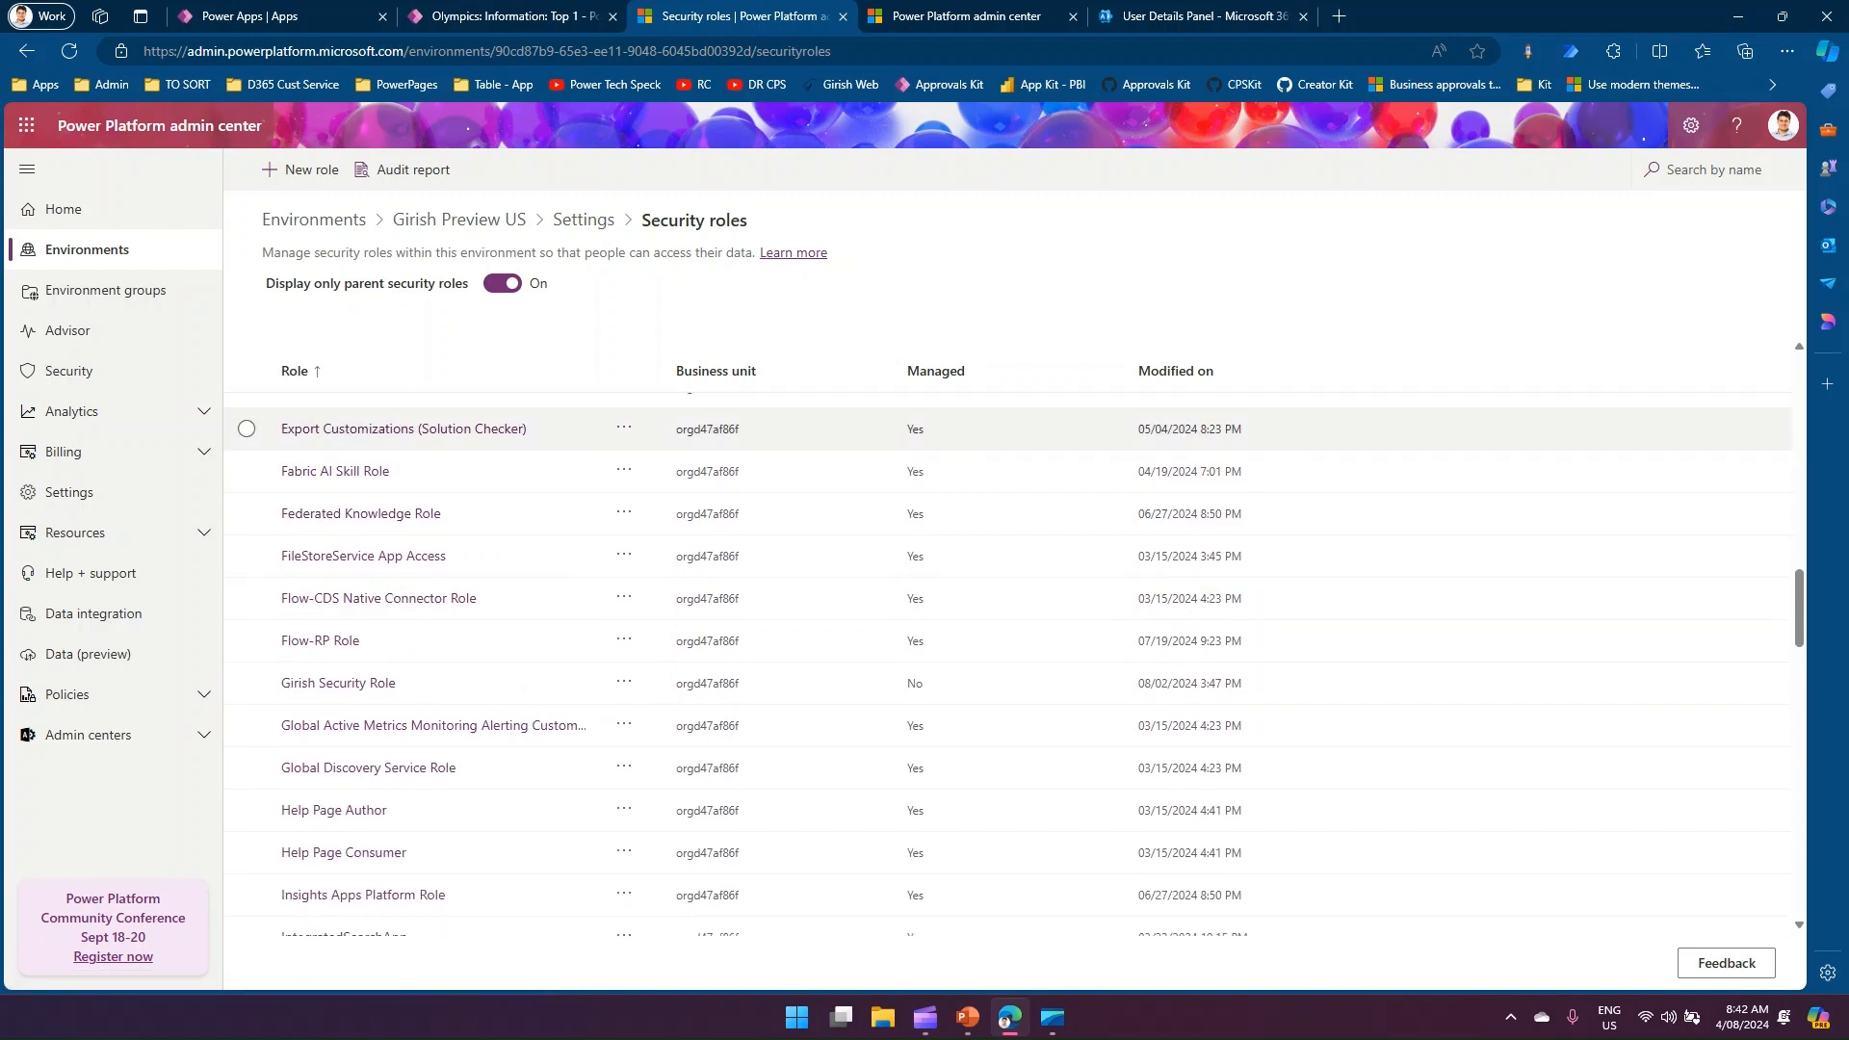
Inspect the actions available for the unmanaged custom security role below Flow-RP Role, and look further down the list
{"action": "left_click_drag", "start_coordinate": [269, 662], "coordinate": [429, 708]}
{"action": "left_click", "coordinate": [625, 684]}
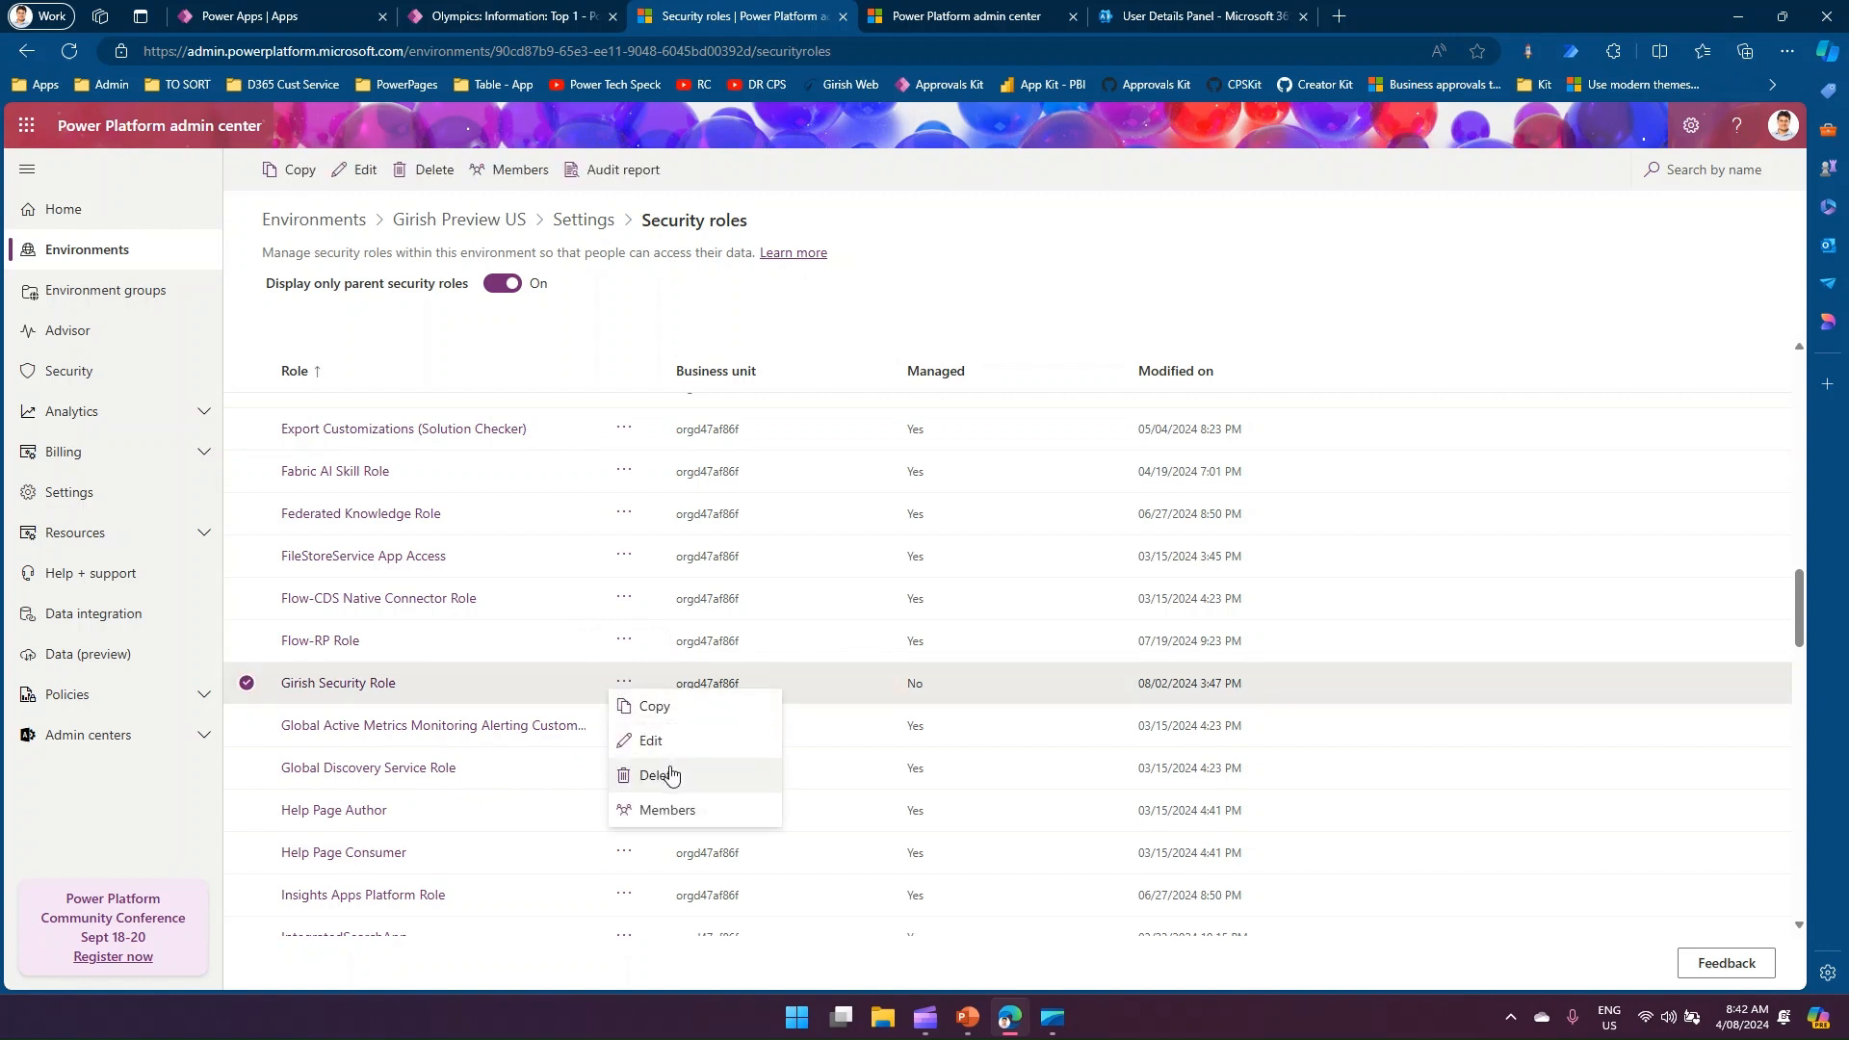
{"action": "left_click", "coordinate": [640, 577]}
{"action": "scroll", "coordinate": [640, 578], "scroll_direction": "down", "scroll_amount": 4}
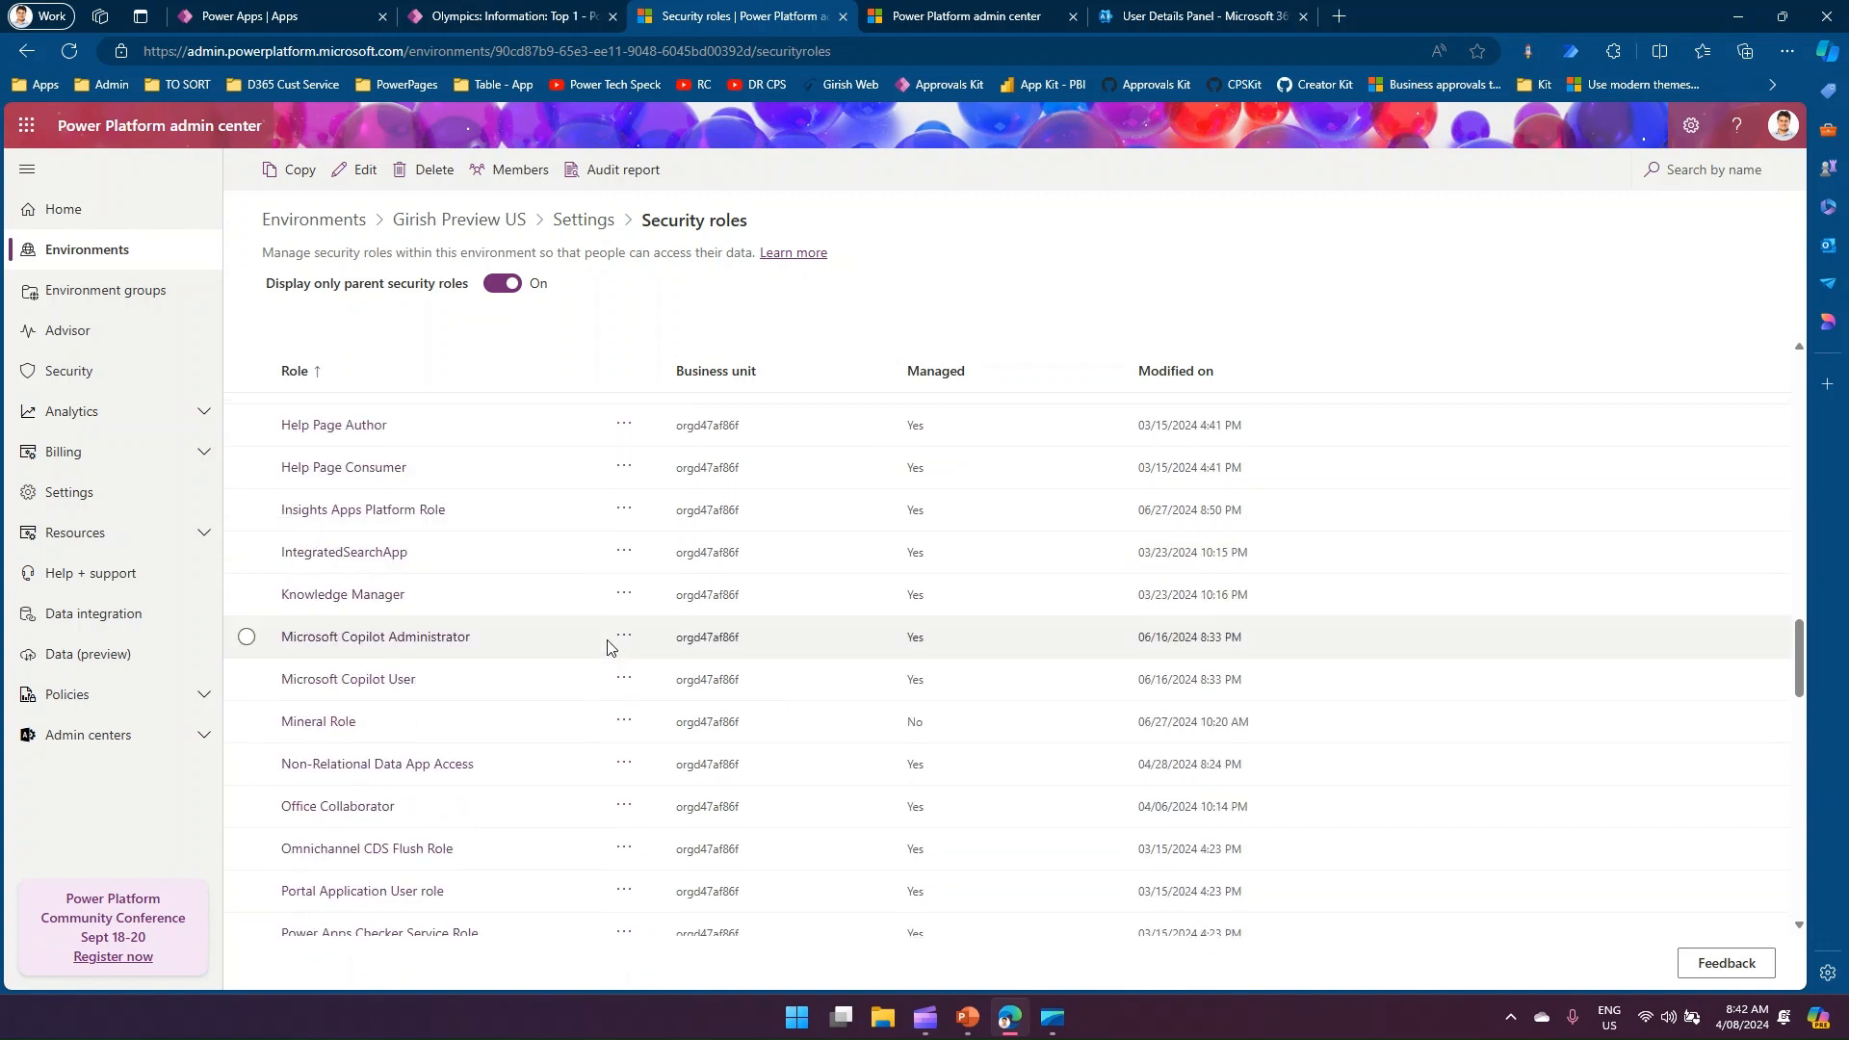
Search the security roles for "environment"
{"action": "left_click", "coordinate": [1701, 173]}
{"action": "type", "text": "e"}
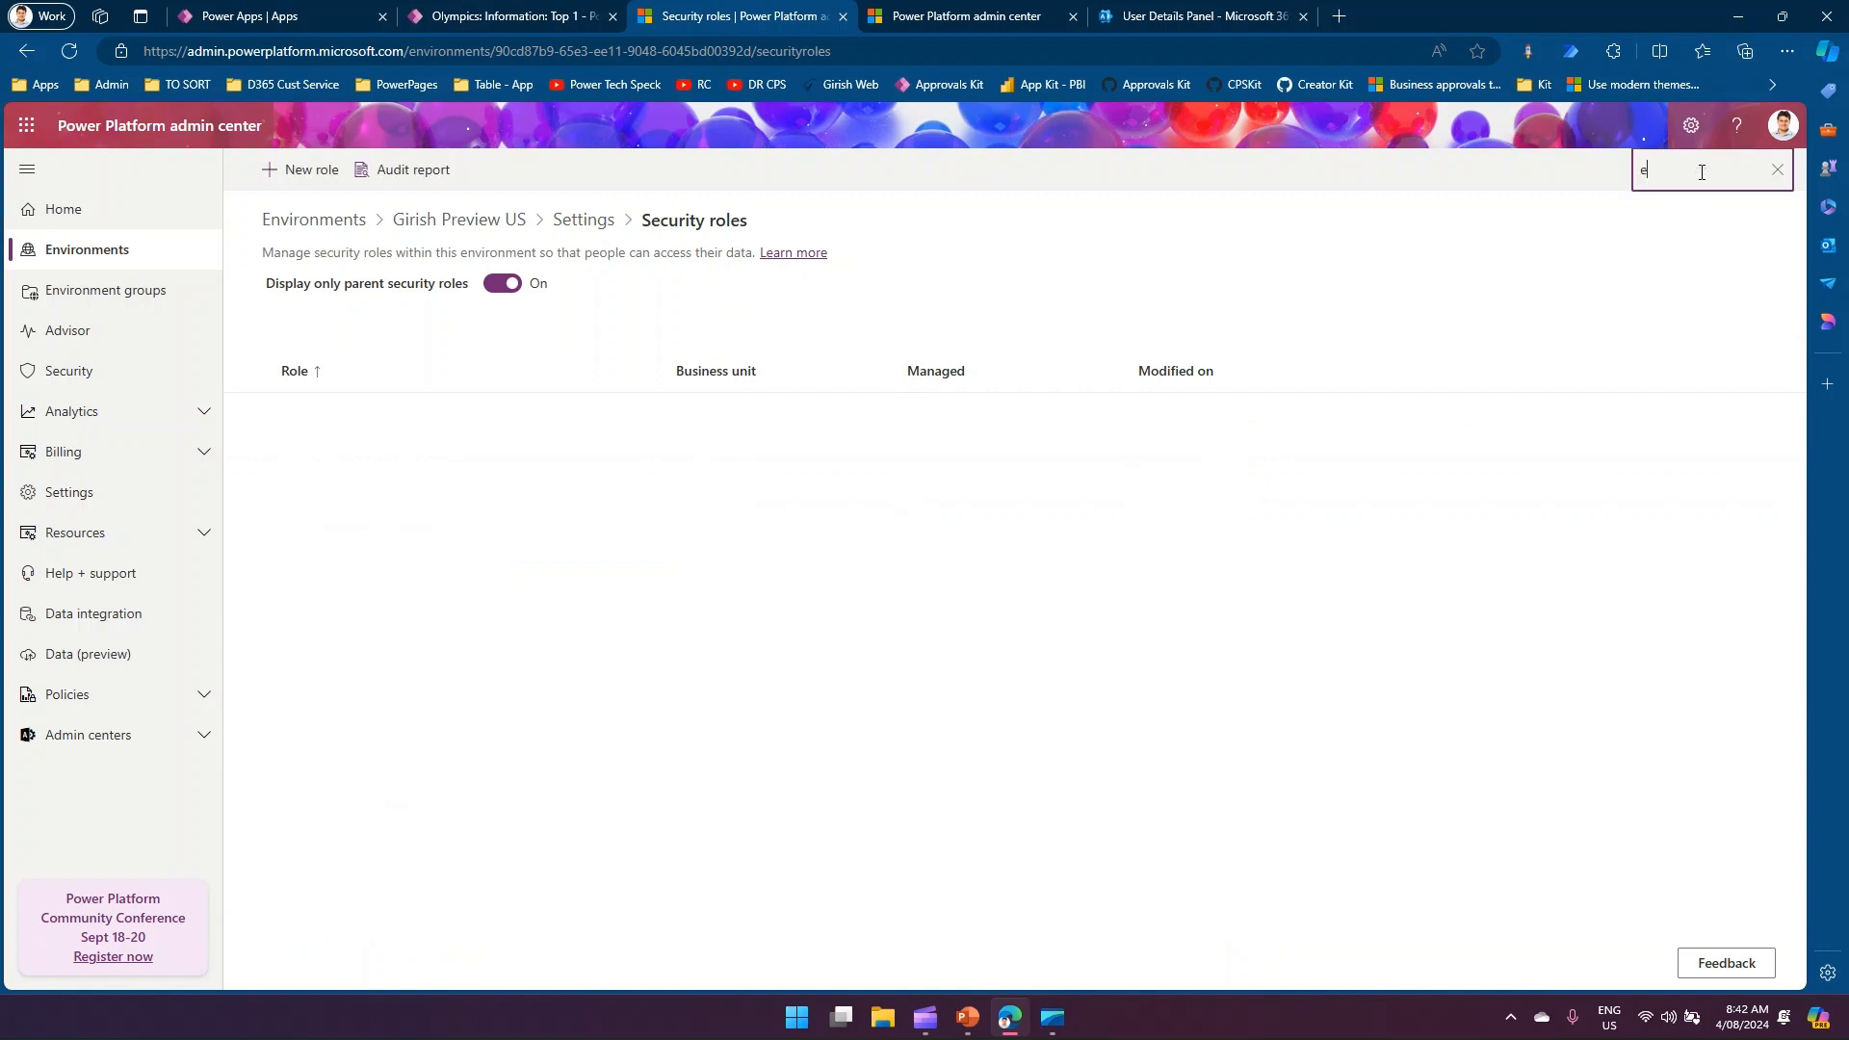
{"action": "type", "text": "nvironment"}
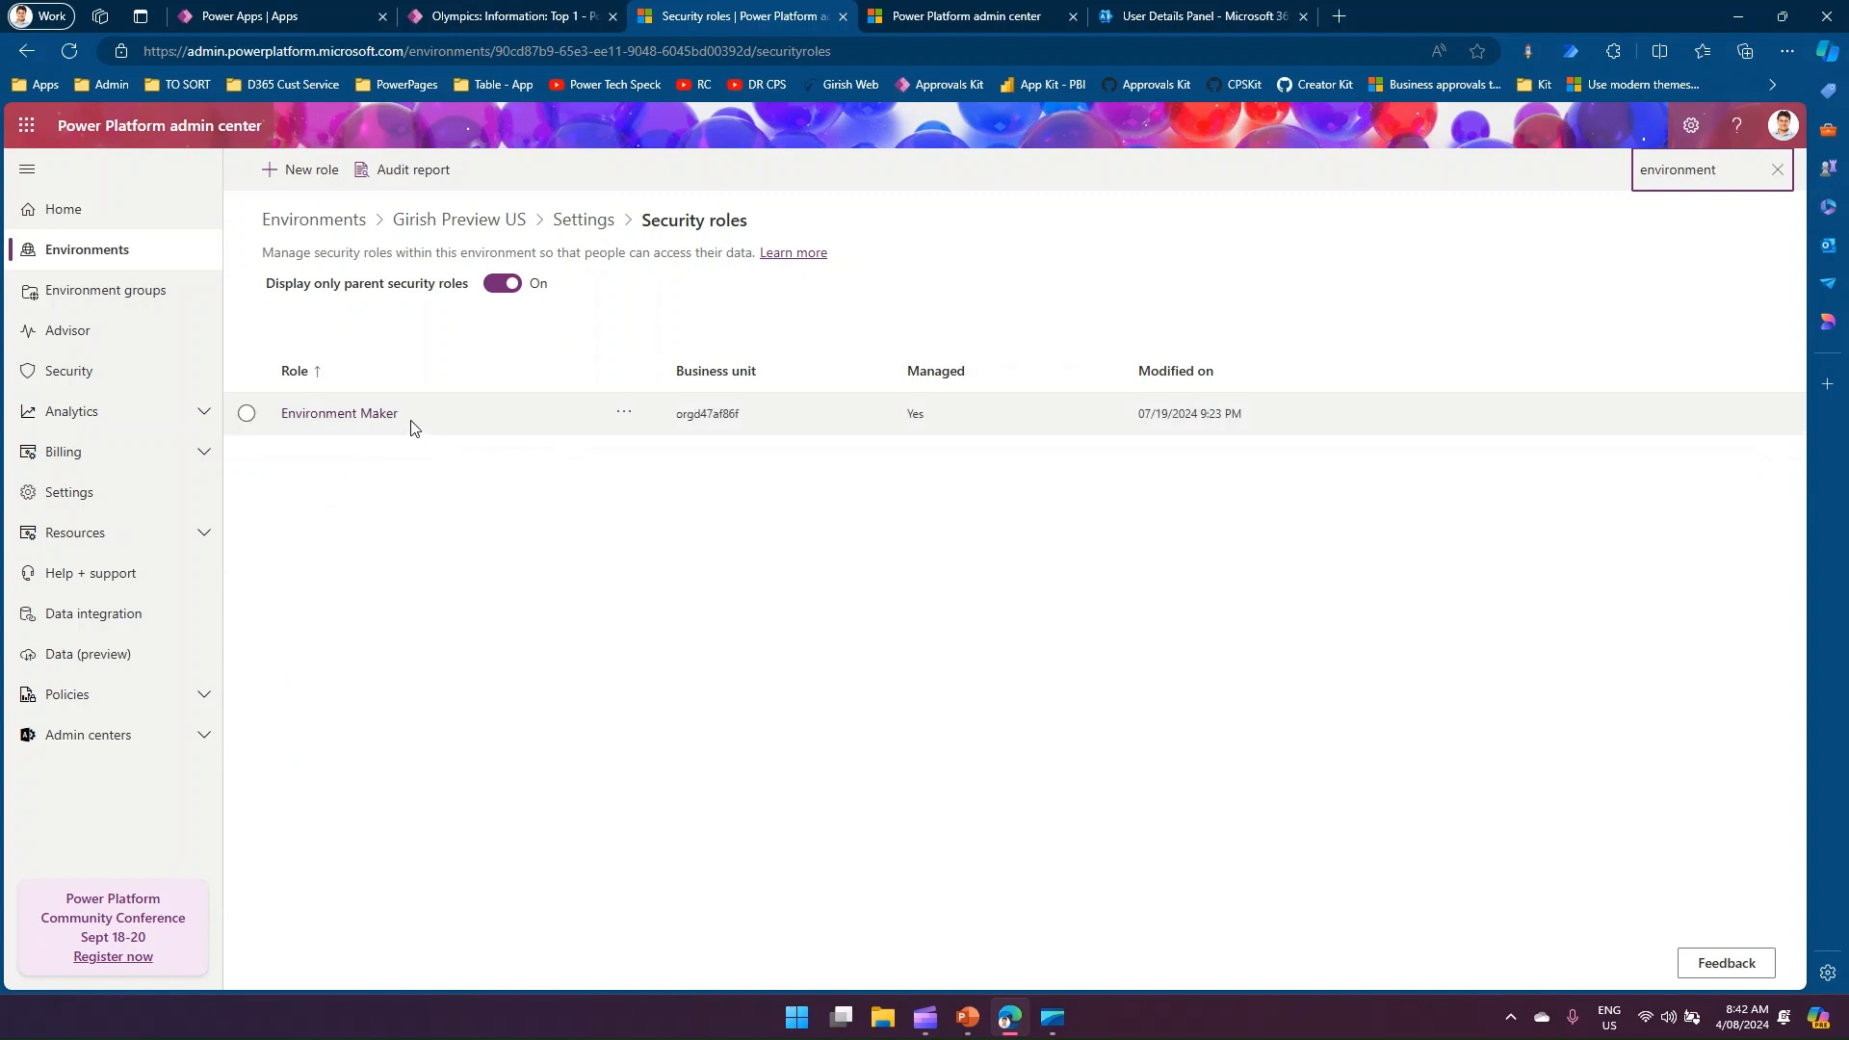
Search the security roles for "admin" and open the member list of the System Administrator role
{"action": "left_click_drag", "start_coordinate": [1722, 171], "coordinate": [1609, 174]}
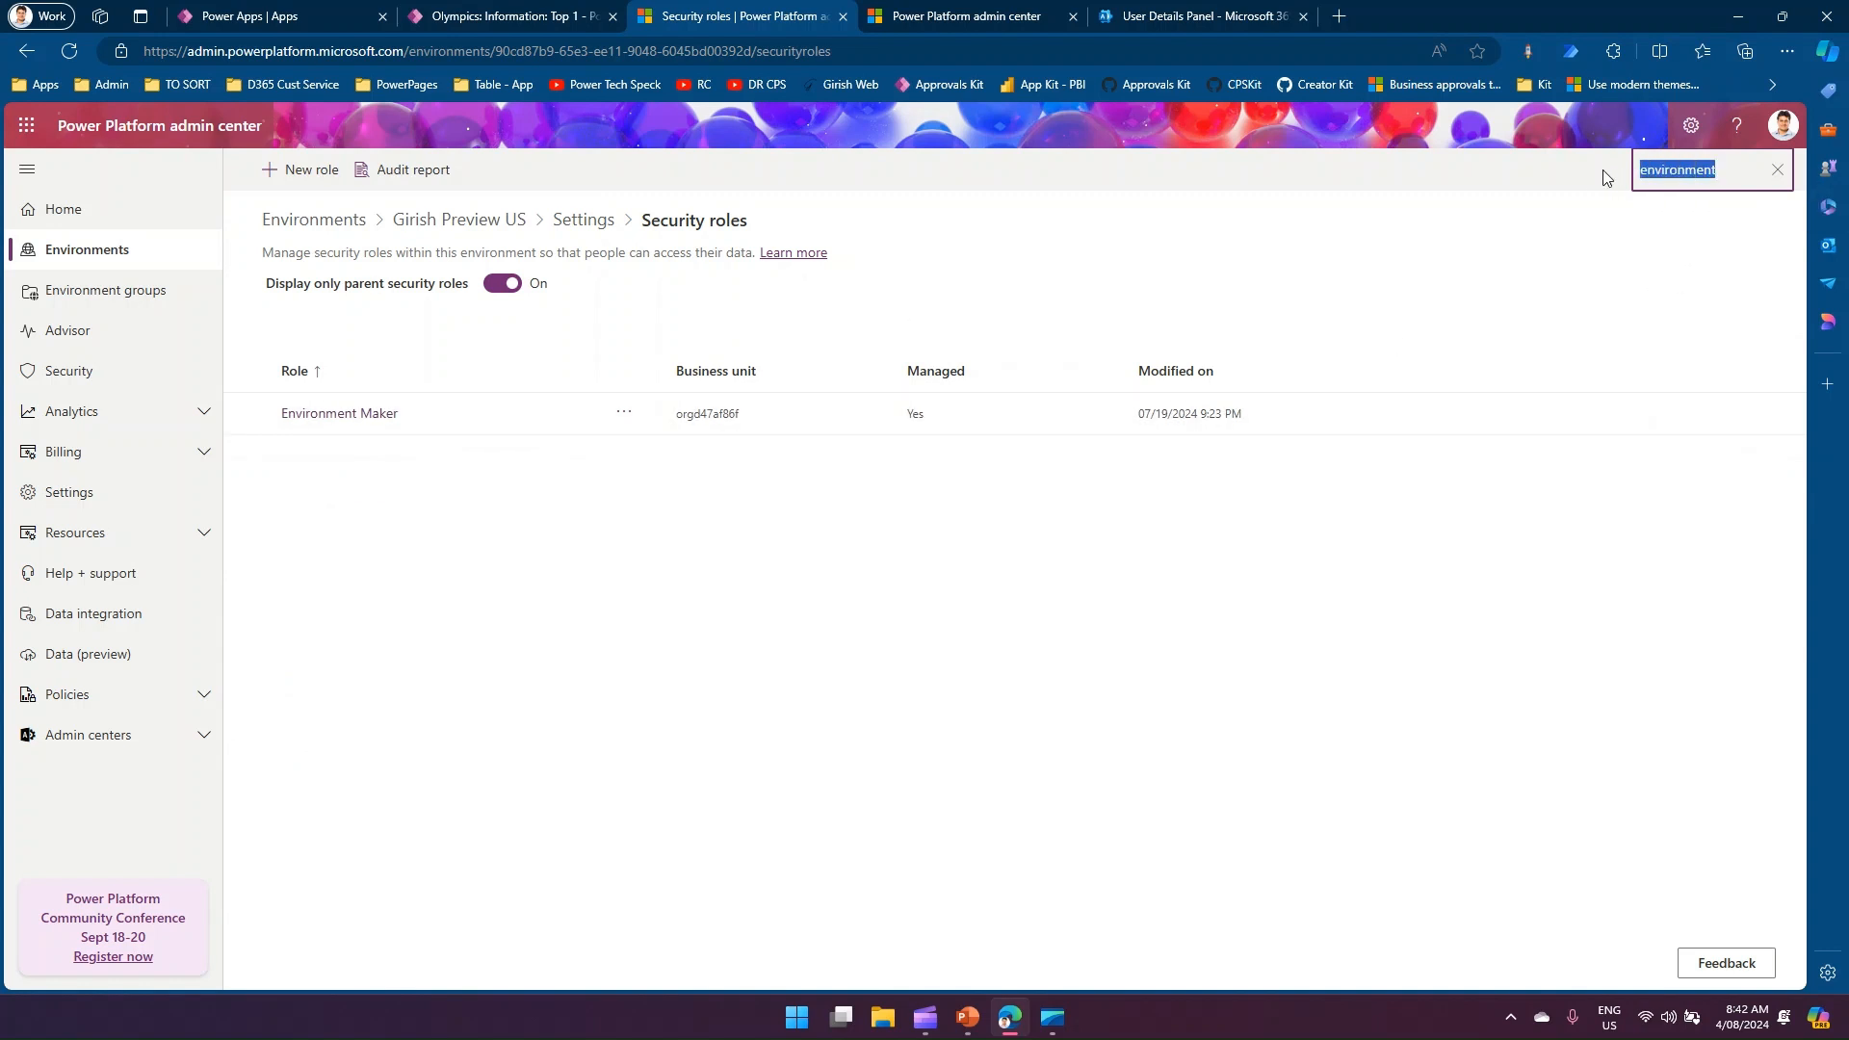
{"action": "type", "text": "admini"}
{"action": "key", "text": "BackSpace"}
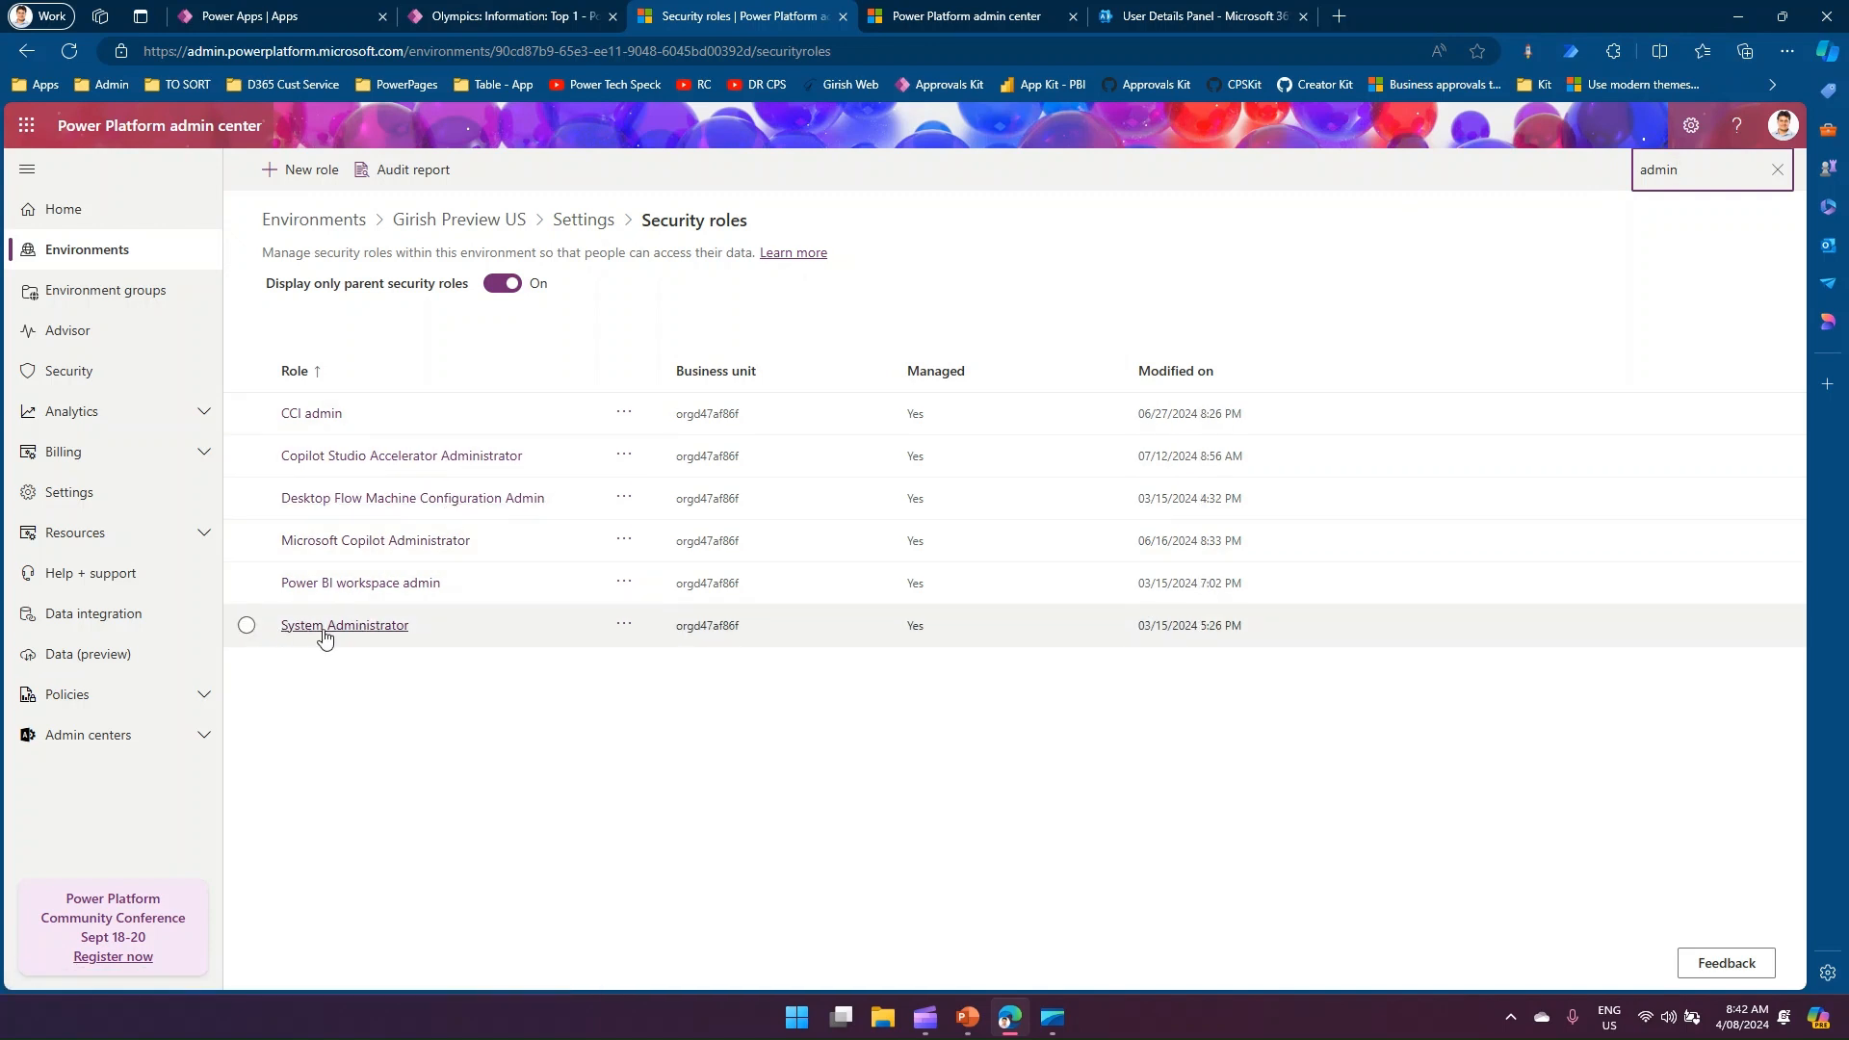
{"action": "left_click", "coordinate": [624, 625]}
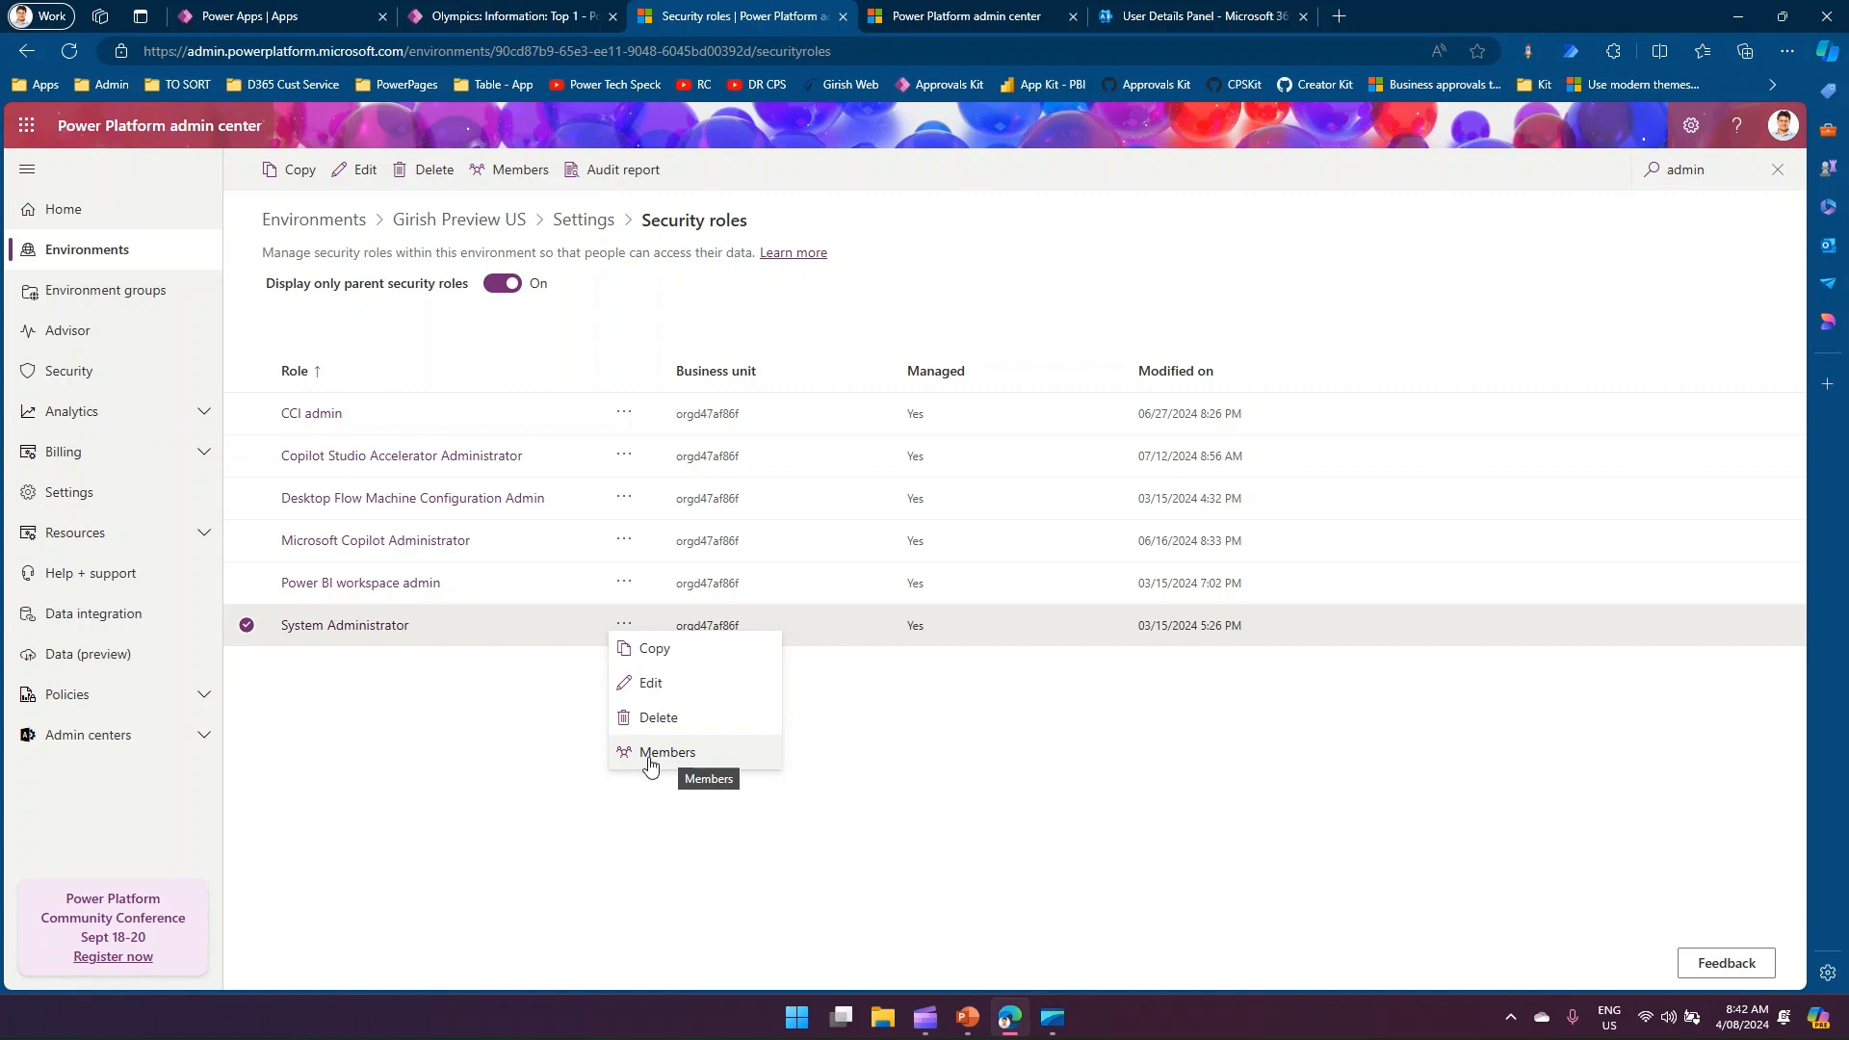
{"action": "left_click", "coordinate": [484, 745]}
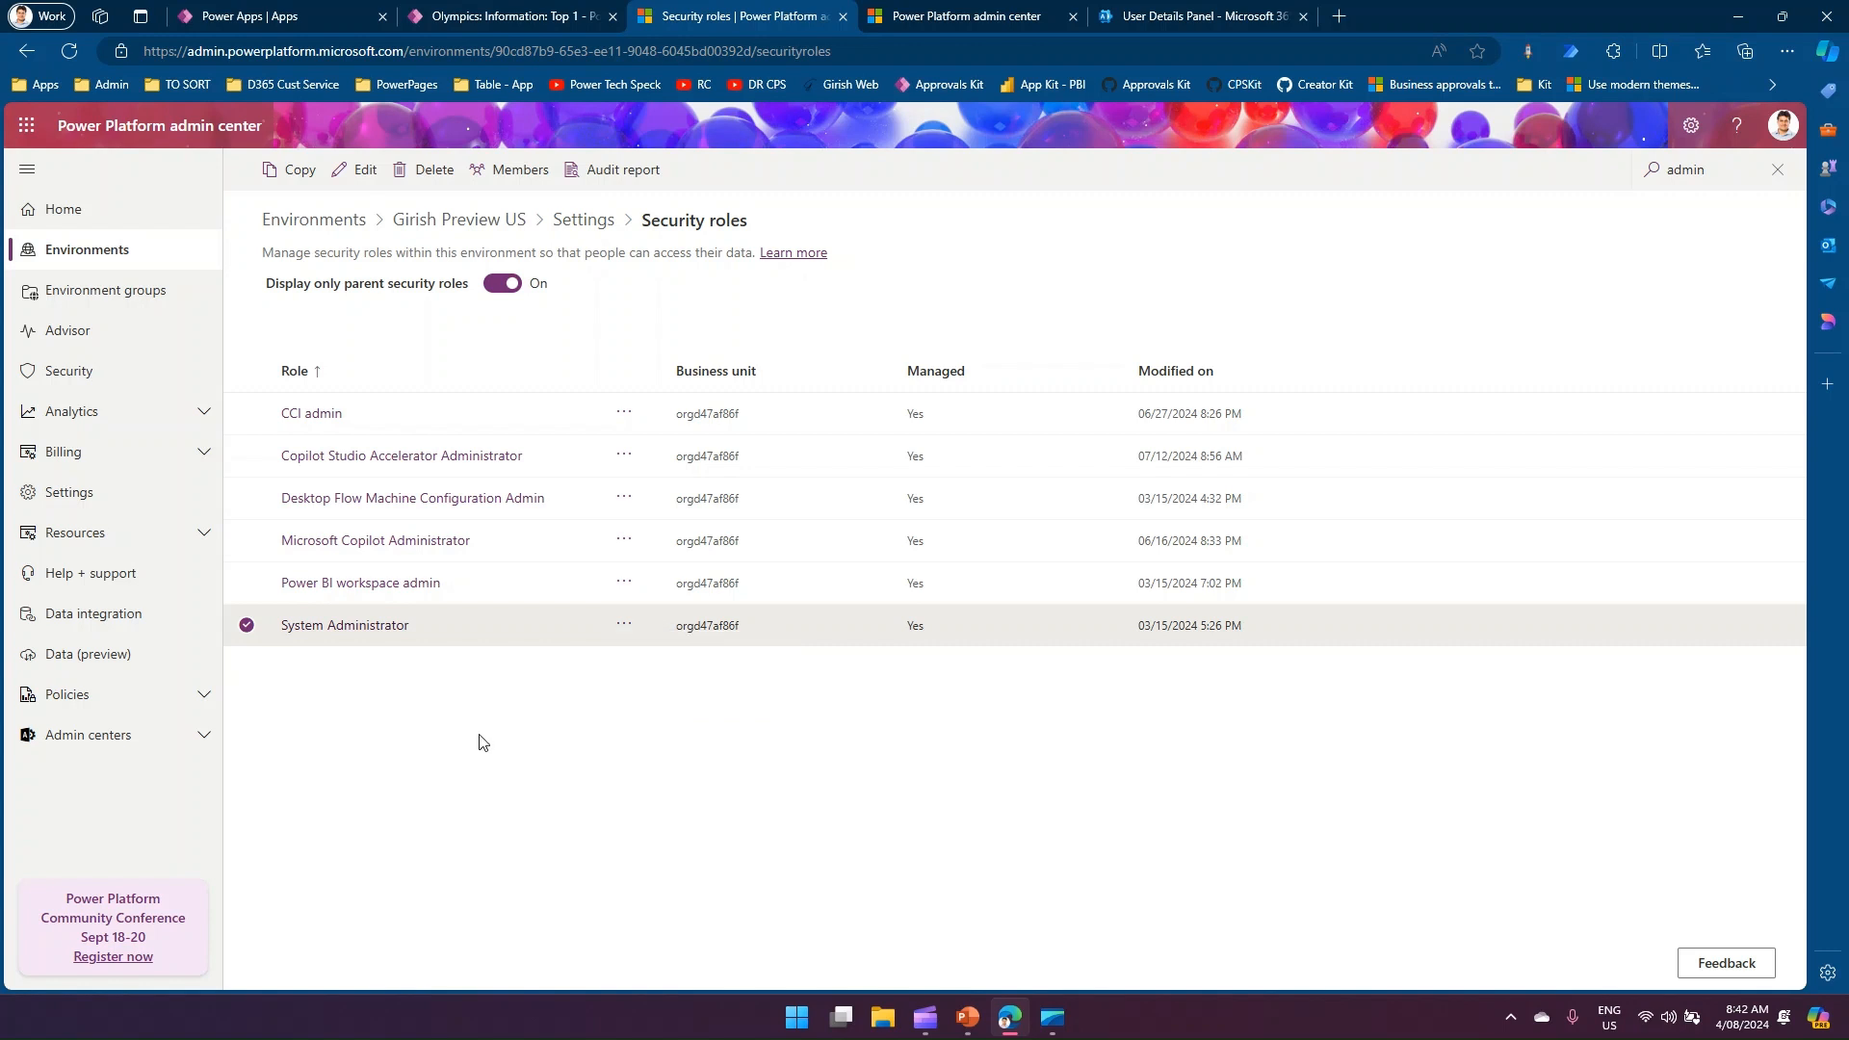
{"action": "left_click", "coordinate": [624, 630]}
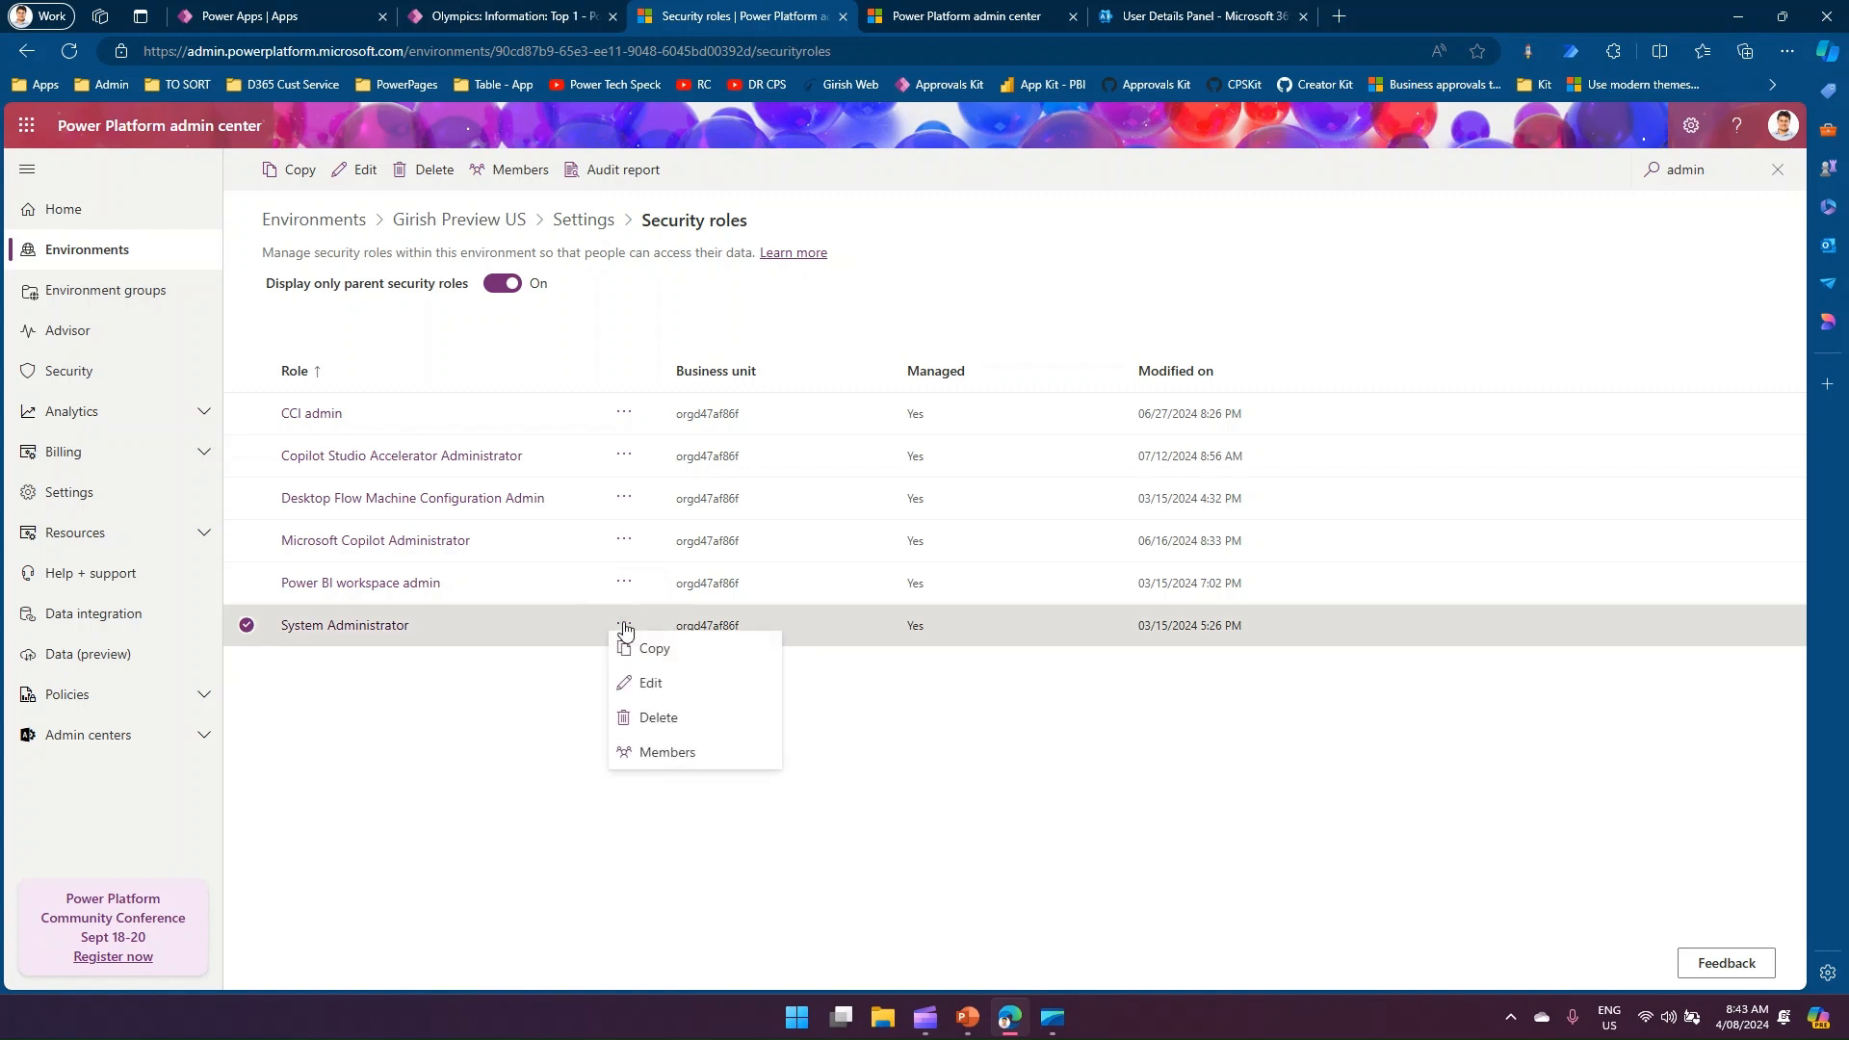
{"action": "left_click", "coordinate": [670, 753]}
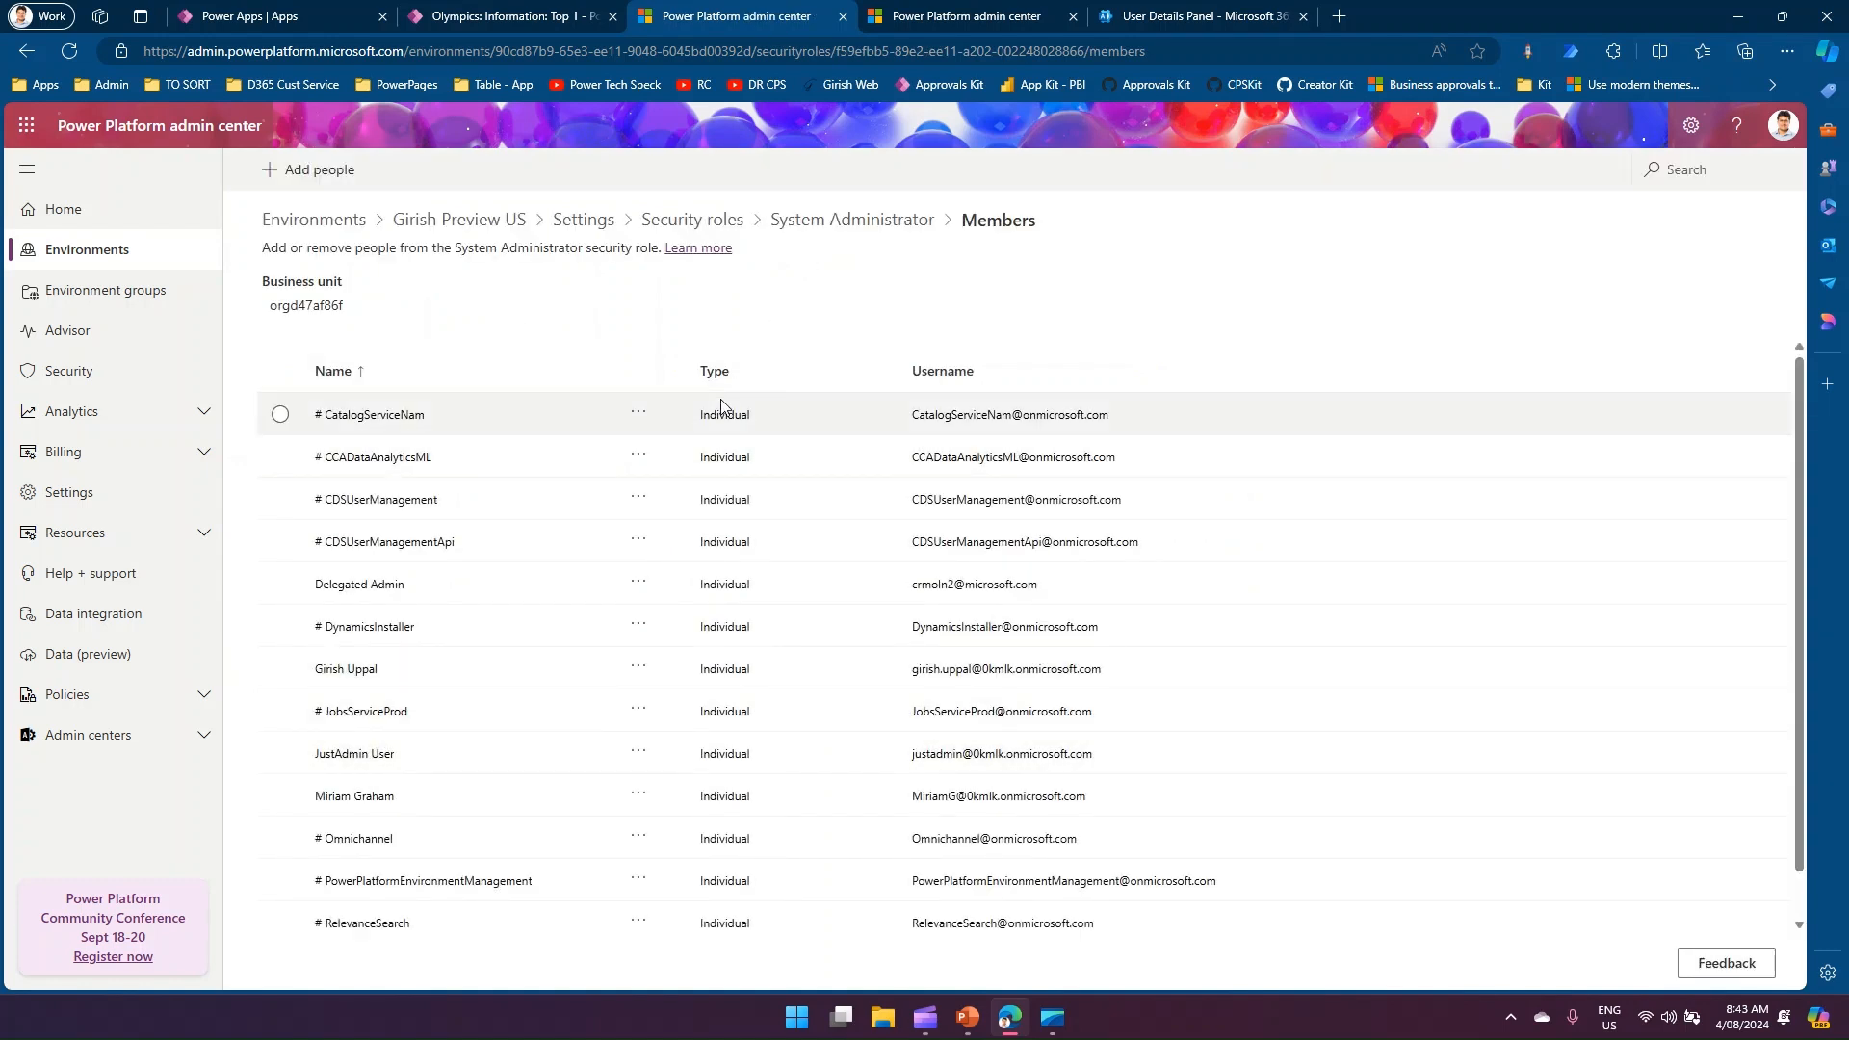
Review the members assigned to the System Administrator role, singling out the administrator's own account
{"action": "scroll", "coordinate": [721, 410], "scroll_direction": "down", "scroll_amount": 1}
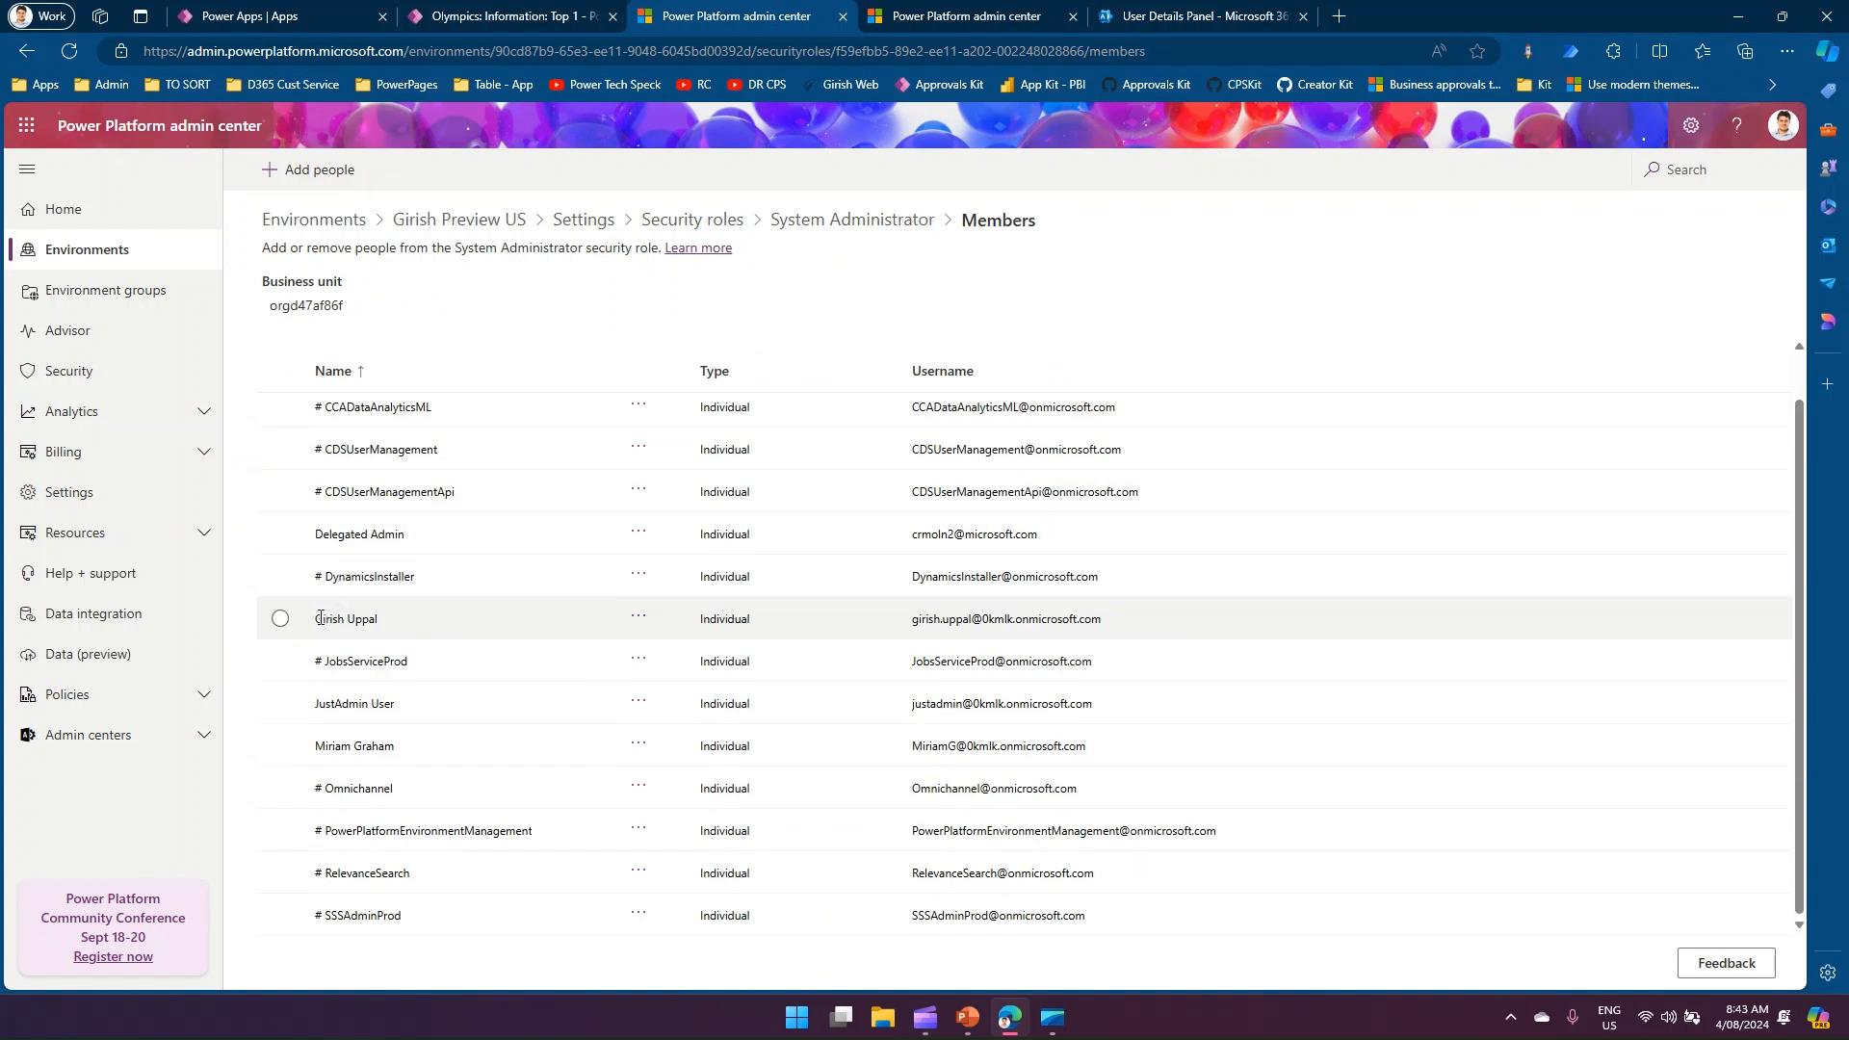
{"action": "left_click_drag", "start_coordinate": [321, 617], "coordinate": [386, 629]}
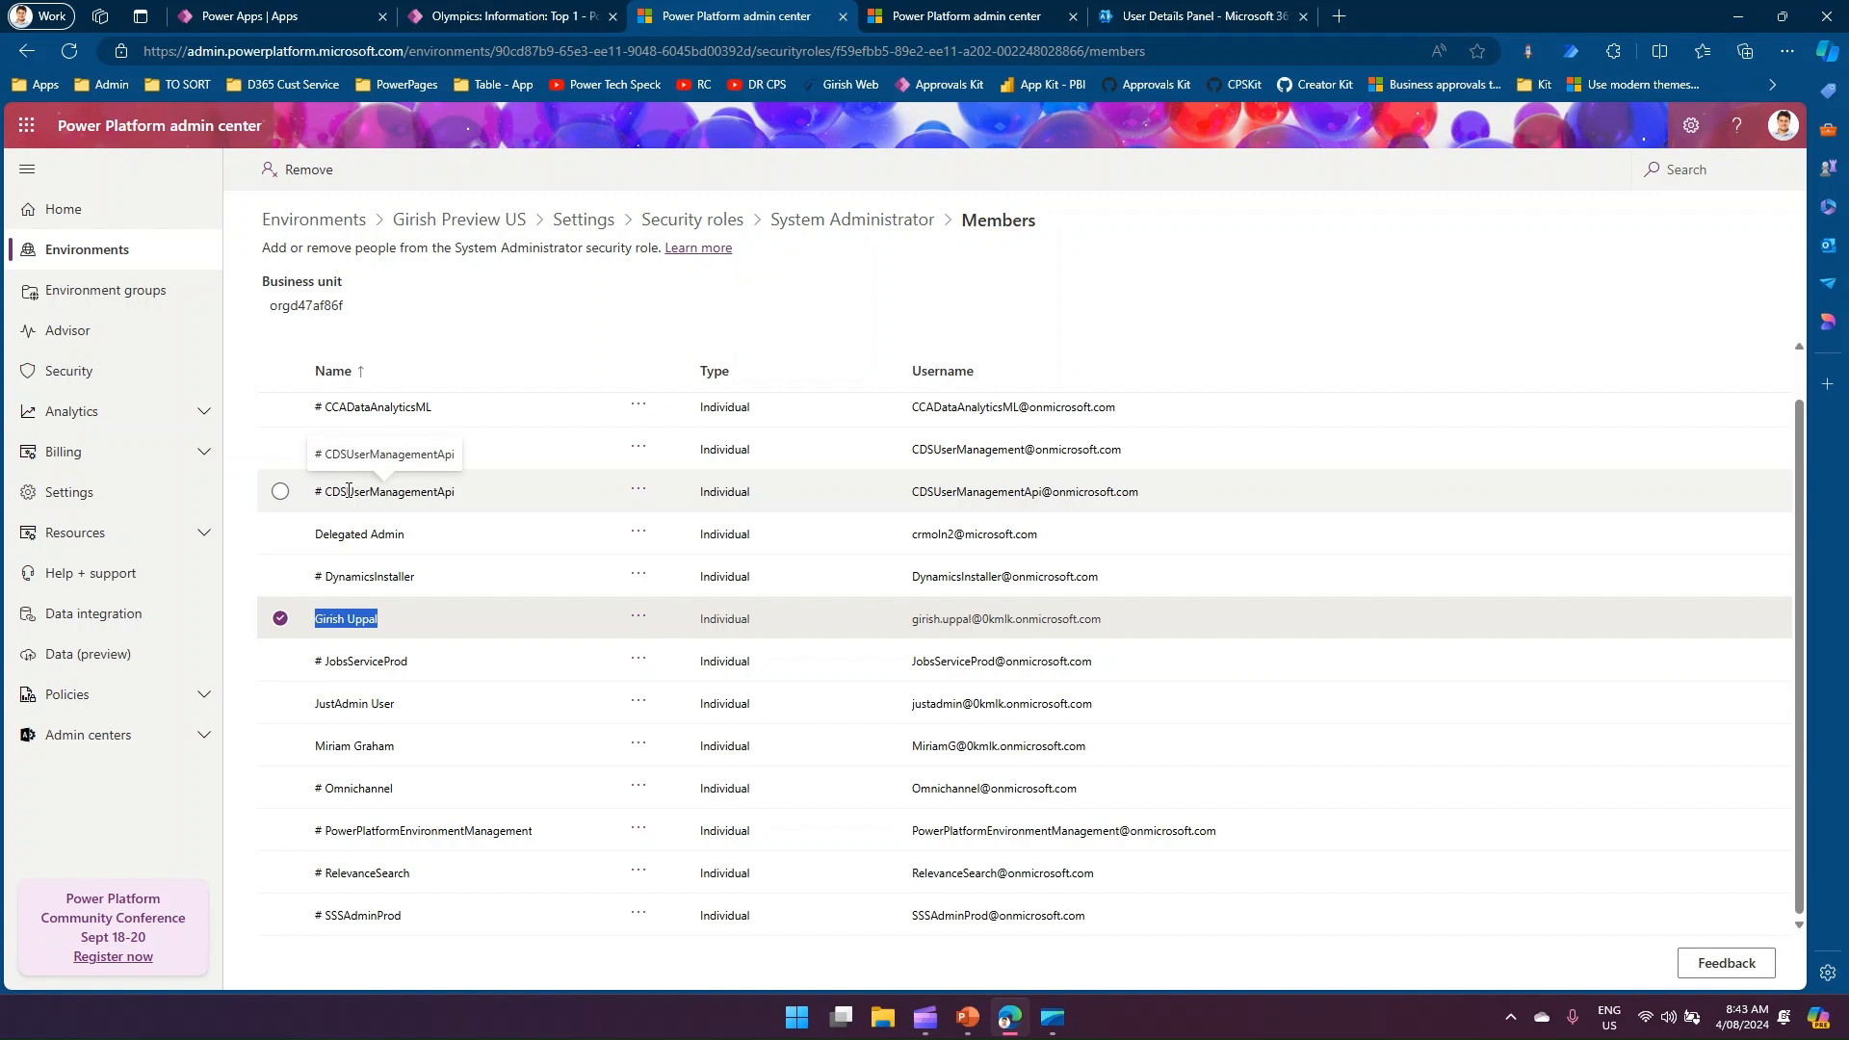
{"action": "left_click", "coordinate": [390, 632]}
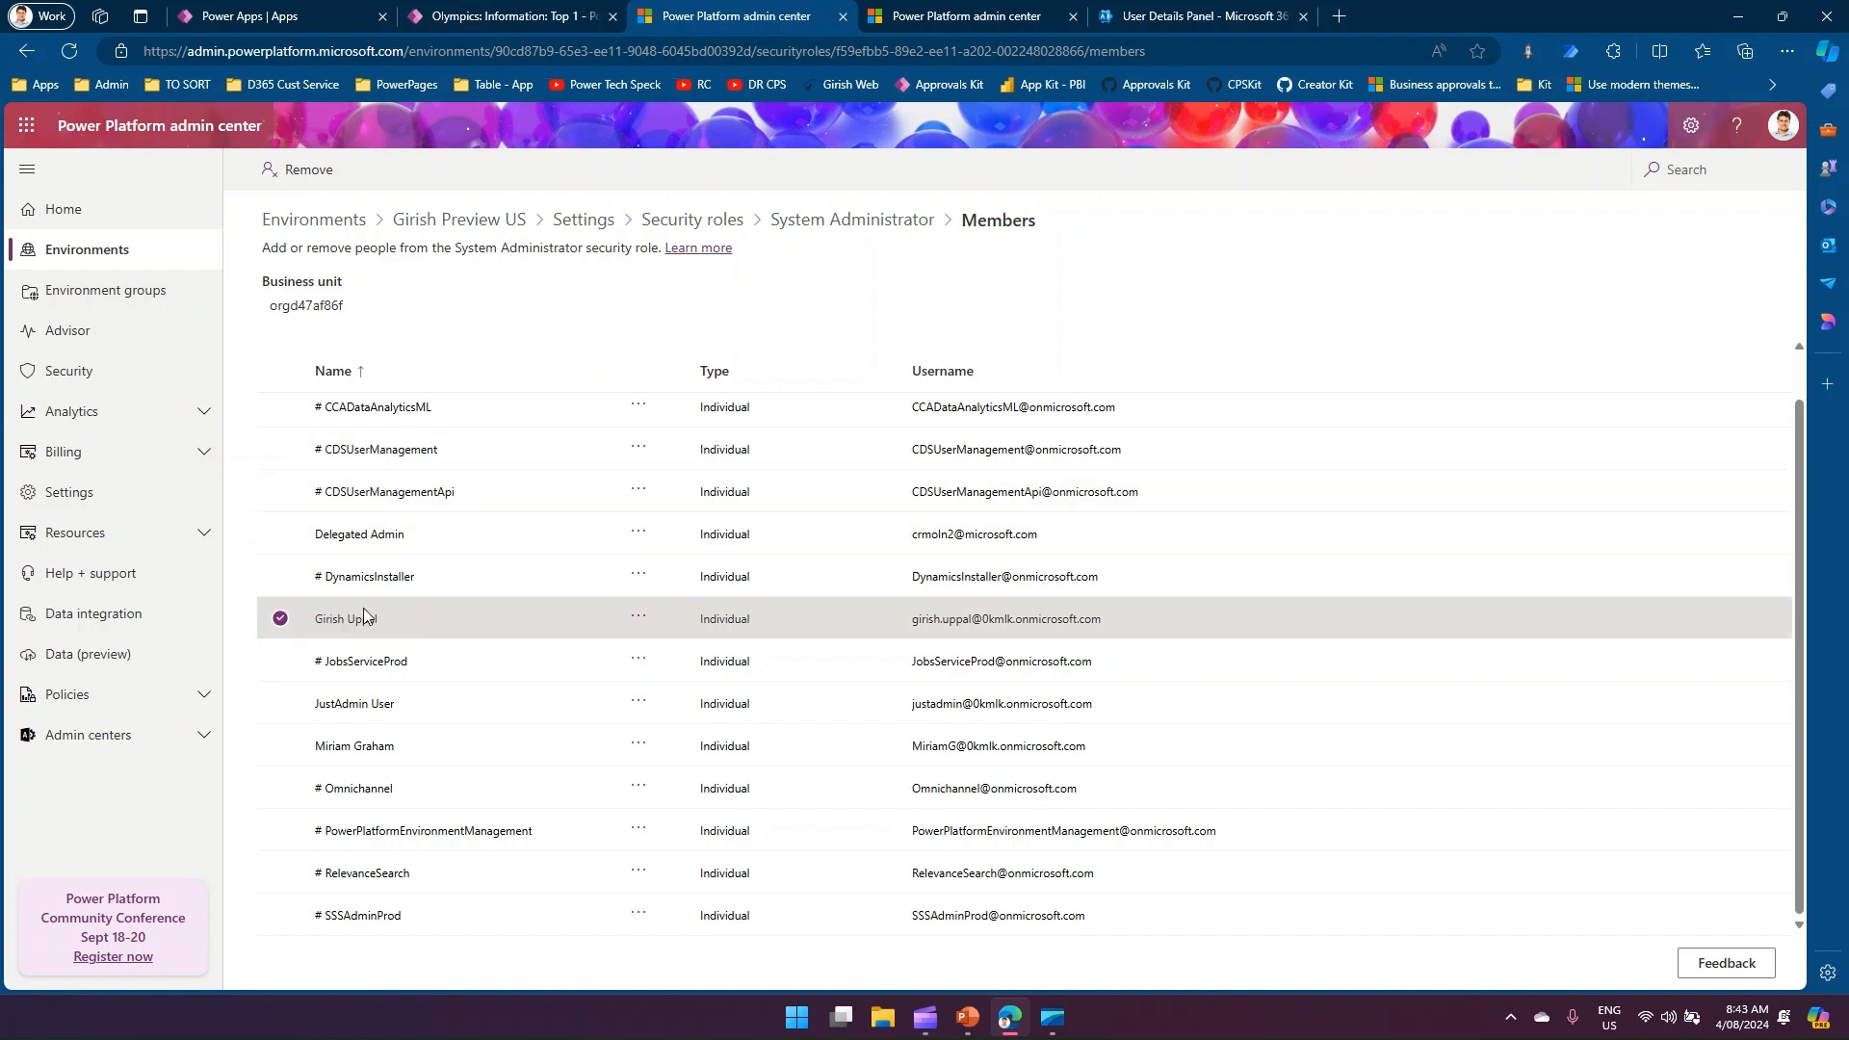
Return to the security roles list through the System Administrator role and filter it by "ADMI"
{"action": "left_click", "coordinate": [896, 220]}
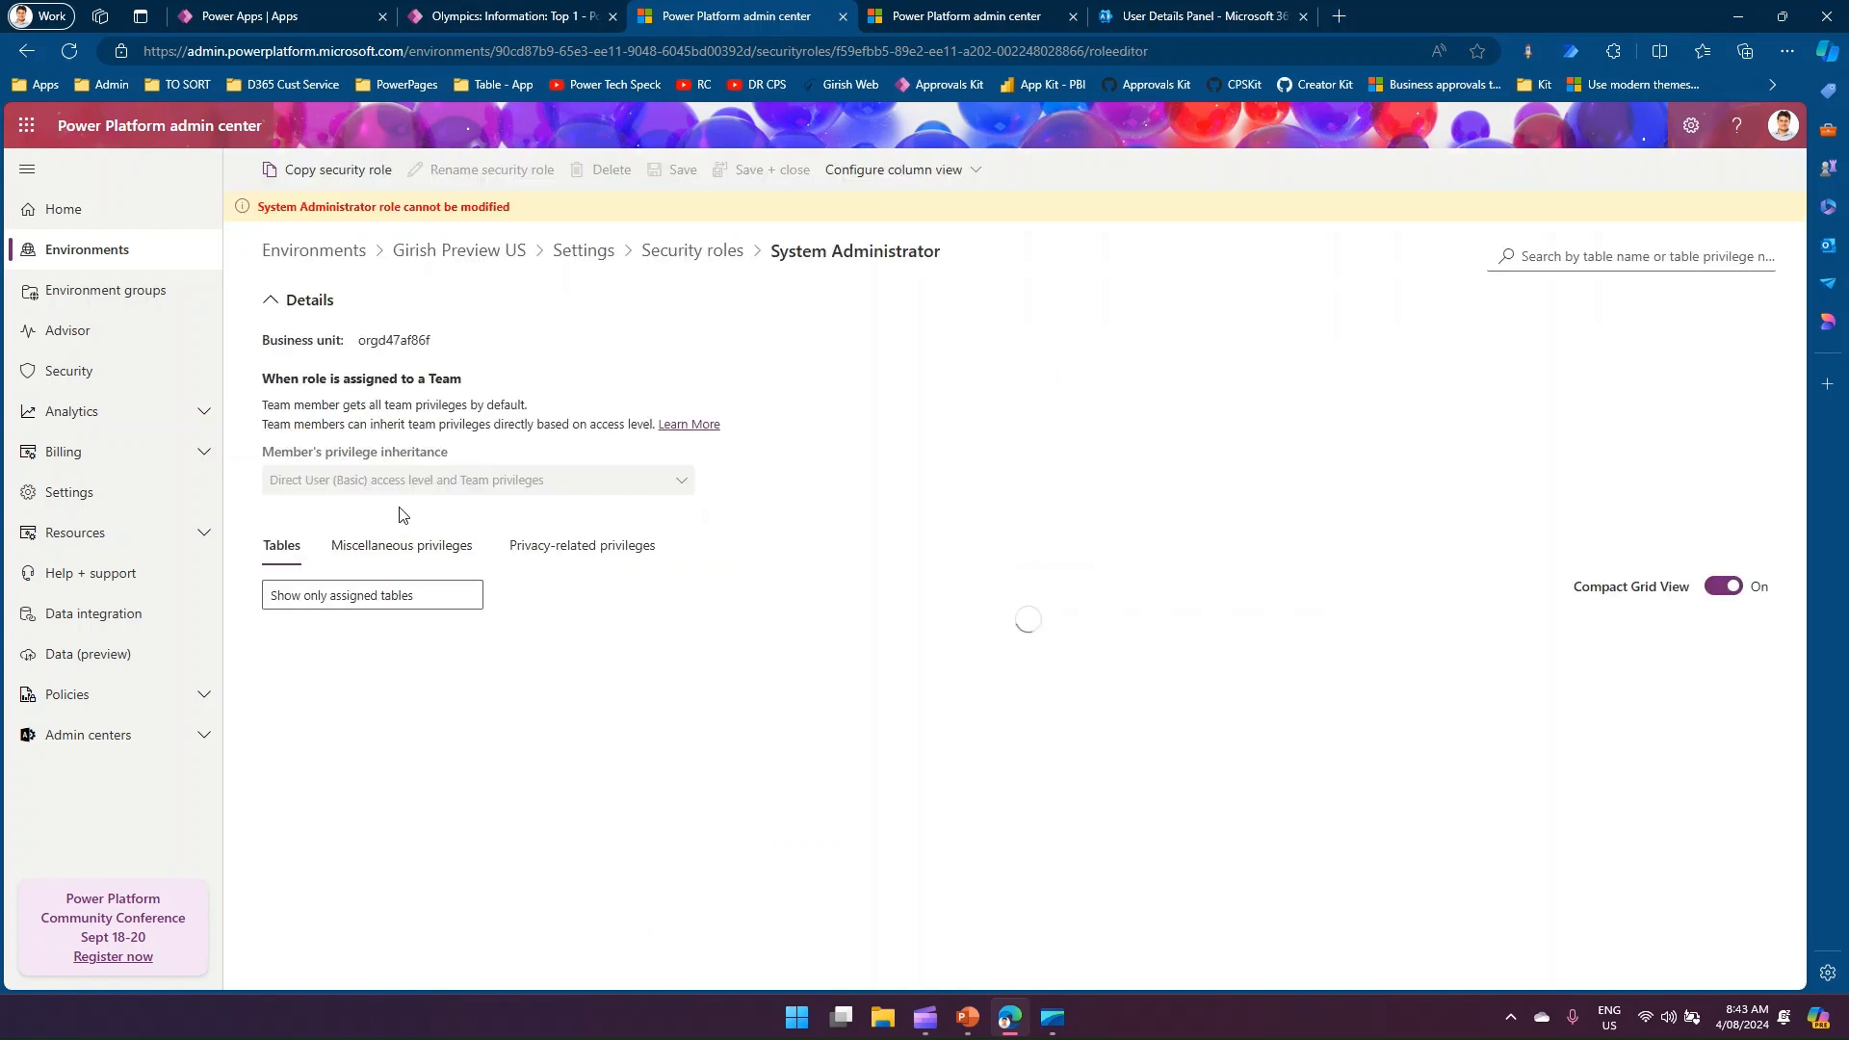
{"action": "left_click", "coordinate": [698, 250]}
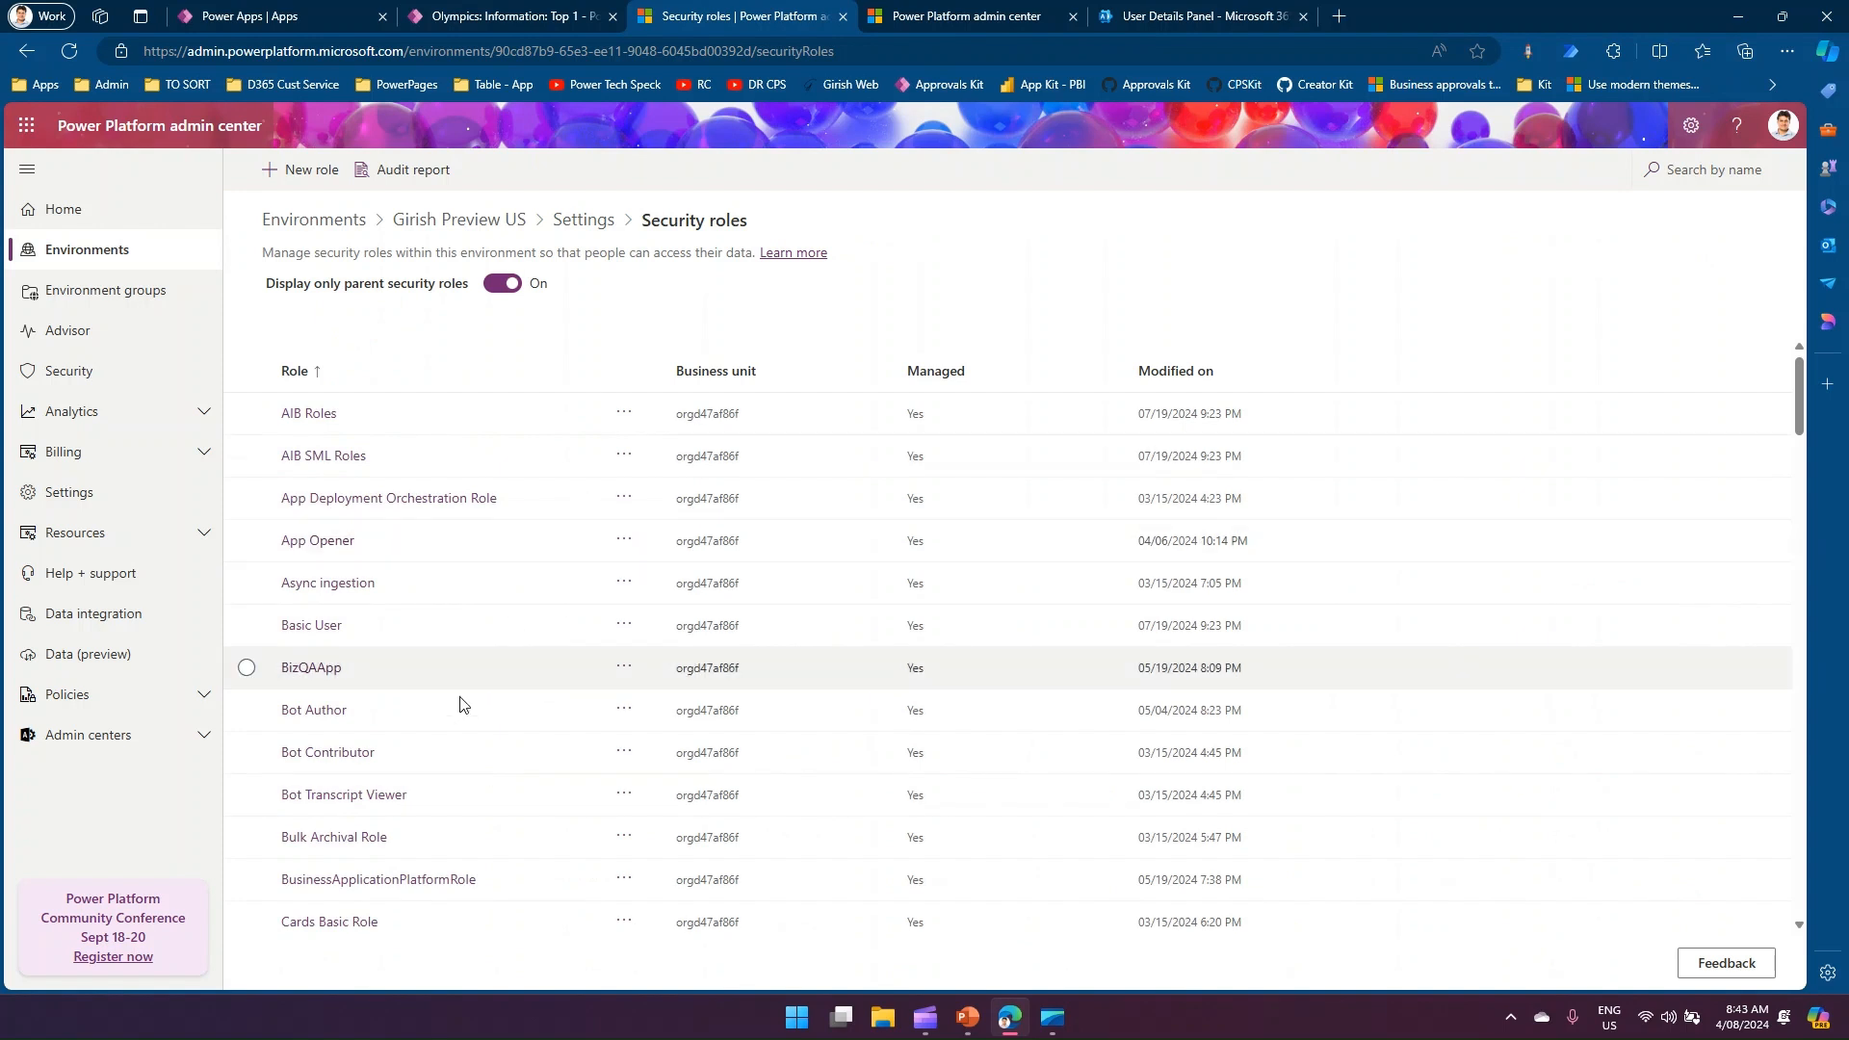
{"action": "scroll", "coordinate": [578, 763], "scroll_direction": "down", "scroll_amount": 6}
{"action": "left_click", "coordinate": [1730, 170]}
{"action": "type", "text": "=="}
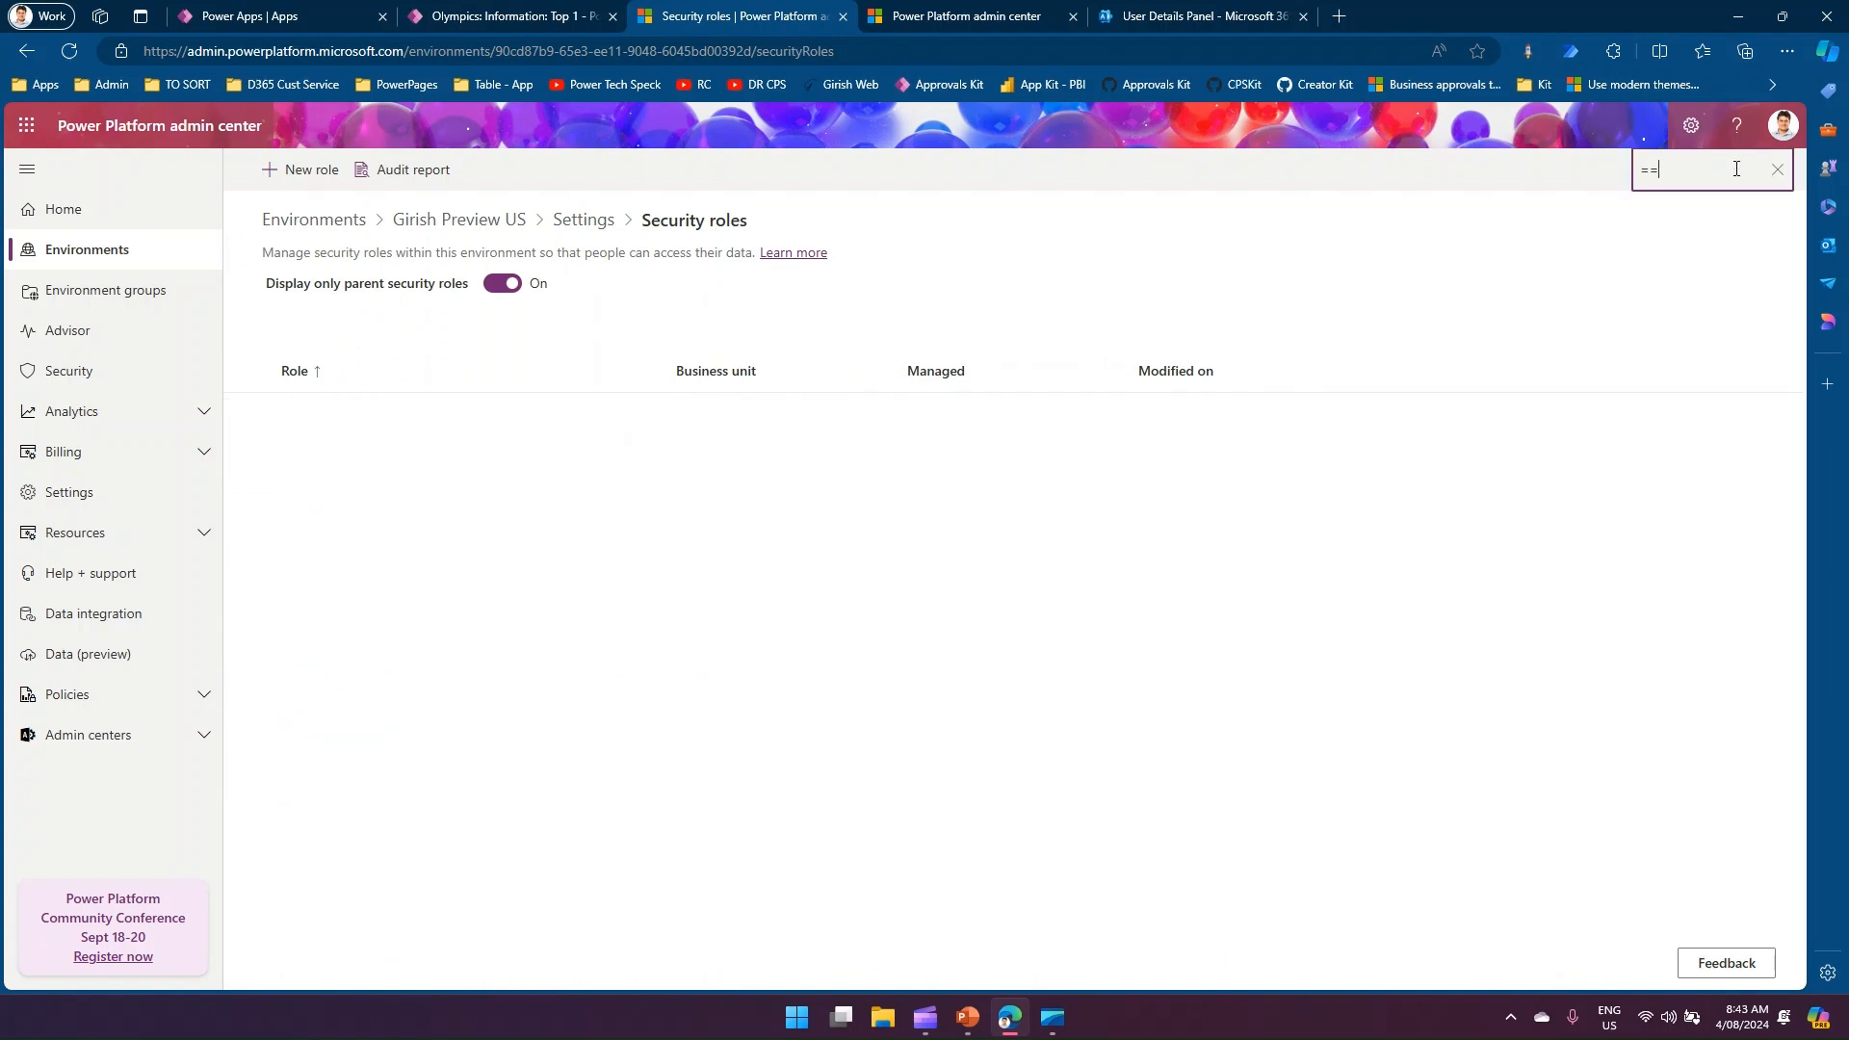
{"action": "type", "text": "="}
{"action": "key", "text": "BackSpace"}
{"action": "key", "text": "BackSpace"}
{"action": "key", "text": "BackSpace"}
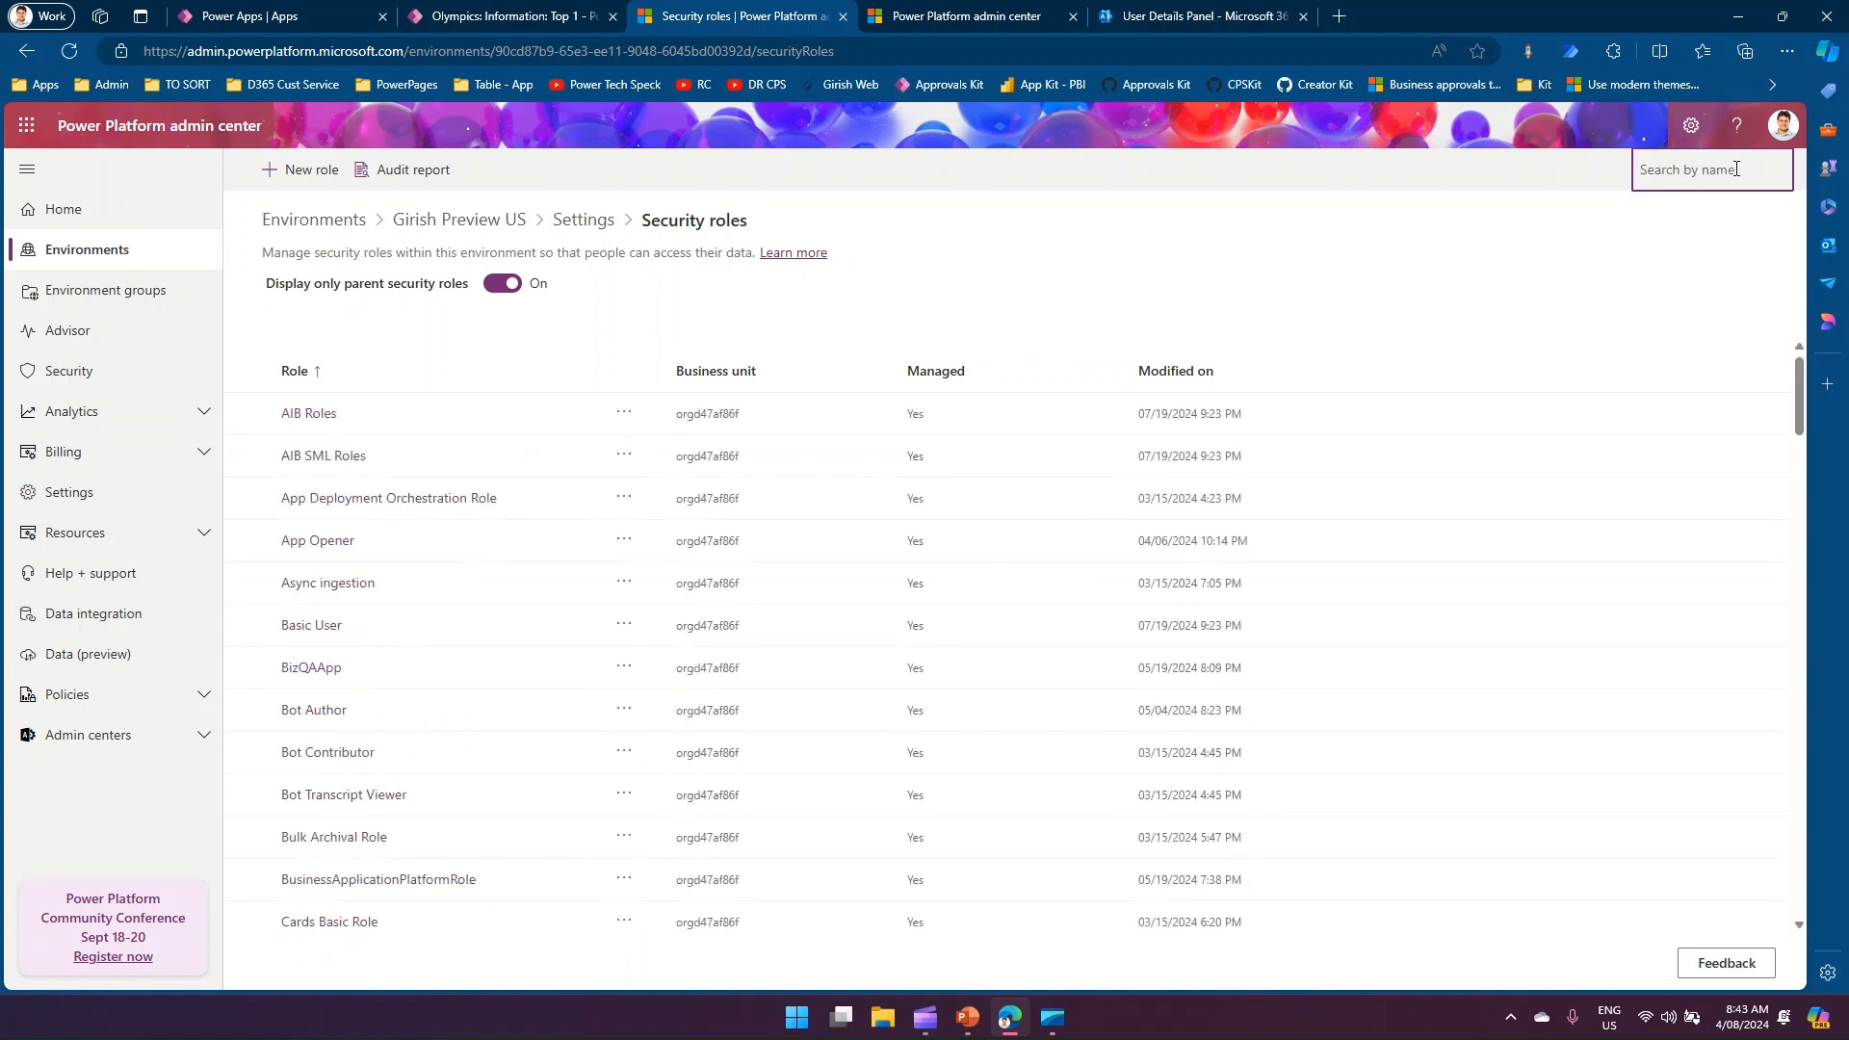
{"action": "type", "text": "ADMI"}
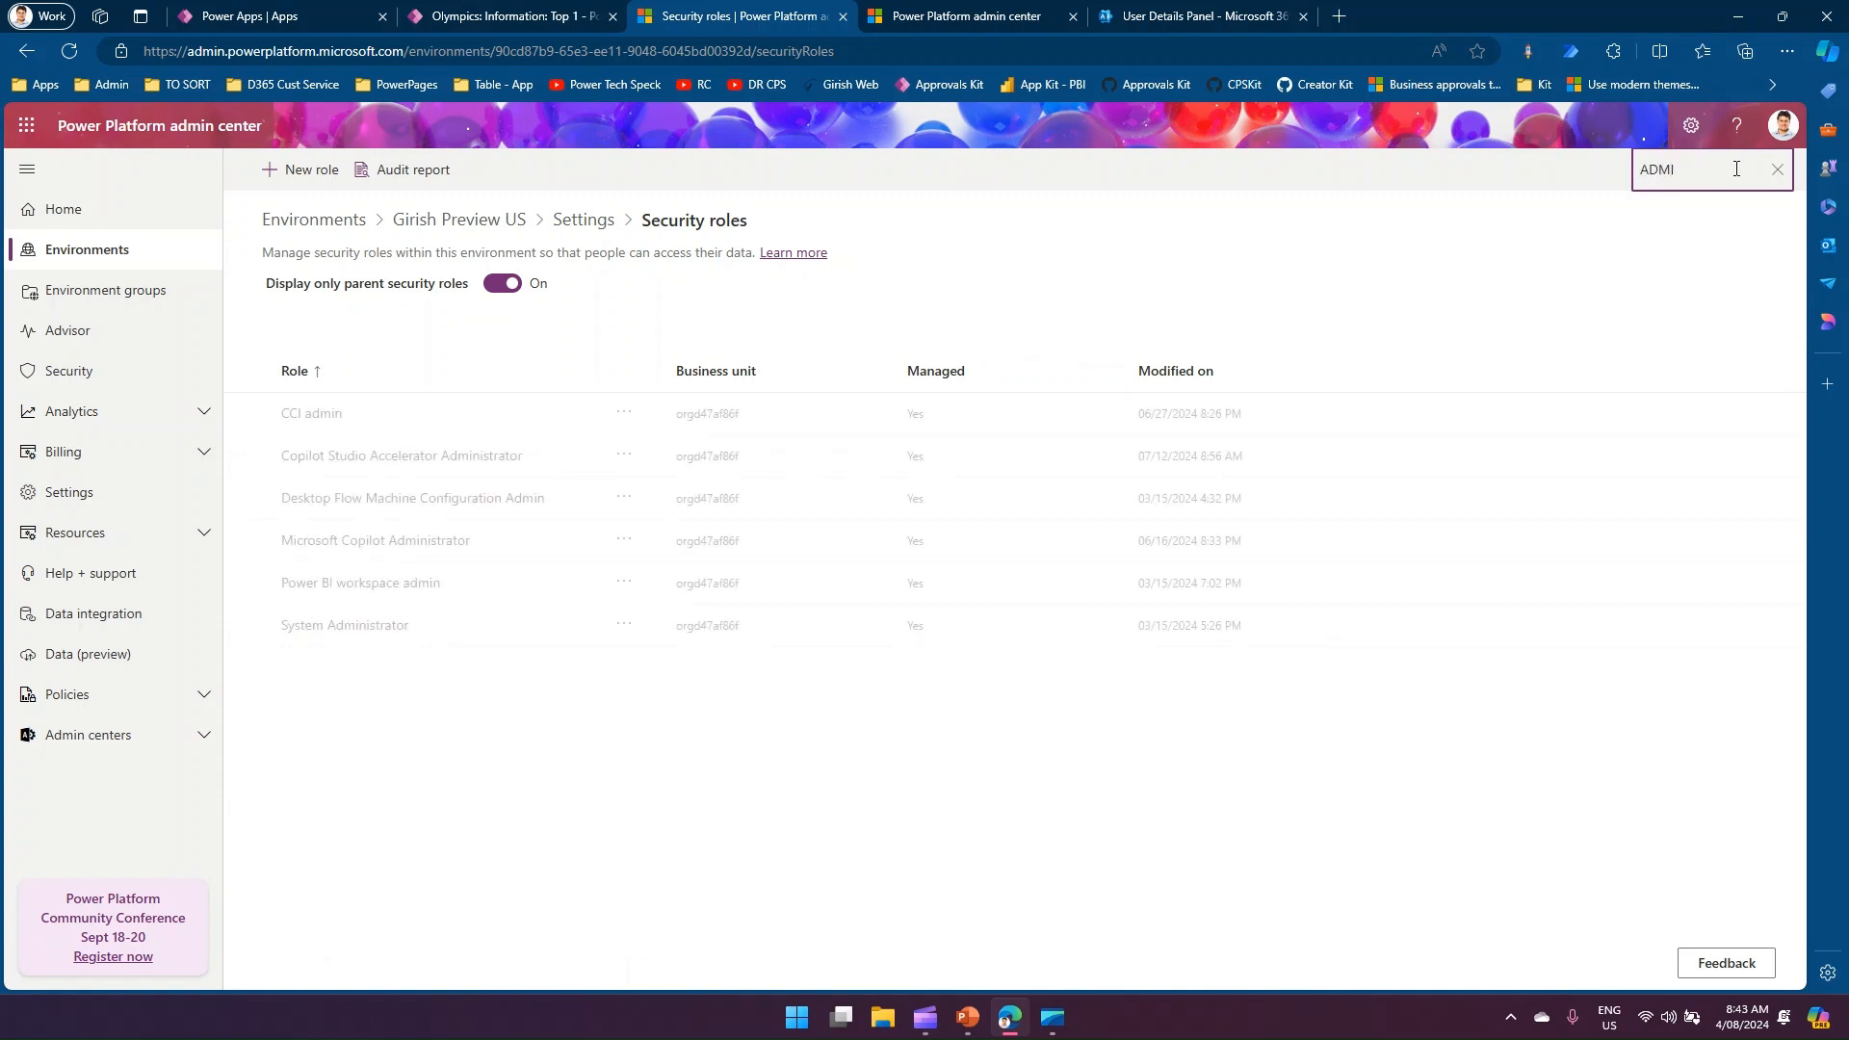
Copy the System Administrator role, naming the new role with the administrator's first name followed directly by "SysAdmin"
{"action": "left_click", "coordinate": [624, 628]}
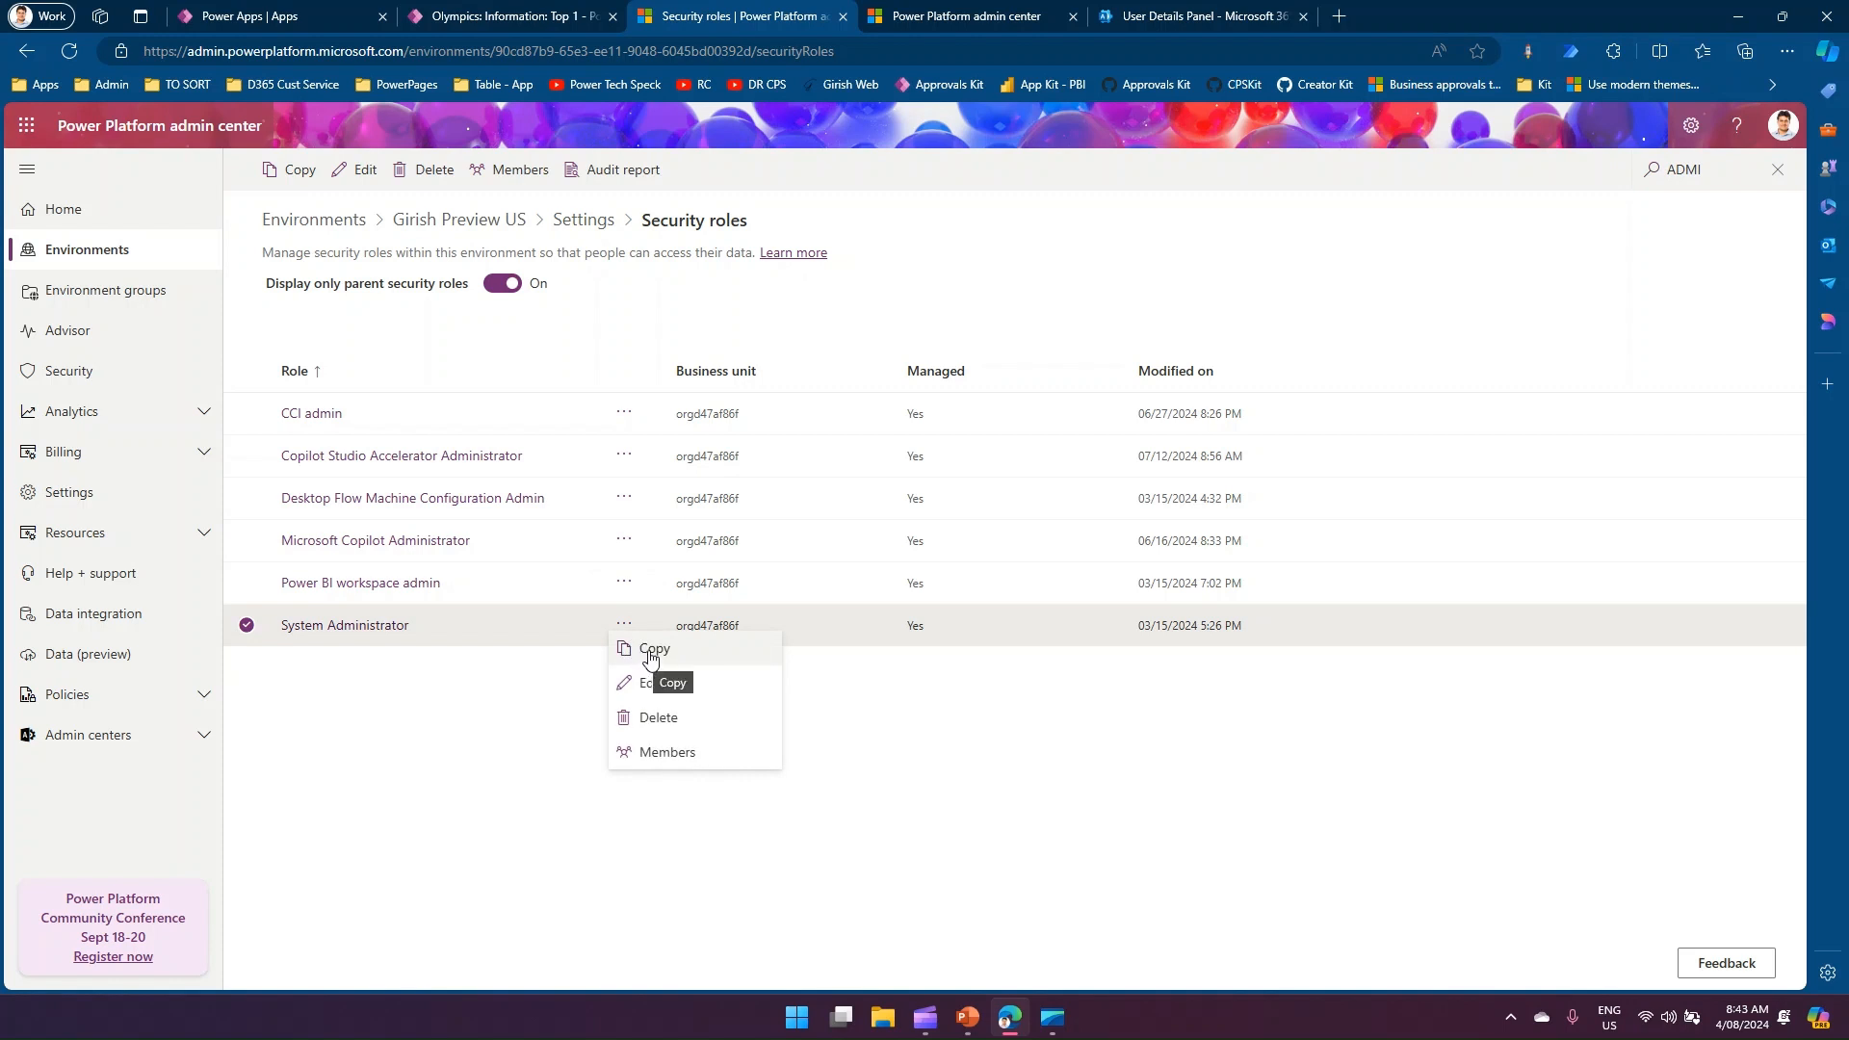
{"action": "left_click", "coordinate": [651, 652]}
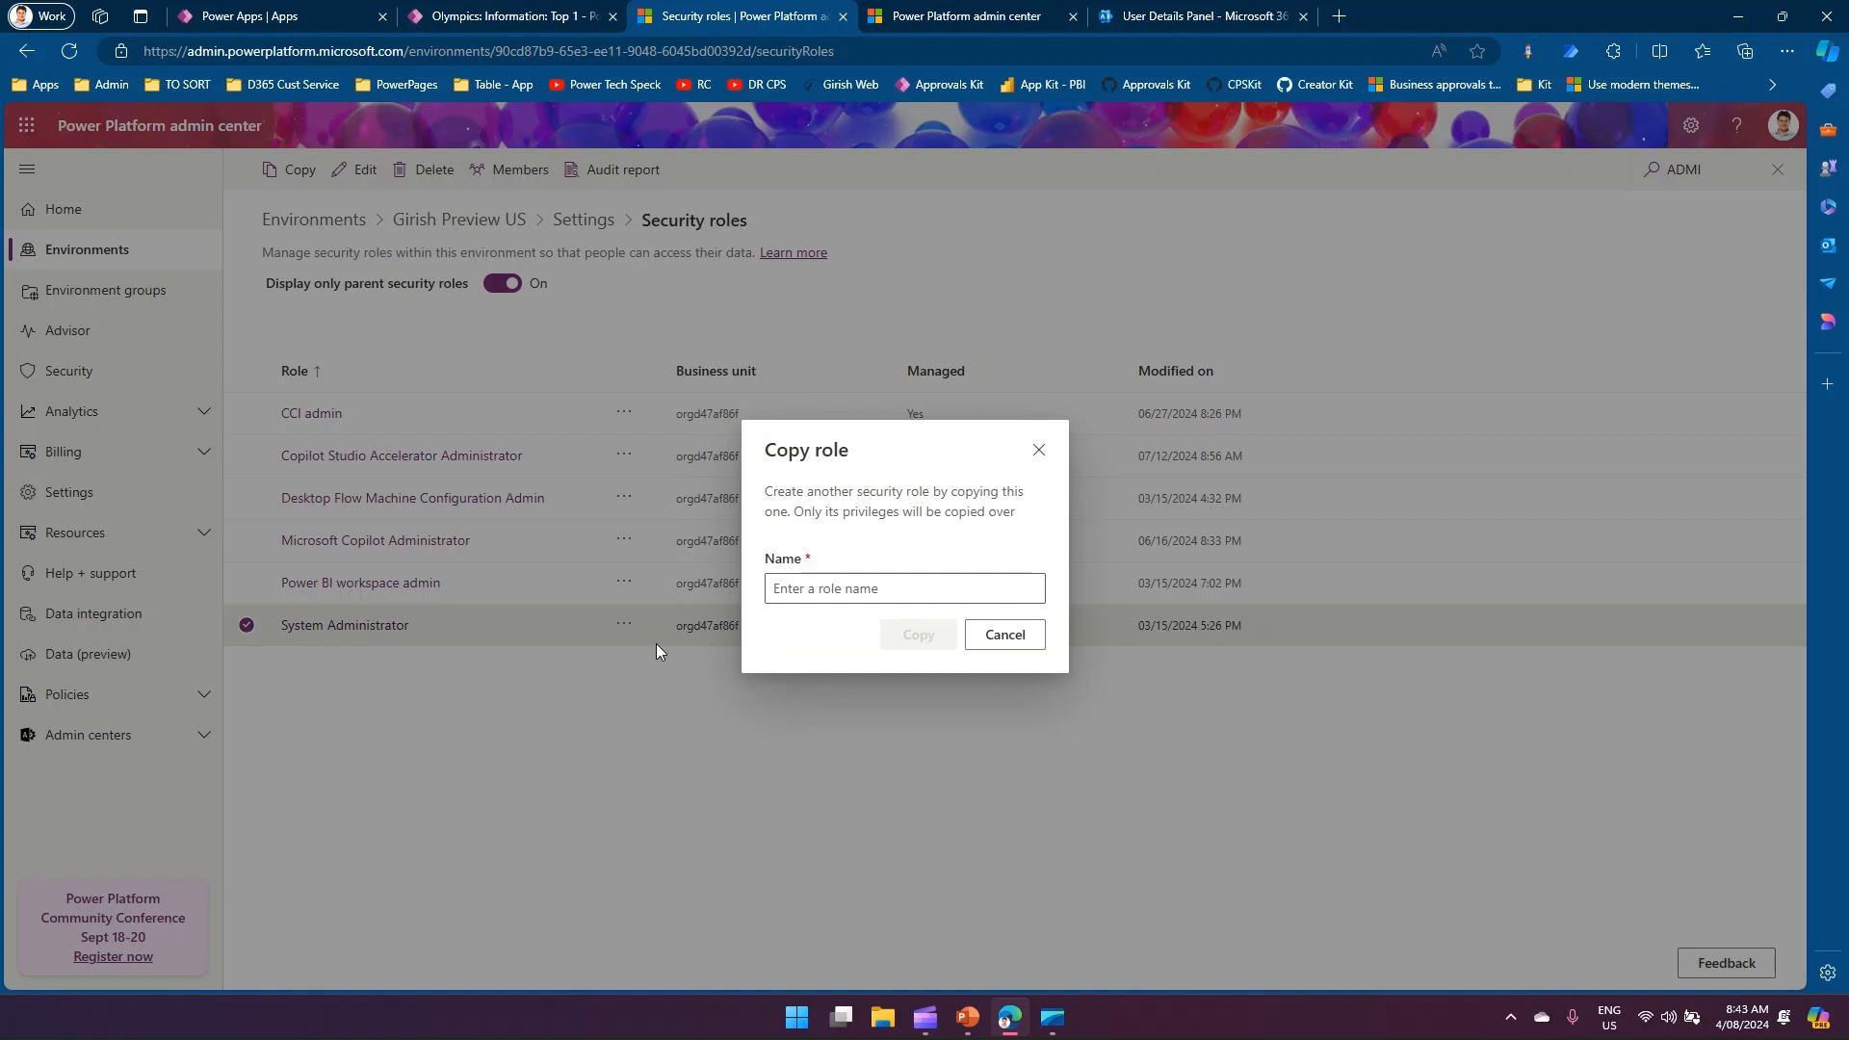
{"action": "left_click", "coordinate": [787, 584]}
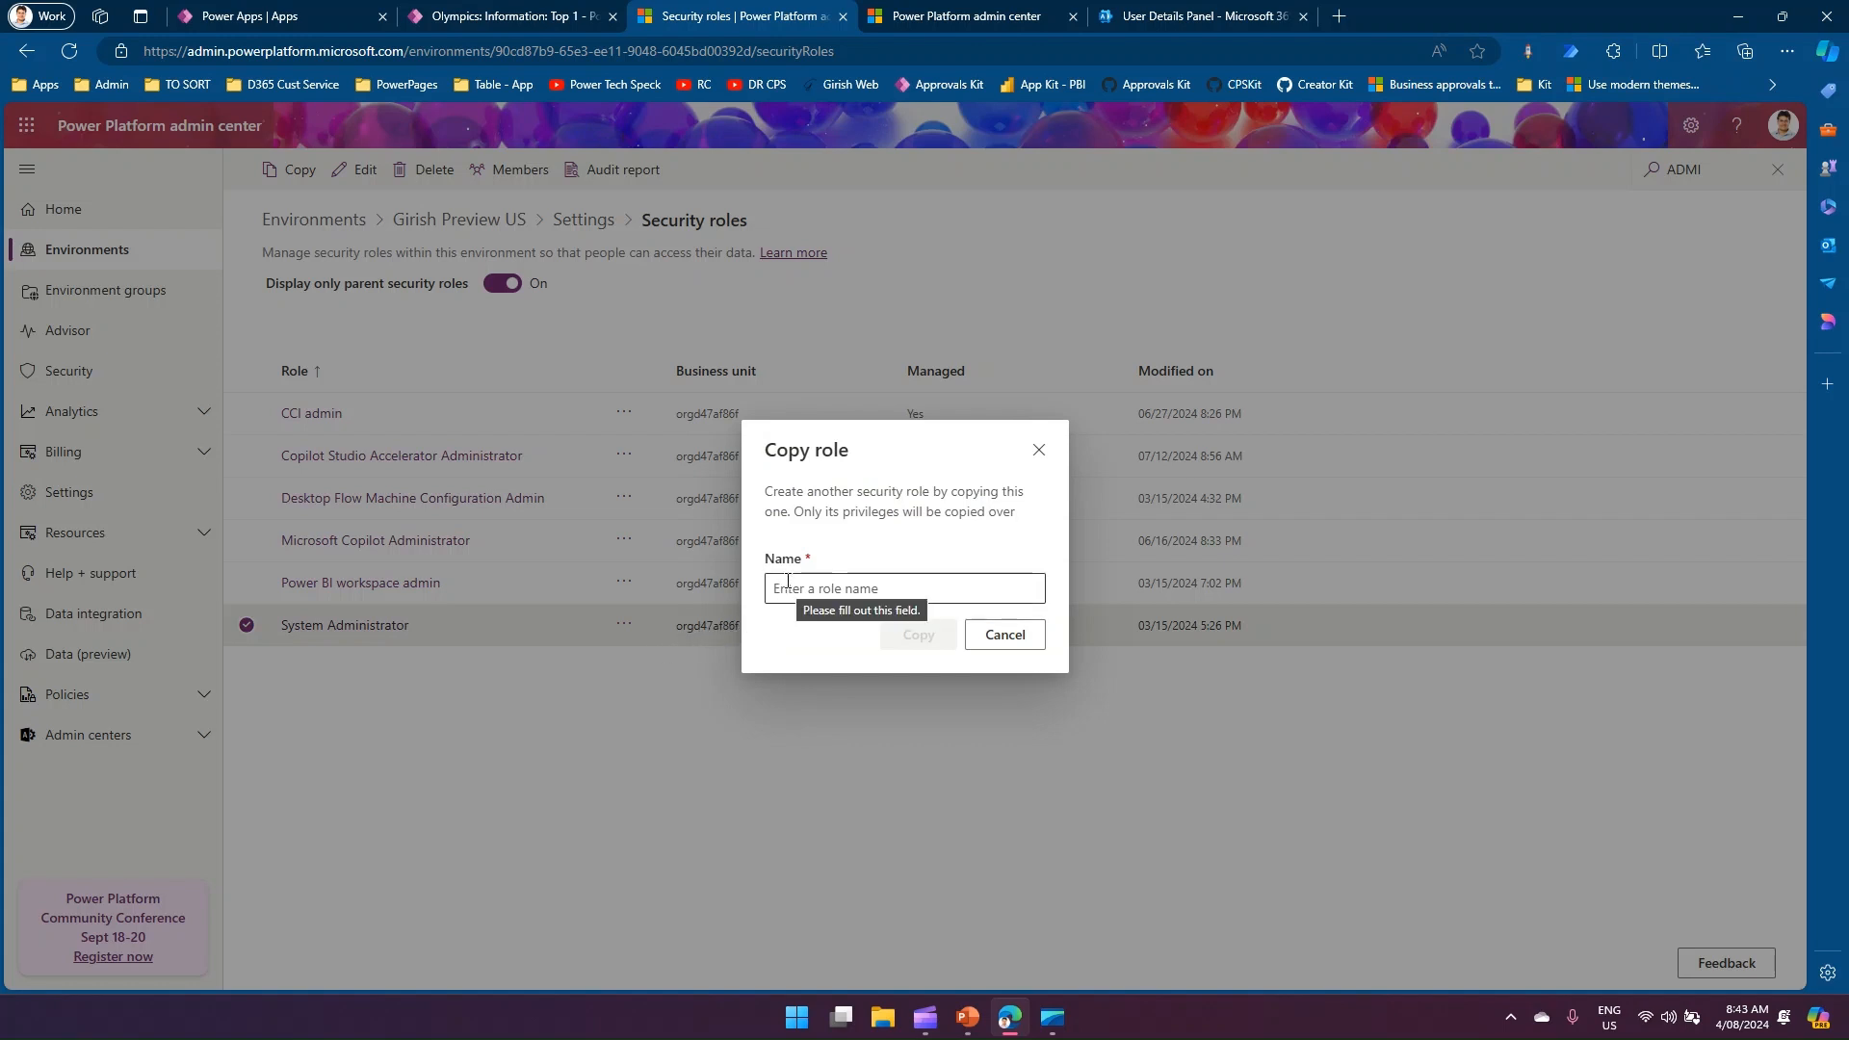
{"action": "left_click", "coordinate": [797, 588]}
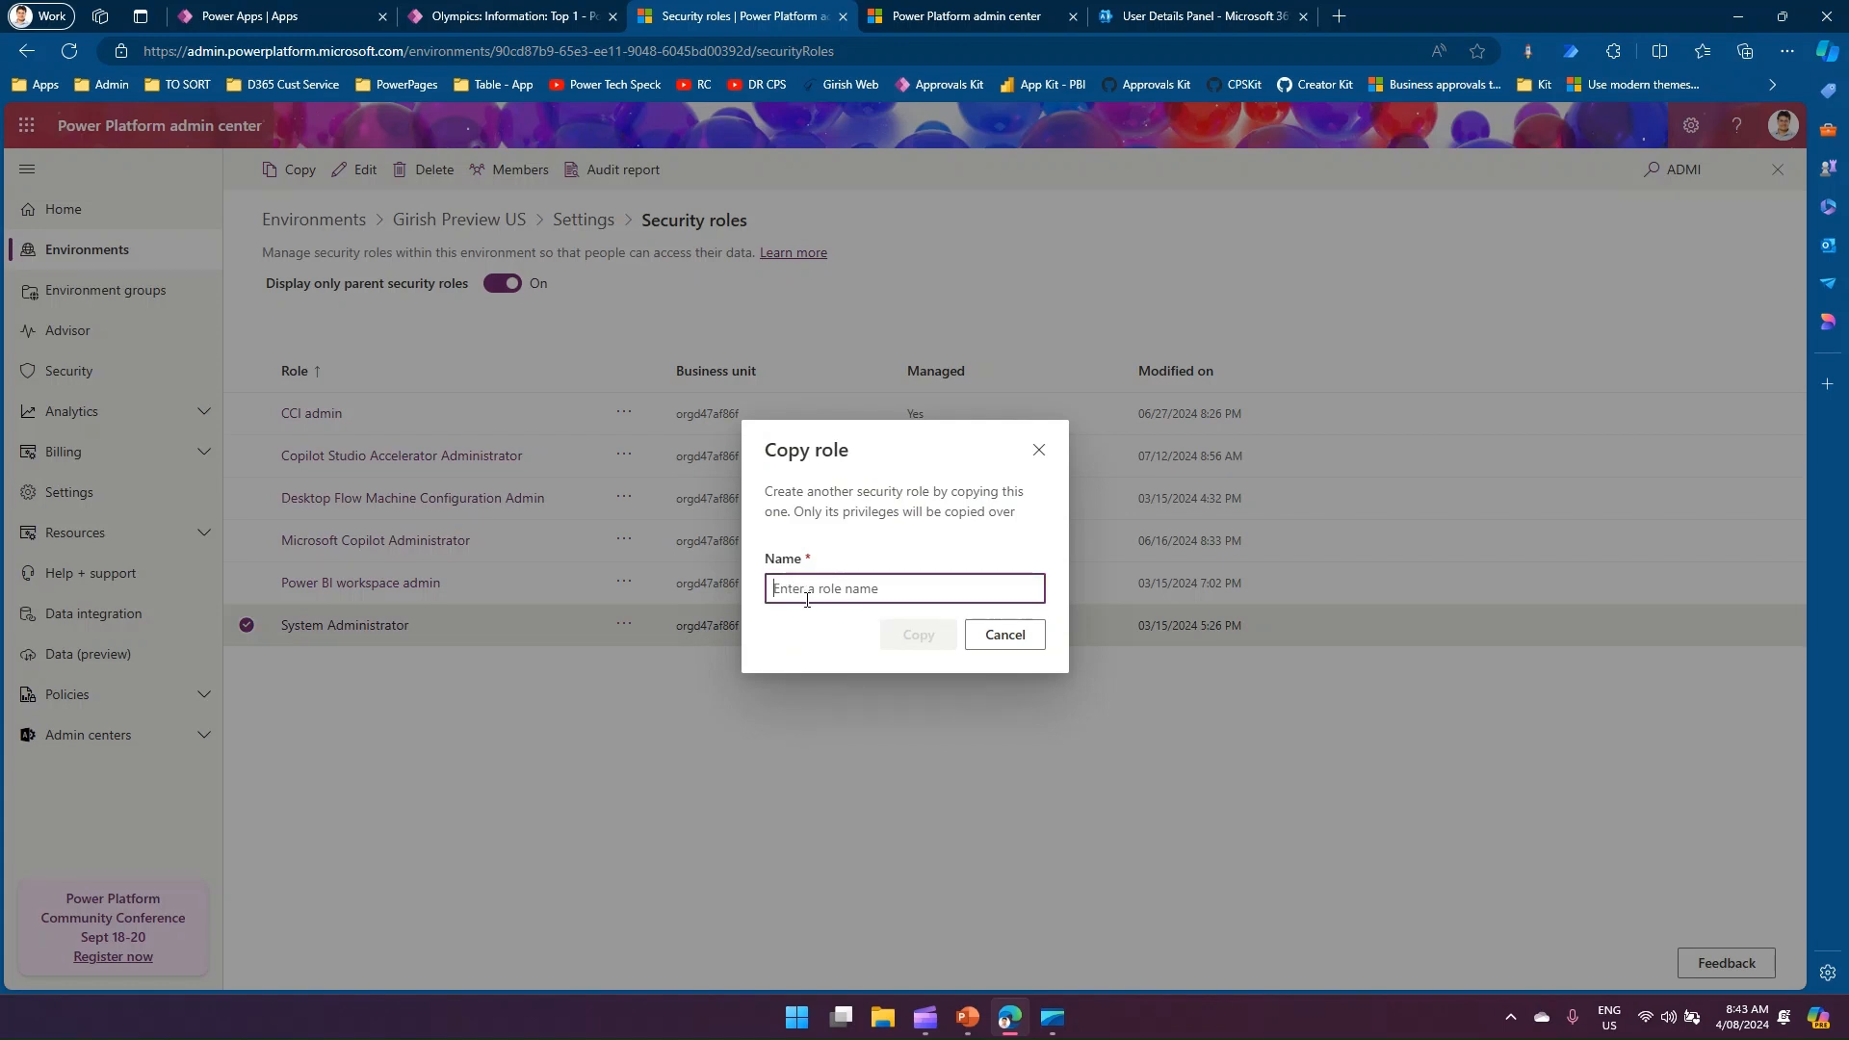
{"action": "type", "text": "gIRISH"}
{"action": "double_click", "coordinate": [807, 598]}
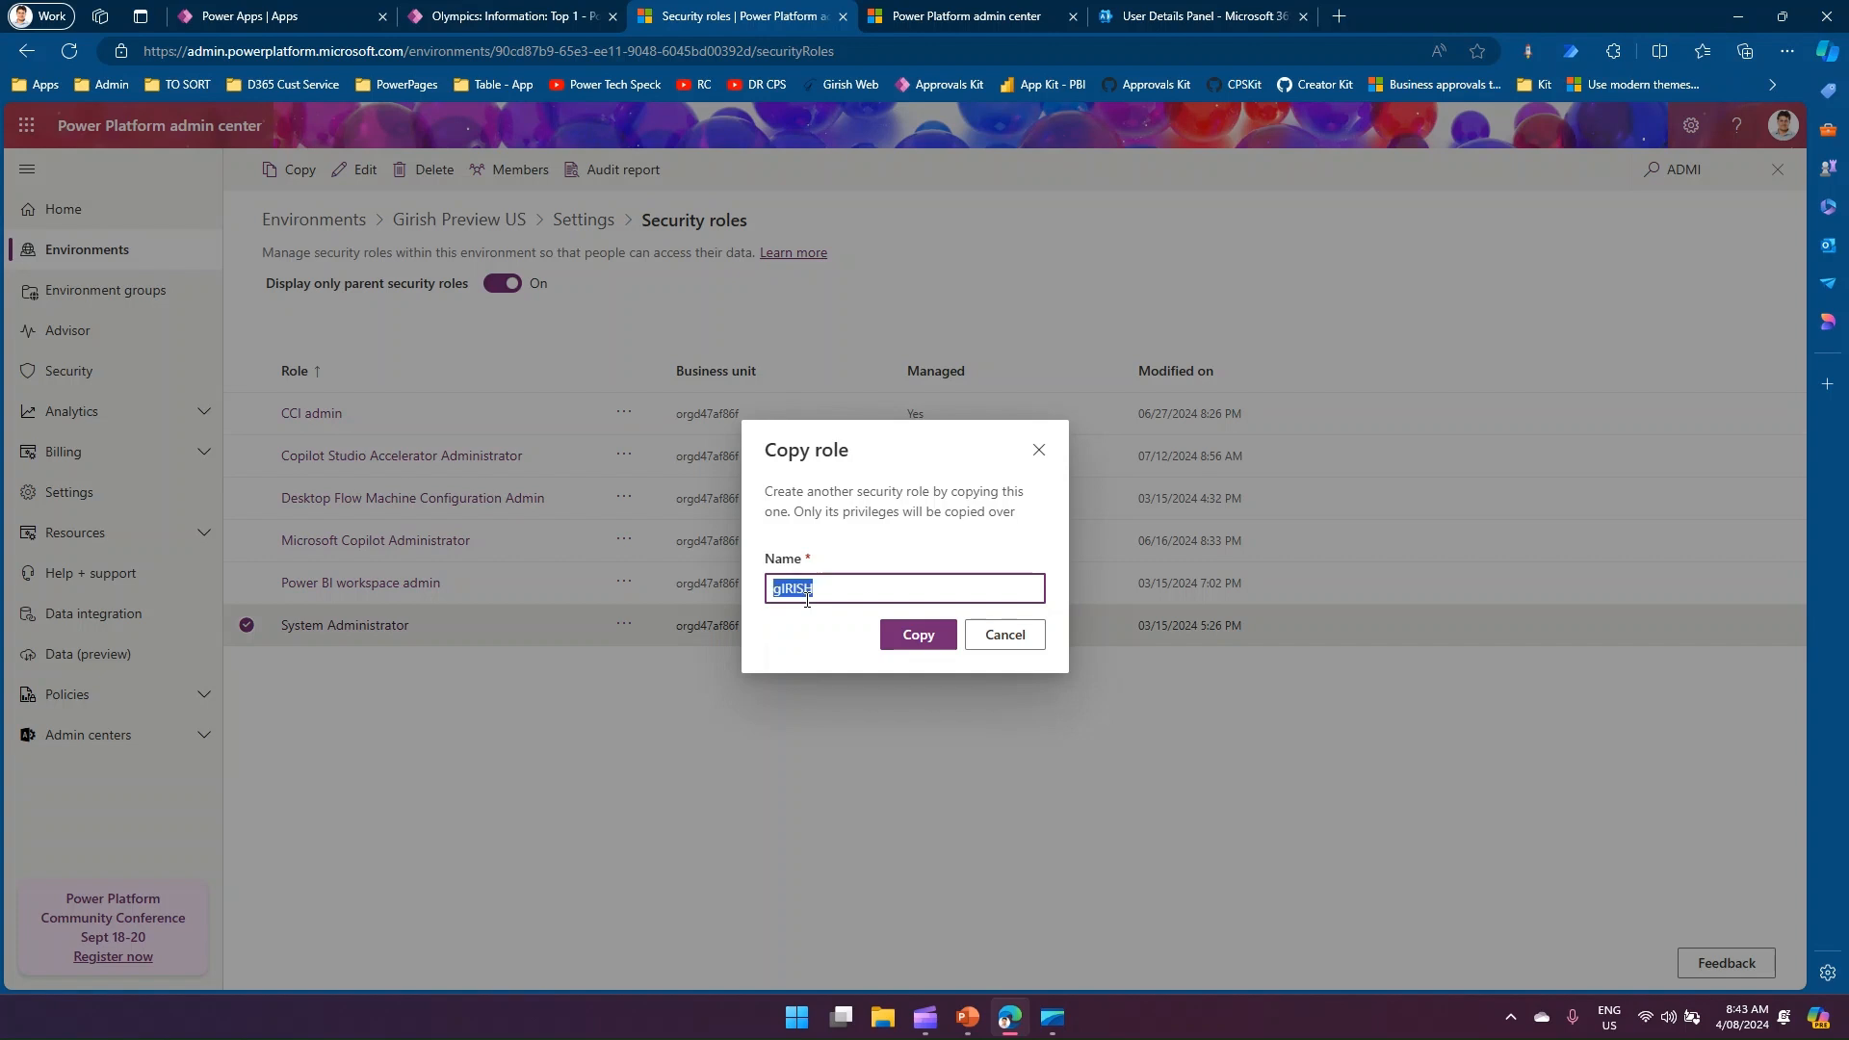
{"action": "type", "text": "GirishSysAdmin"}
{"action": "double_click", "coordinate": [807, 598]}
{"action": "left_click", "coordinate": [919, 636]}
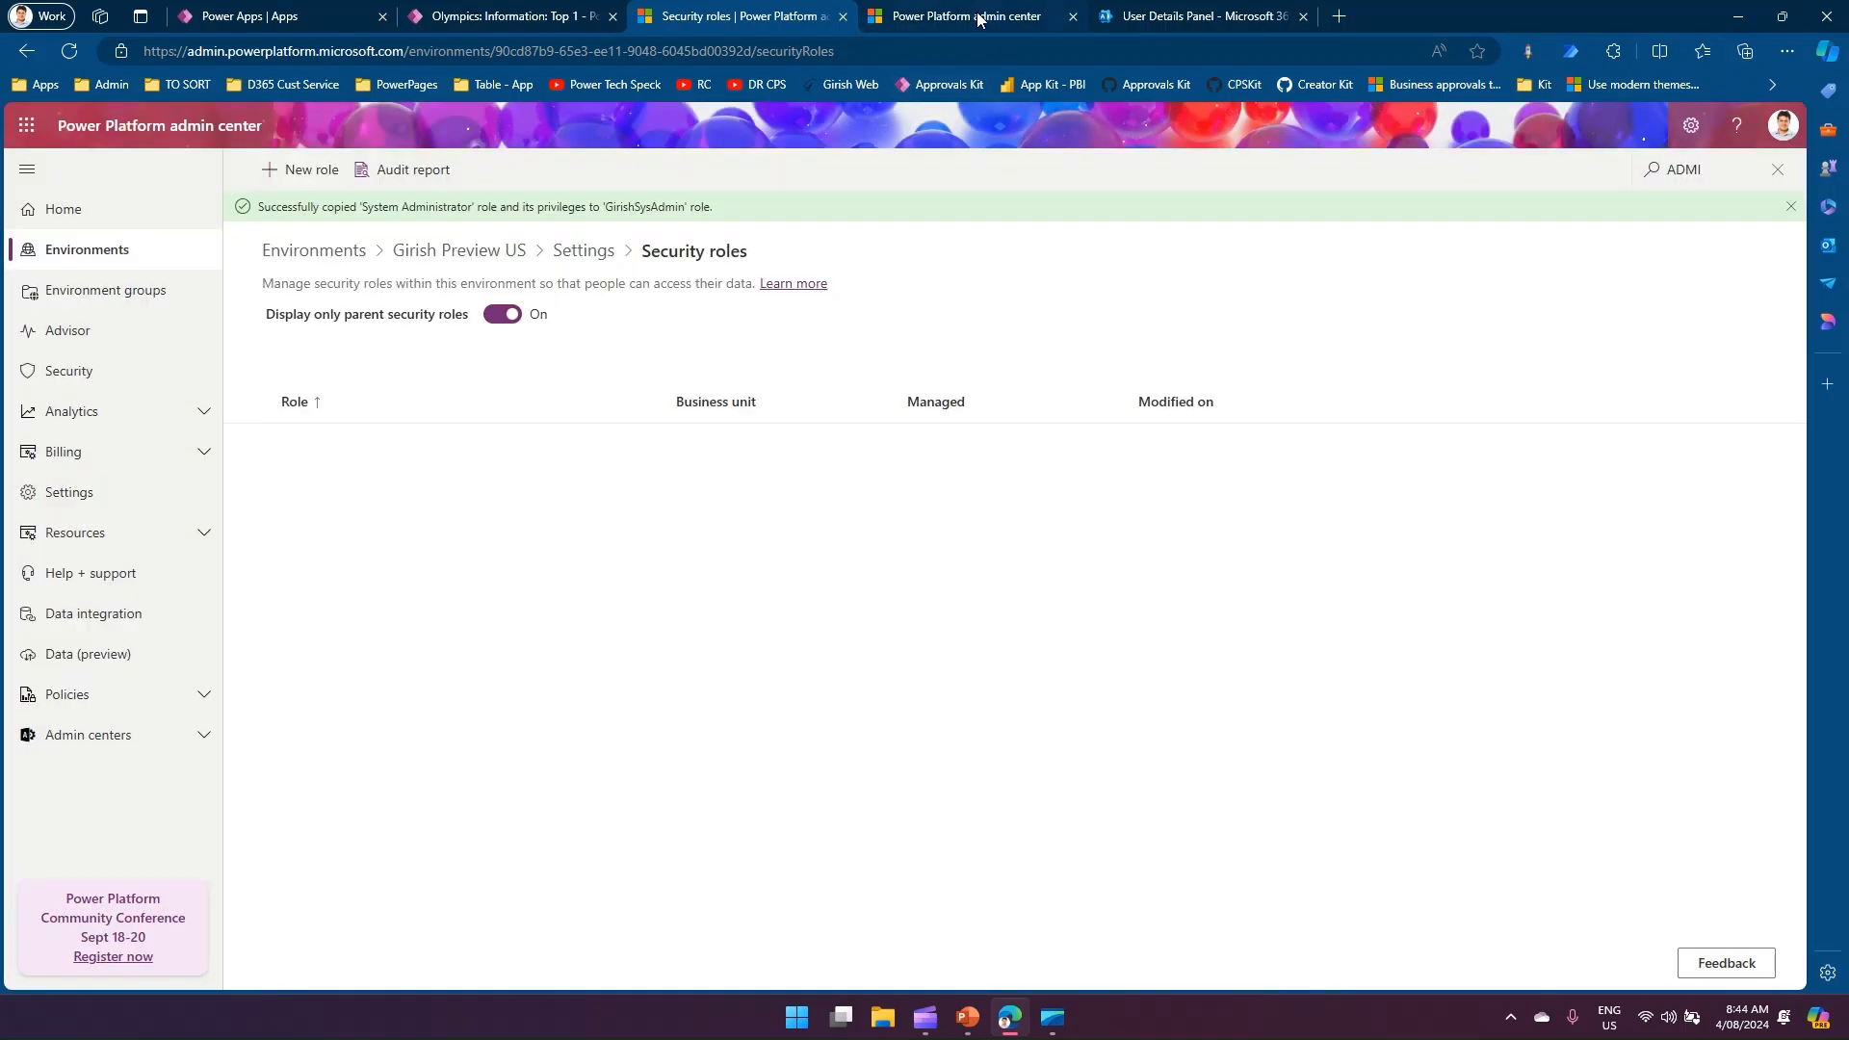
Switch to the other Power Platform admin center tab, open the environment's security roles and open the App Opener role
{"action": "left_click", "coordinate": [967, 15]}
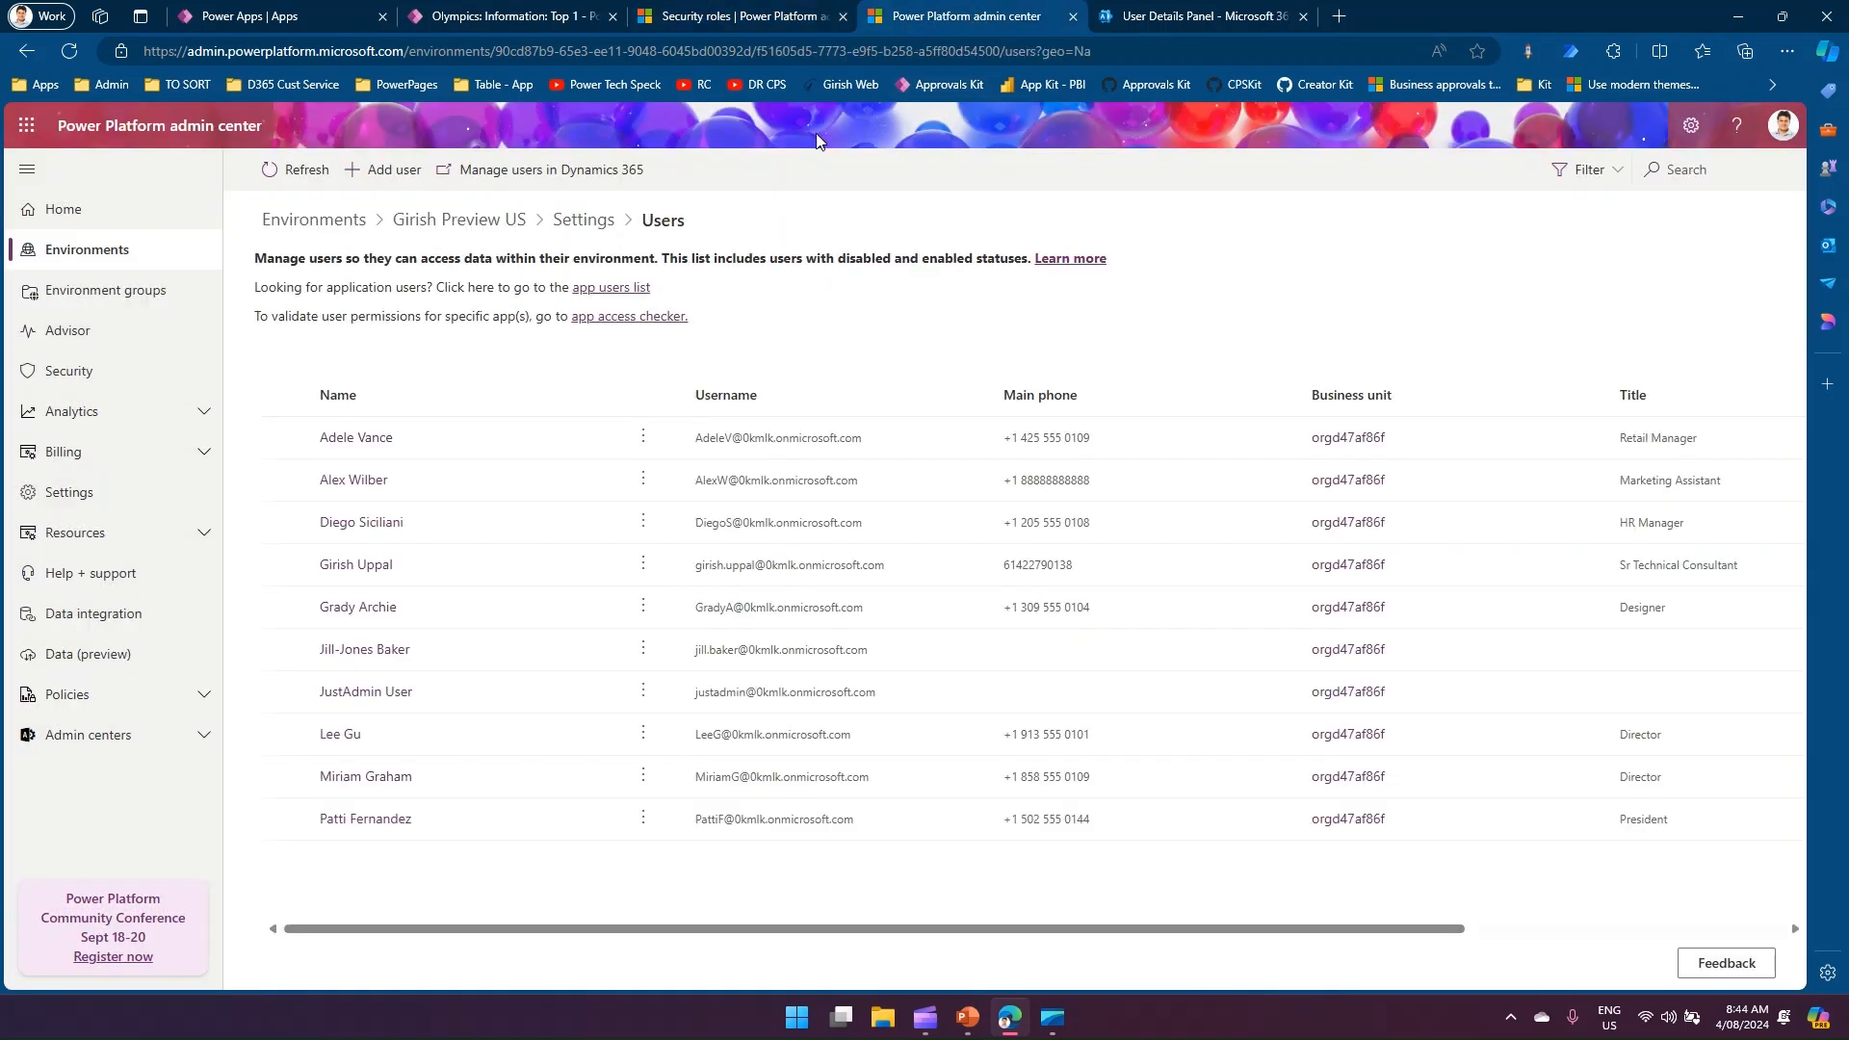
{"action": "left_click", "coordinate": [562, 220]}
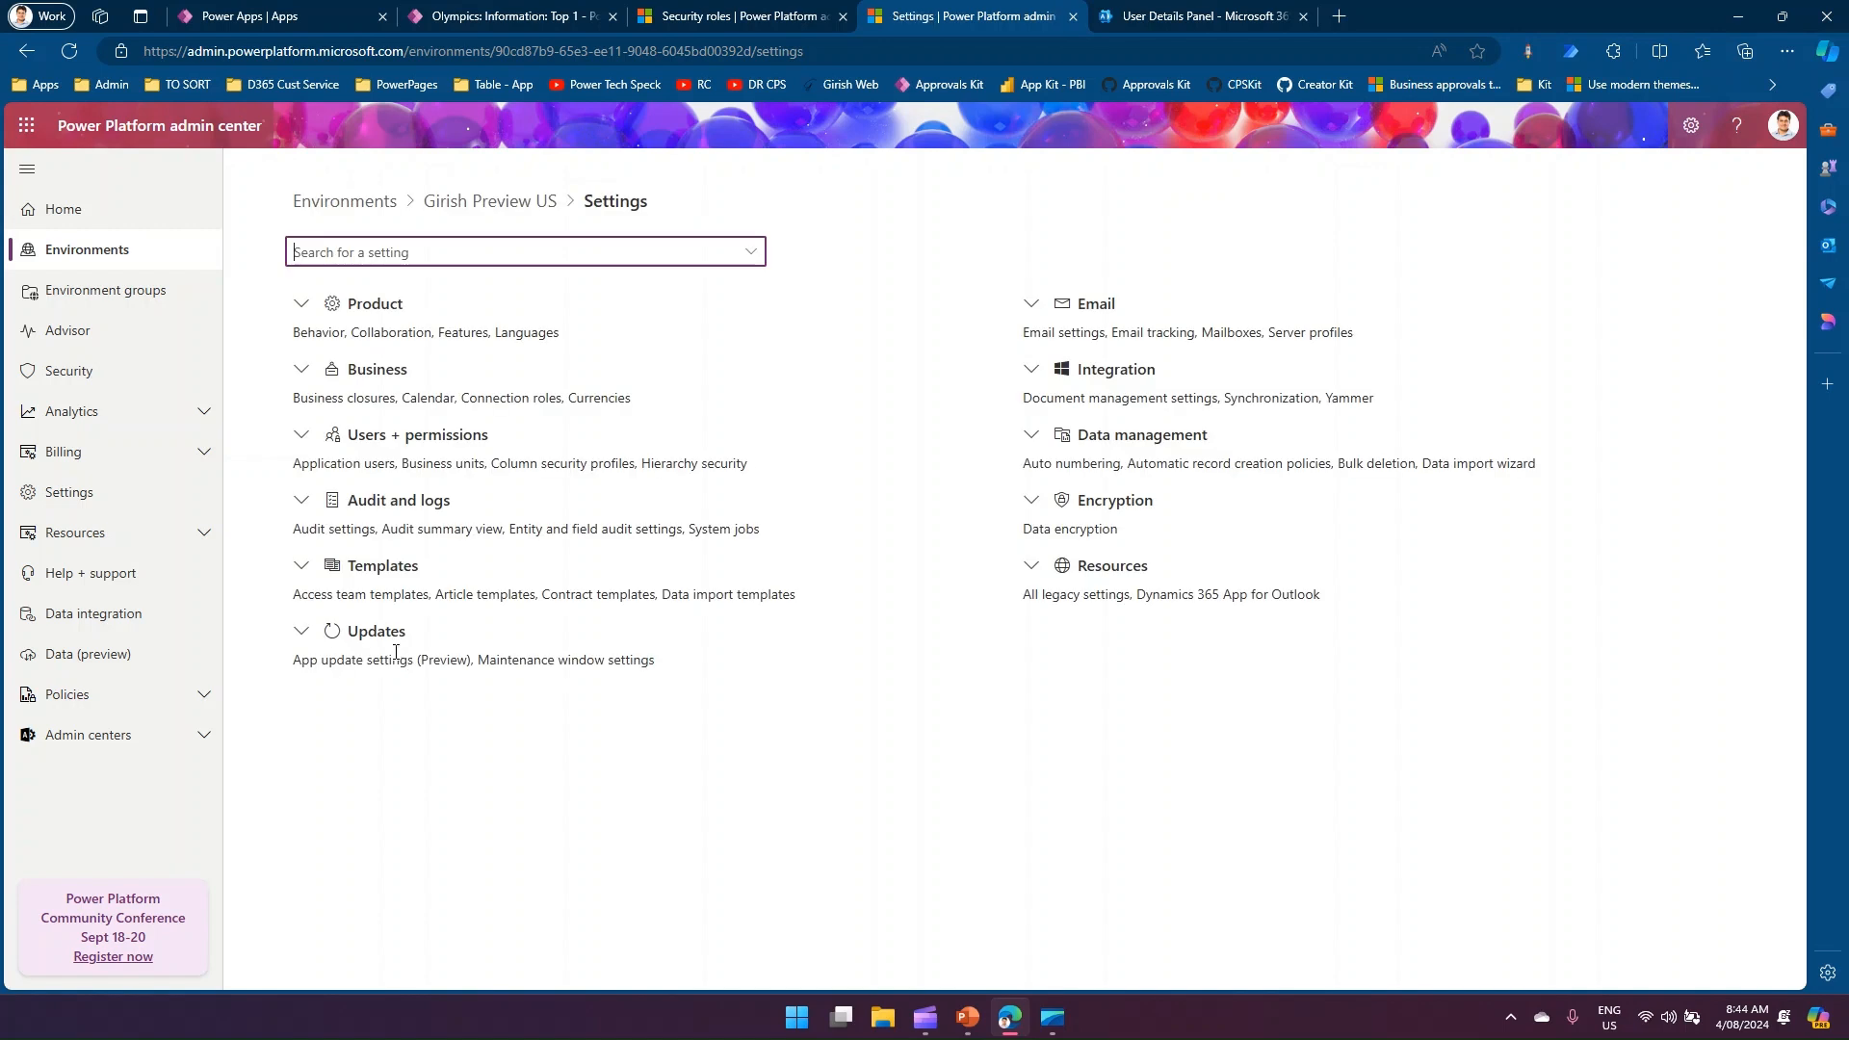
{"action": "left_click", "coordinate": [316, 440]}
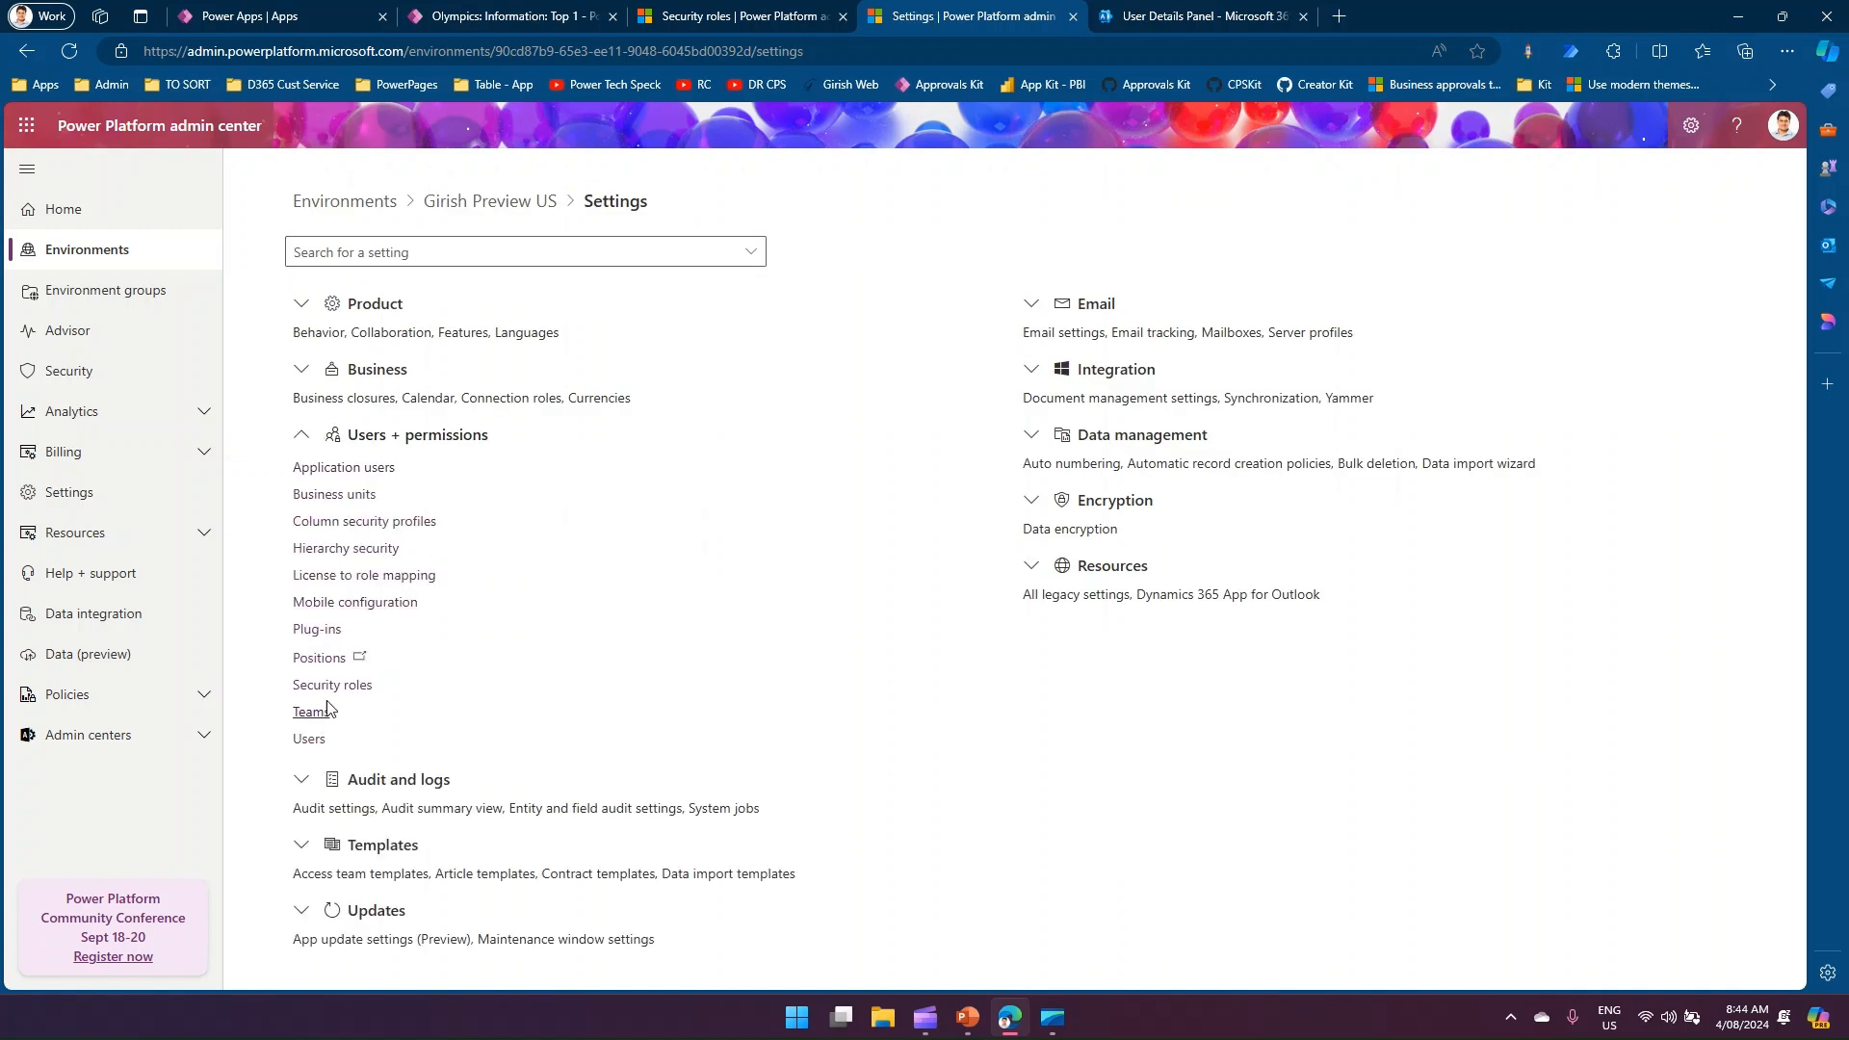
{"action": "left_click", "coordinate": [329, 687]}
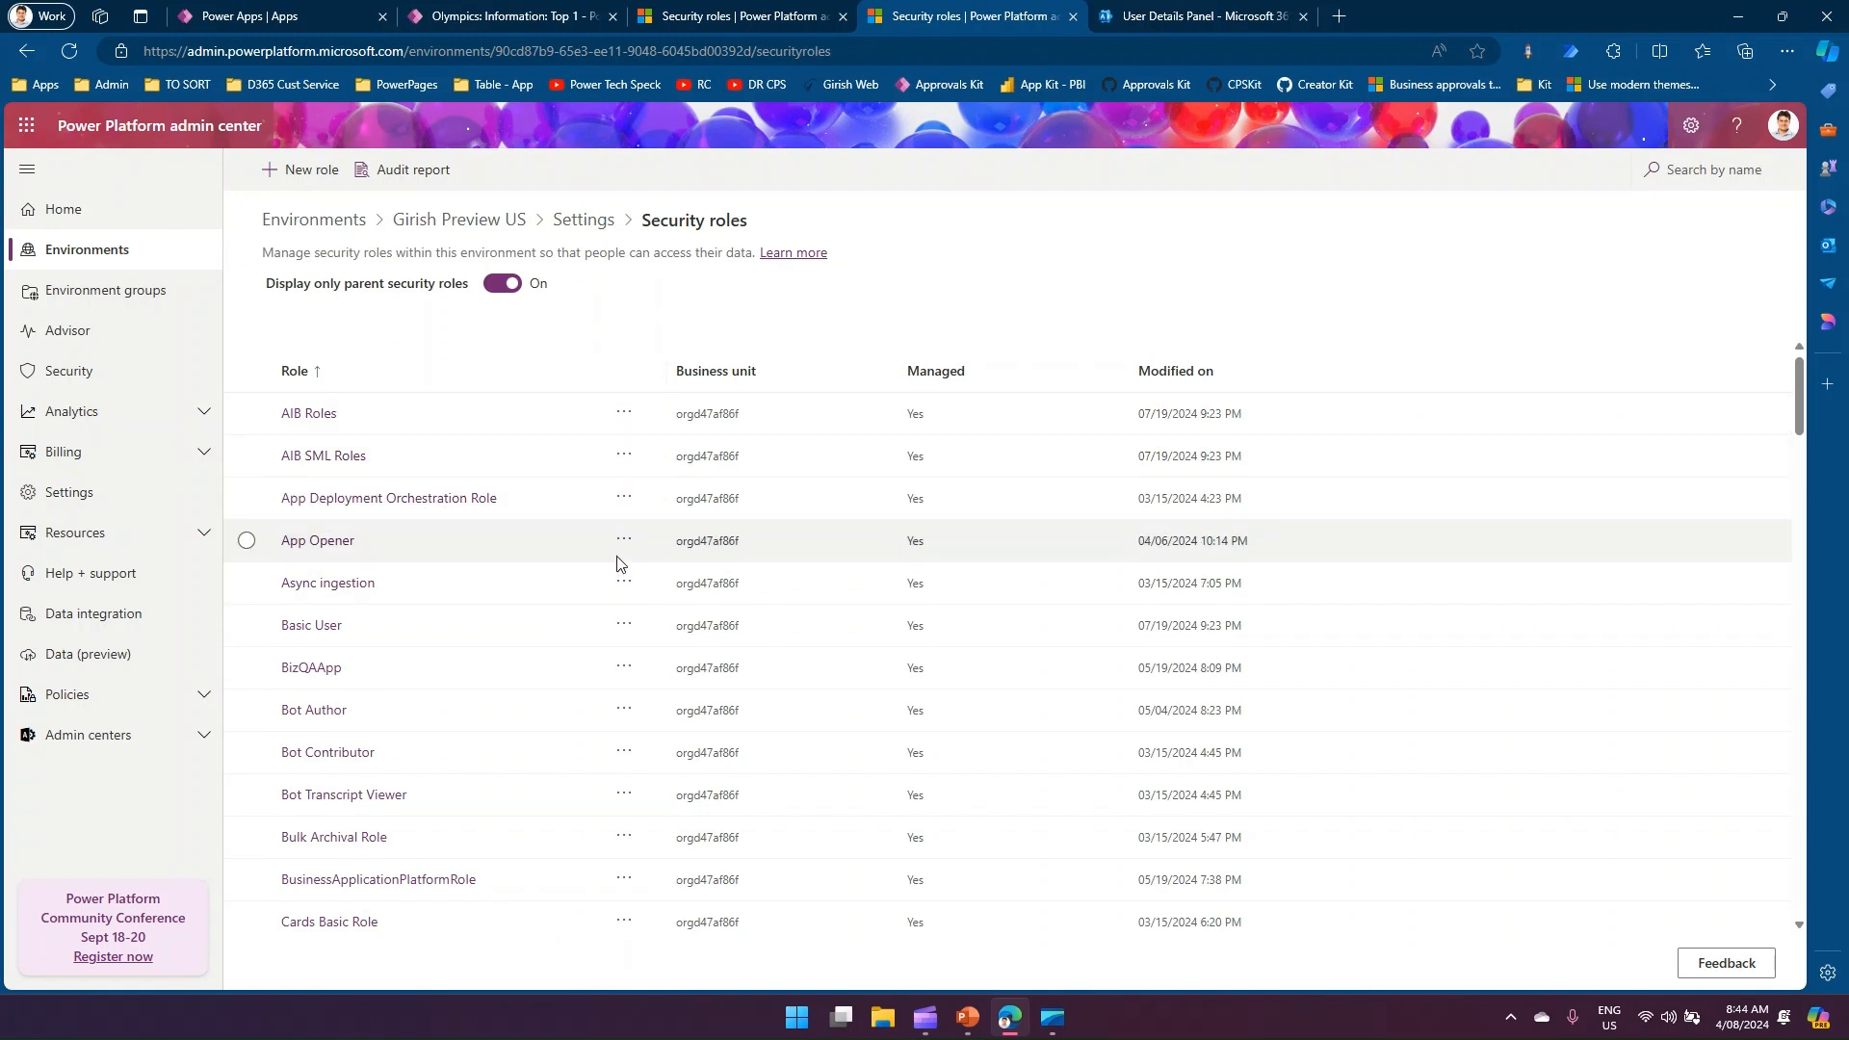
{"action": "left_click", "coordinate": [323, 541]}
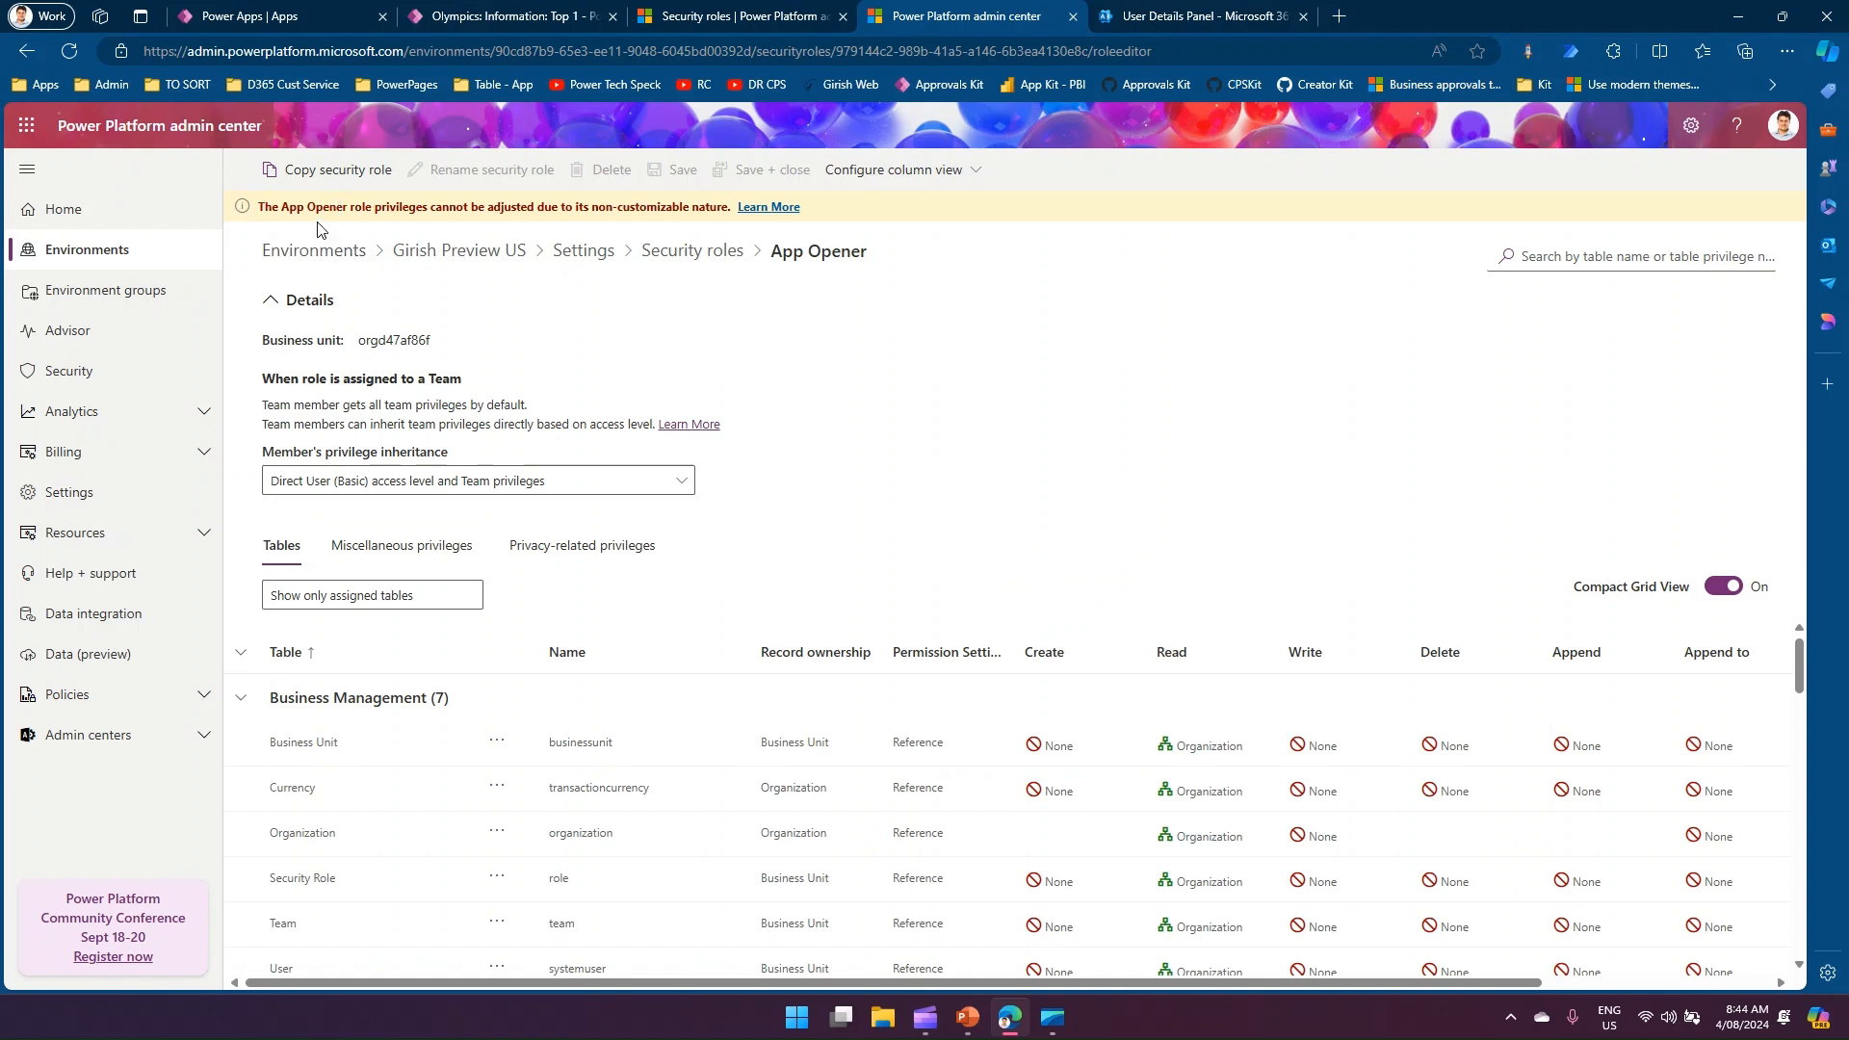
Examine the App Opener role's notice about adjusting privileges and its table privileges
{"action": "key", "text": "ctrl+plus"}
{"action": "key", "text": "ctrl+plus"}
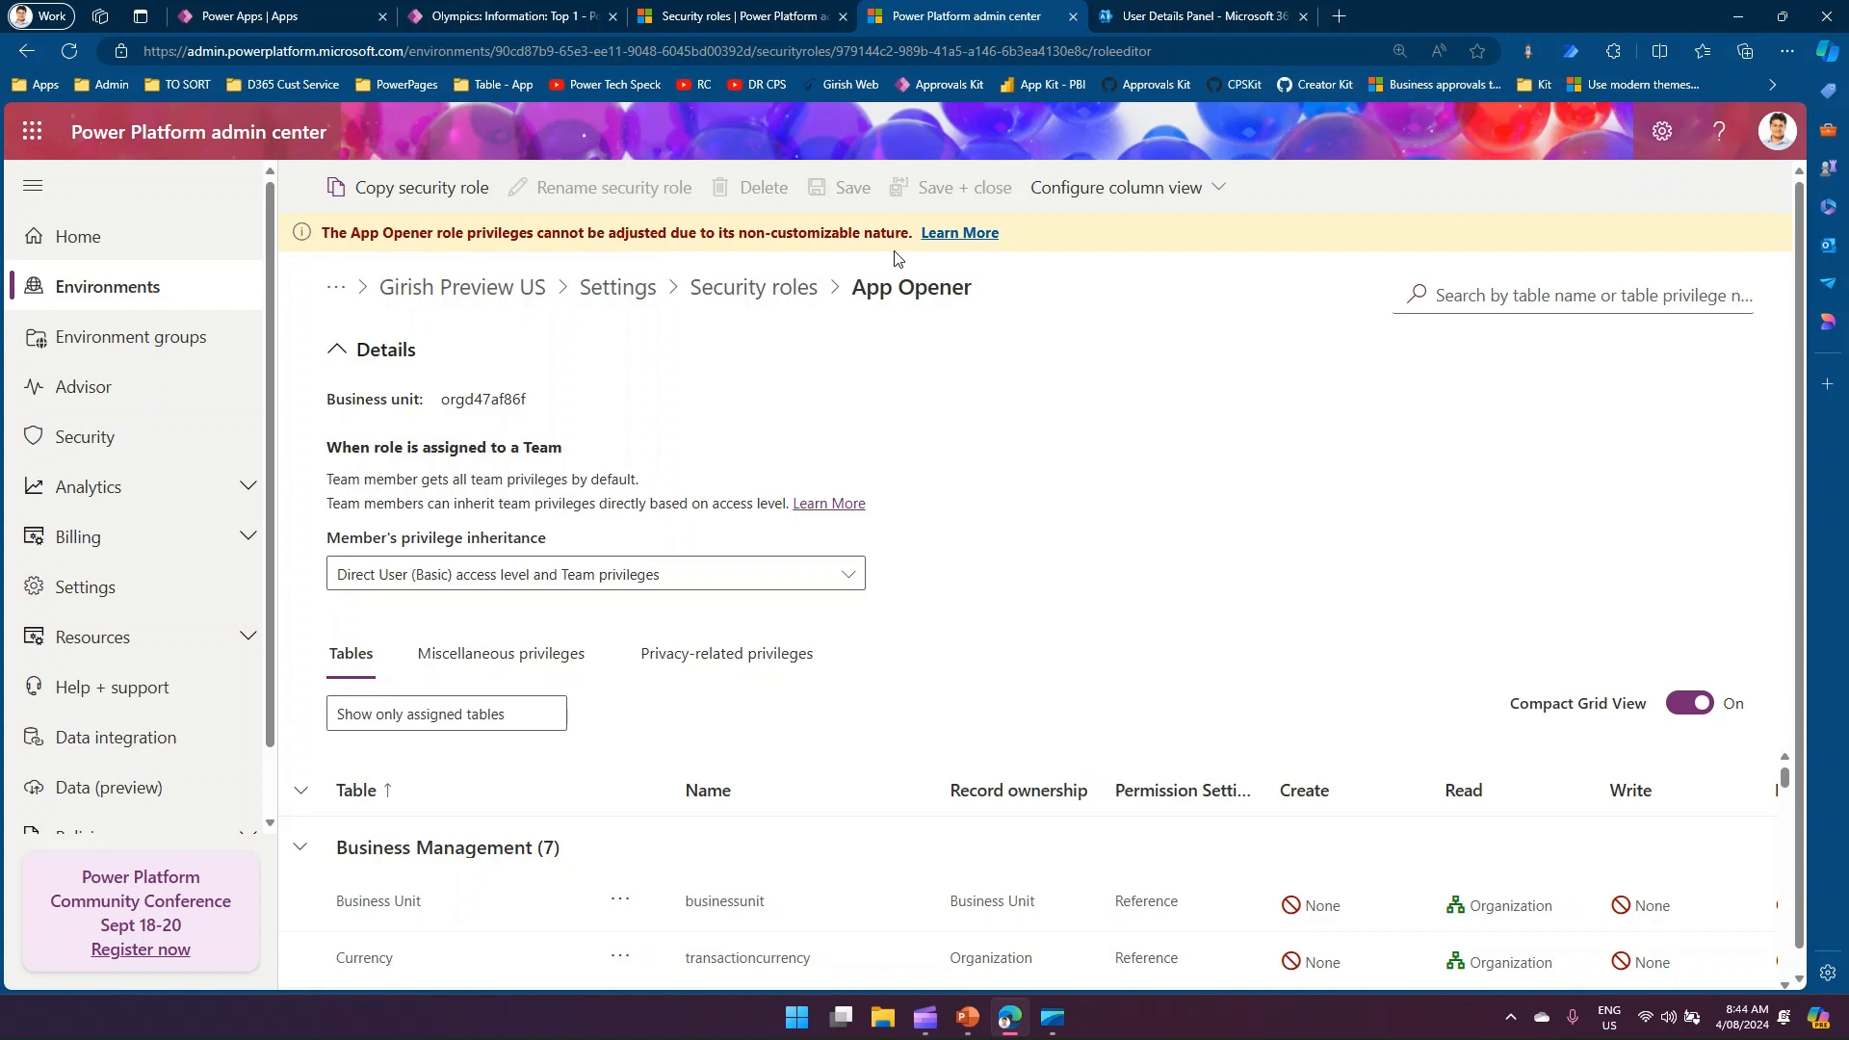
{"action": "key", "text": "ctrl+minus"}
{"action": "key", "text": "ctrl+minus"}
{"action": "key", "text": "ctrl+minus"}
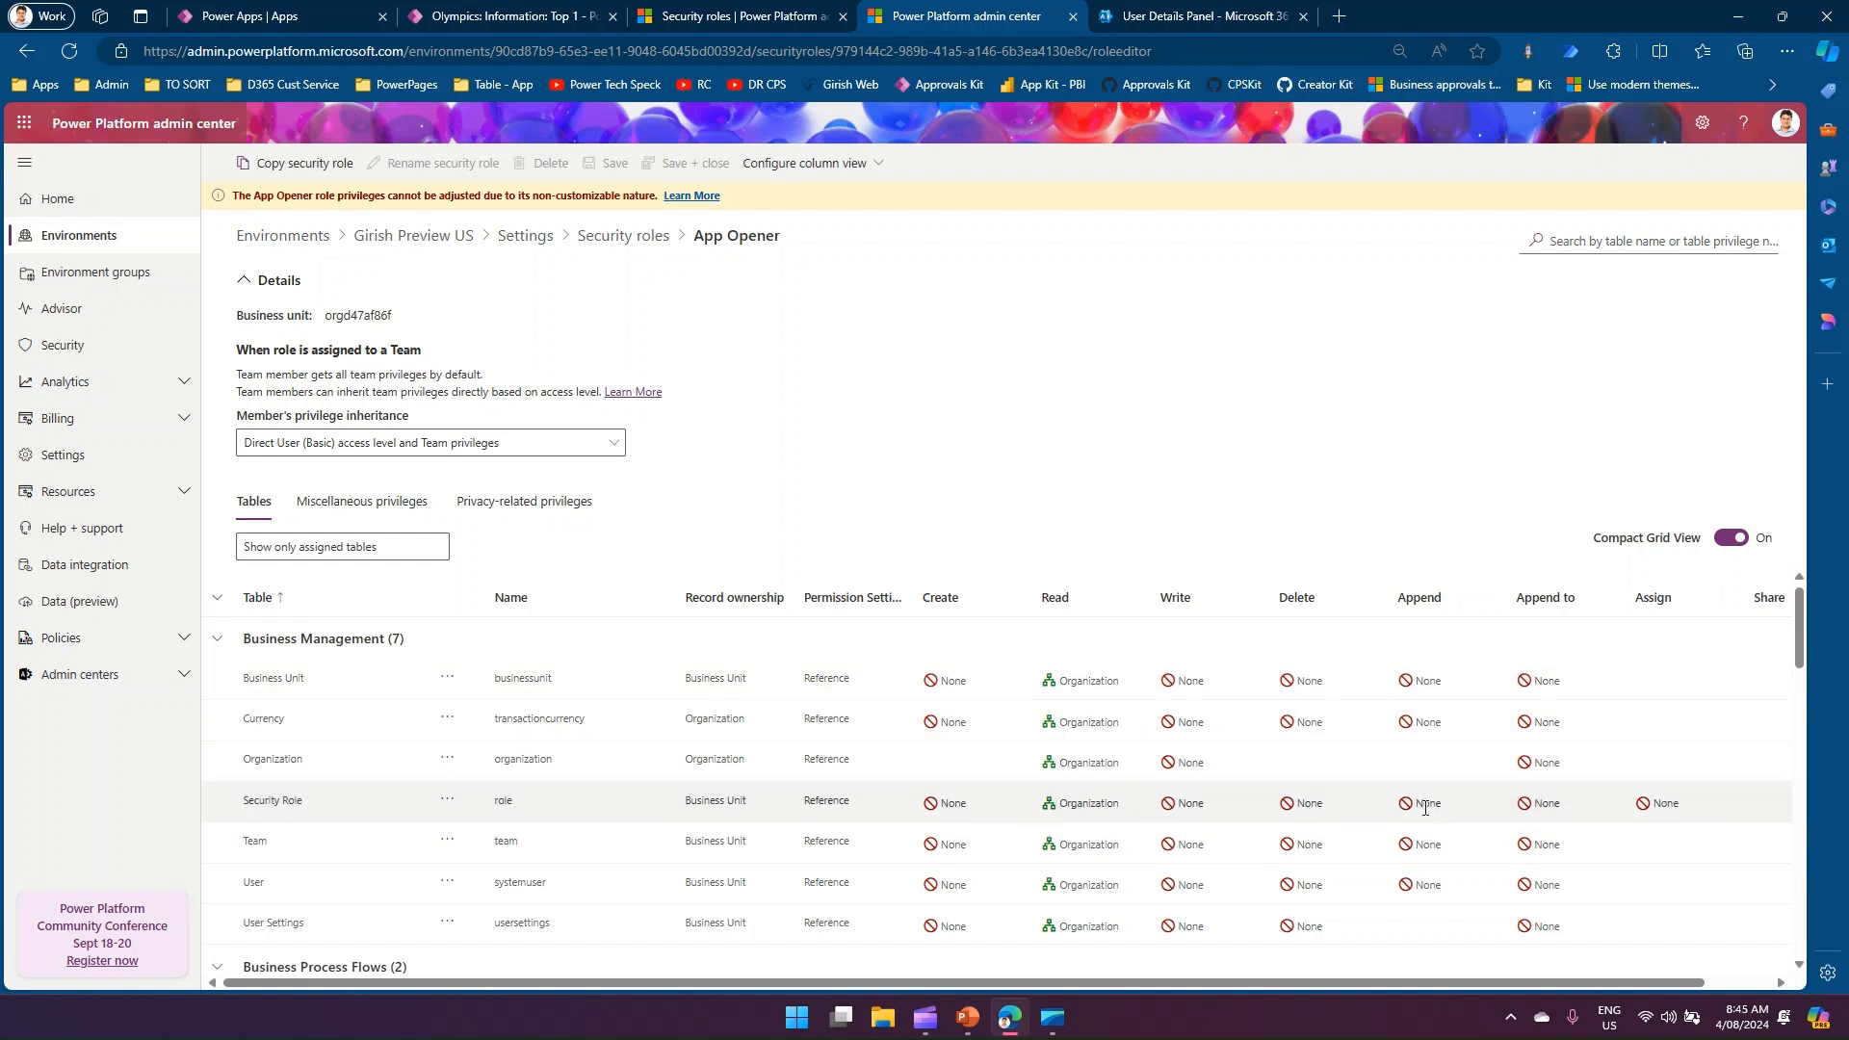
Return to the security roles list, search it by the administrator's first name and open the copied SysAdmin role
{"action": "left_click", "coordinate": [638, 246]}
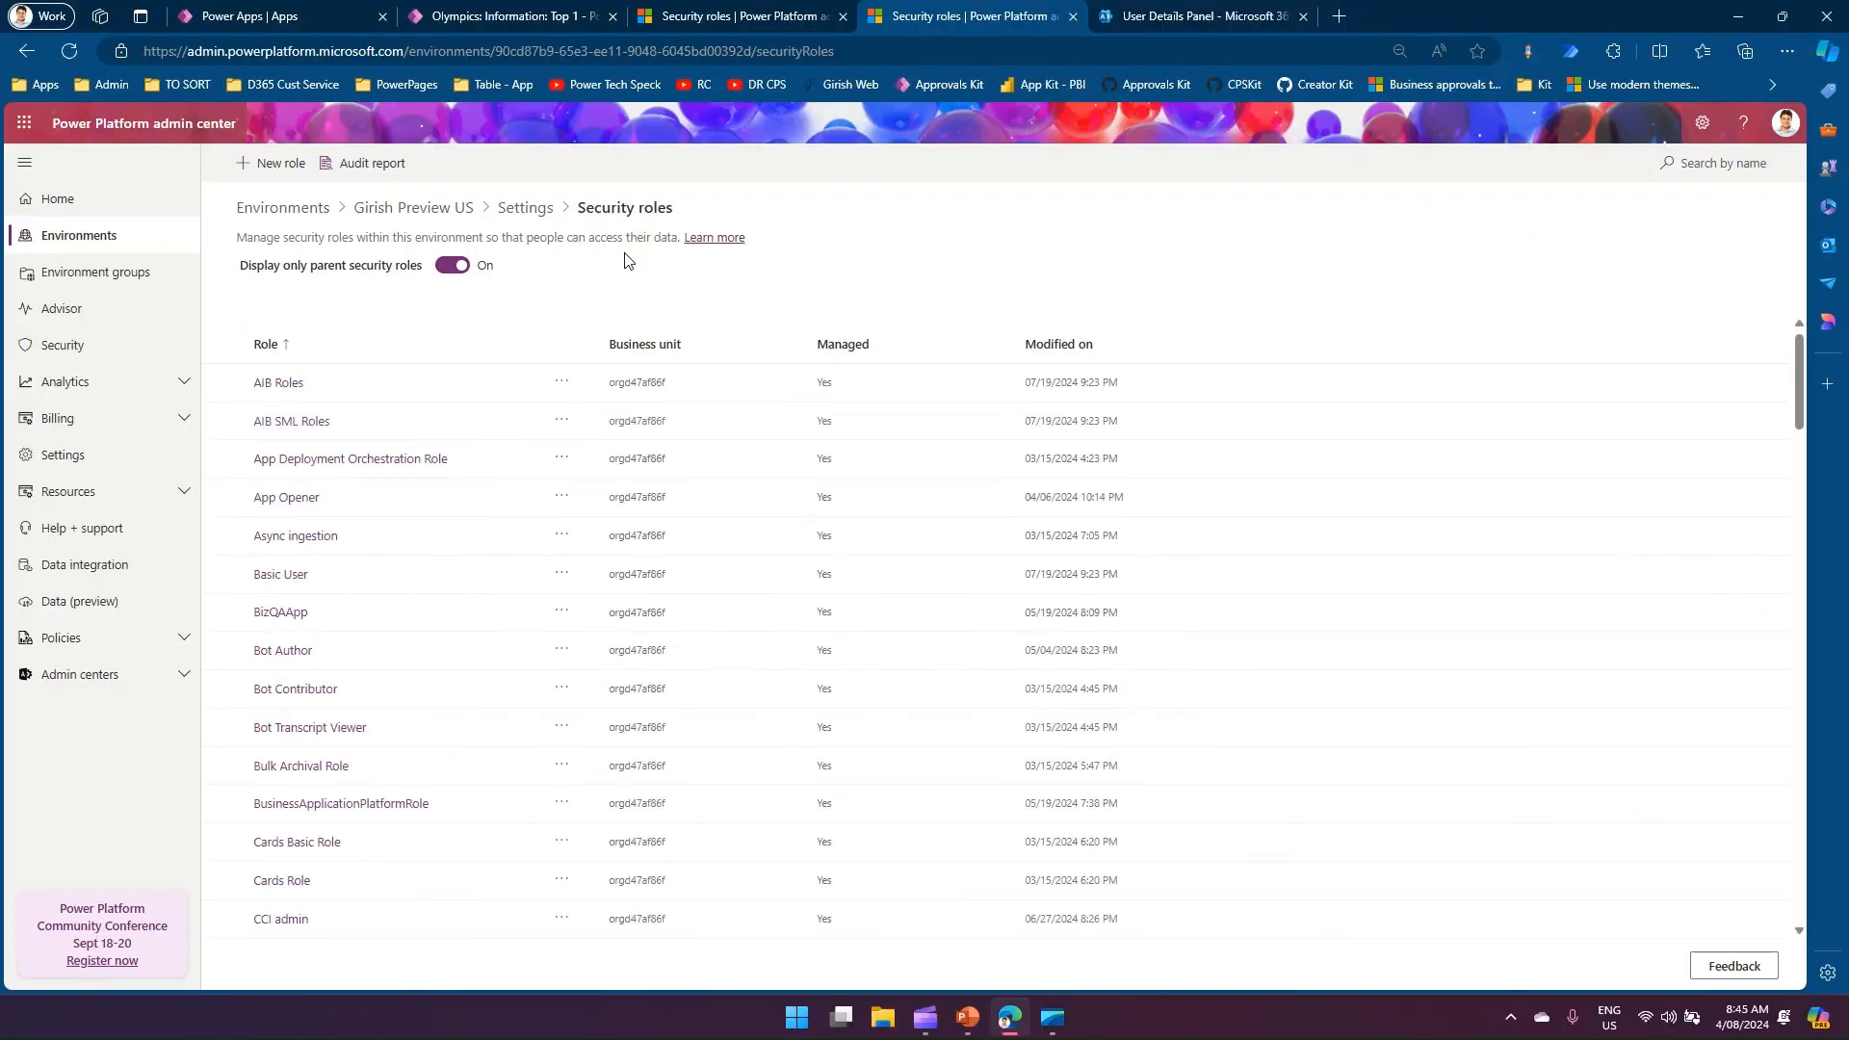
{"action": "left_click", "coordinate": [1698, 154]}
{"action": "type", "text": "girish"}
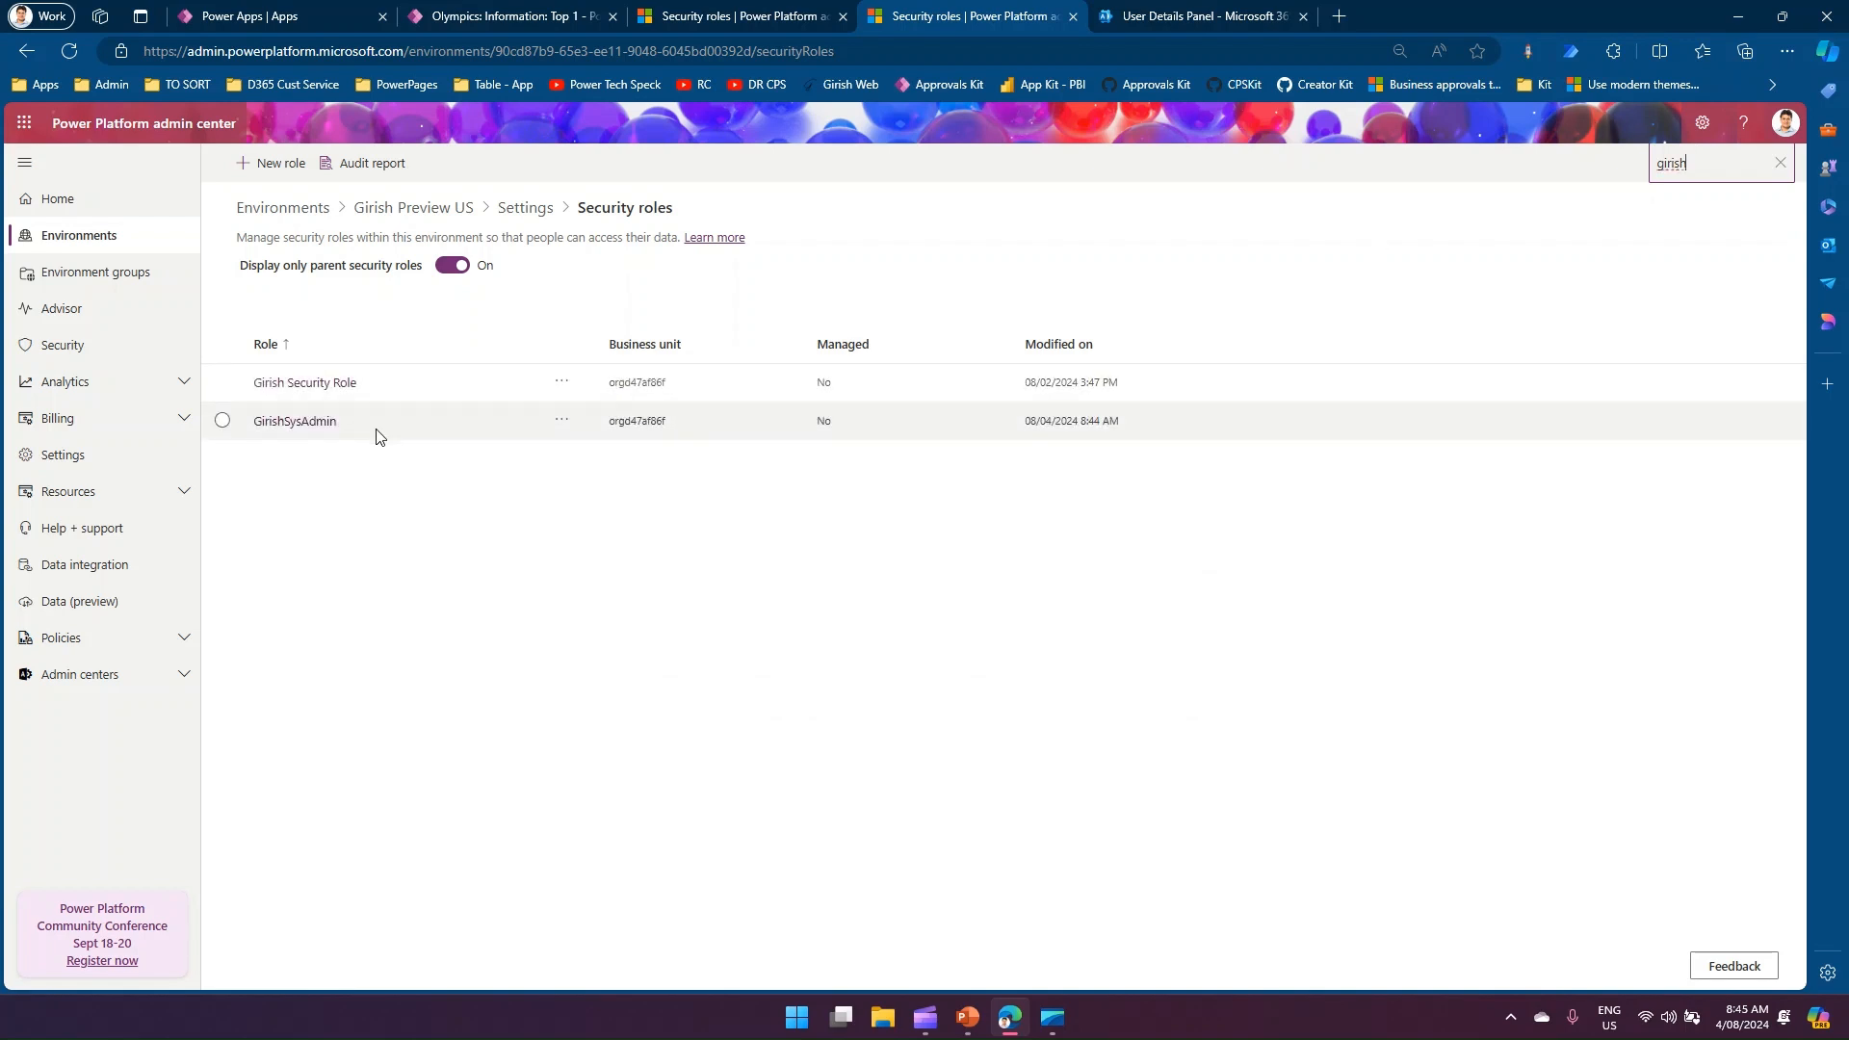
{"action": "left_click", "coordinate": [320, 429]}
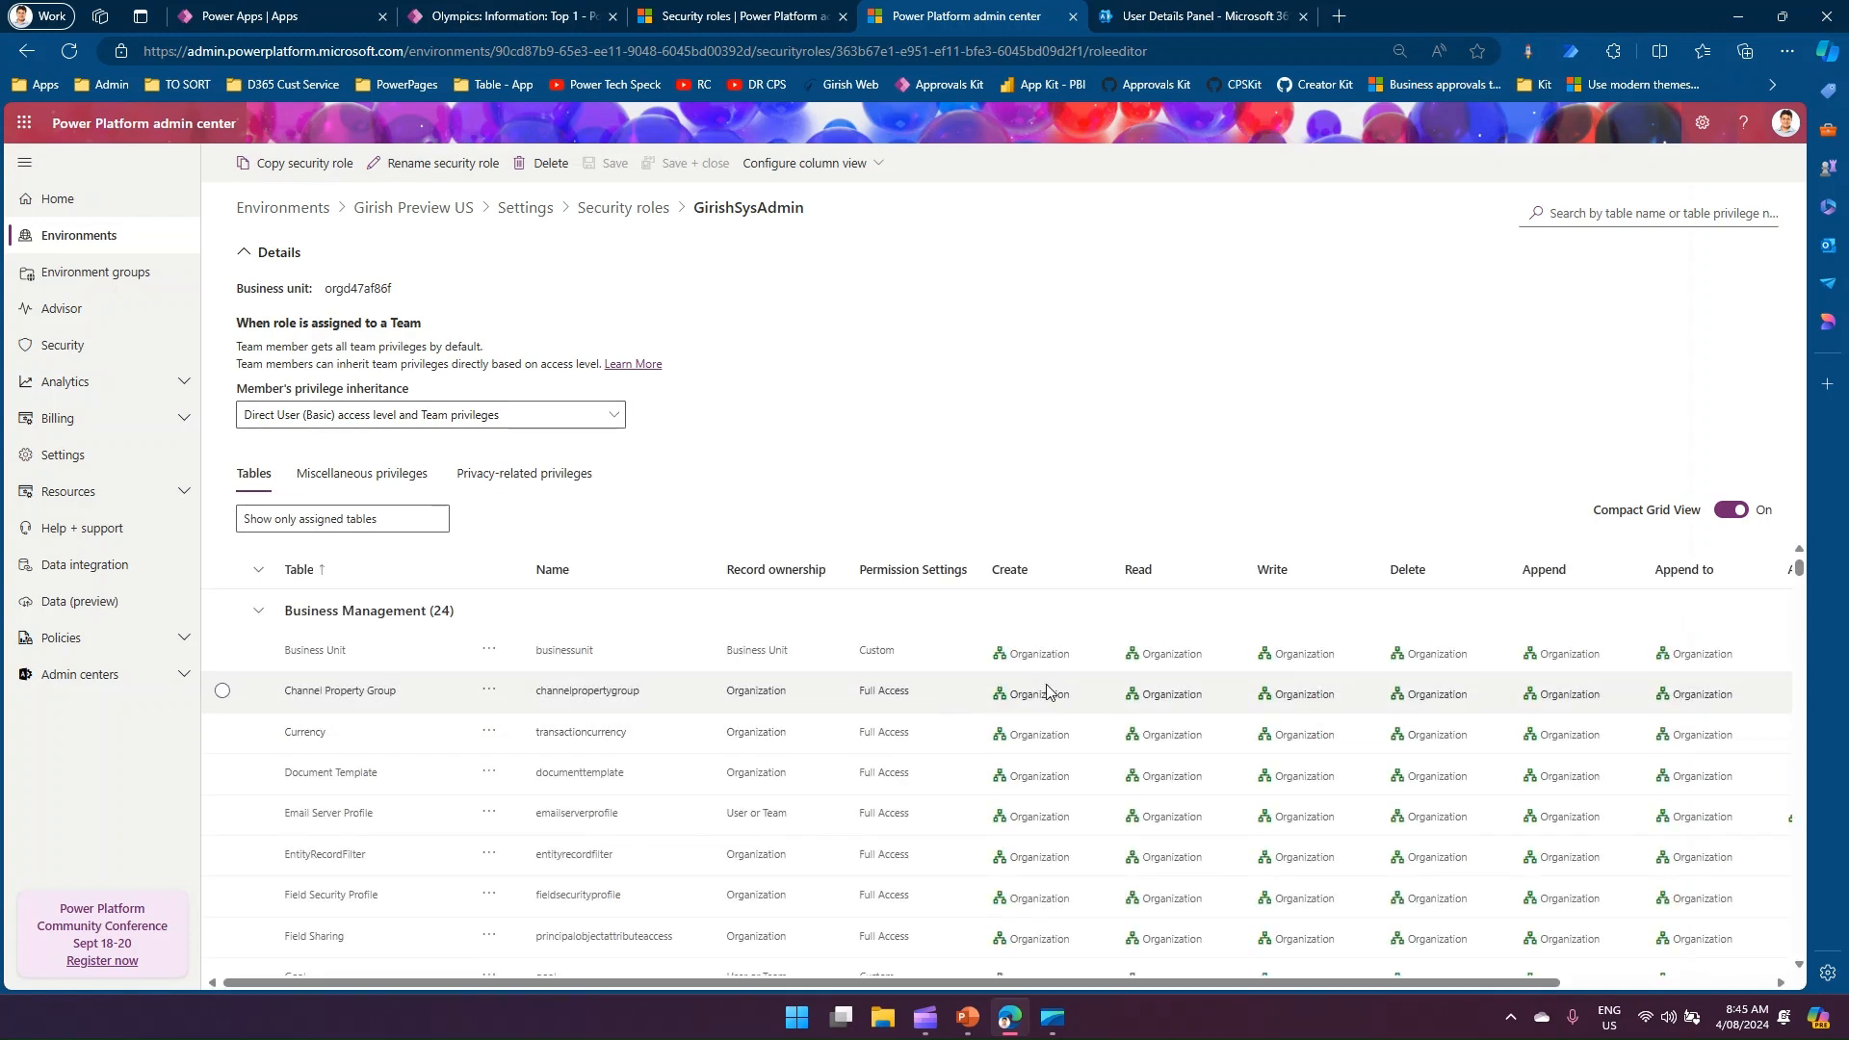
Set the Create and Write privileges of the Channel Property Group table to None
{"action": "left_click", "coordinate": [1049, 691]}
{"action": "left_click", "coordinate": [1093, 698]}
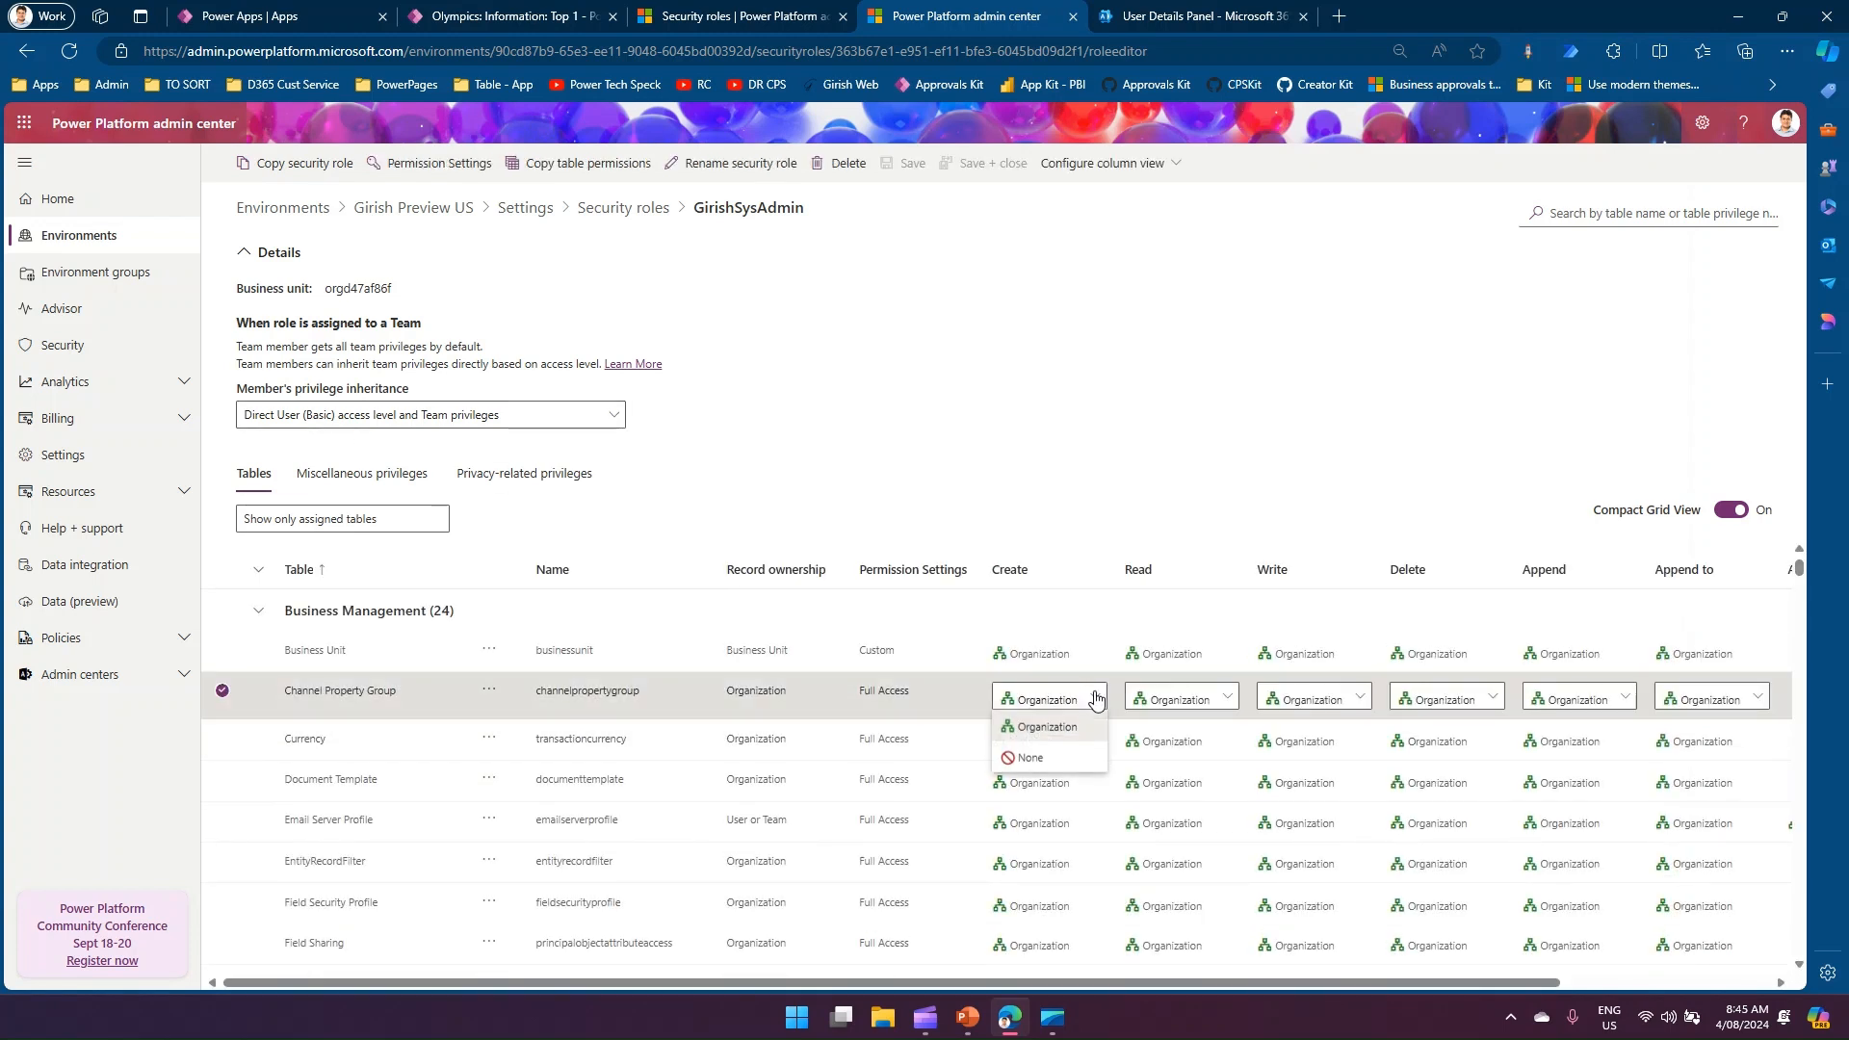
{"action": "left_click", "coordinate": [1065, 759]}
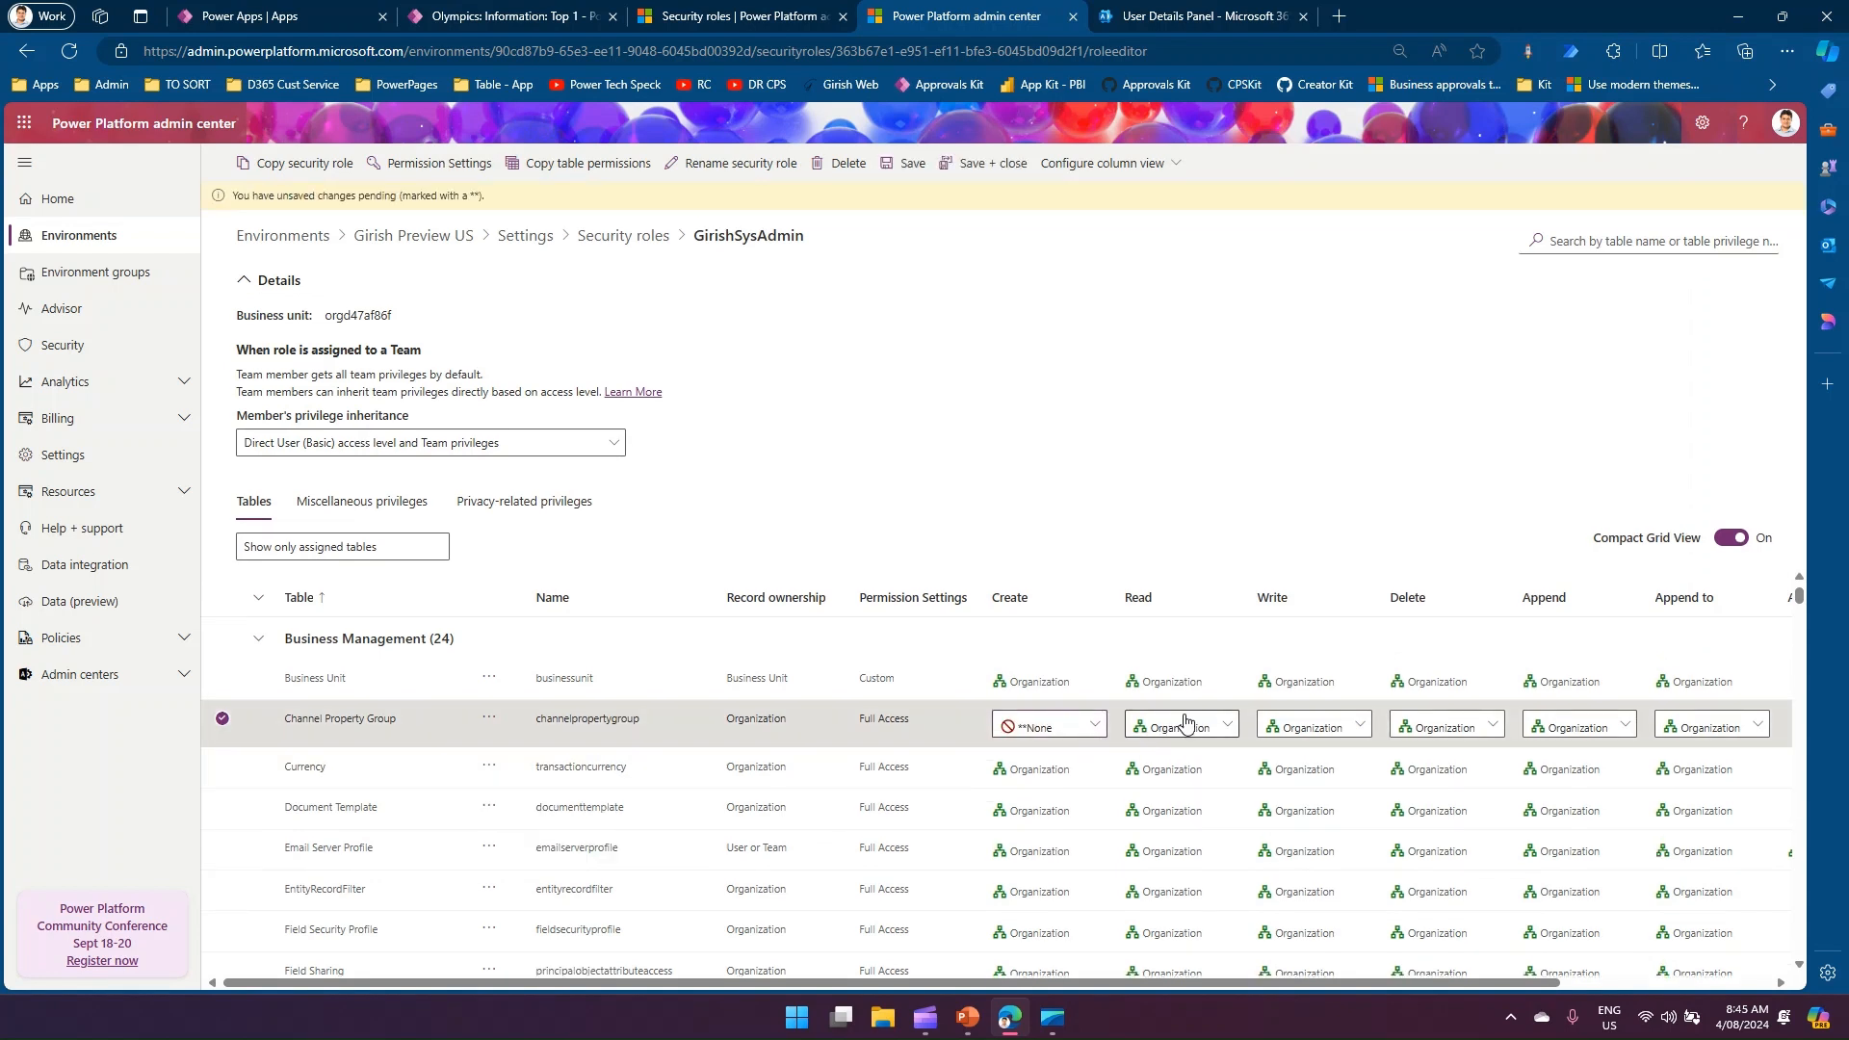
{"action": "left_click", "coordinate": [1310, 727]}
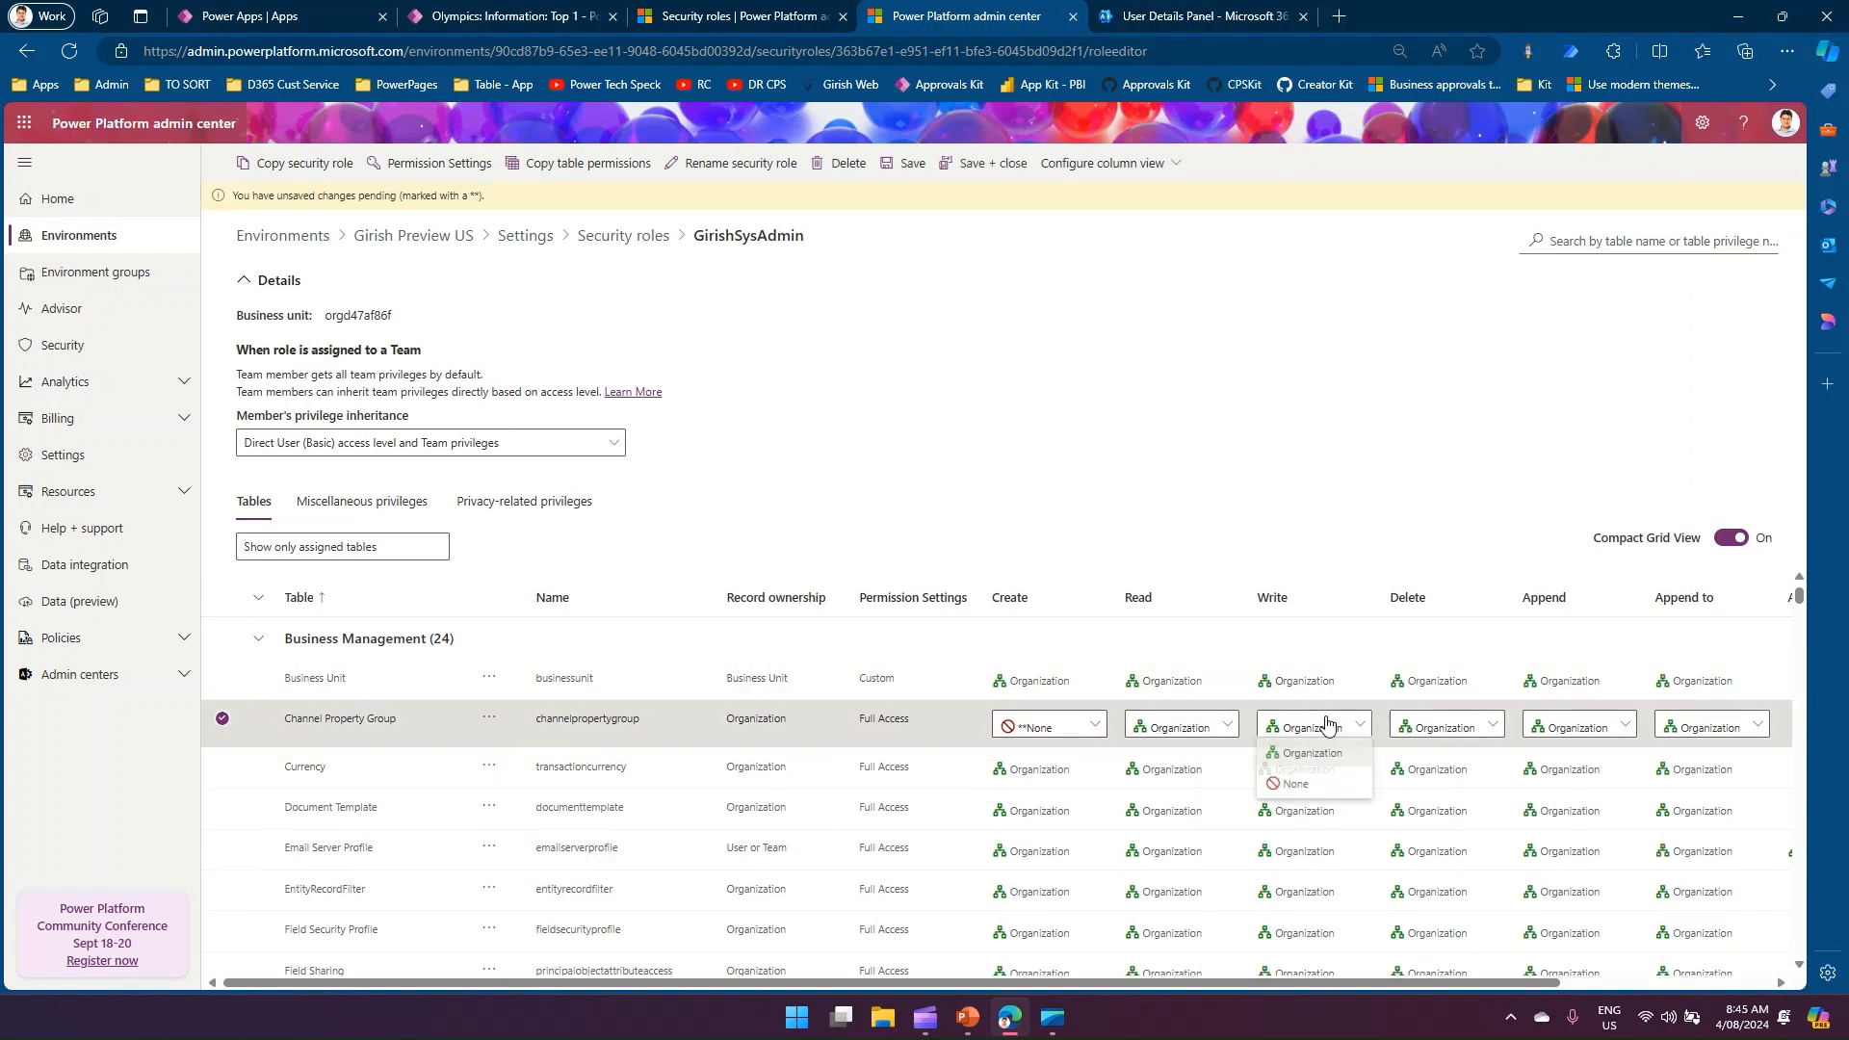
{"action": "left_click", "coordinate": [1300, 785]}
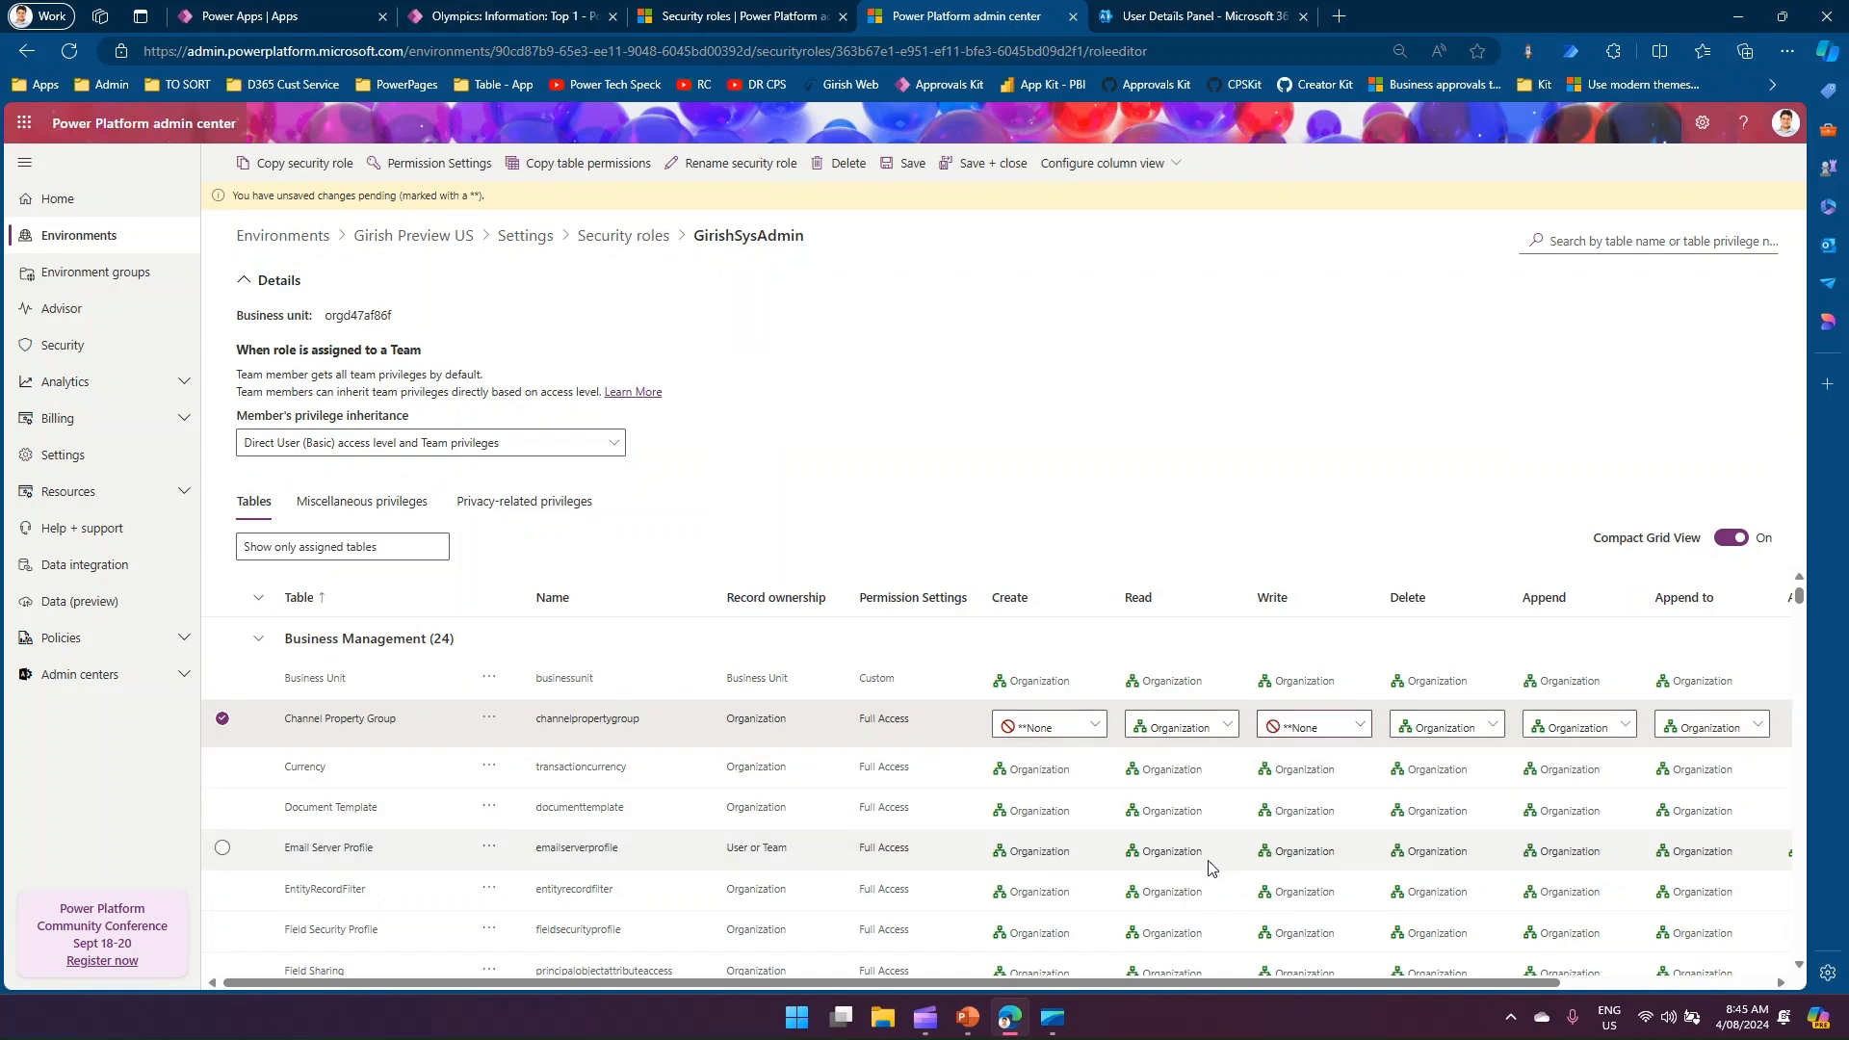
Set the Currency table's Read and Write privileges to None, and return to the security roles list discarding the unsaved changes
{"action": "left_click", "coordinate": [1170, 763]}
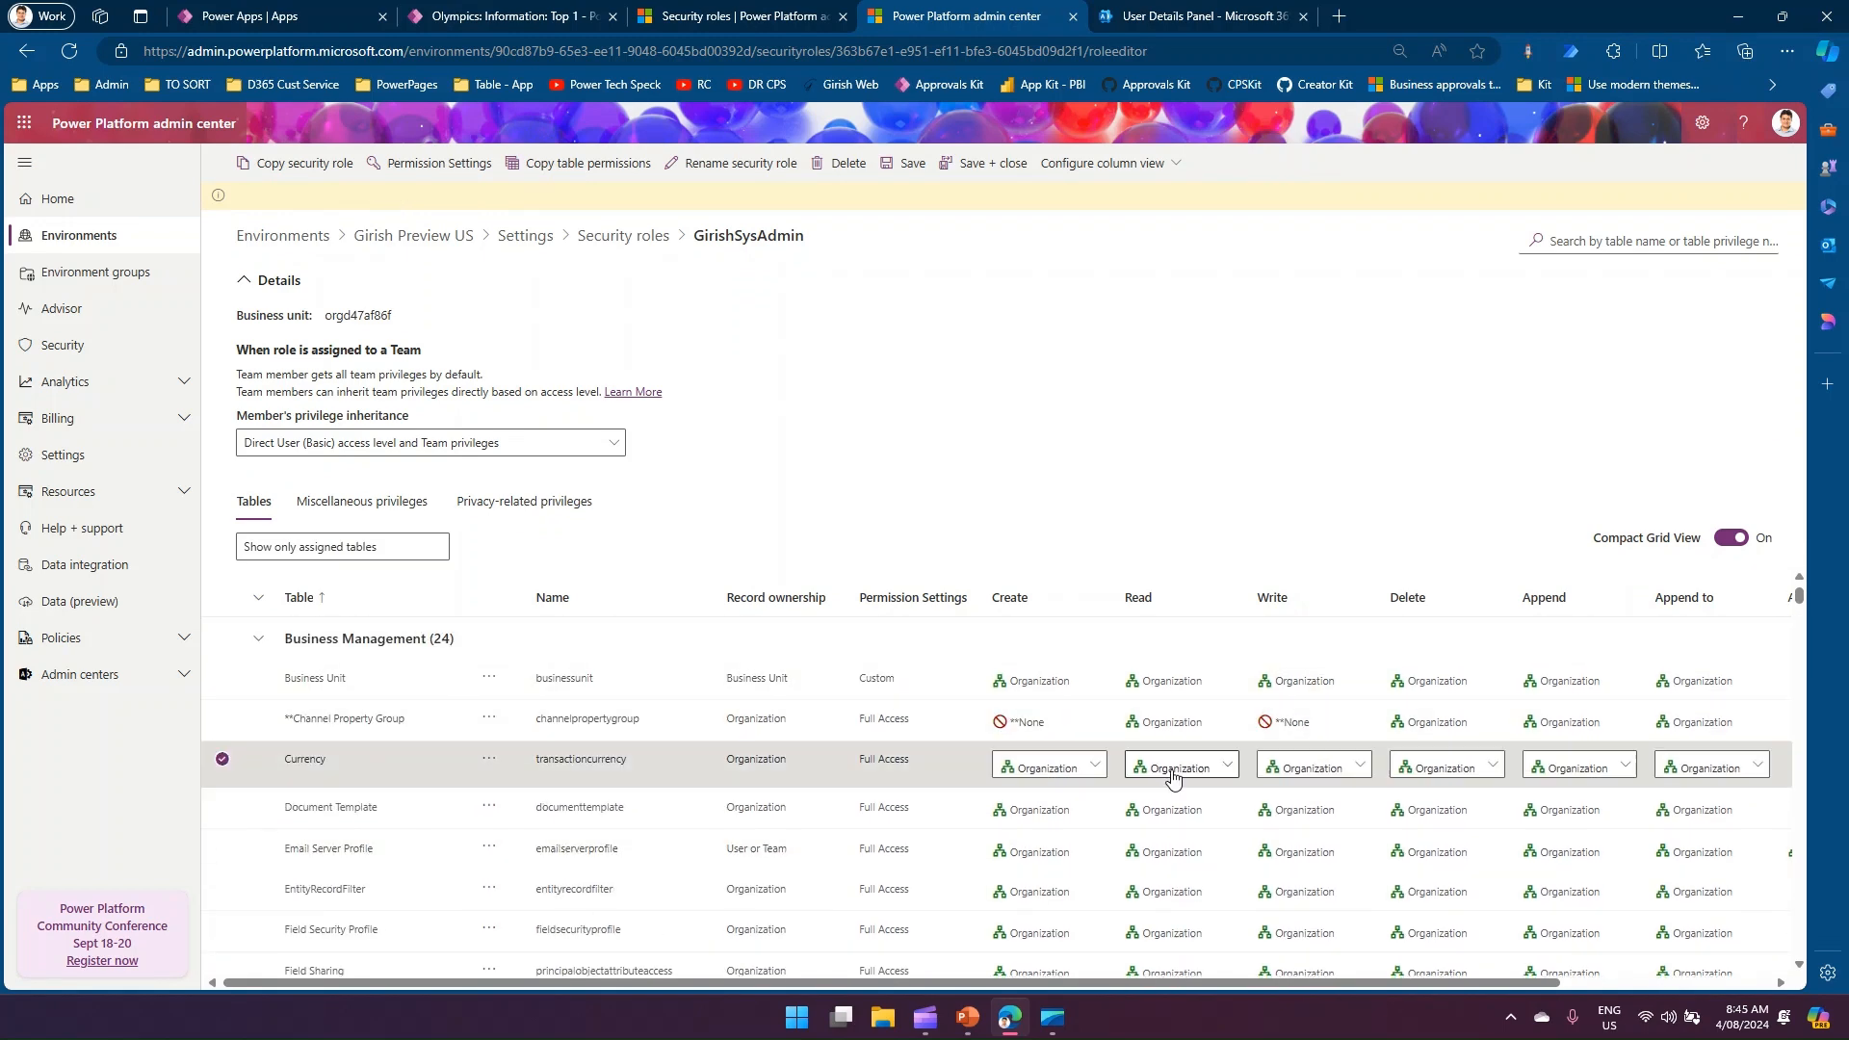
{"action": "left_click", "coordinate": [1184, 767]}
{"action": "left_click", "coordinate": [1191, 818]}
{"action": "left_click", "coordinate": [1315, 768]}
{"action": "left_click", "coordinate": [1295, 827]}
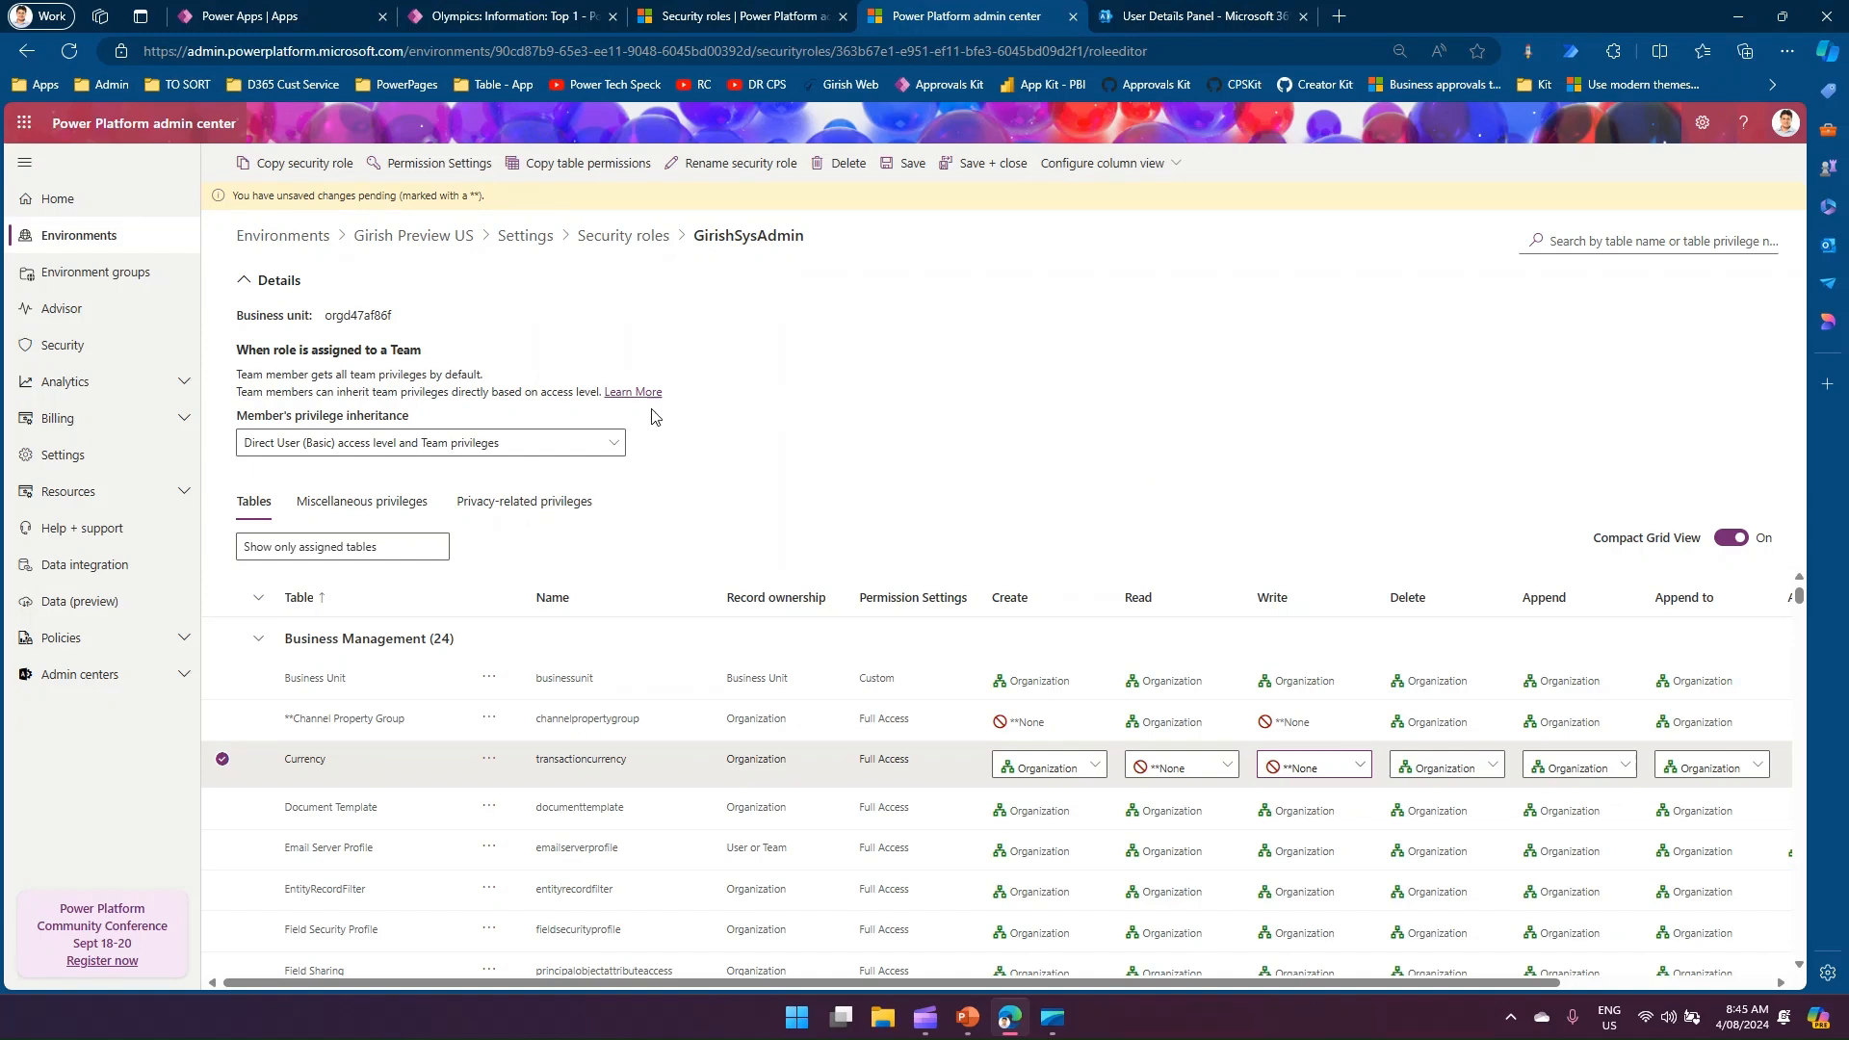
{"action": "left_click", "coordinate": [619, 239]}
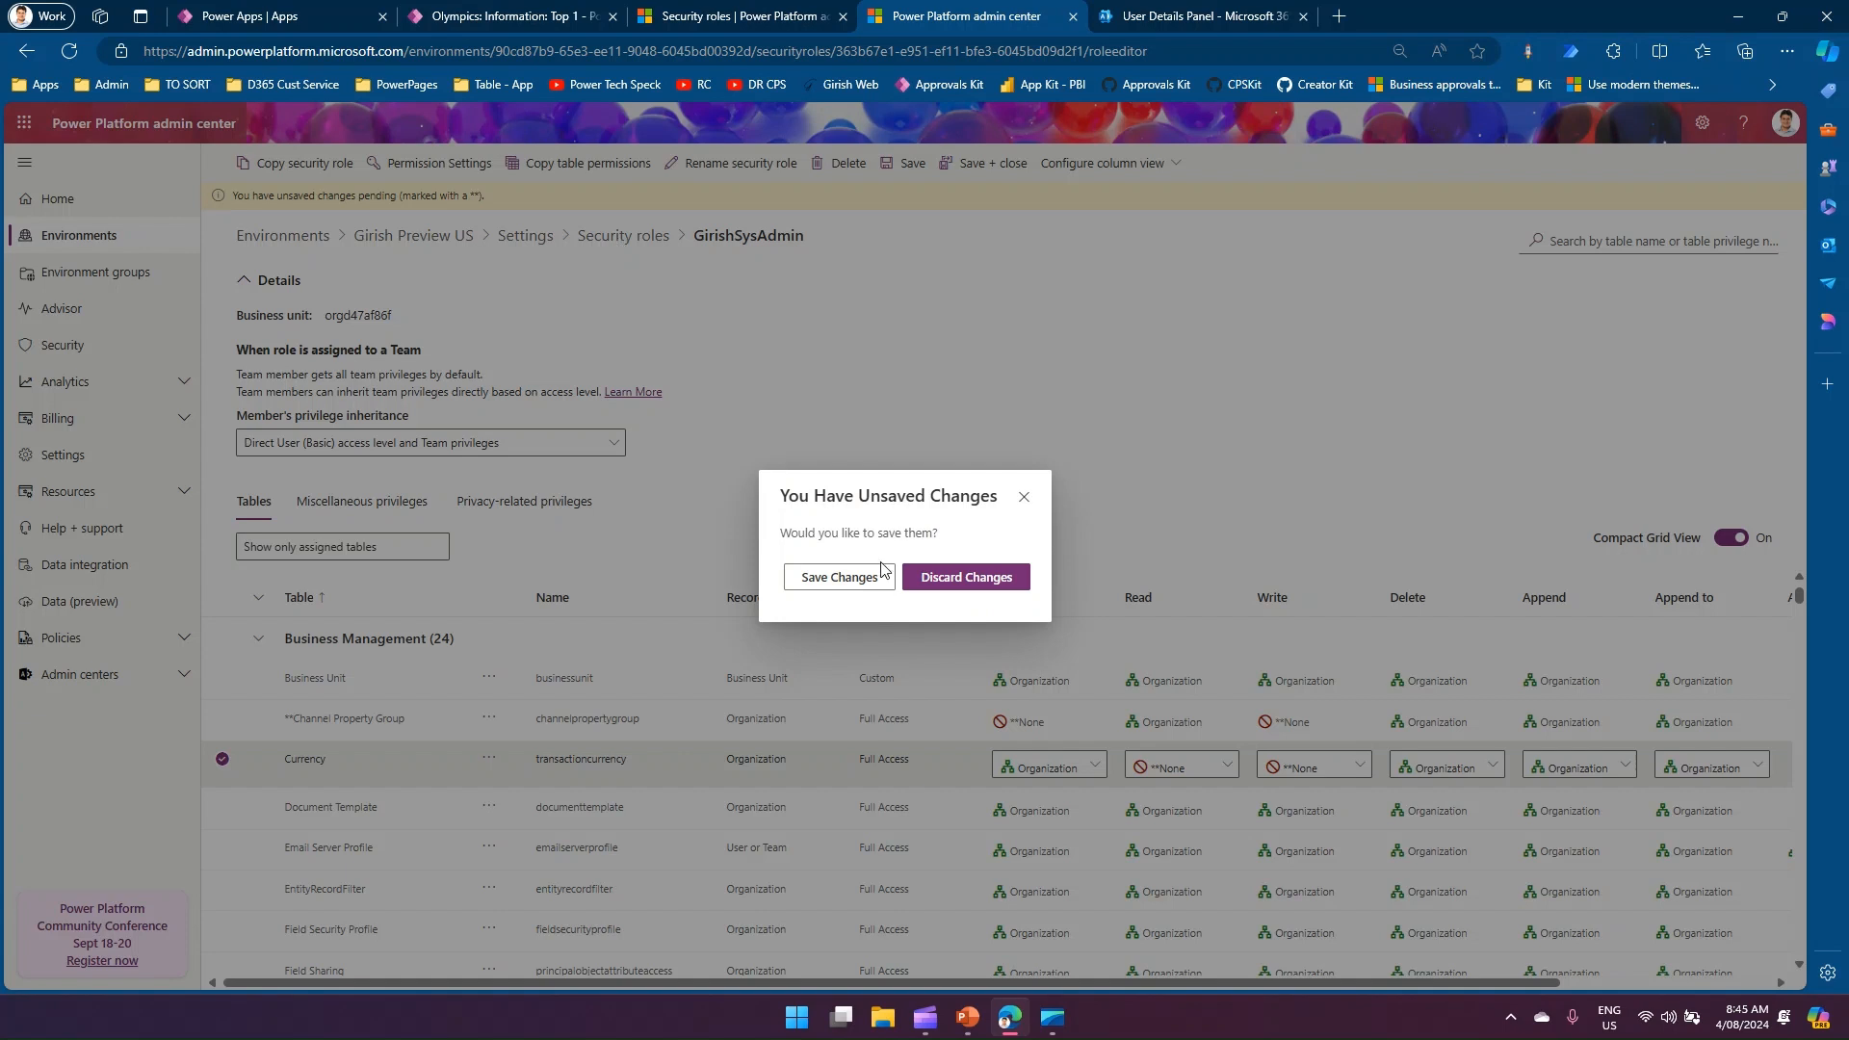
{"action": "left_click", "coordinate": [948, 579]}
Filter the security roles by "admin" and open the System Administrator role
{"action": "left_click", "coordinate": [1695, 155]}
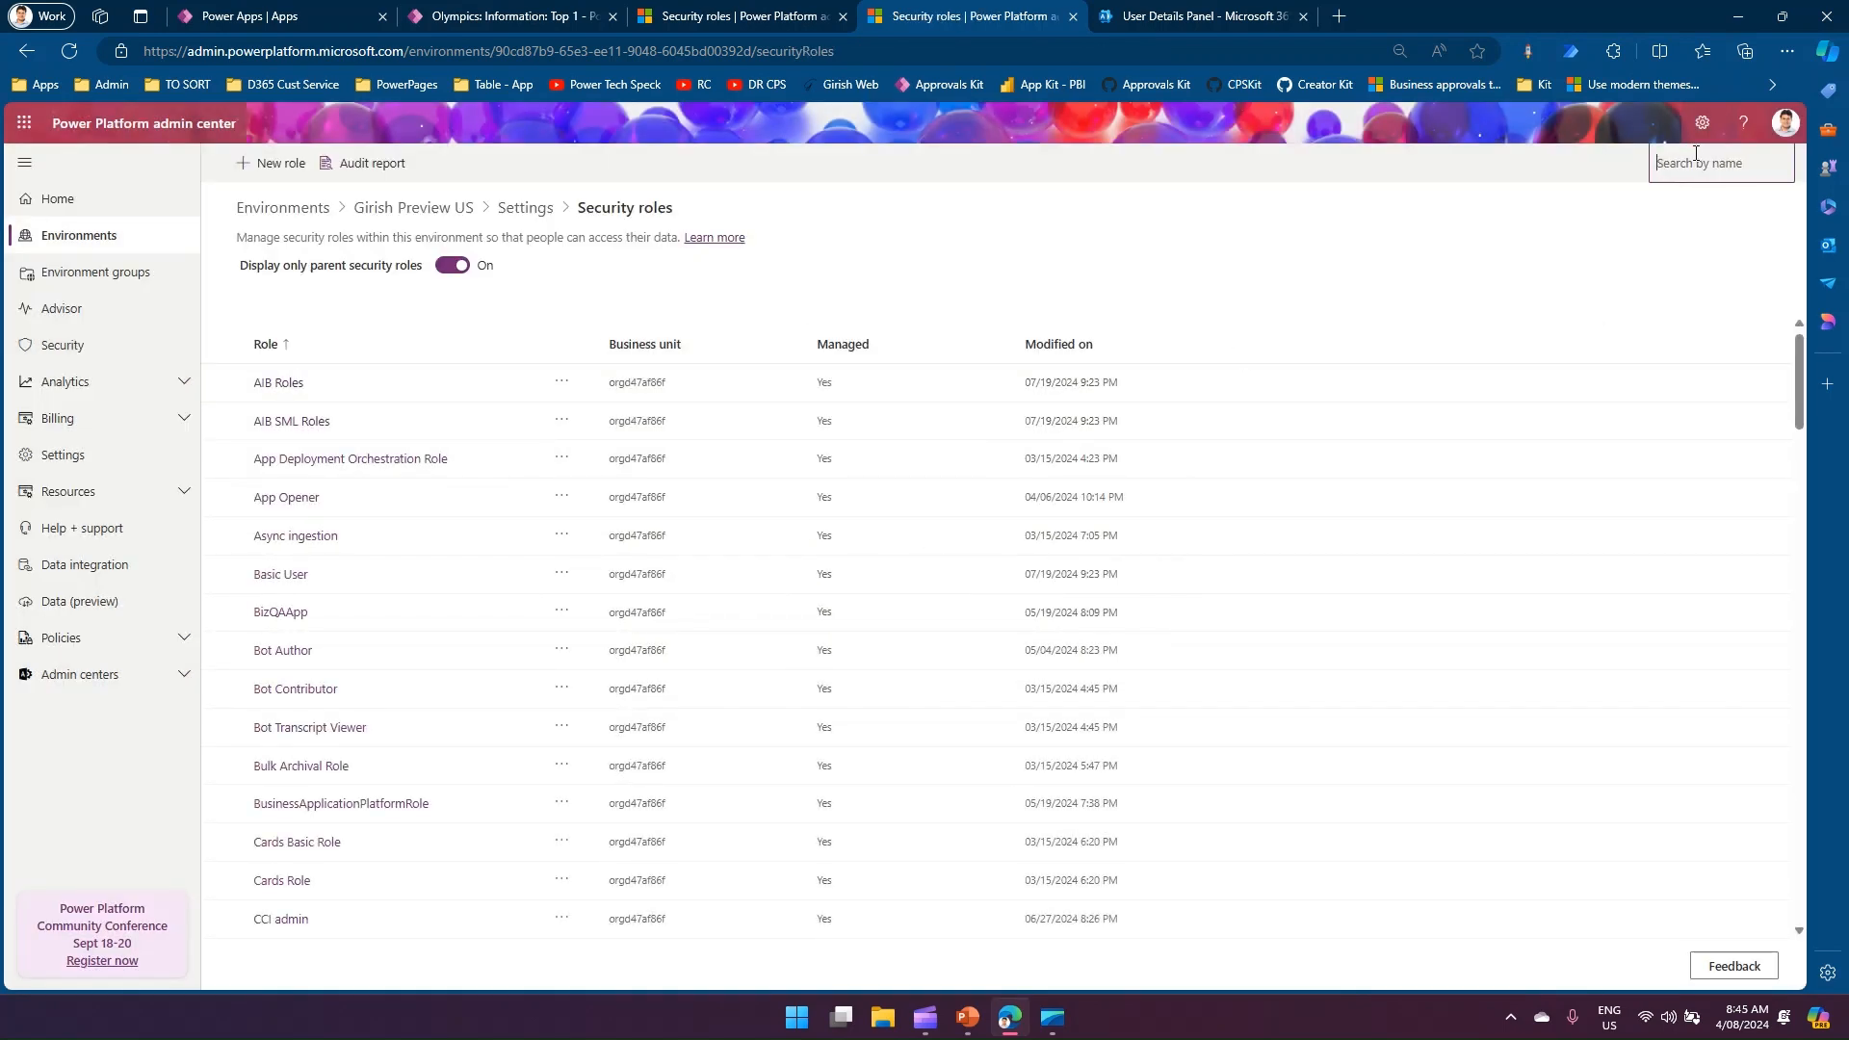
{"action": "type", "text": "admin"}
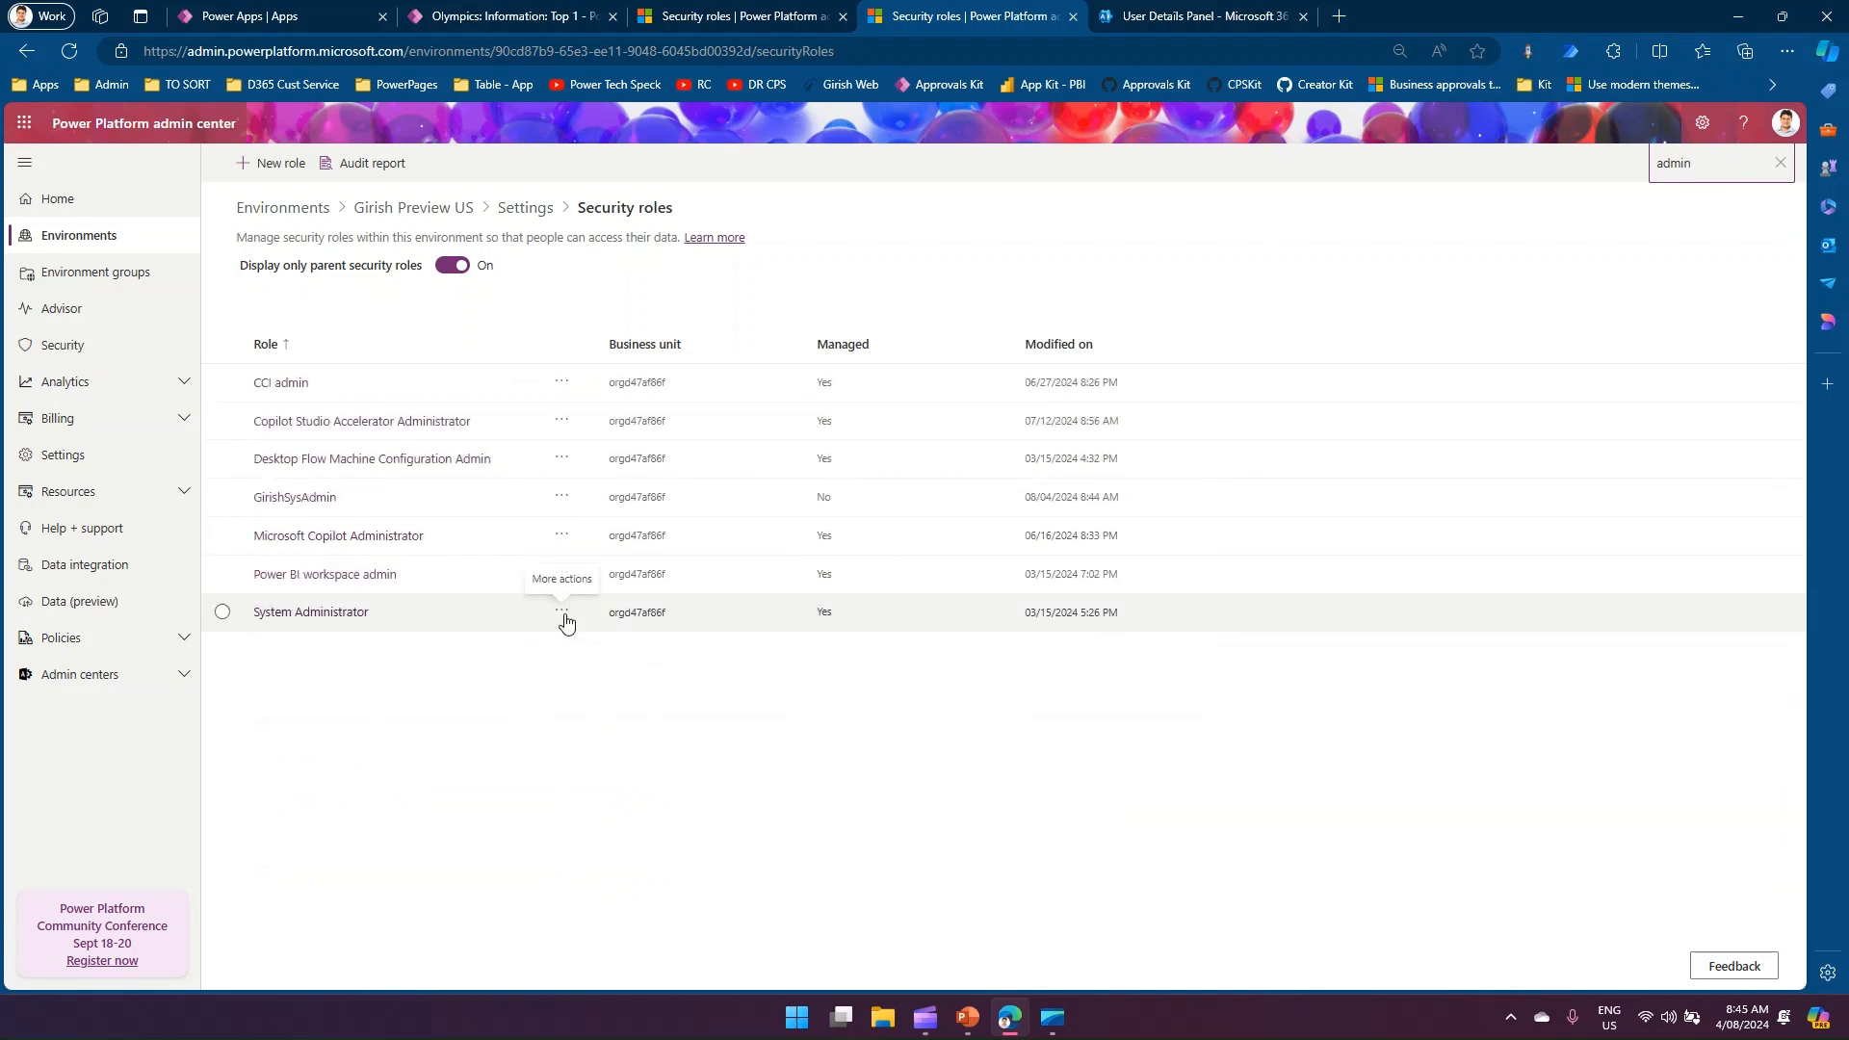
{"action": "left_click", "coordinate": [348, 619]}
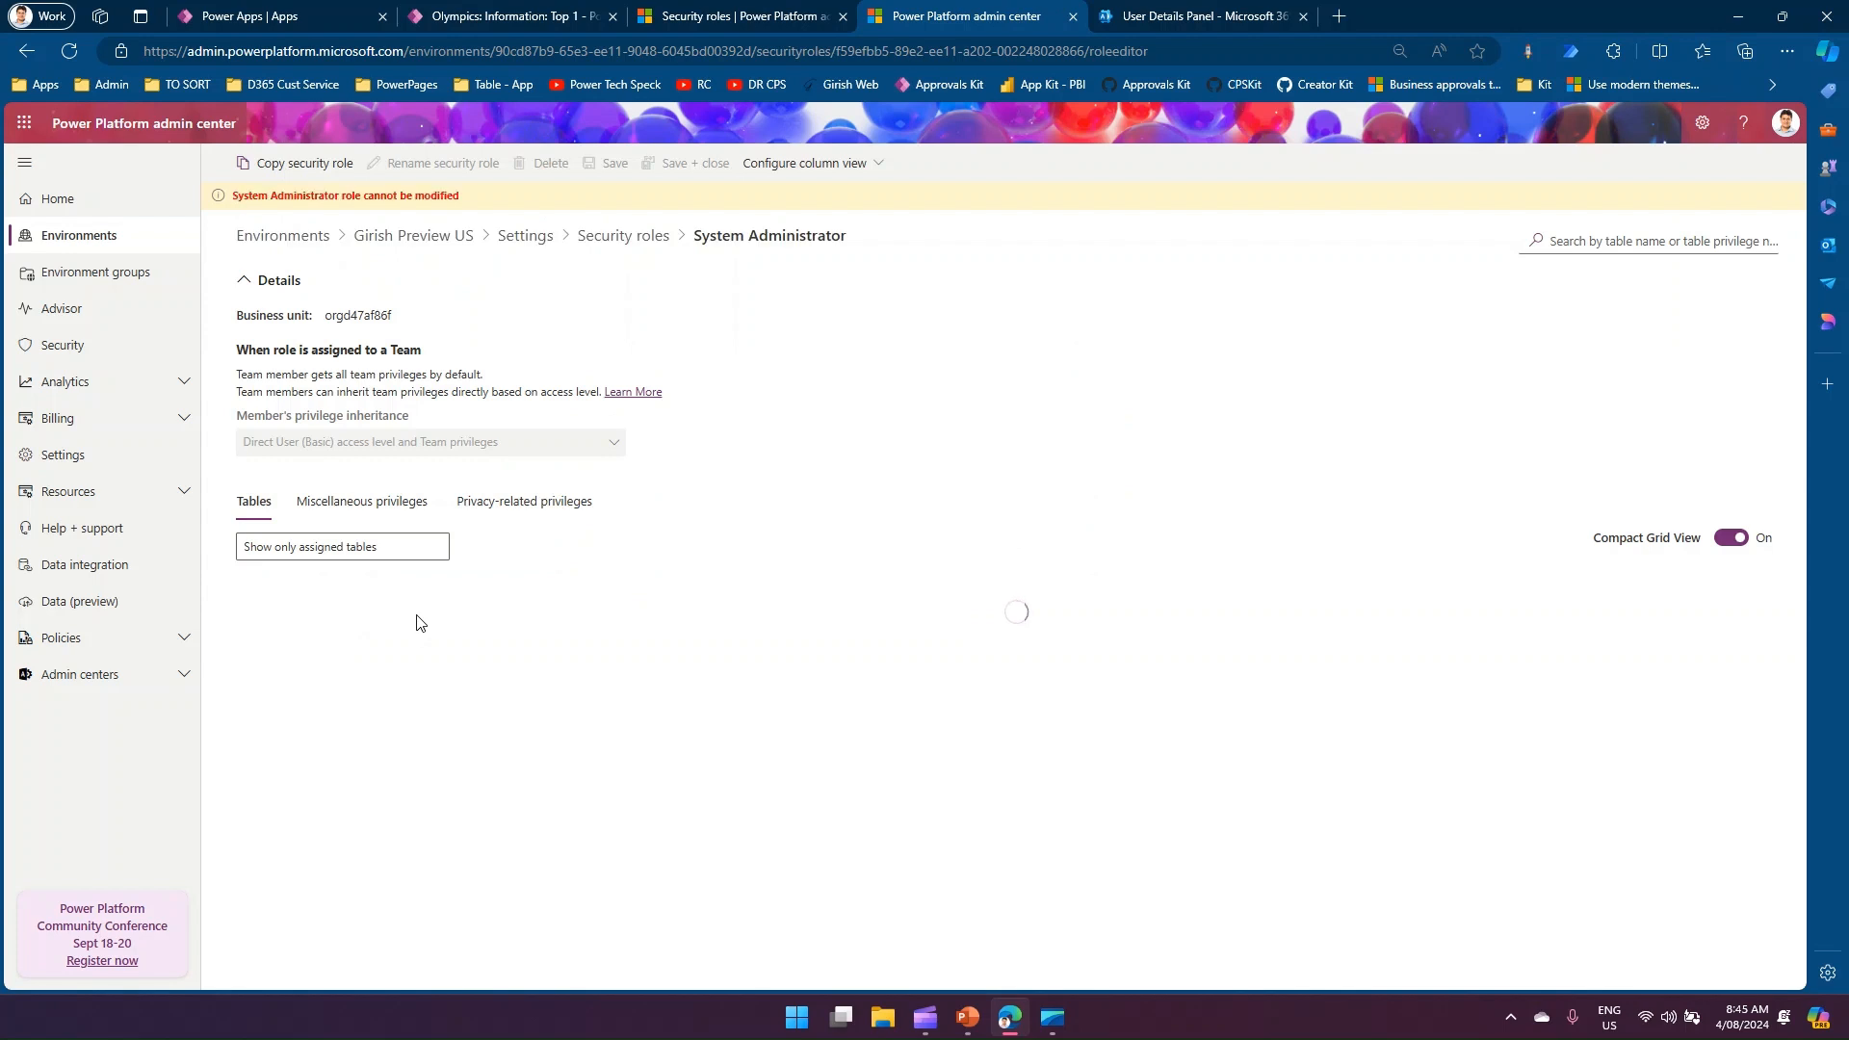
Examine the System Administrator role's notice, the Business Unit table's action options and the Business Management table privileges
{"action": "key", "text": "ctrl+plus"}
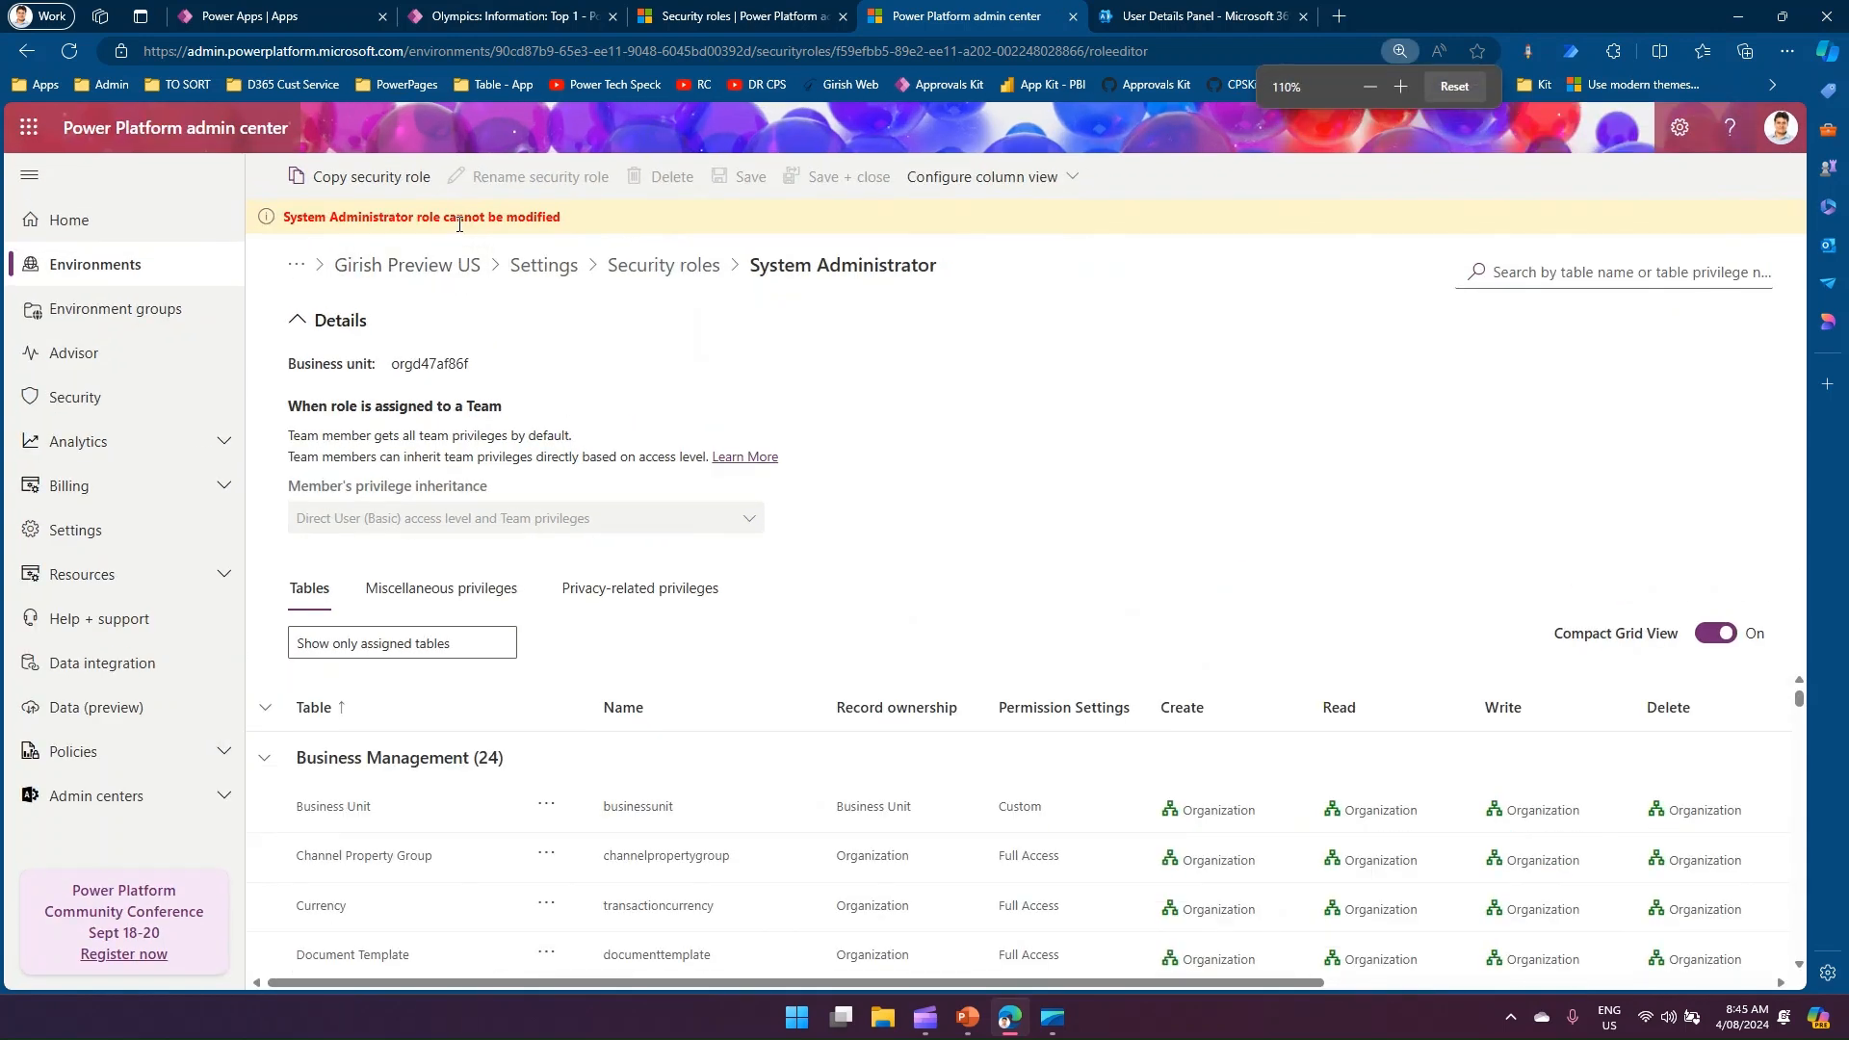
{"action": "left_click", "coordinate": [546, 804]}
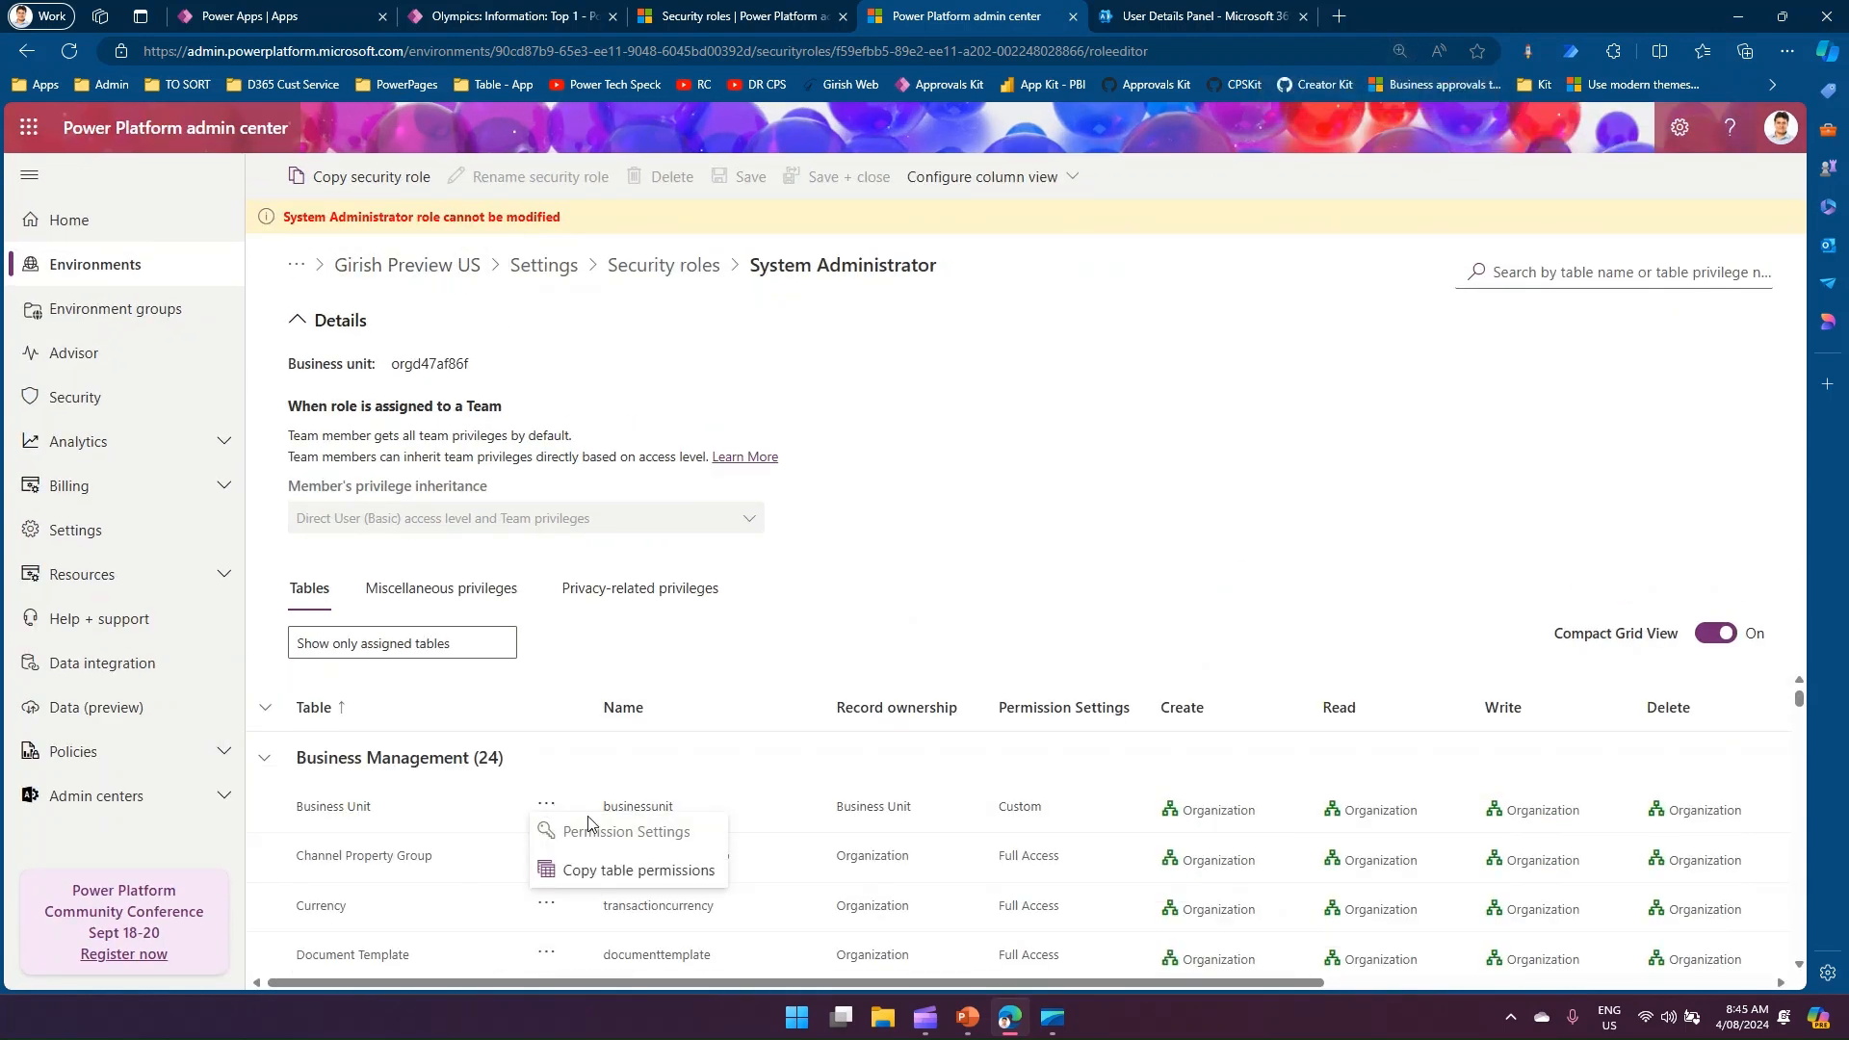
{"action": "left_click", "coordinate": [1237, 855]}
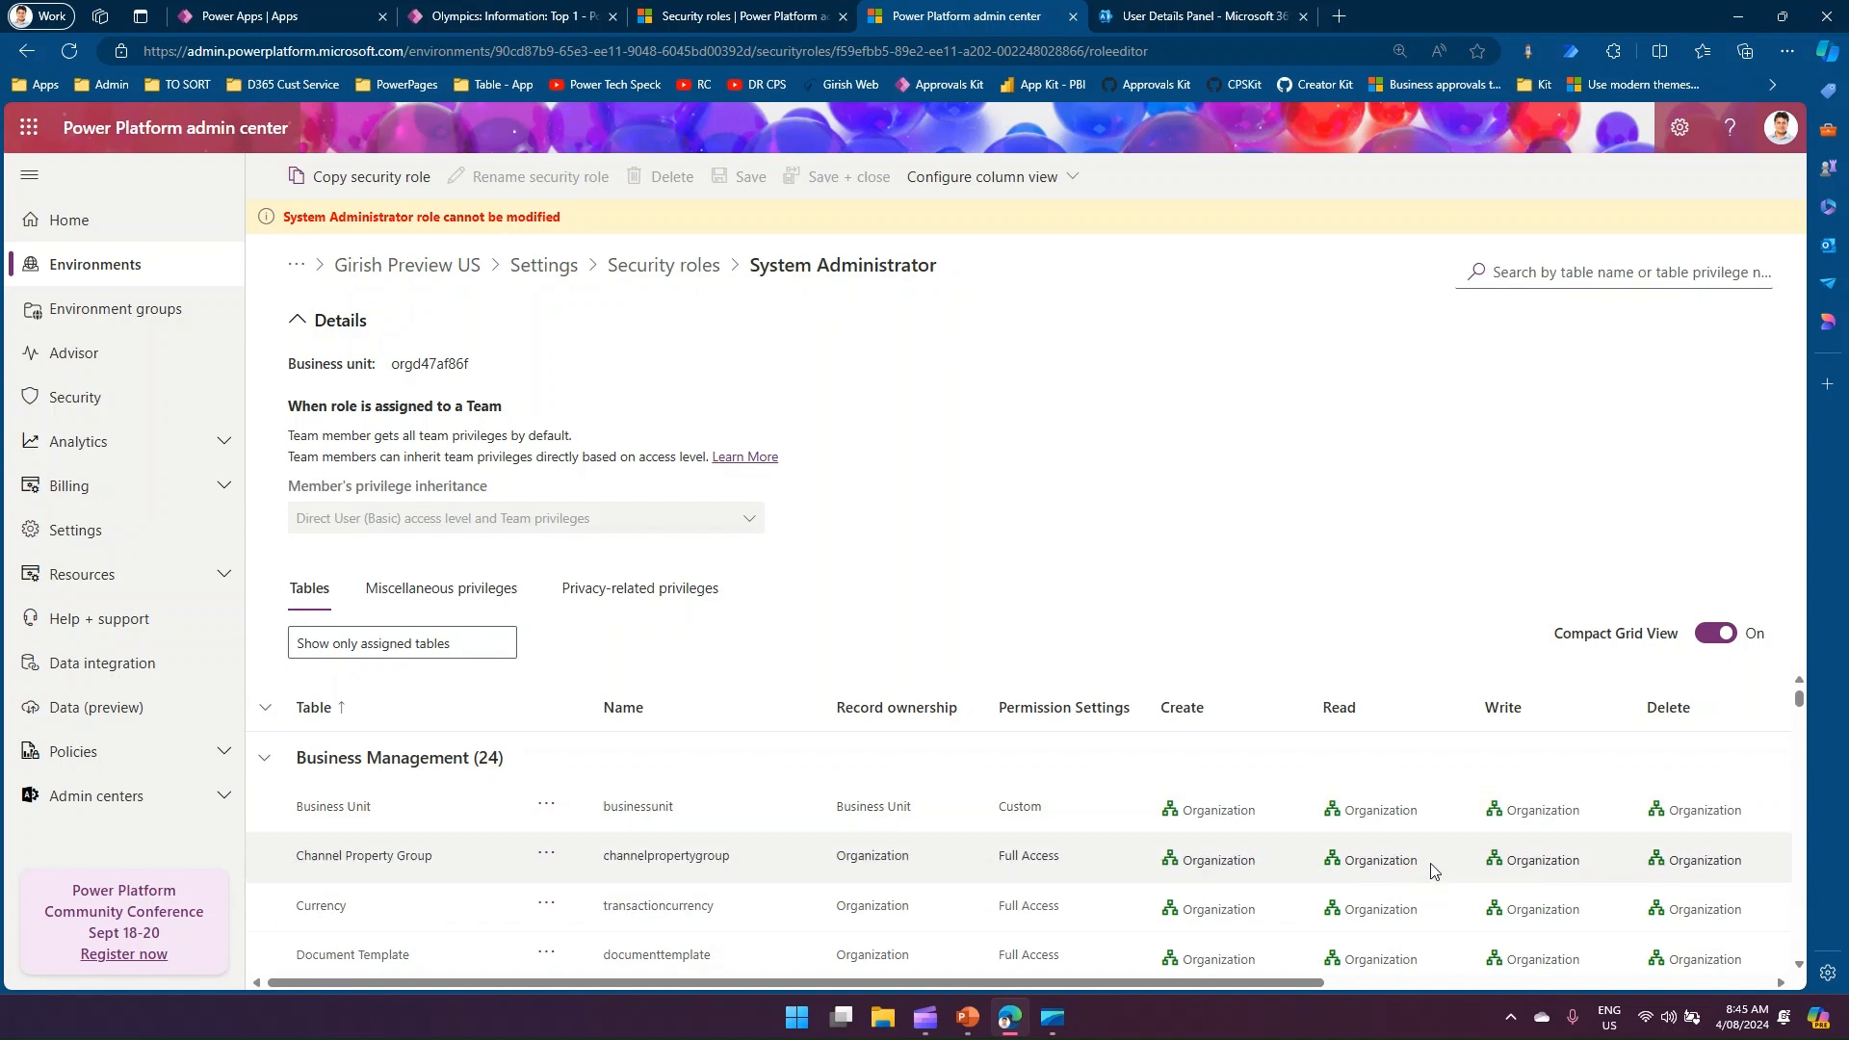
{"action": "scroll", "coordinate": [1295, 722], "scroll_direction": "down", "scroll_amount": 10}
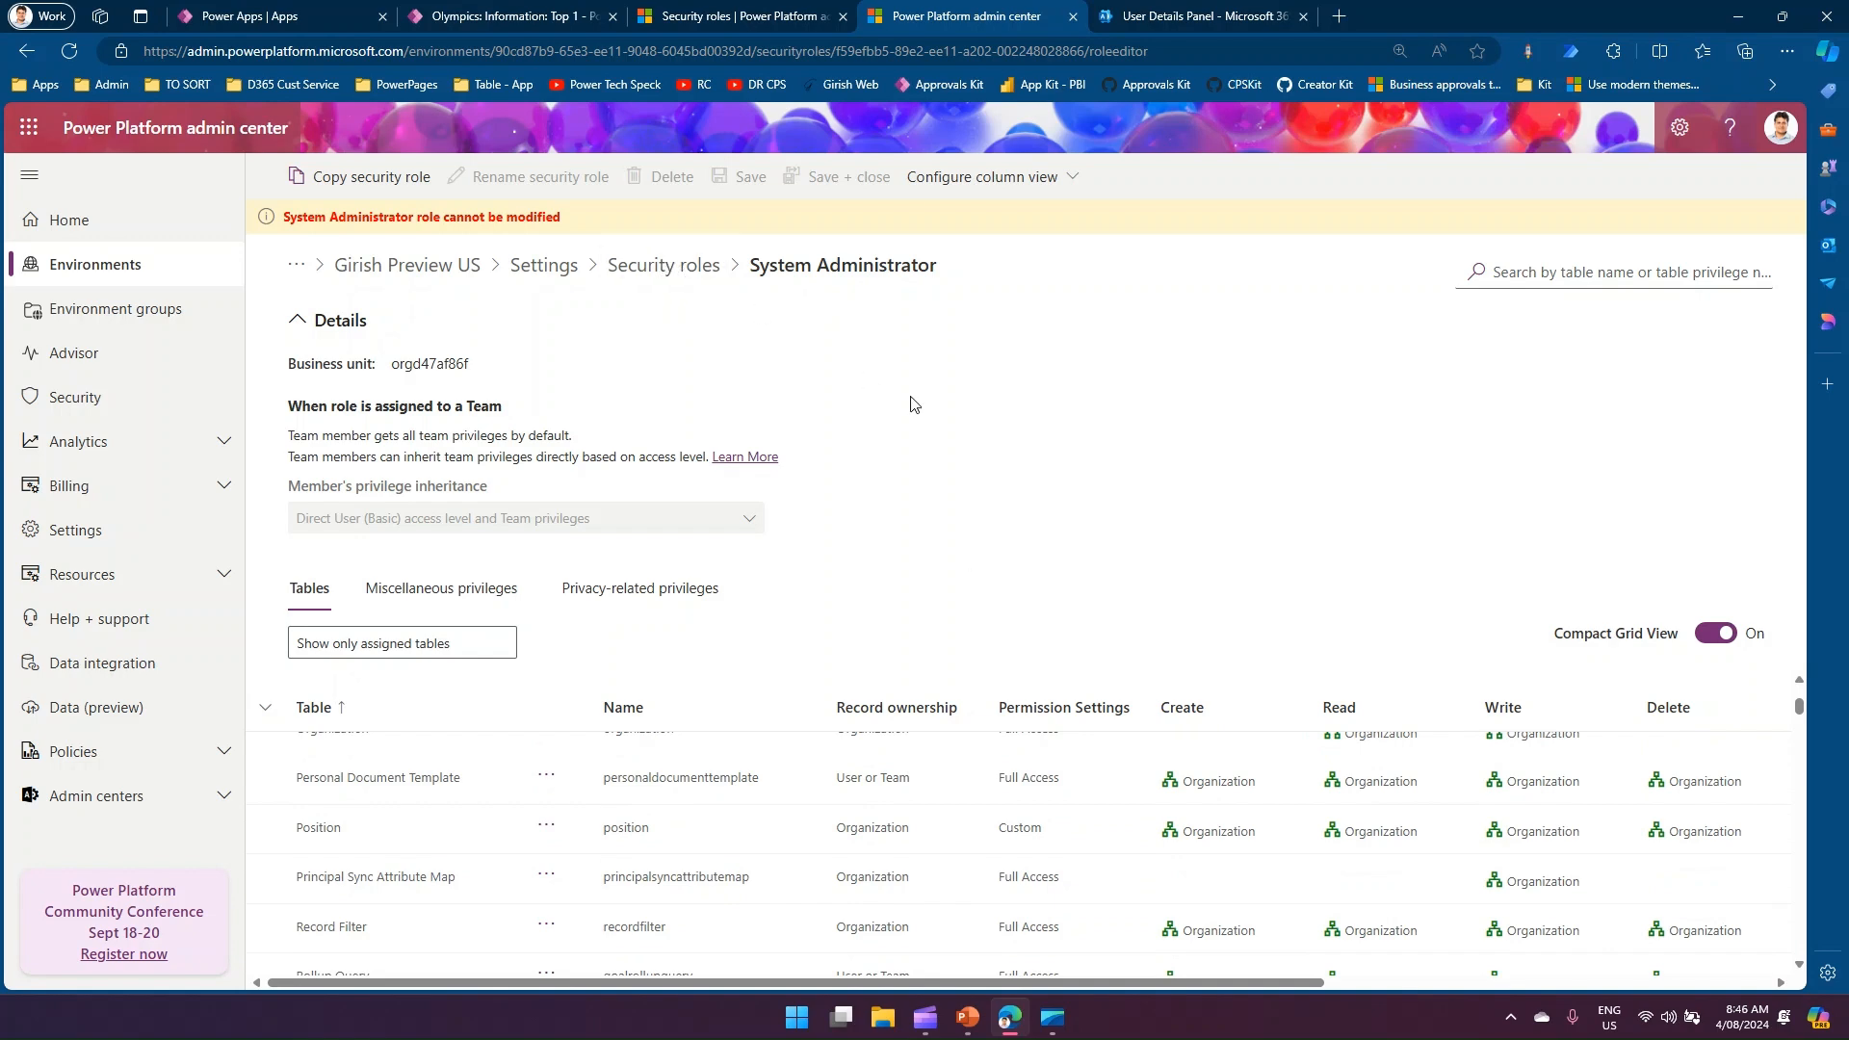
{"action": "key", "text": "ctrl+minus"}
{"action": "key", "text": "ctrl+minus"}
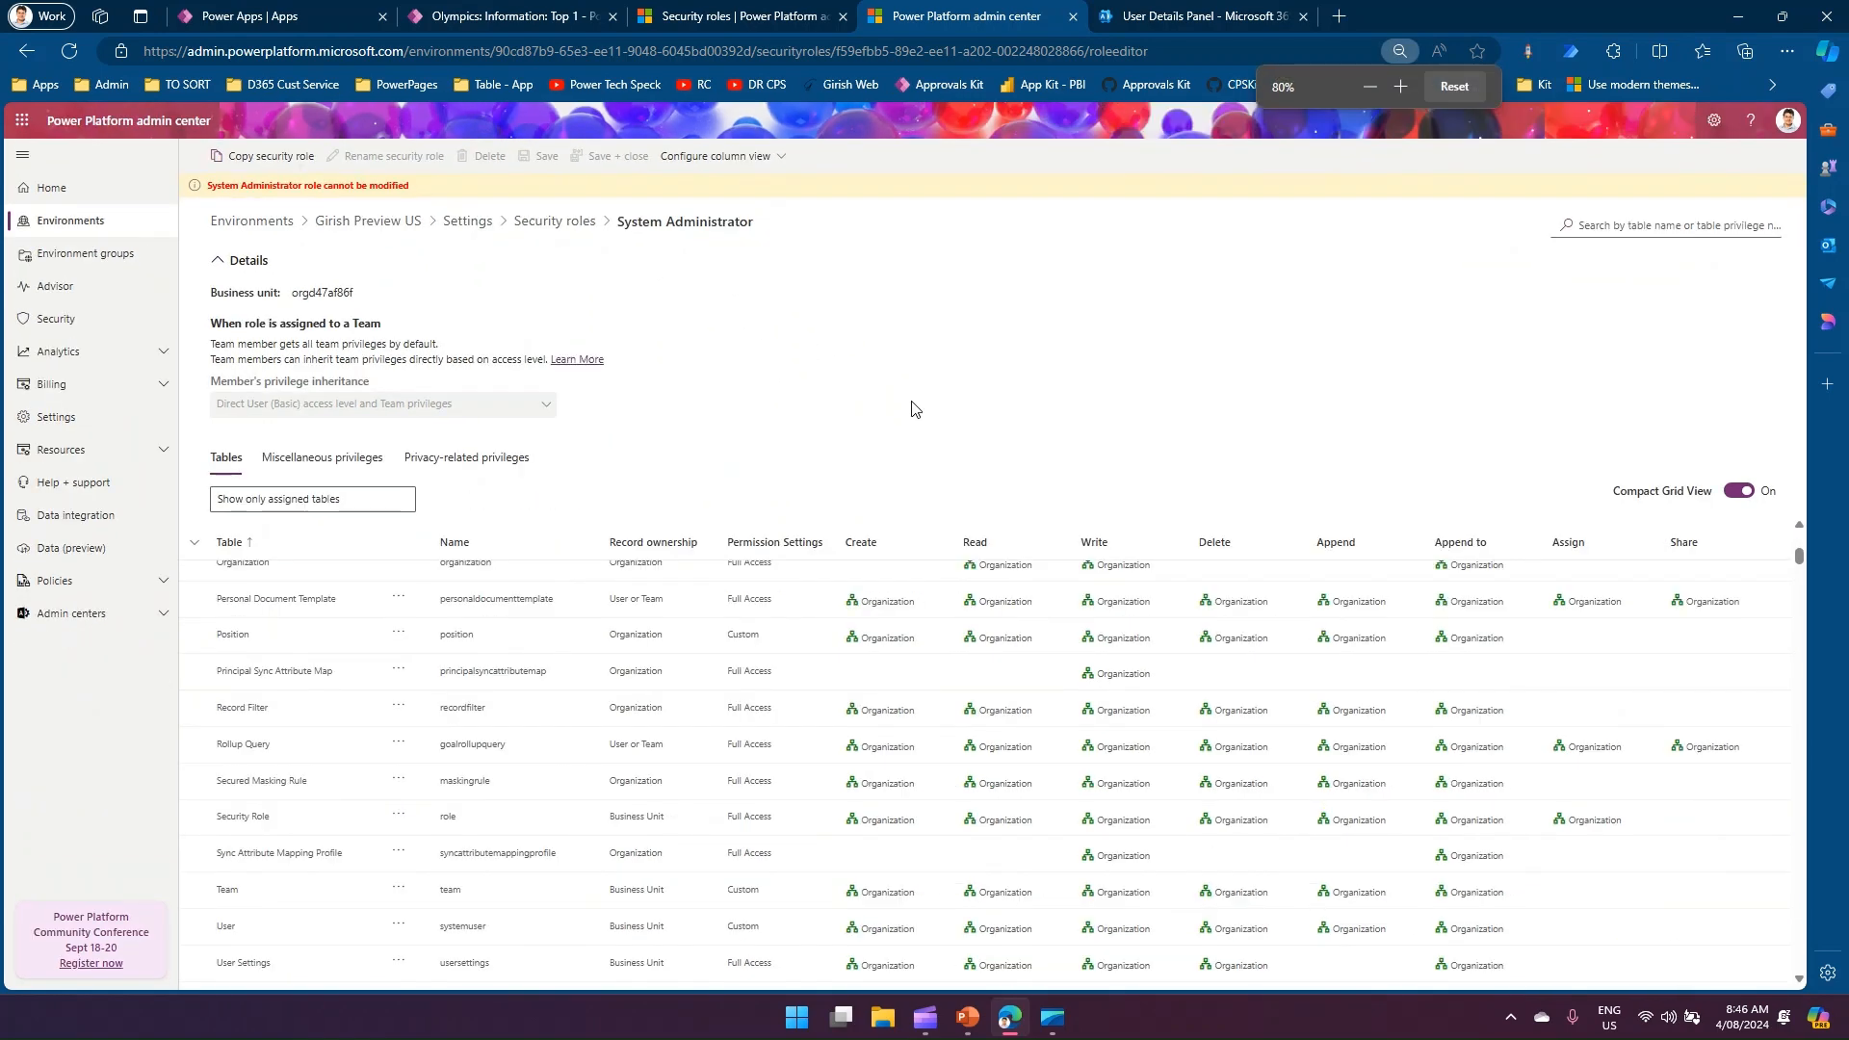
{"action": "key", "text": "ctrl+plus"}
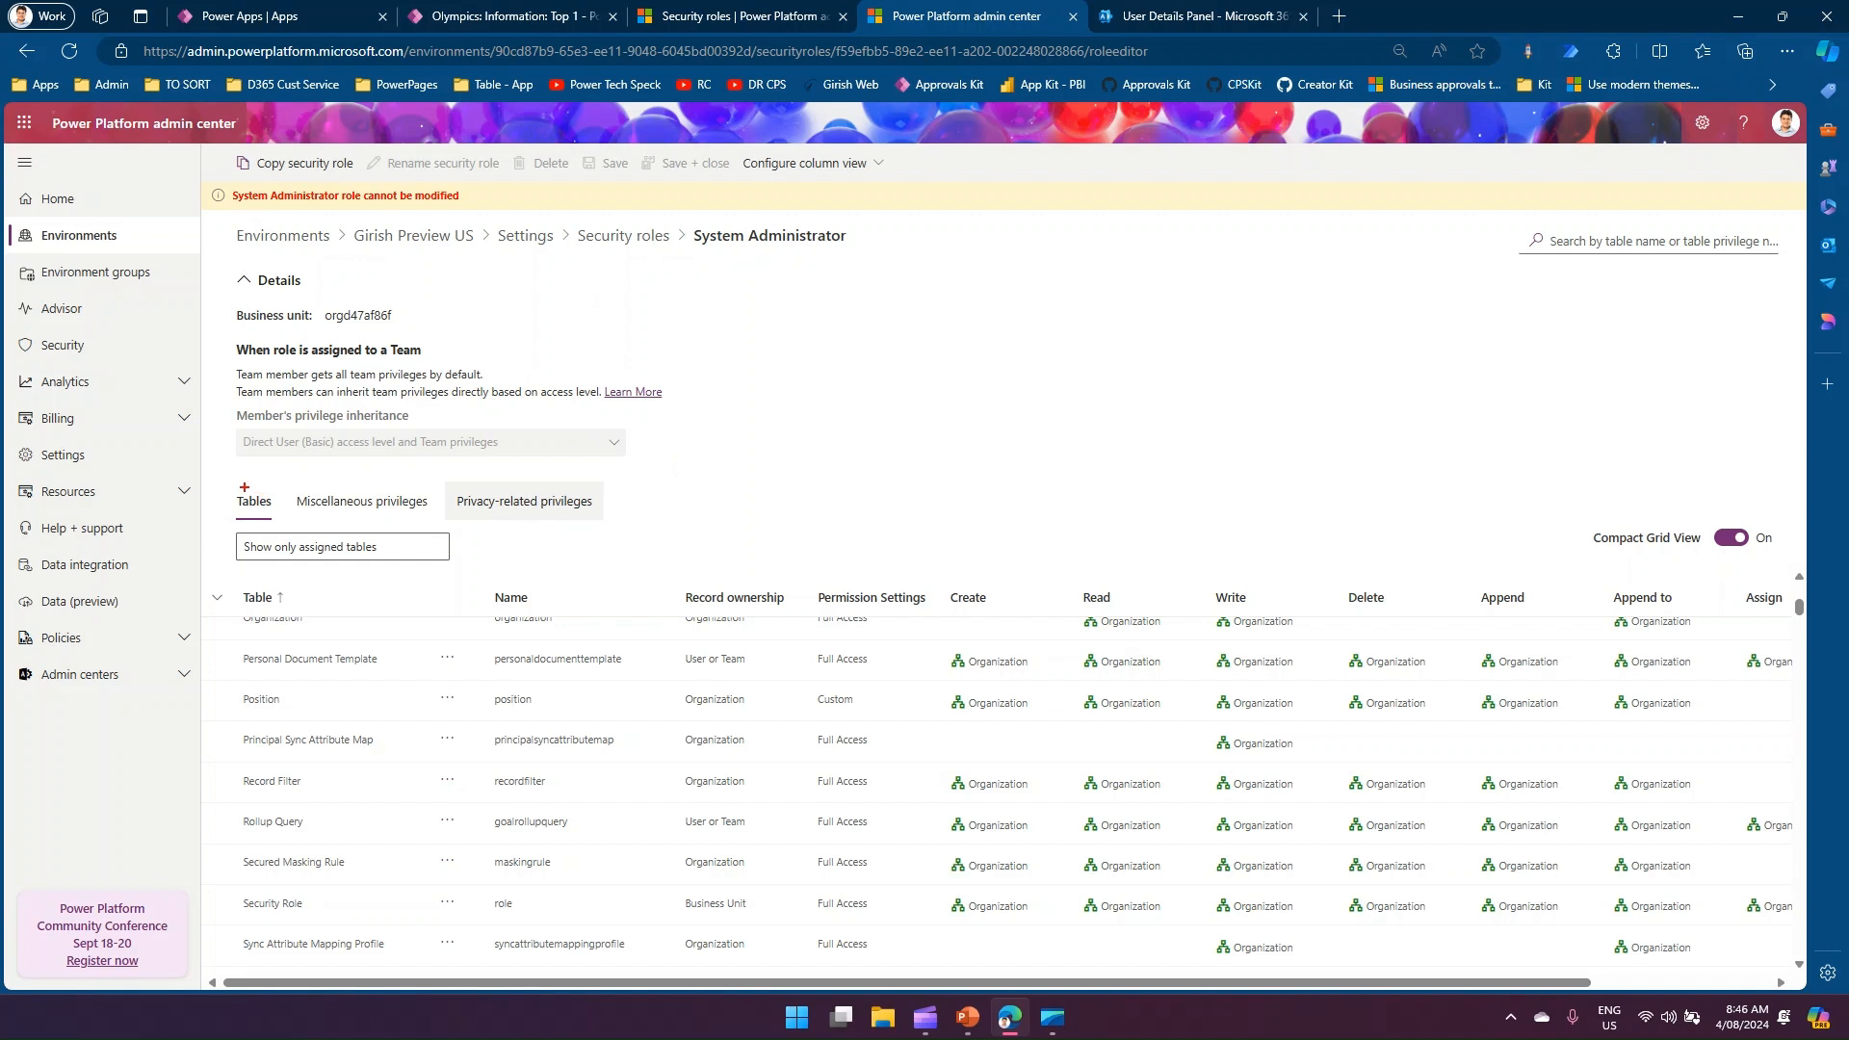
{"action": "mouse_move", "coordinate": [223, 479]}
{"action": "left_mouse_down"}
{"action": "mouse_move", "coordinate": [282, 529]}
{"action": "mouse_move", "coordinate": [427, 524]}
{"action": "mouse_move", "coordinate": [588, 462]}
{"action": "mouse_move", "coordinate": [450, 472]}
{"action": "left_mouse_up"}
{"action": "key", "text": "Escape"}
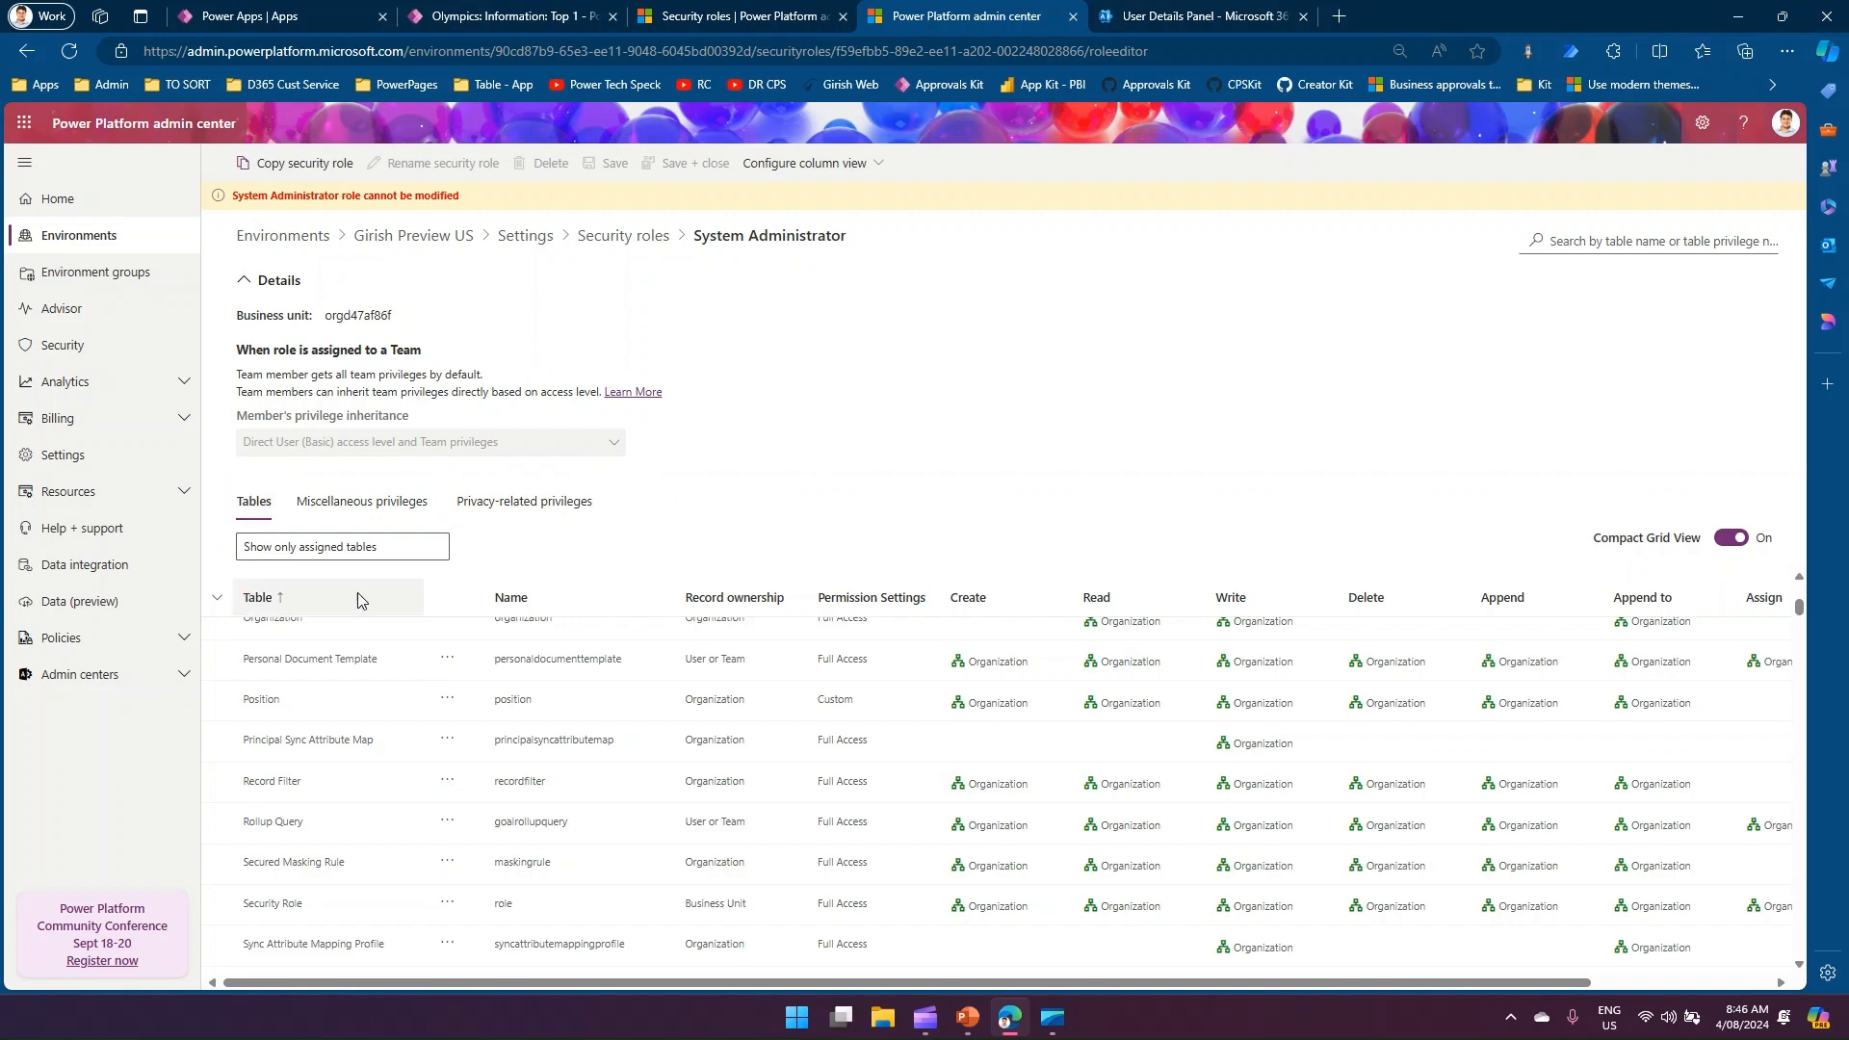
Collapse the role's Details section and every table group from Business Management through Service Management
{"action": "left_click", "coordinate": [246, 279]}
{"action": "scroll", "coordinate": [231, 452], "scroll_direction": "up", "scroll_amount": 5}
{"action": "left_click", "coordinate": [219, 457]}
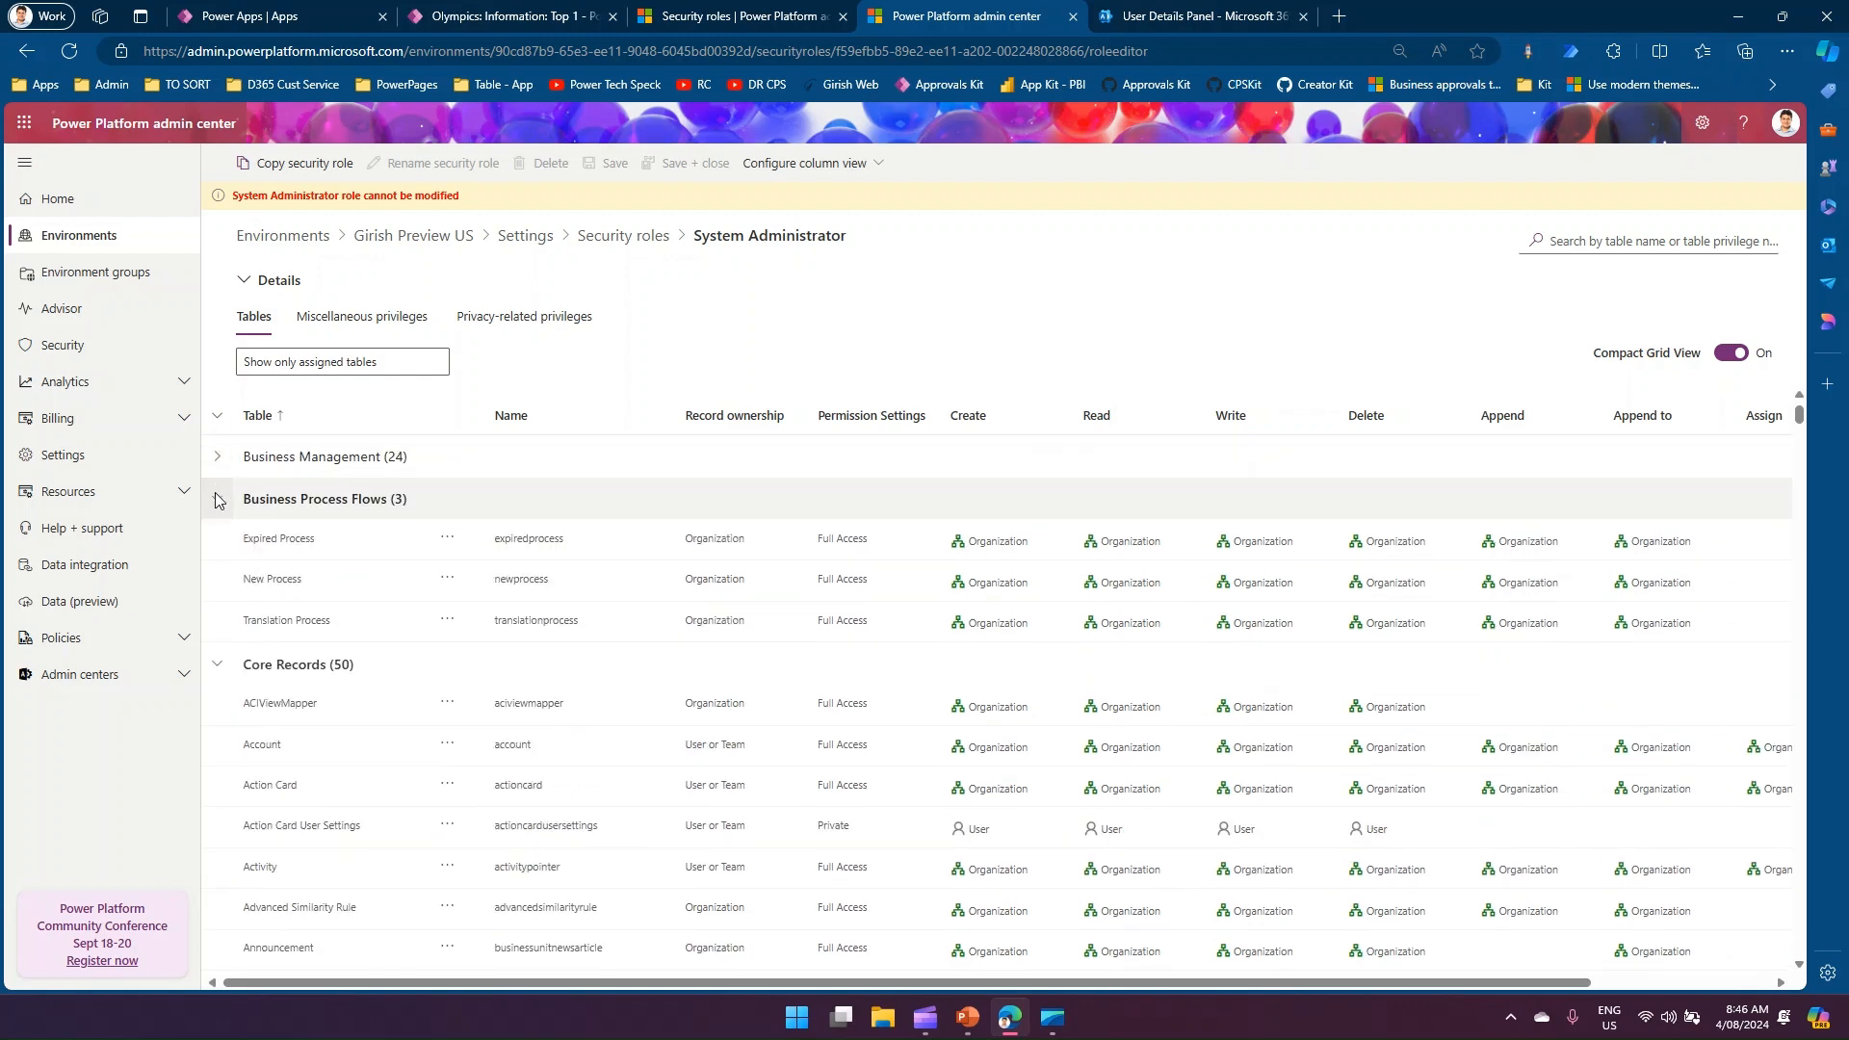
{"action": "left_click", "coordinate": [220, 499]}
{"action": "left_click", "coordinate": [228, 549]}
{"action": "left_click", "coordinate": [219, 588]}
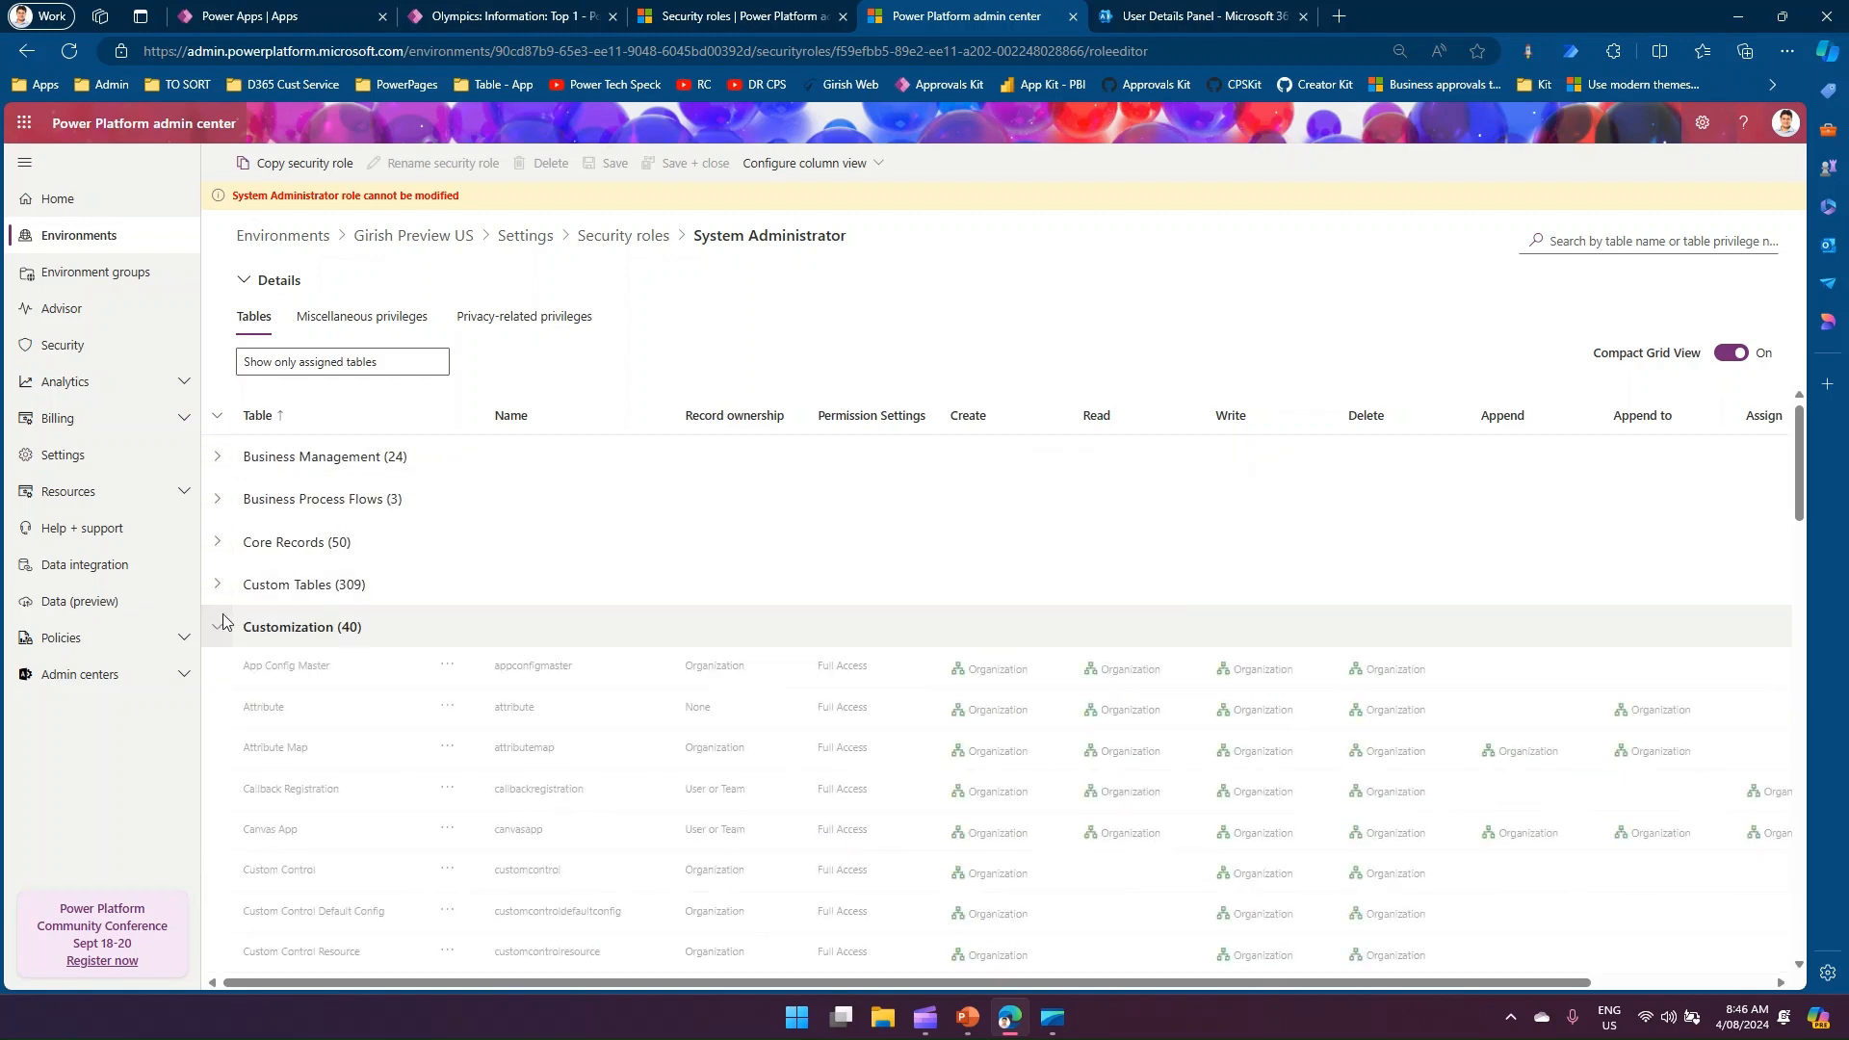
{"action": "left_click", "coordinate": [223, 637]}
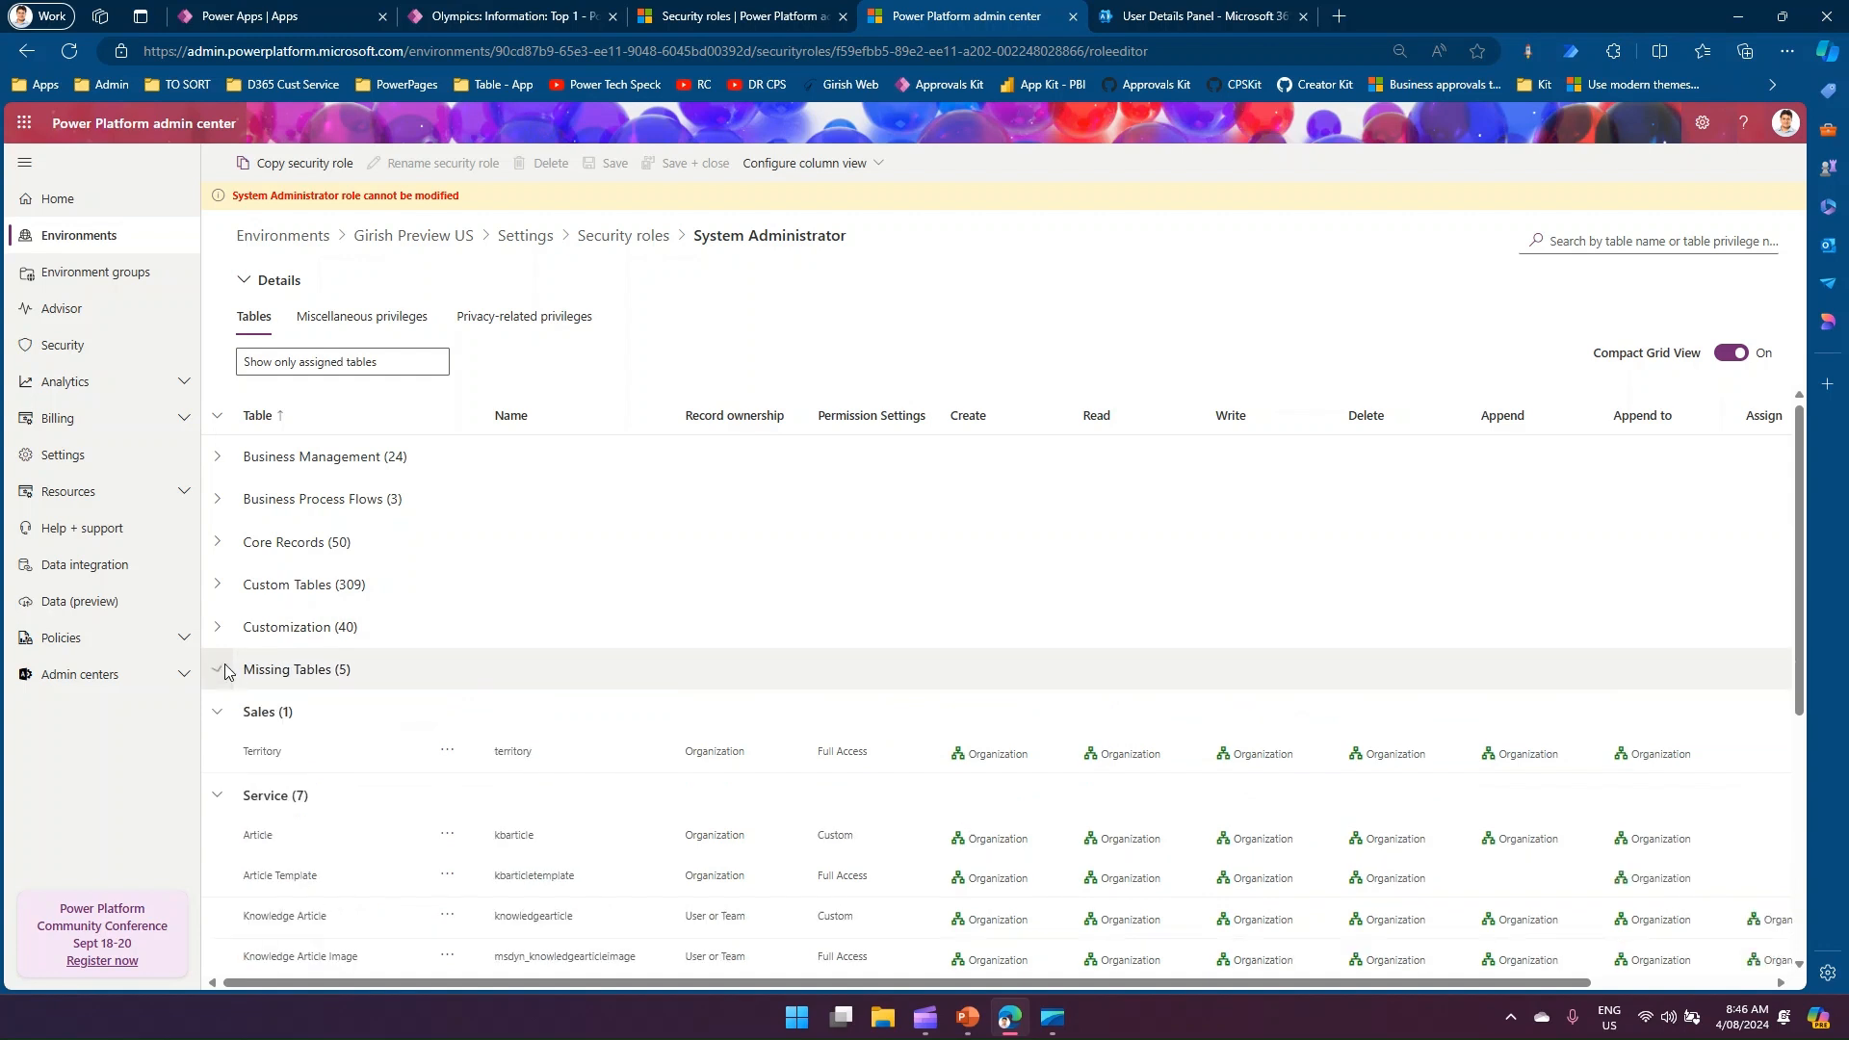
{"action": "left_click", "coordinate": [219, 672]}
{"action": "left_click", "coordinate": [218, 714]}
{"action": "left_click", "coordinate": [217, 755]}
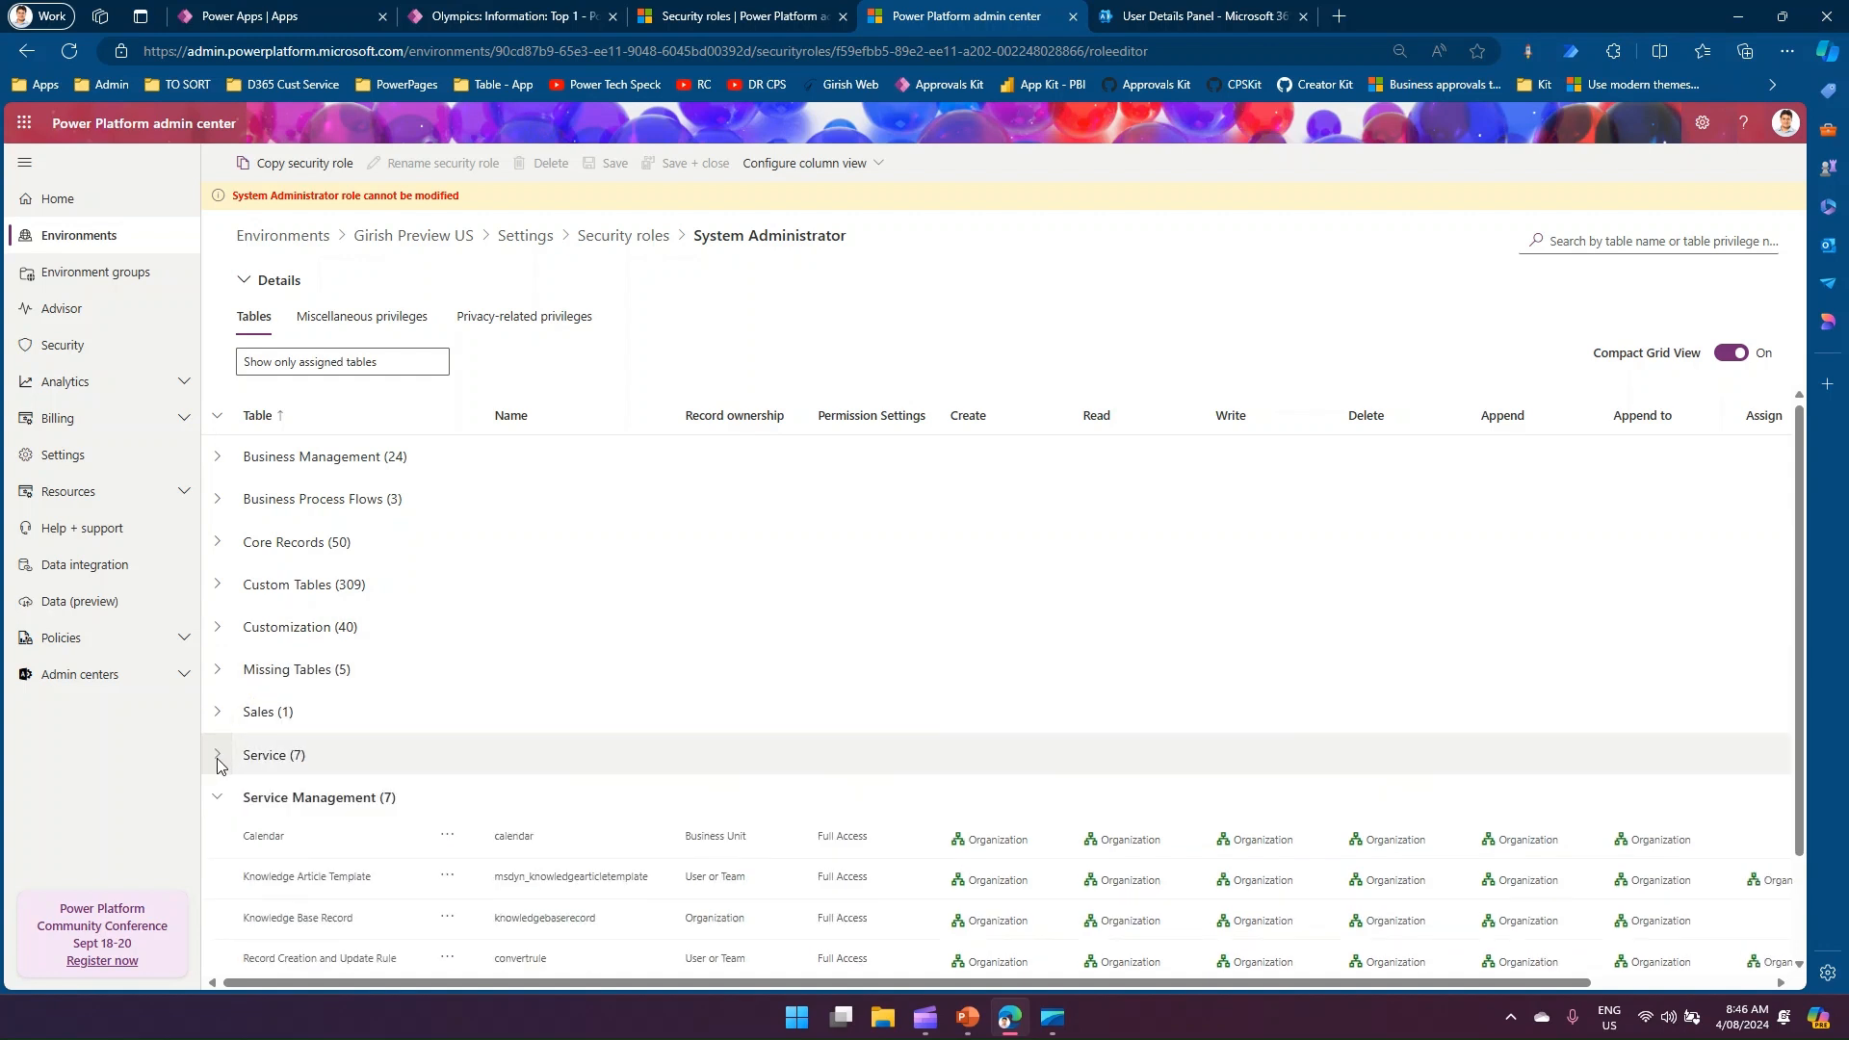
{"action": "left_click", "coordinate": [228, 796]}
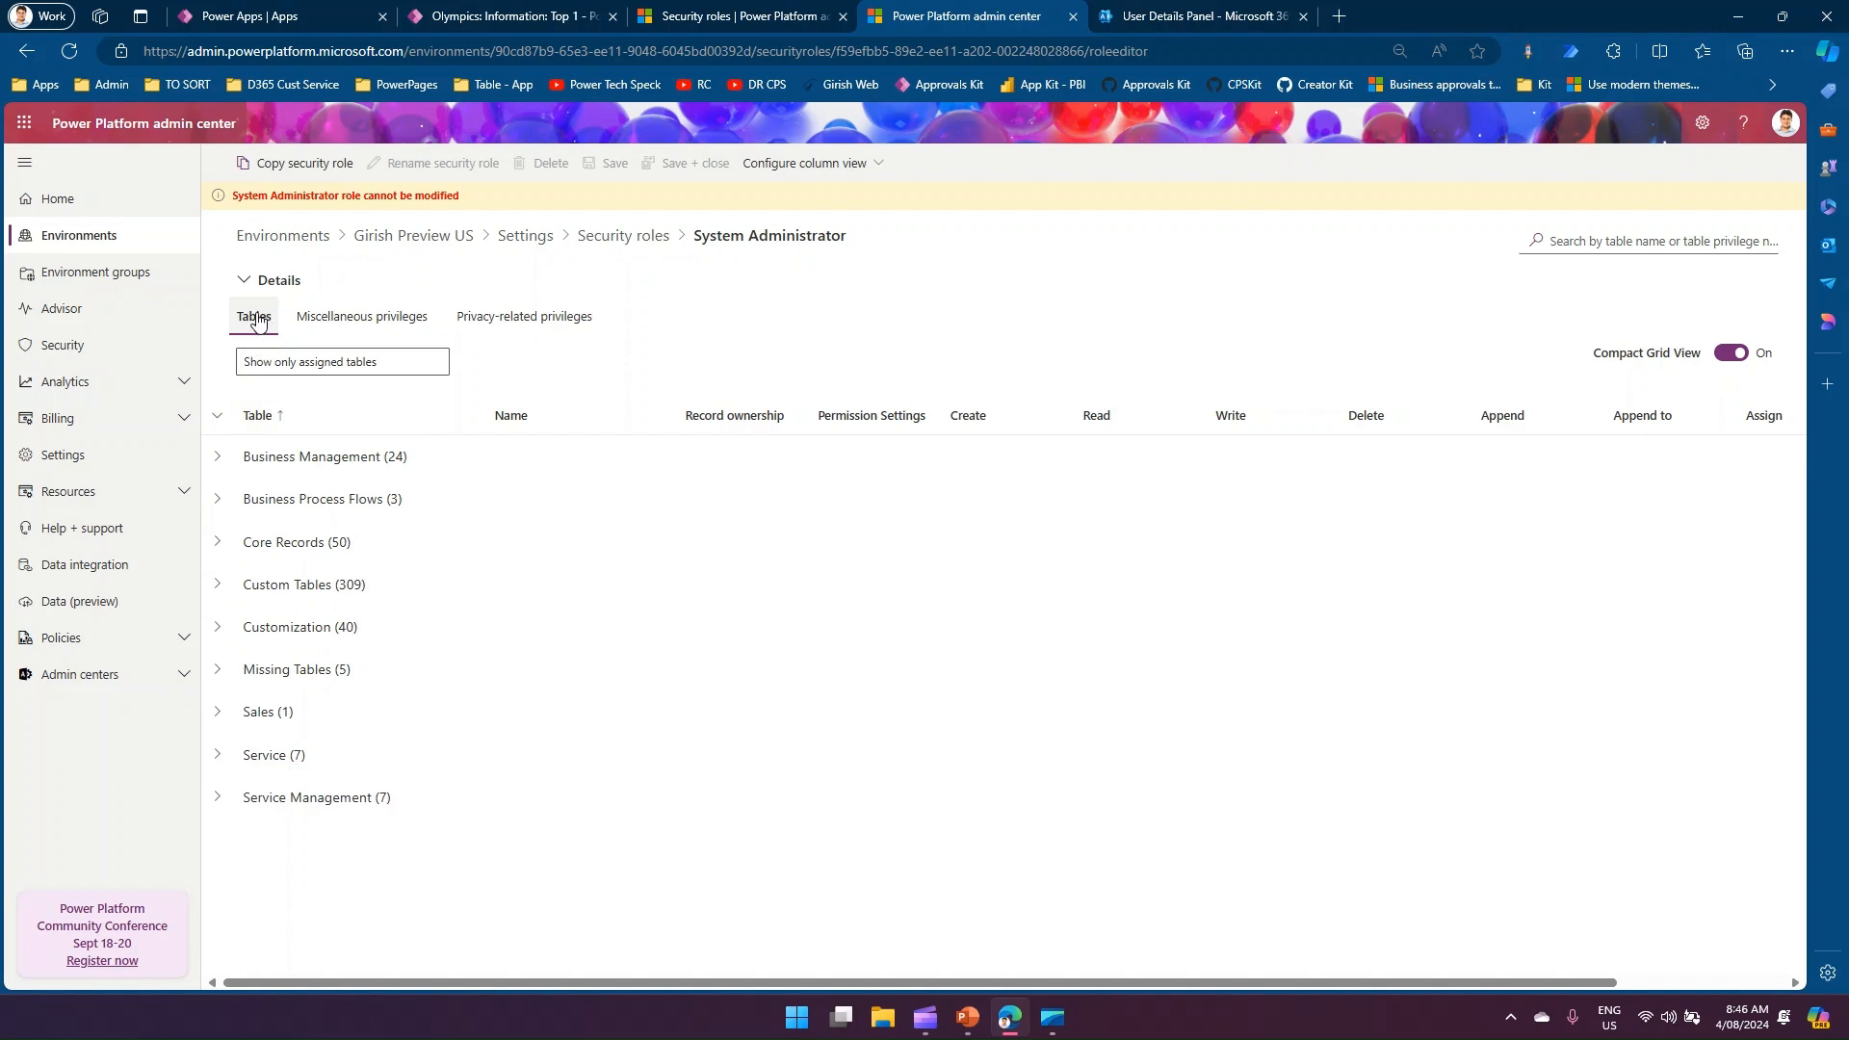
Expand the Custom Tables group, locate the BasketBall Sports table and highlight its schema name
{"action": "left_click", "coordinate": [219, 585]}
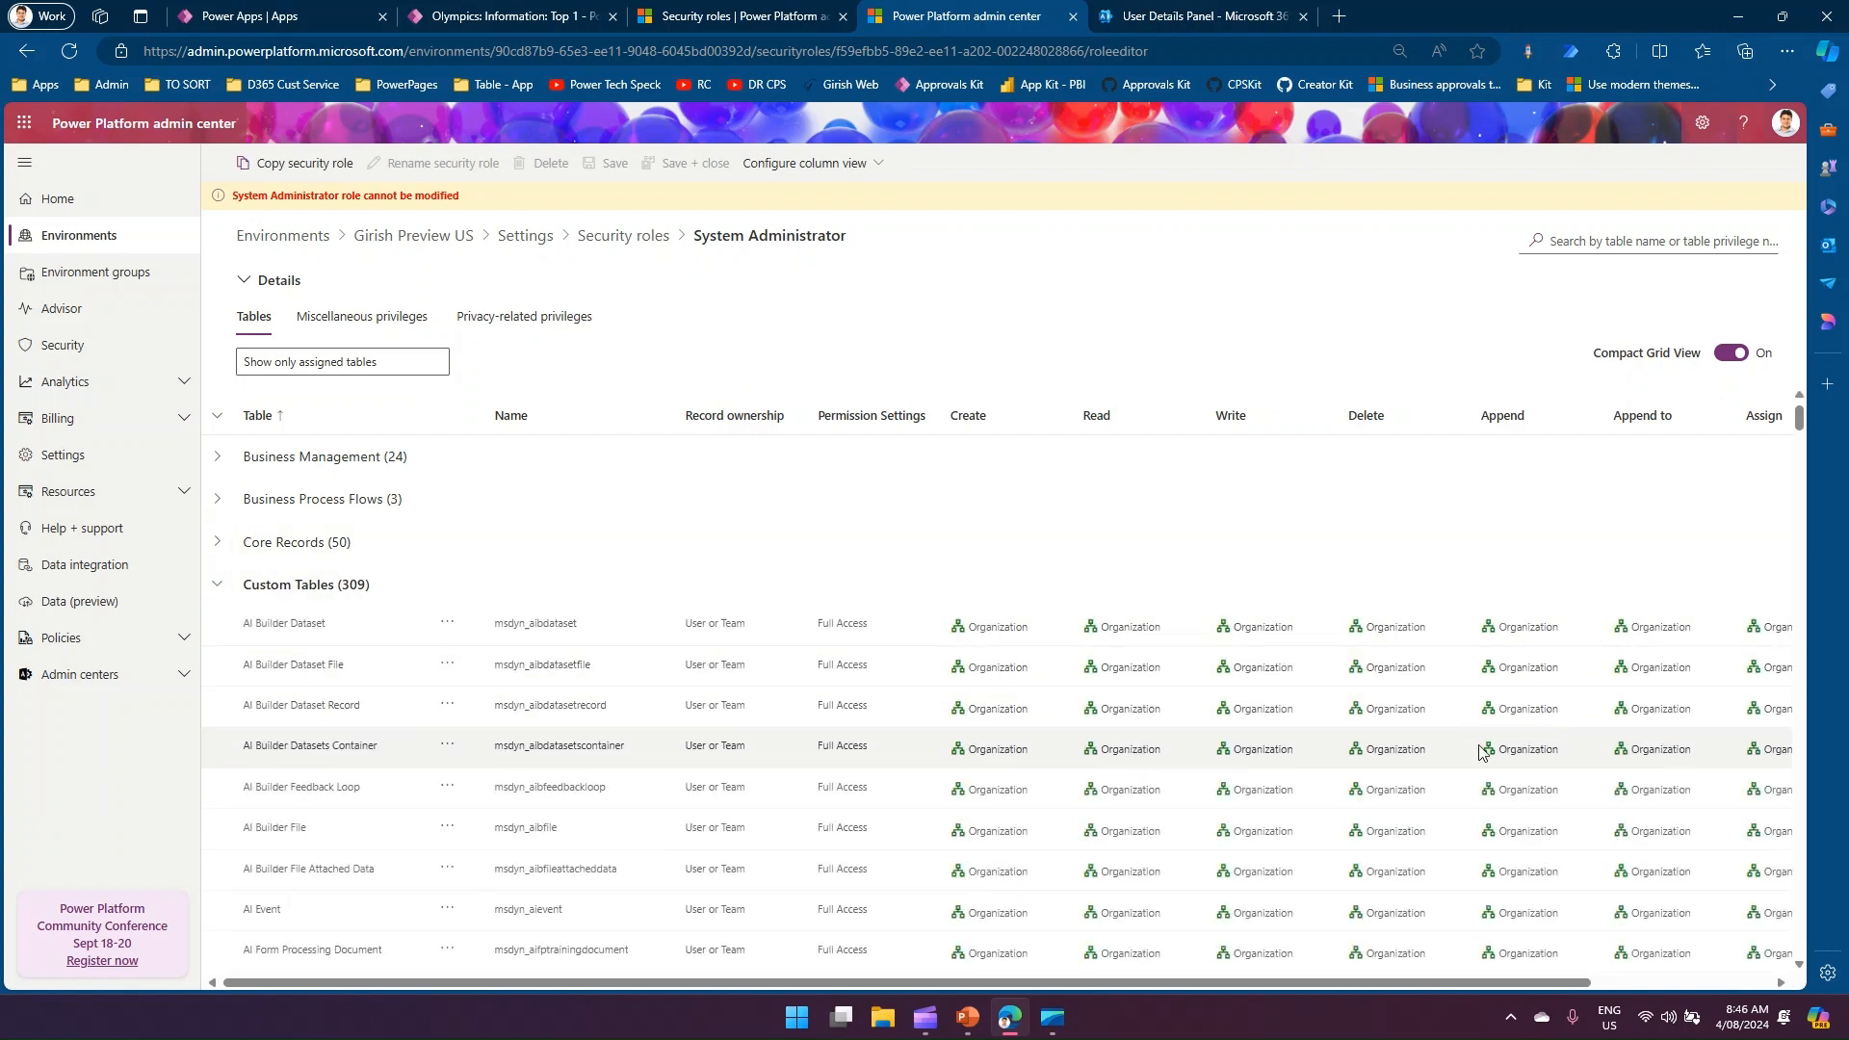
{"action": "left_click_drag", "start_coordinate": [1799, 417], "coordinate": [1822, 492]}
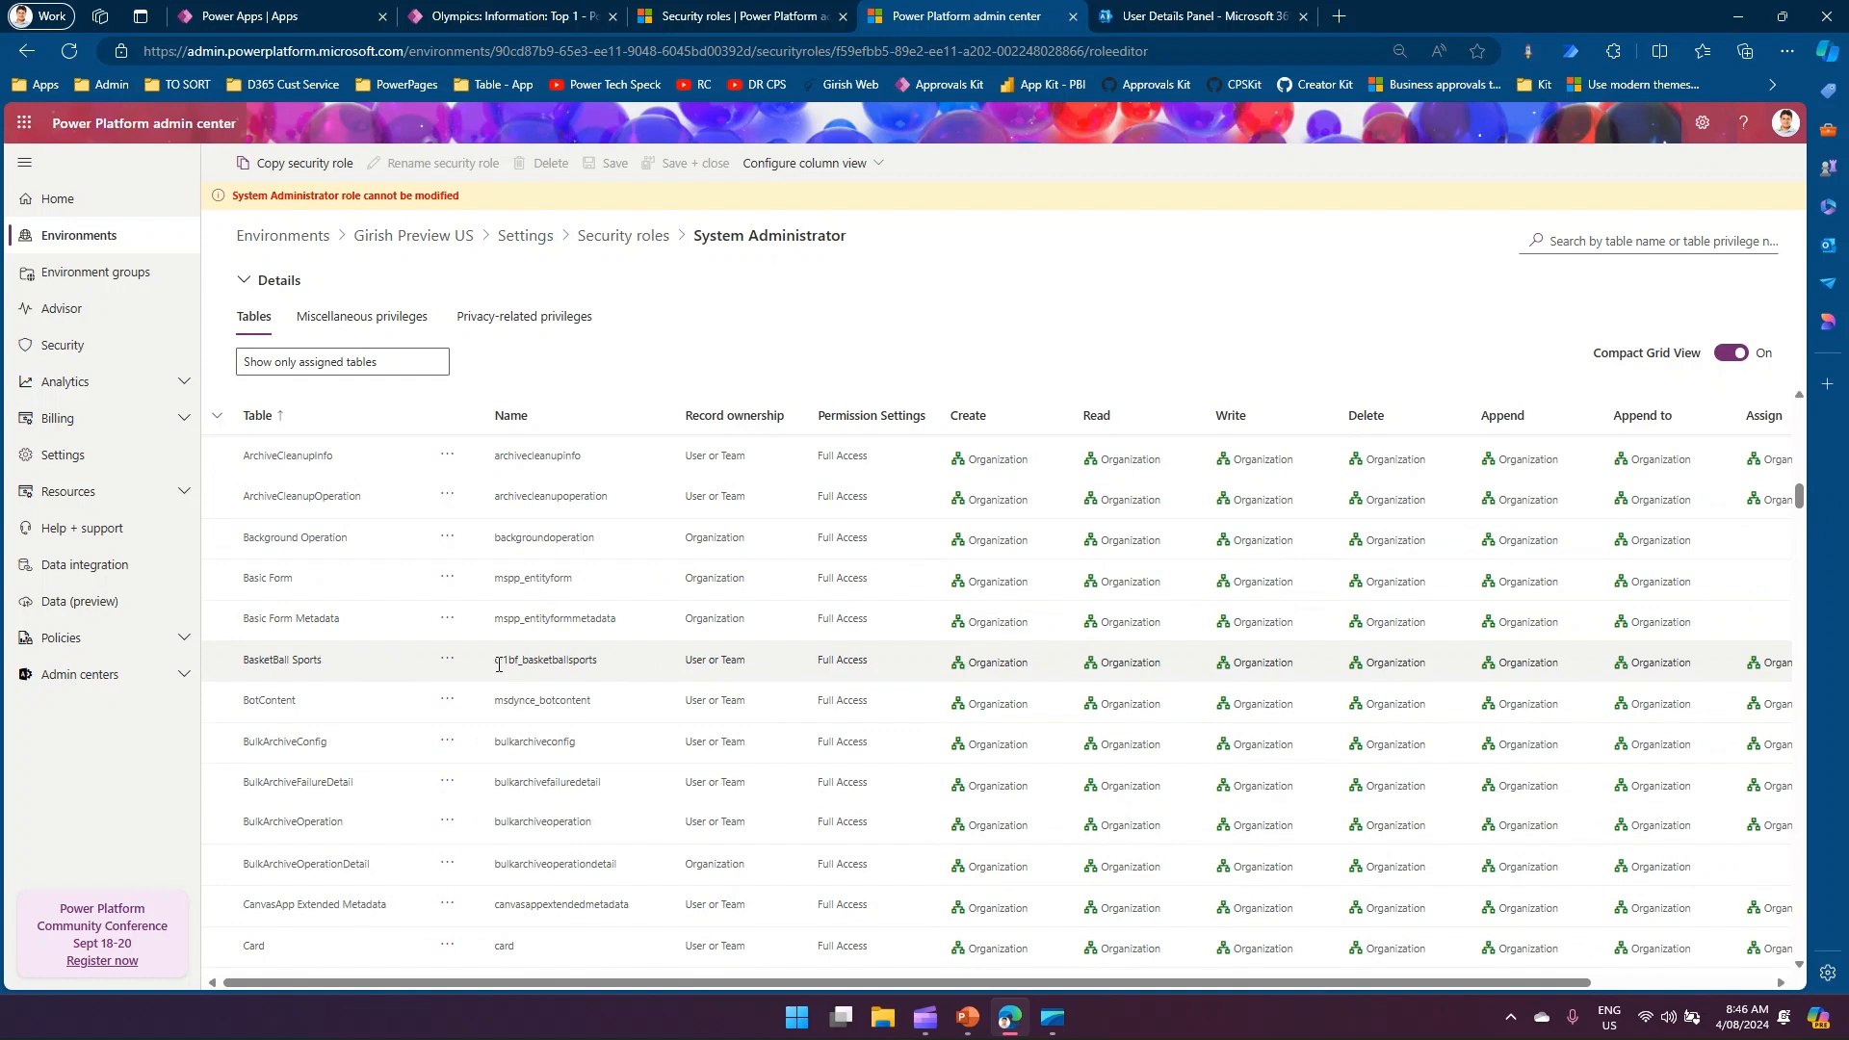
{"action": "left_click_drag", "start_coordinate": [502, 659], "coordinate": [591, 658]}
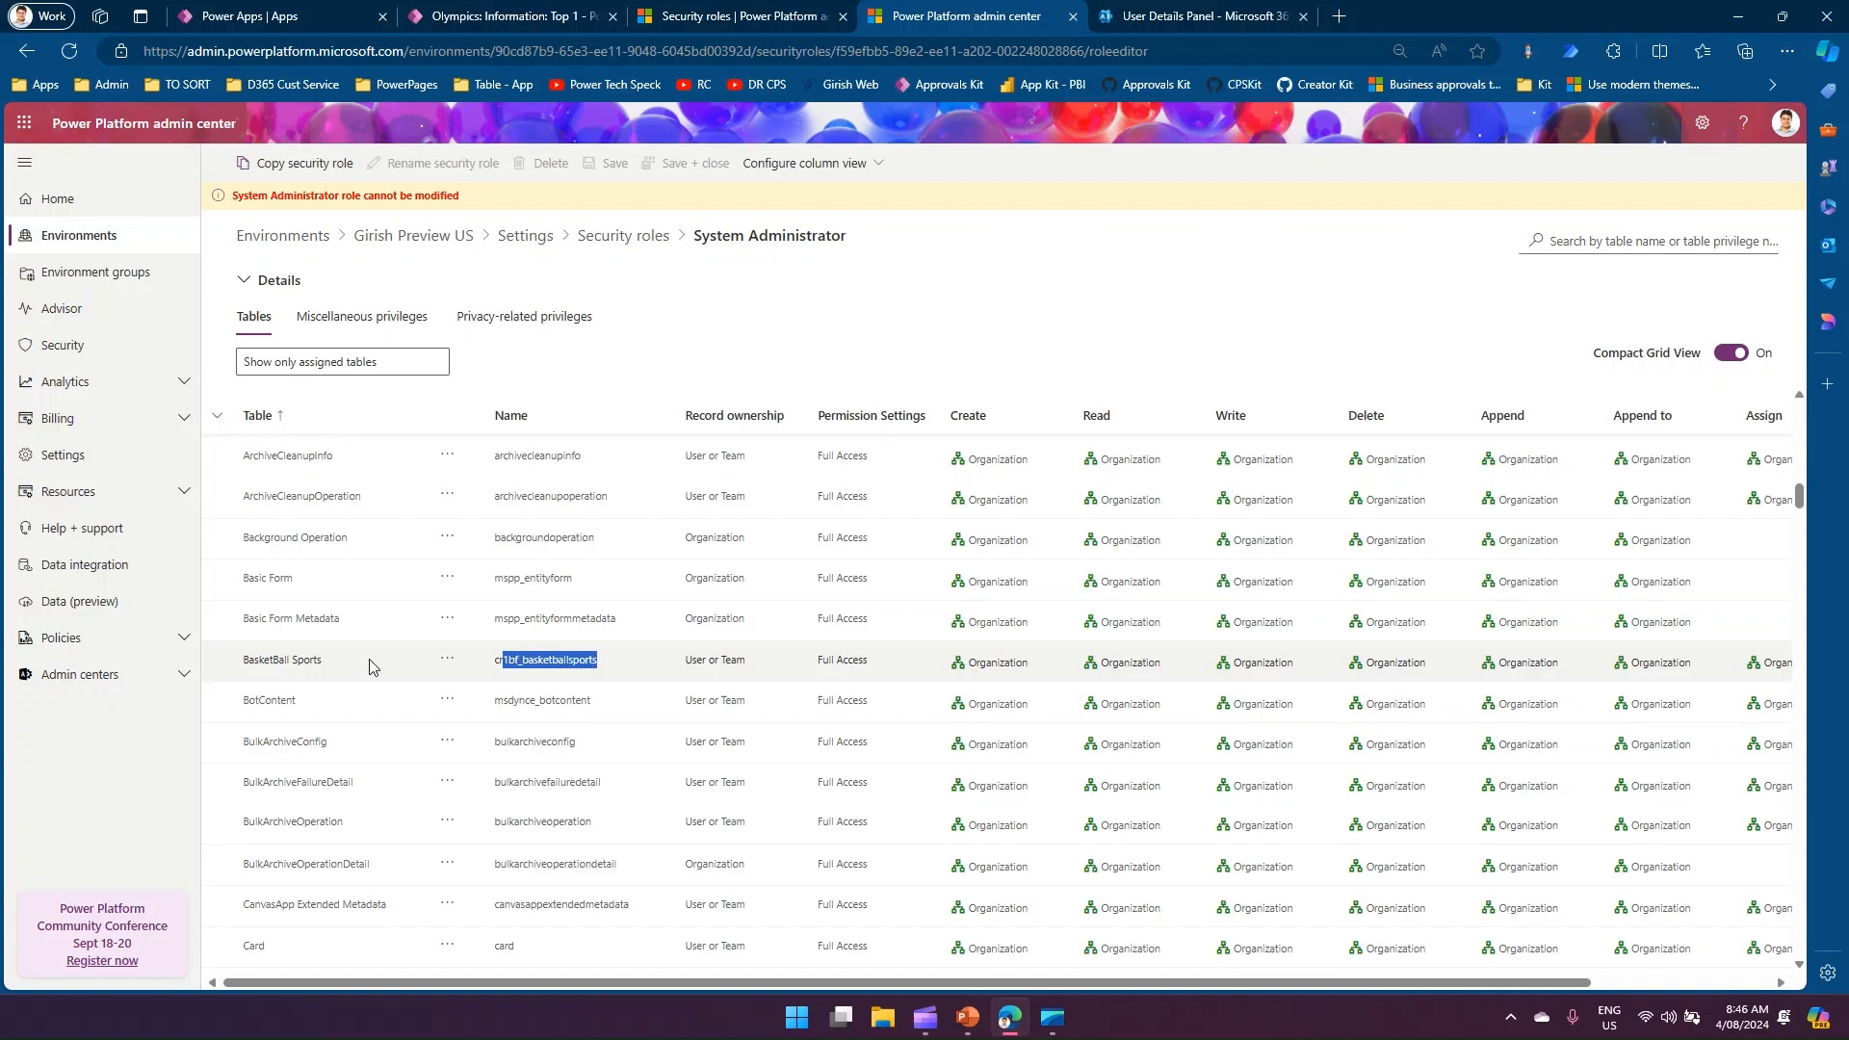
Open the option to copy the BasketBall Sports table's permissions to other tables
{"action": "left_click", "coordinate": [448, 663]}
{"action": "left_click", "coordinate": [489, 681]}
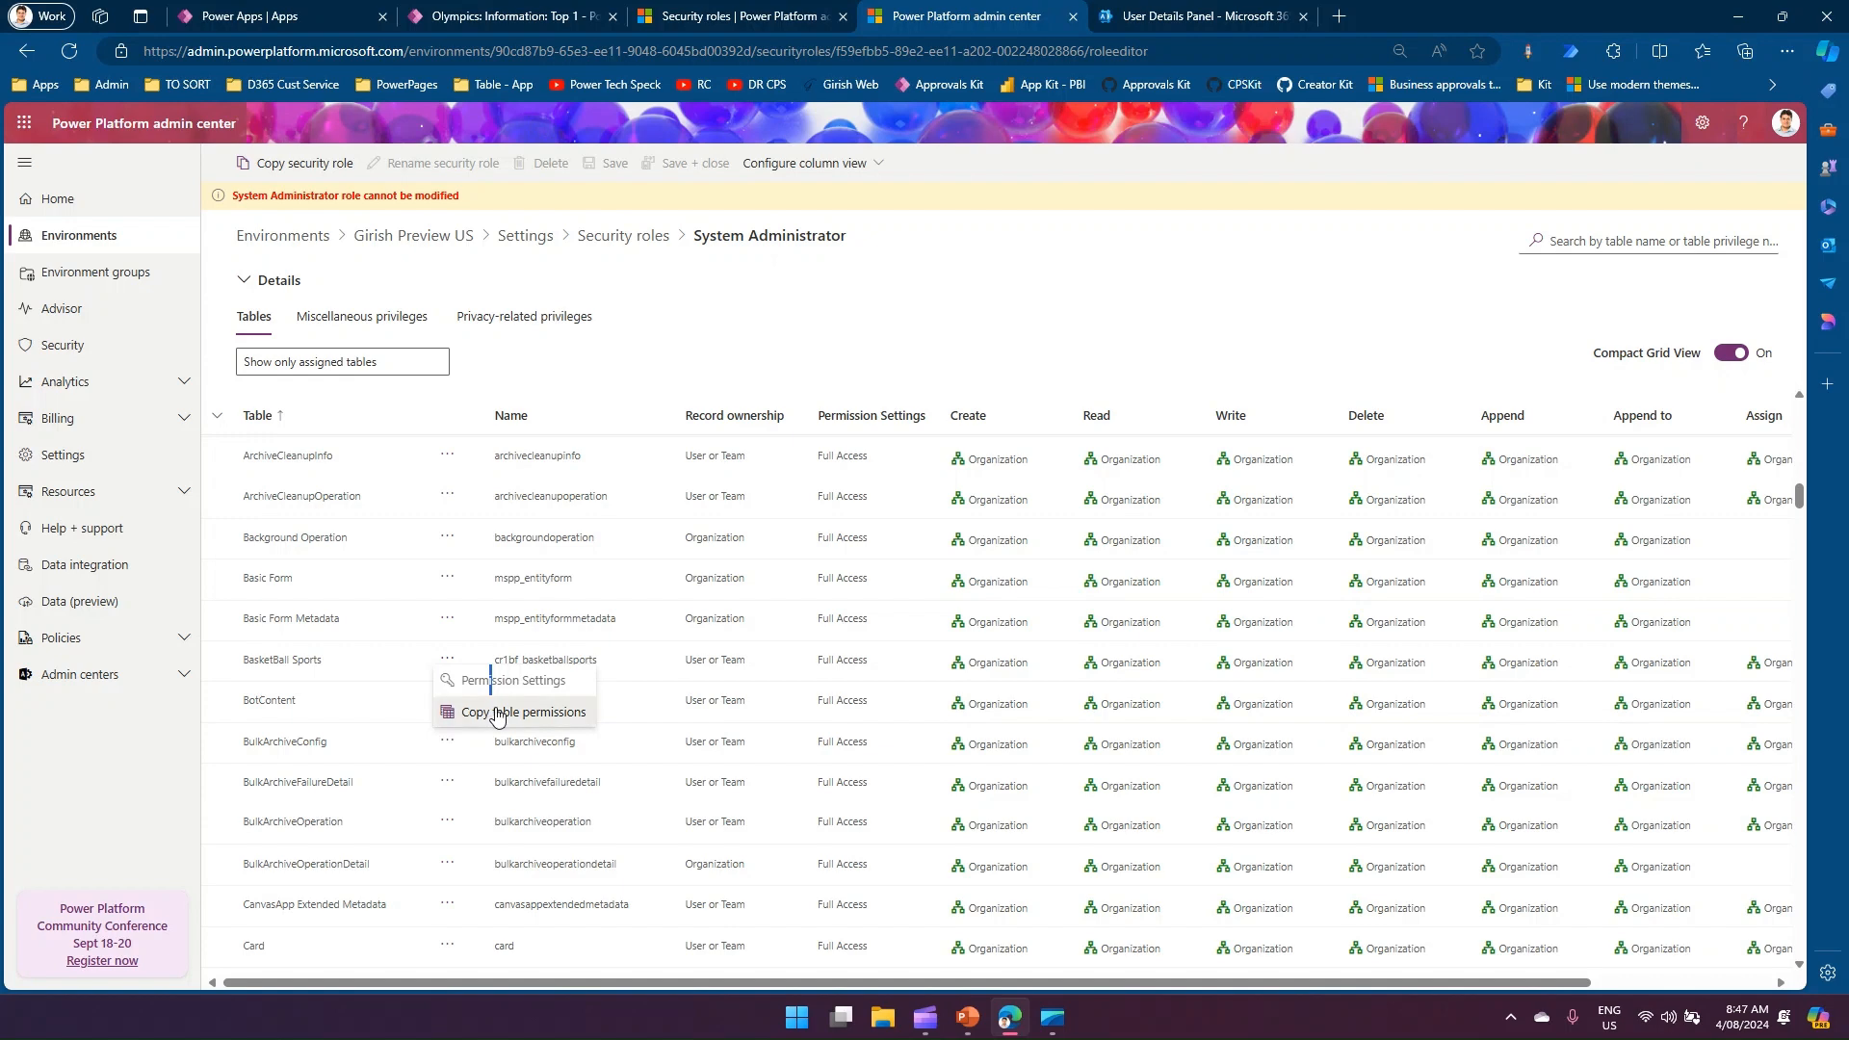
{"action": "left_click", "coordinate": [497, 716]}
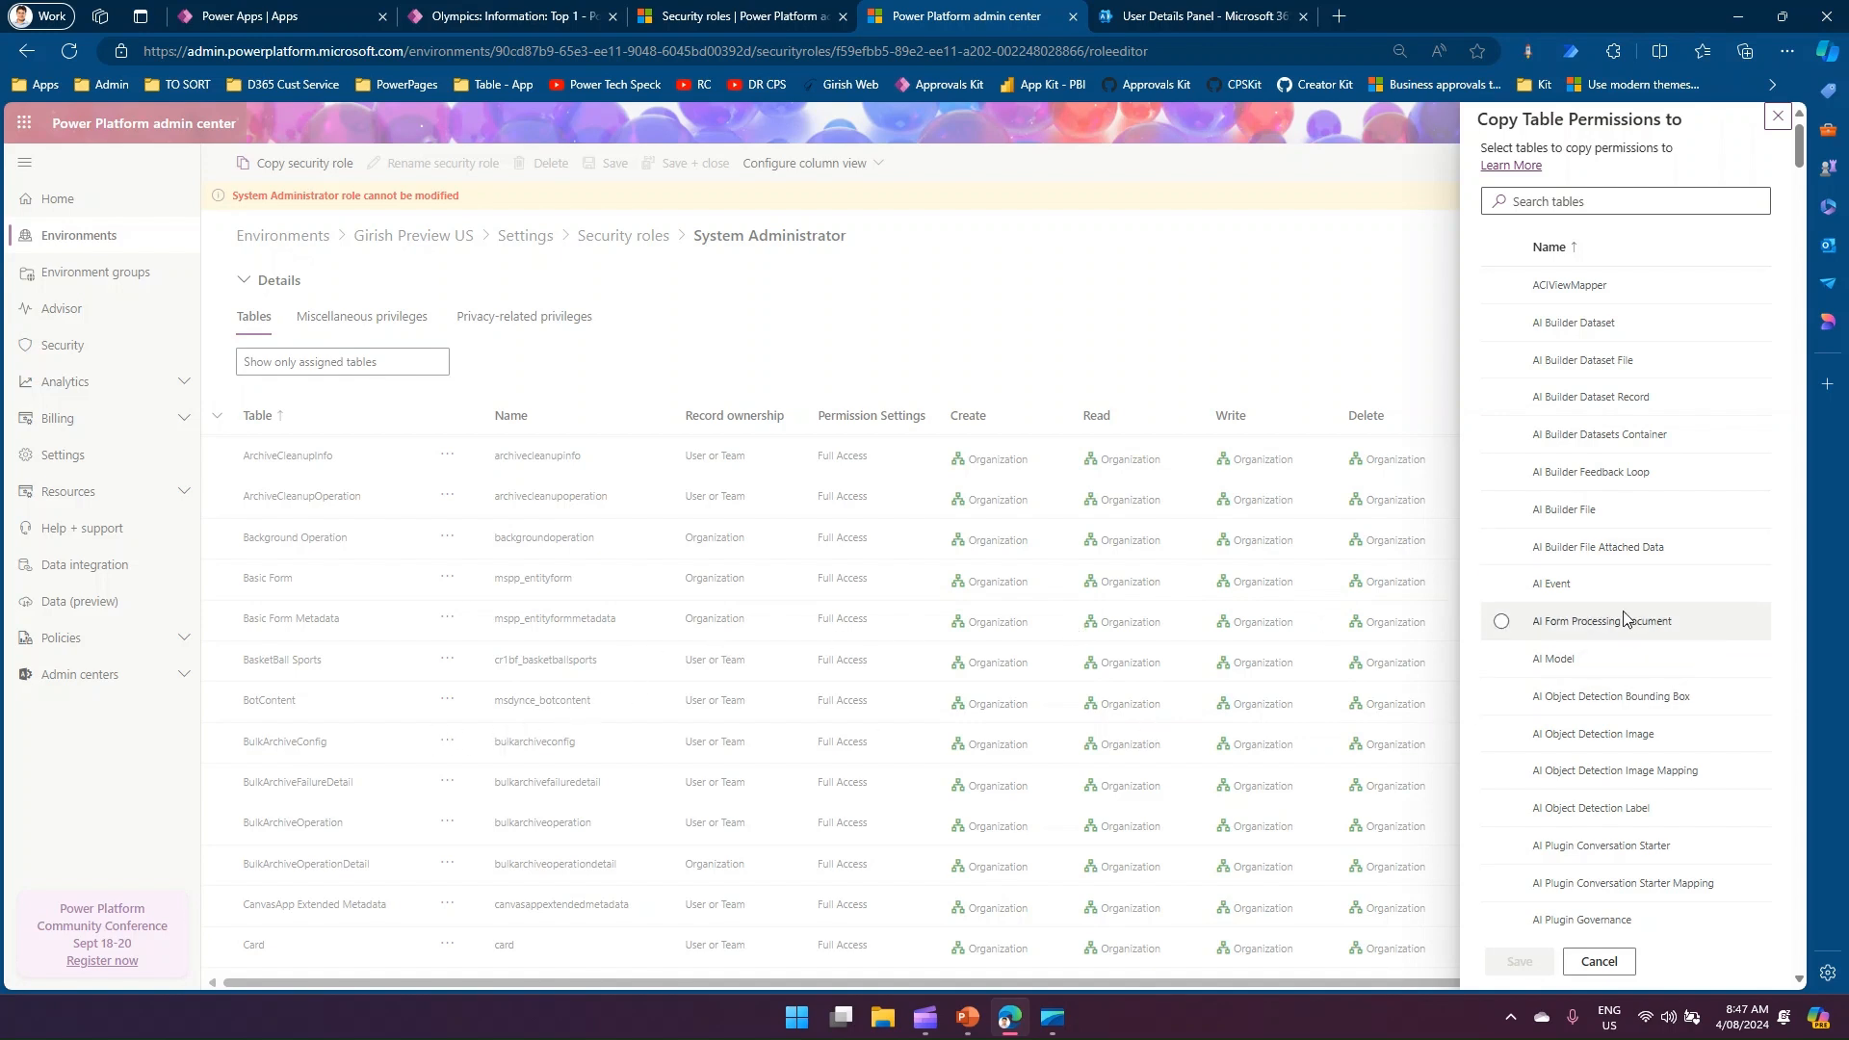
Browse the target tables for the copied permissions, search for "common", clear the search and browse on to the Olympics table
{"action": "left_click_drag", "start_coordinate": [1796, 164], "coordinate": [1841, 495]}
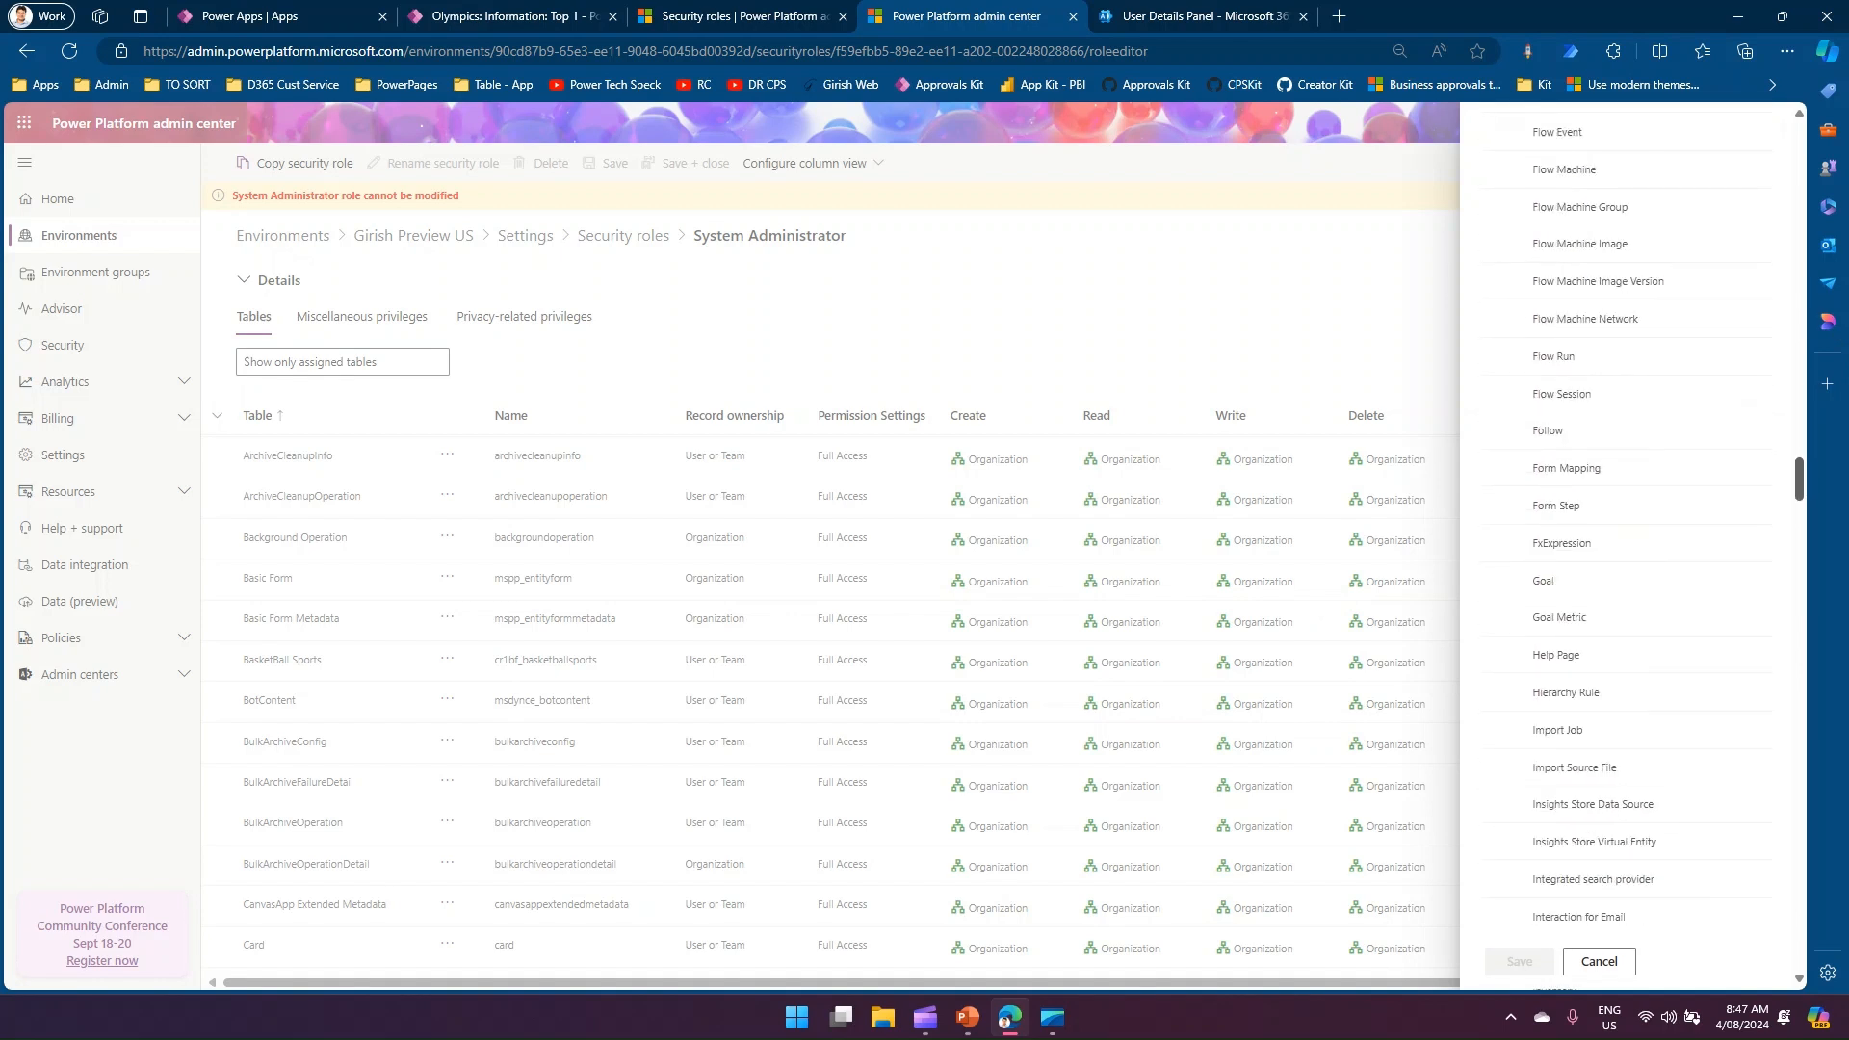
{"action": "left_click_drag", "start_coordinate": [1841, 496], "coordinate": [1798, 121]}
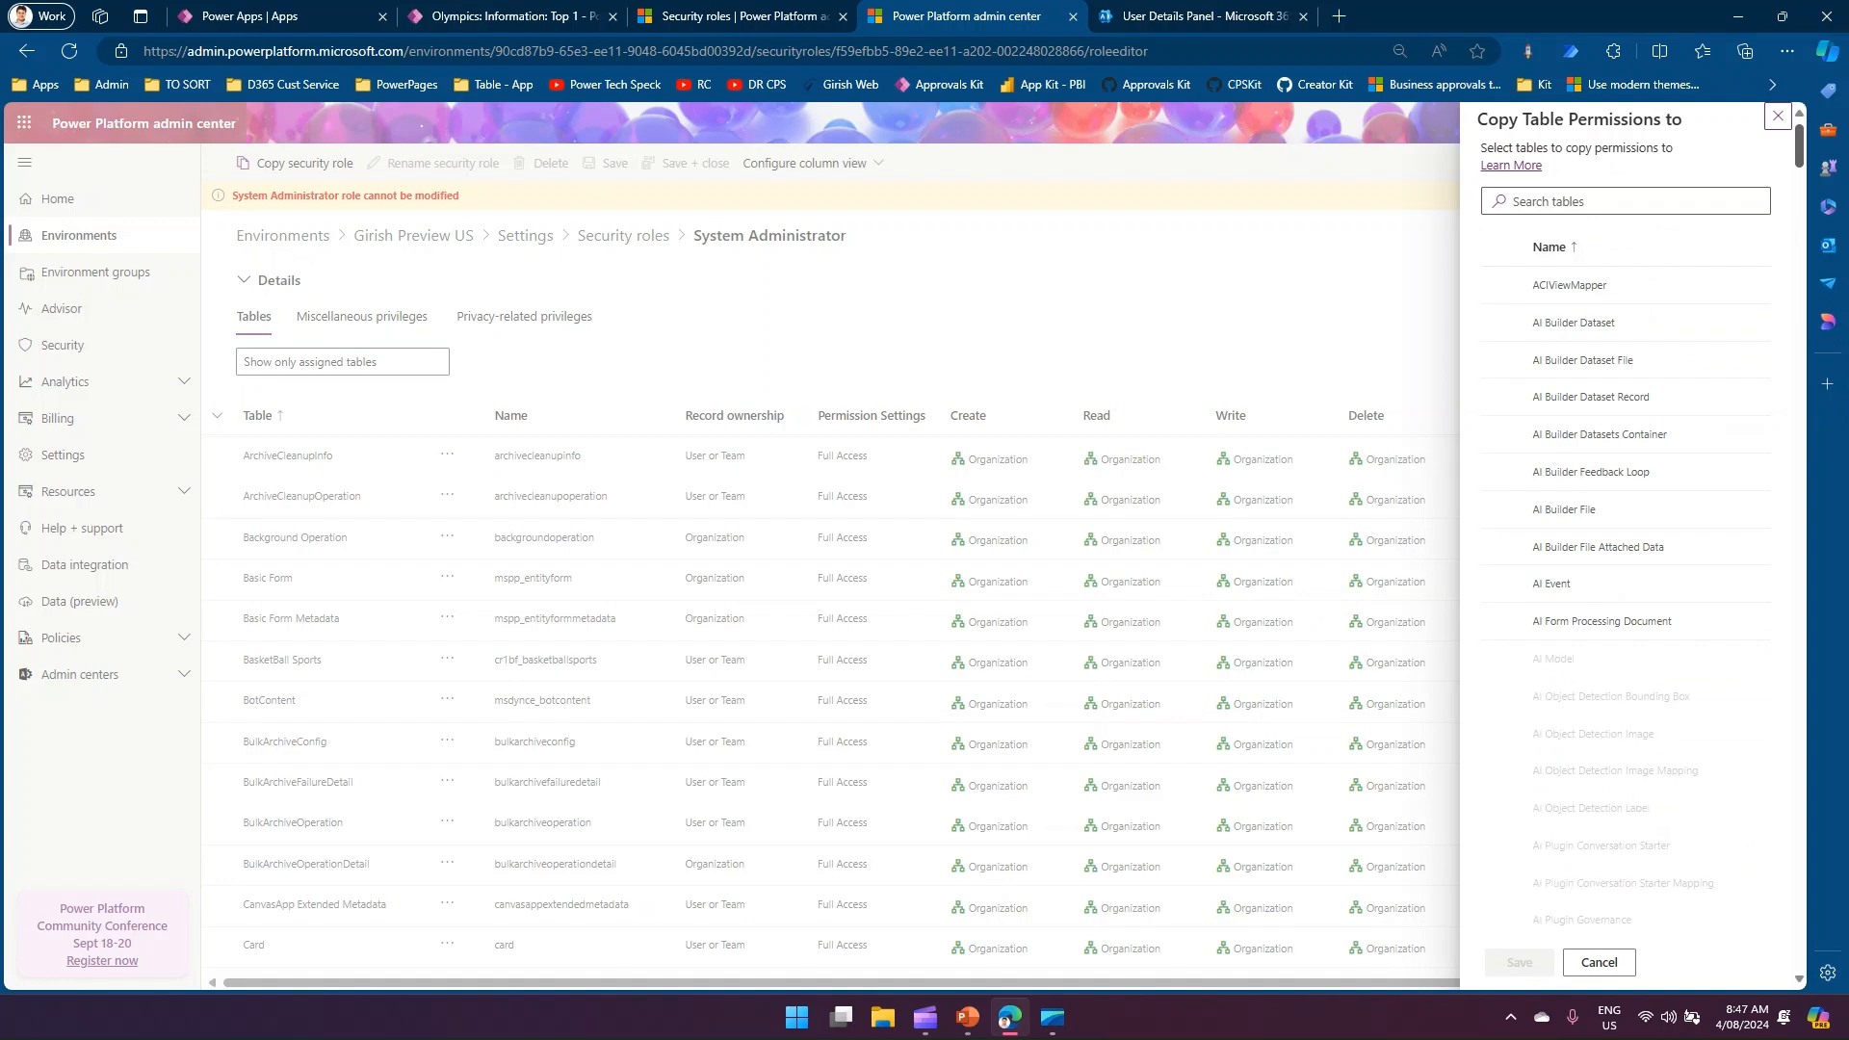
{"action": "left_click", "coordinate": [1731, 194]}
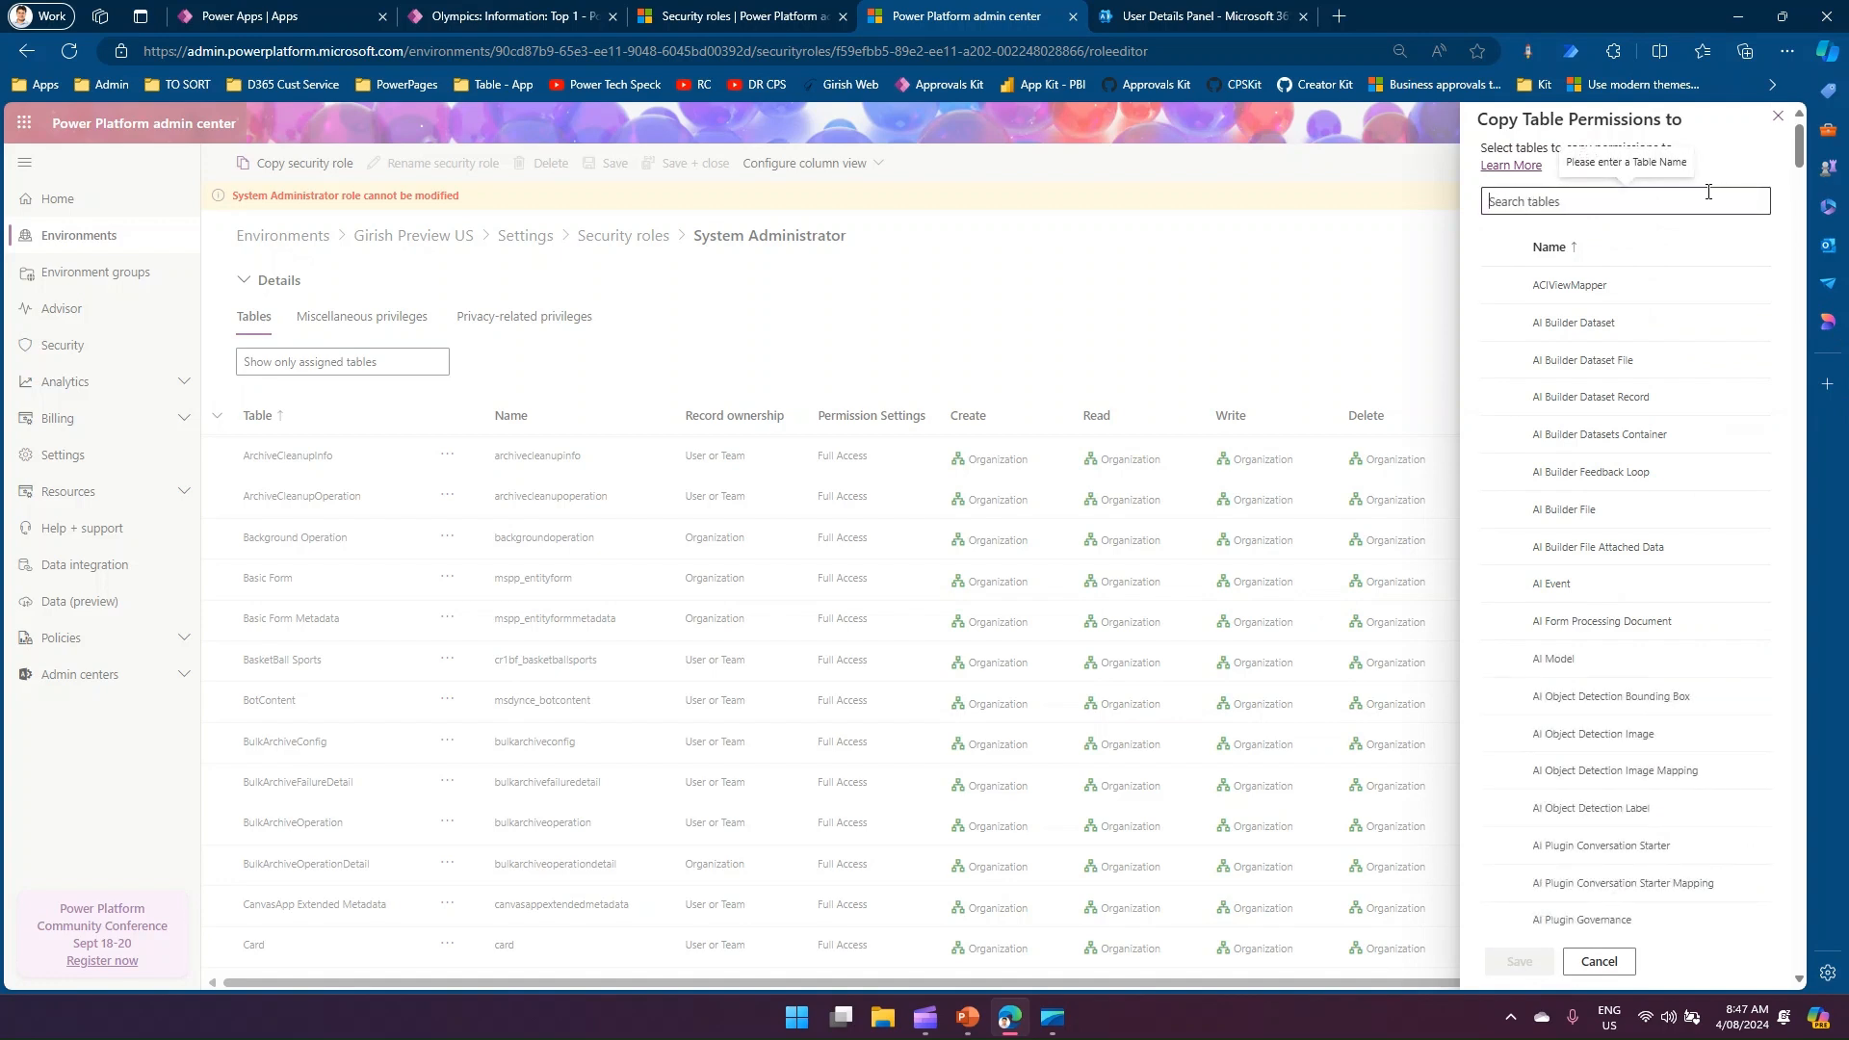
{"action": "type", "text": "common"}
{"action": "key", "text": "ctrl+a"}
{"action": "key", "text": "BackSpace"}
{"action": "scroll", "coordinate": [1771, 308], "scroll_direction": "down", "scroll_amount": 15}
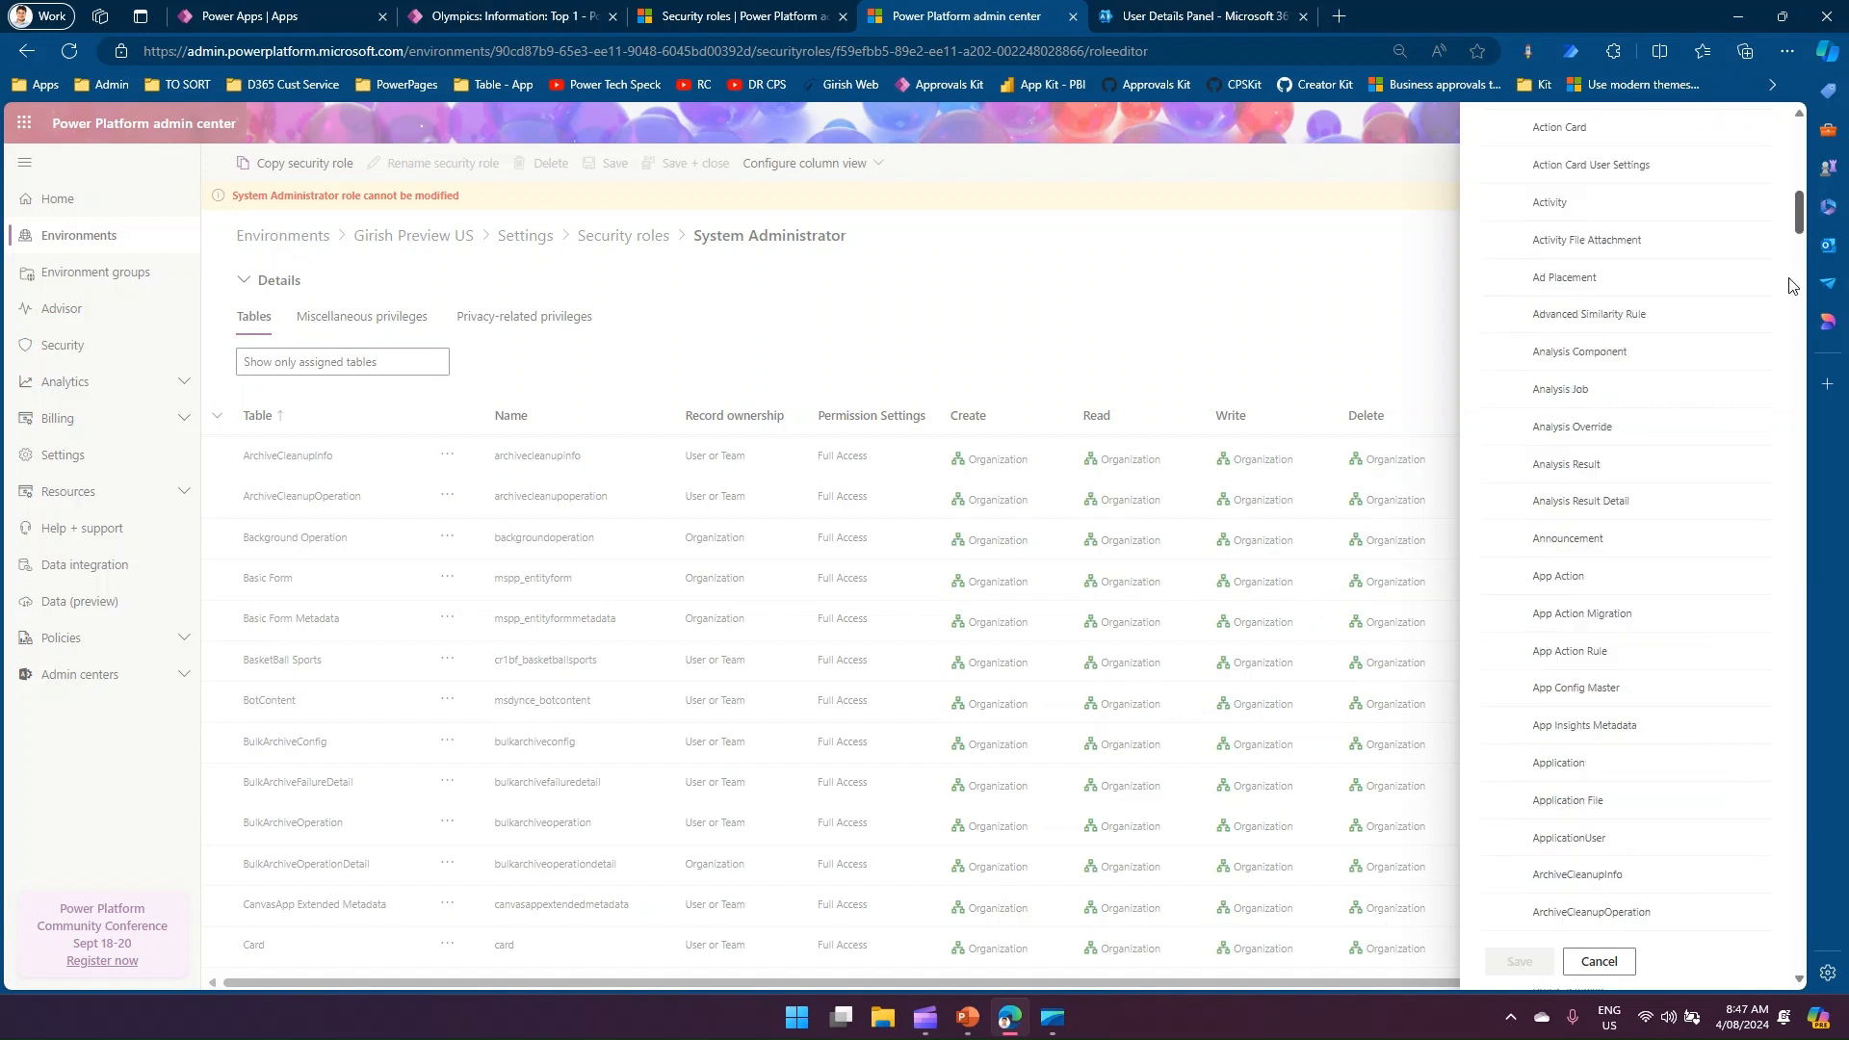
{"action": "left_click_drag", "start_coordinate": [1782, 339], "coordinate": [1766, 607]}
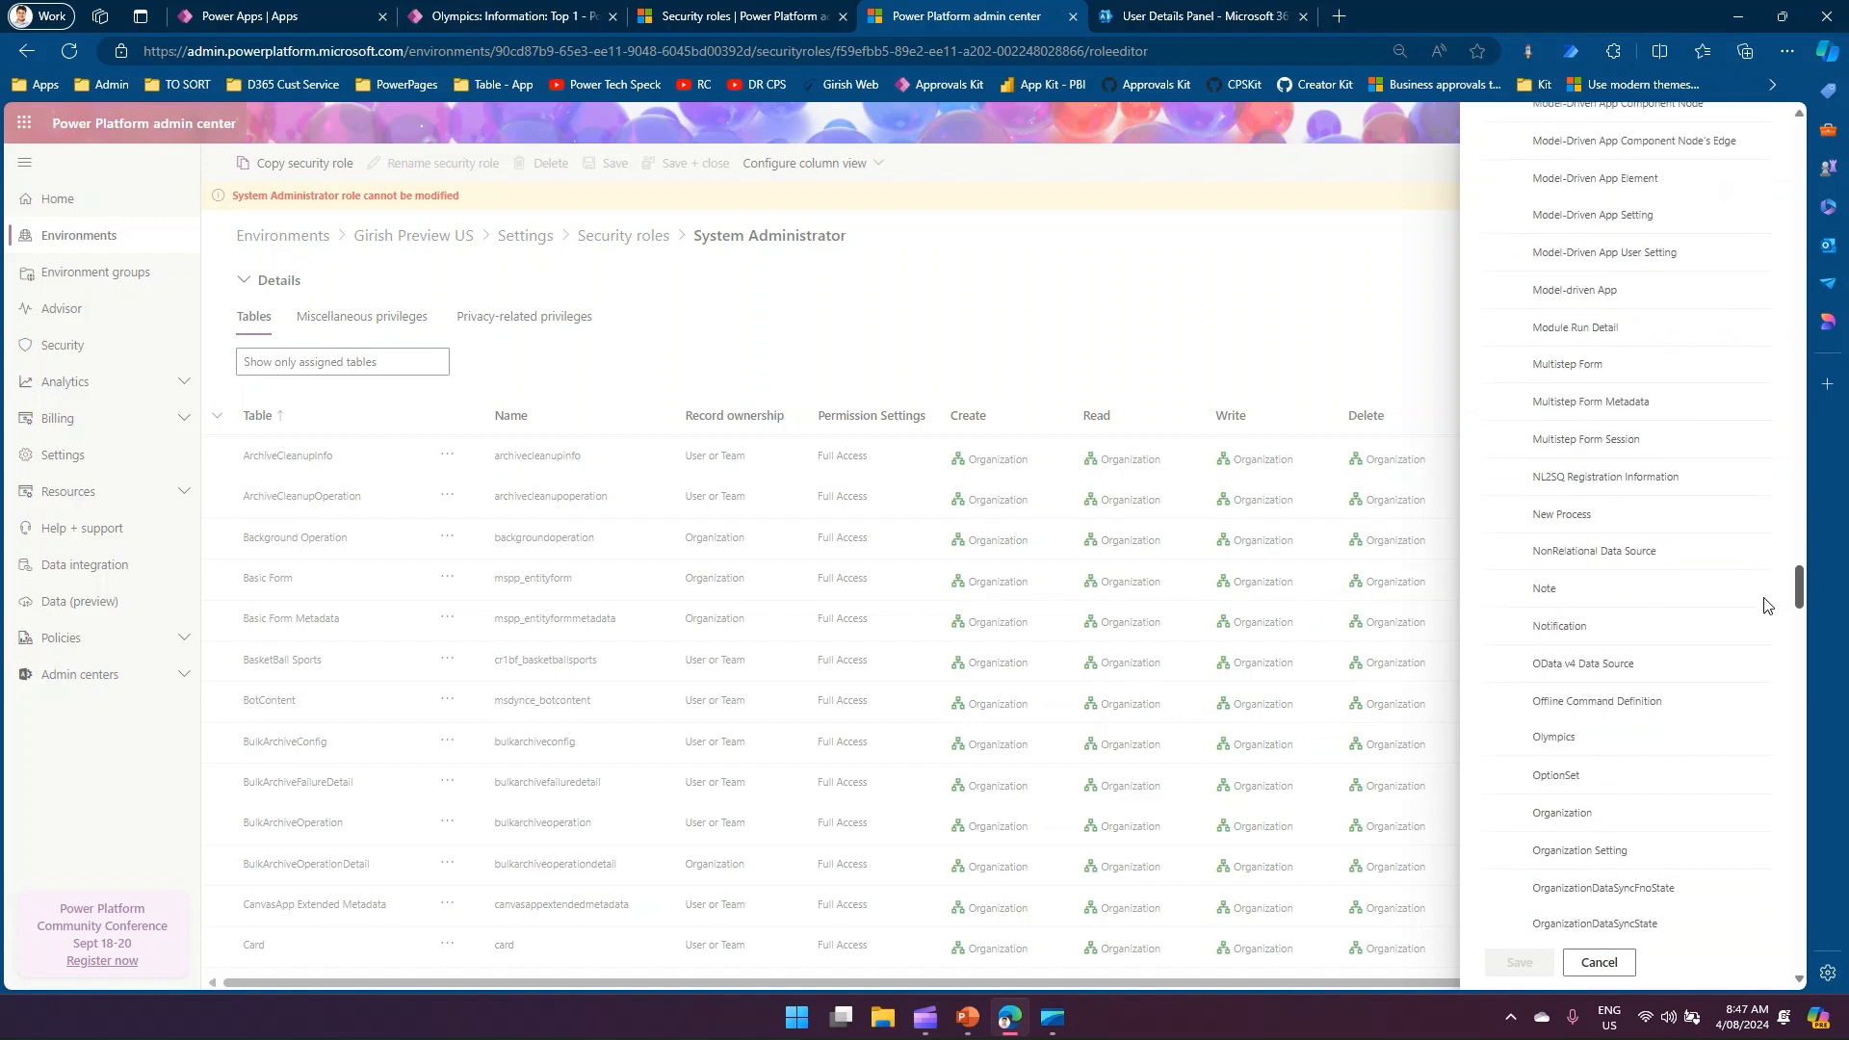
Choose the Olympics table to receive the BasketBall Sports permissions, start saving, dismiss the overwrite confirmation and cancel the copy
{"action": "left_click", "coordinate": [1500, 739]}
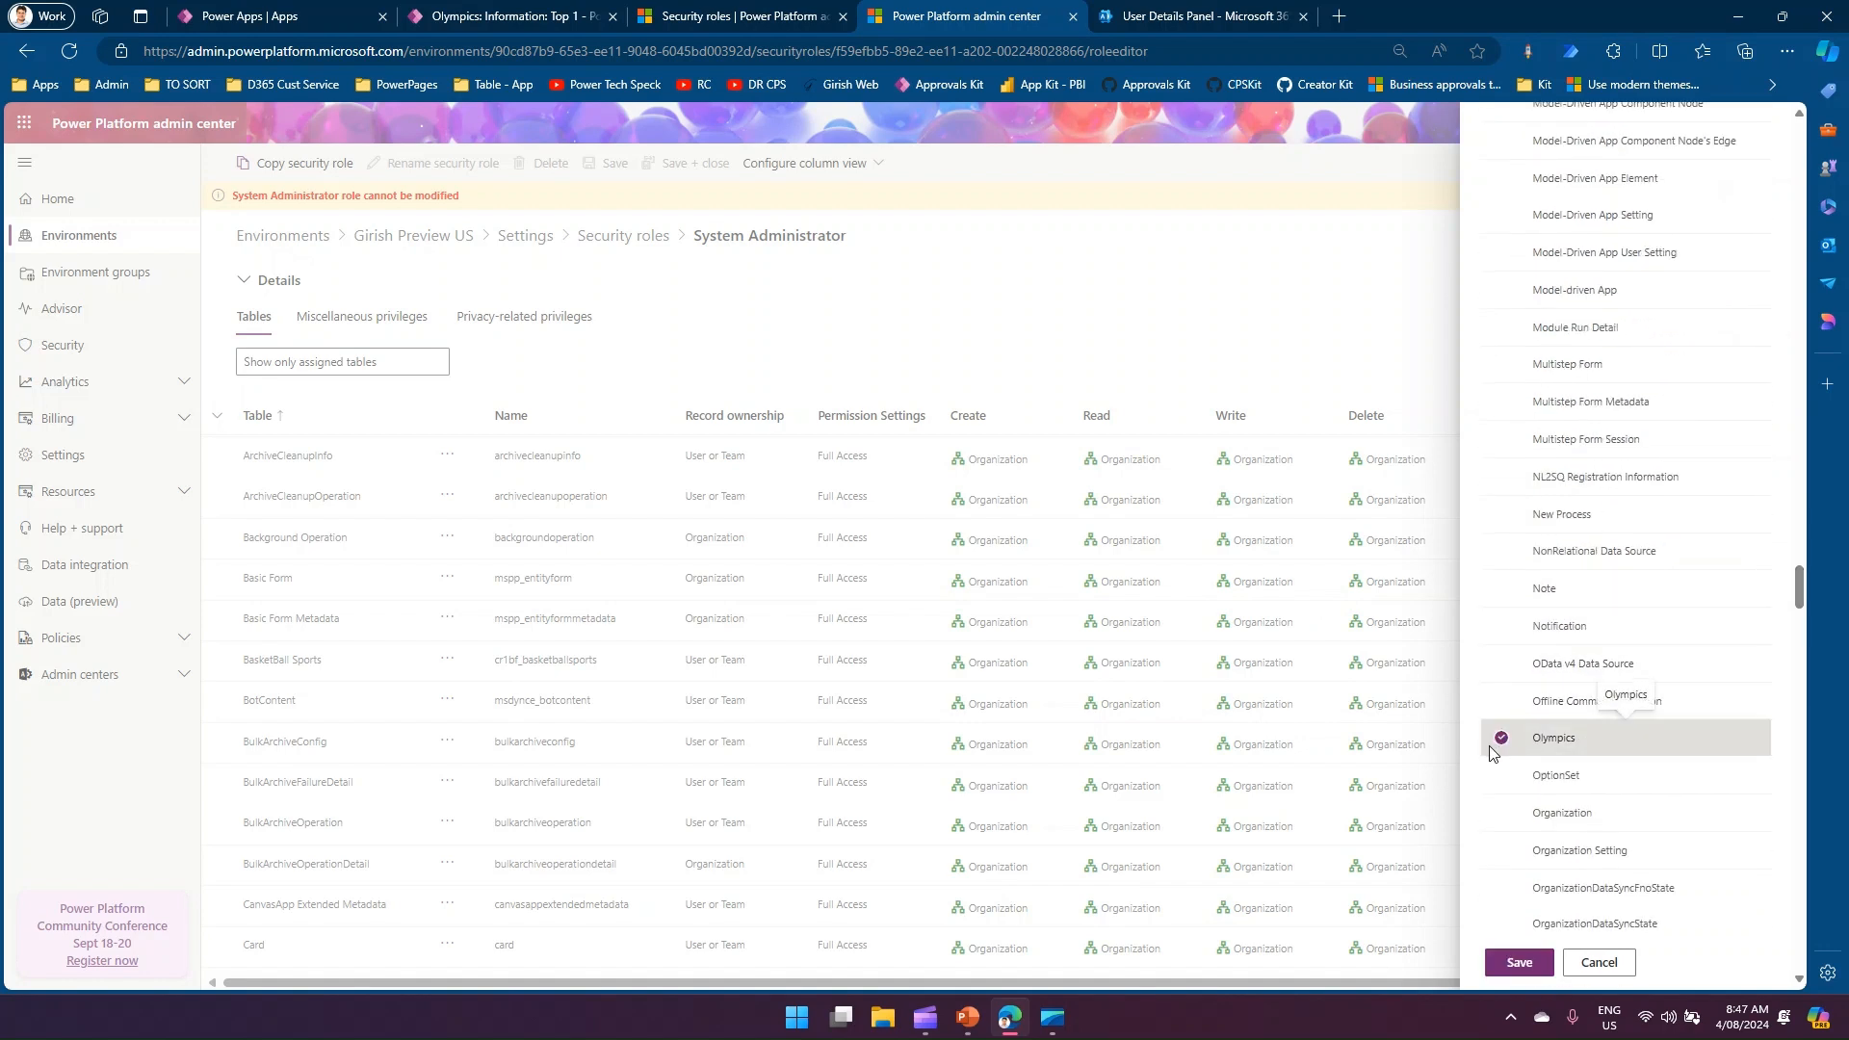
{"action": "left_click", "coordinate": [1516, 963]}
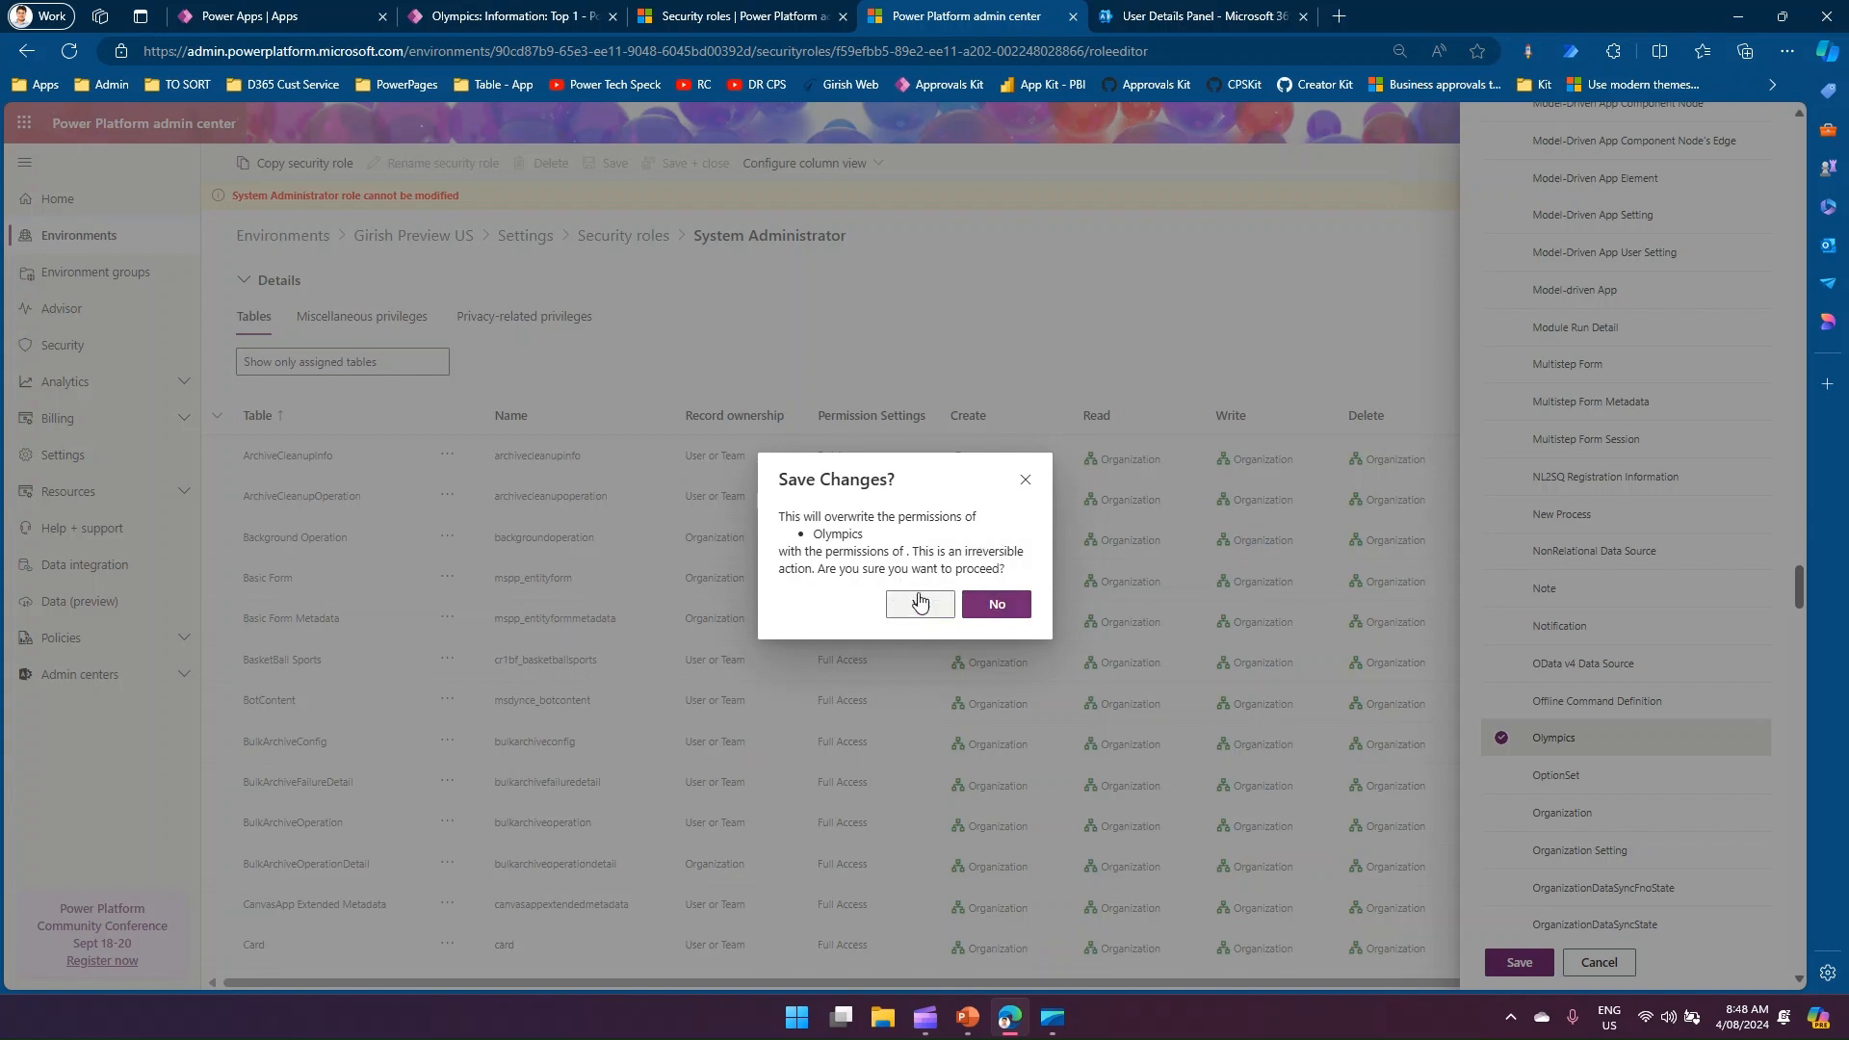
{"action": "left_click", "coordinate": [1025, 486]}
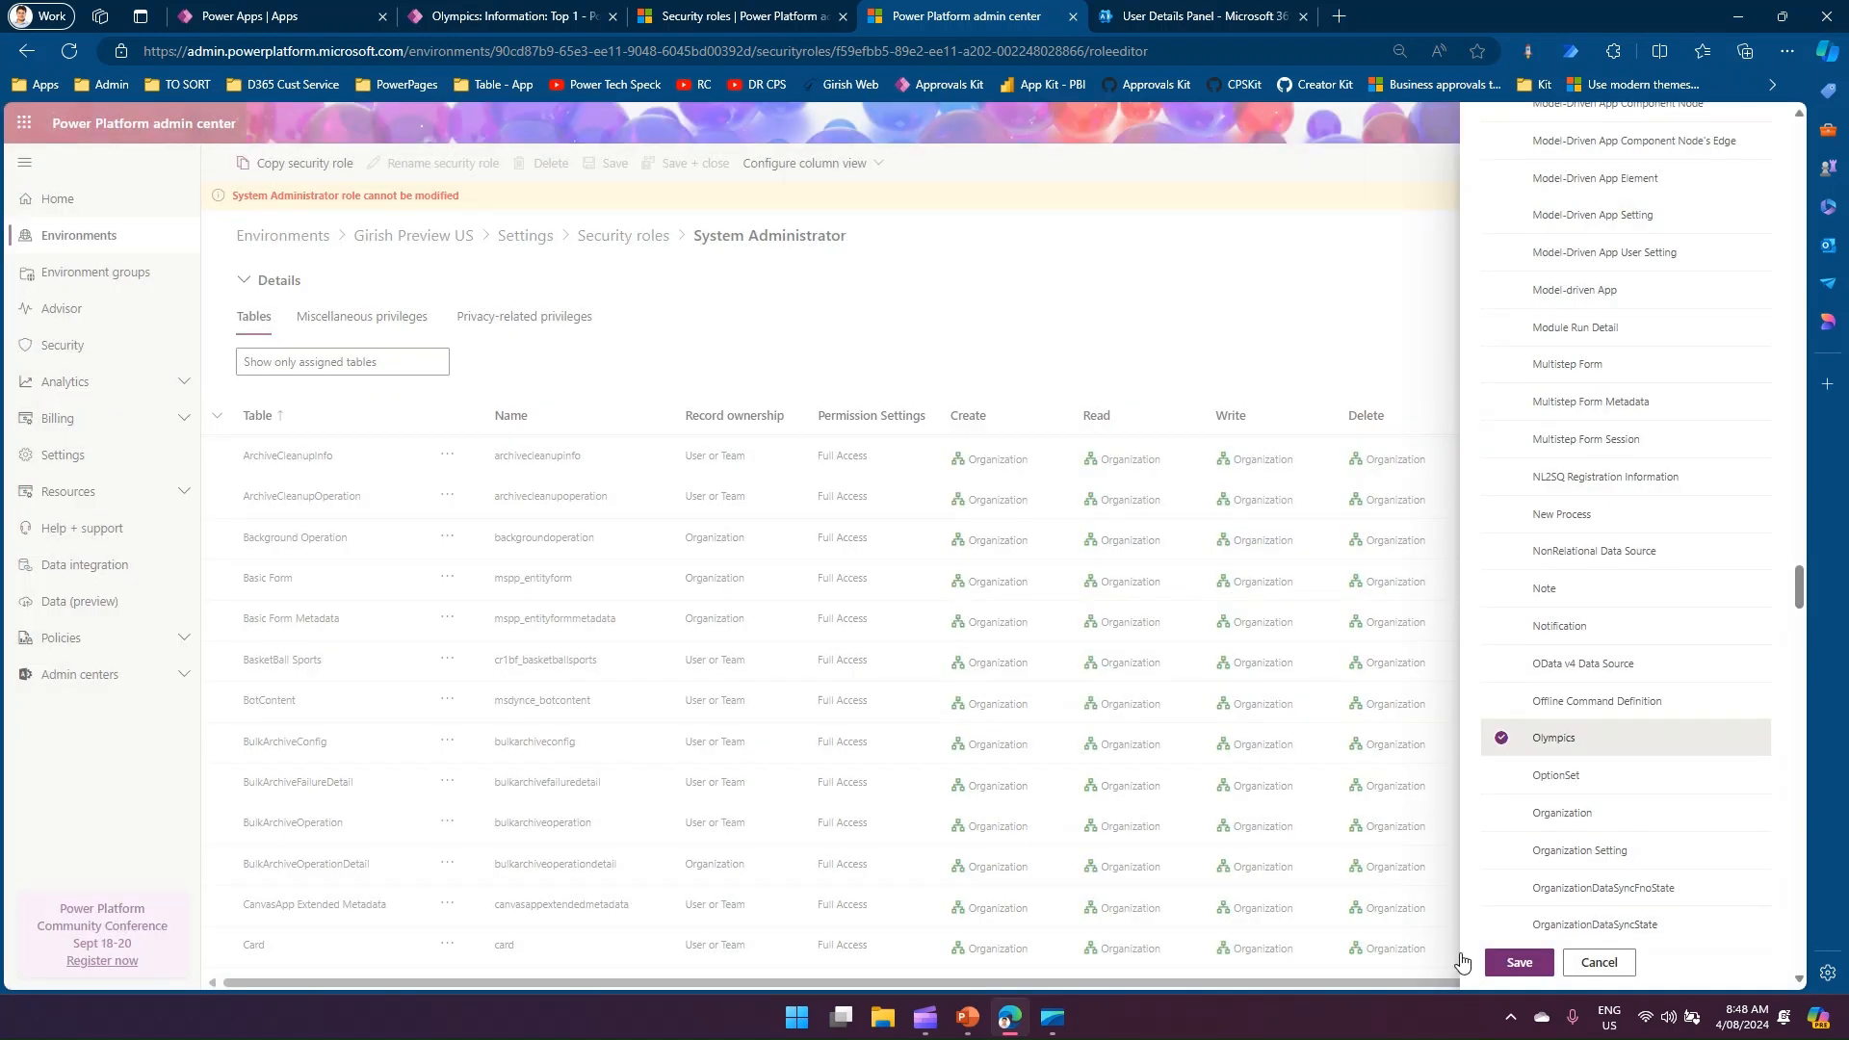
{"action": "left_click", "coordinate": [1600, 962]}
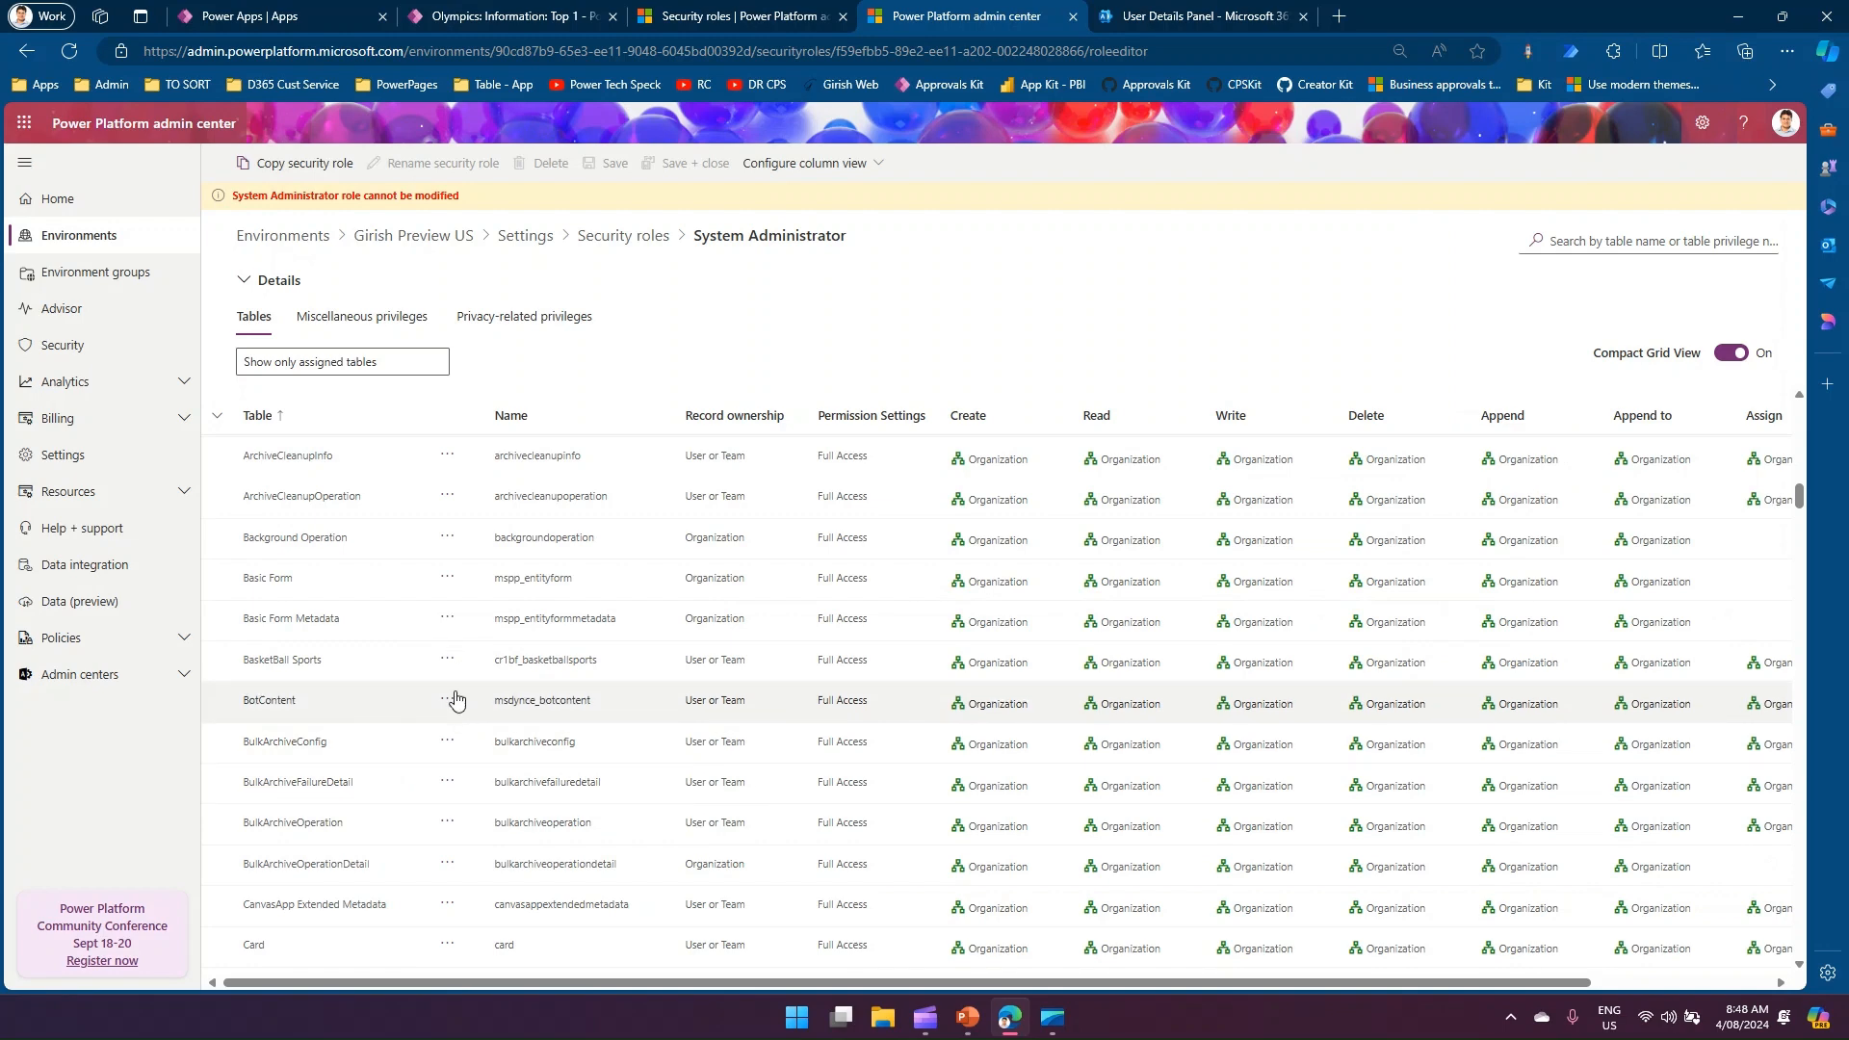
{"action": "left_click", "coordinate": [447, 661]}
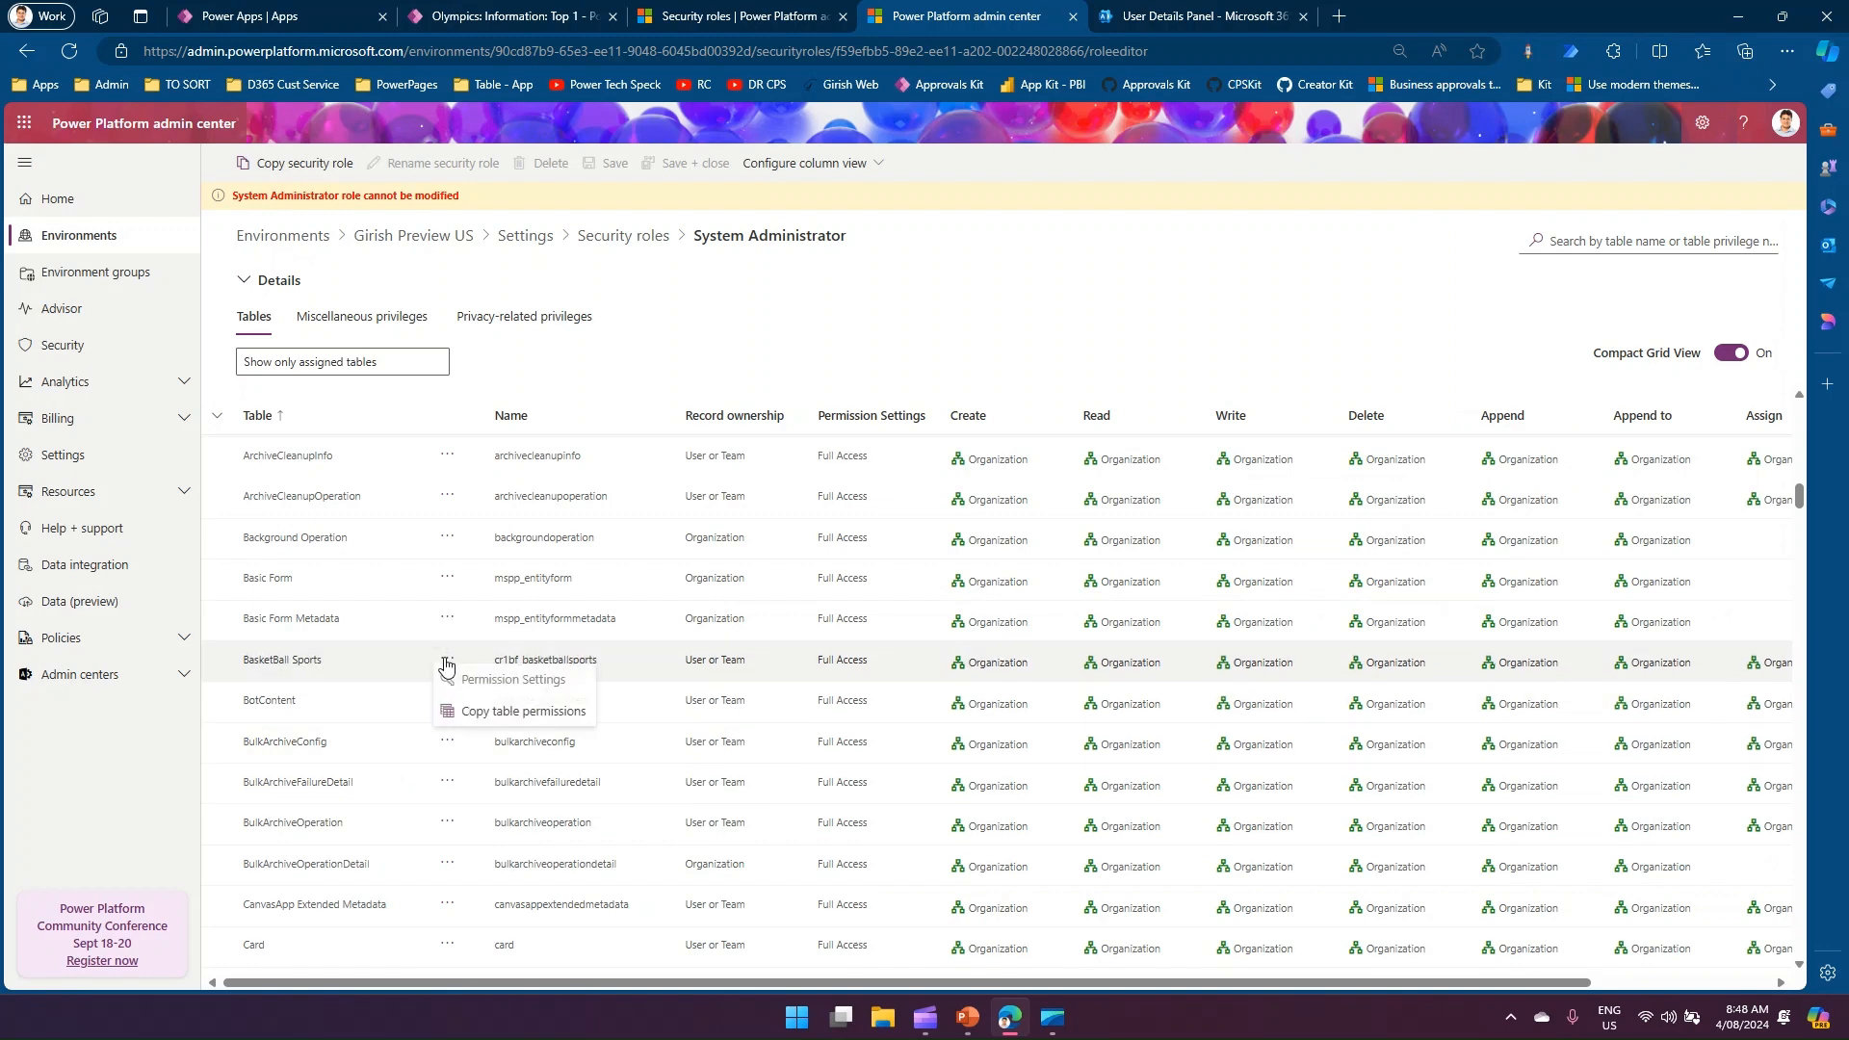
{"action": "left_click", "coordinate": [469, 712]}
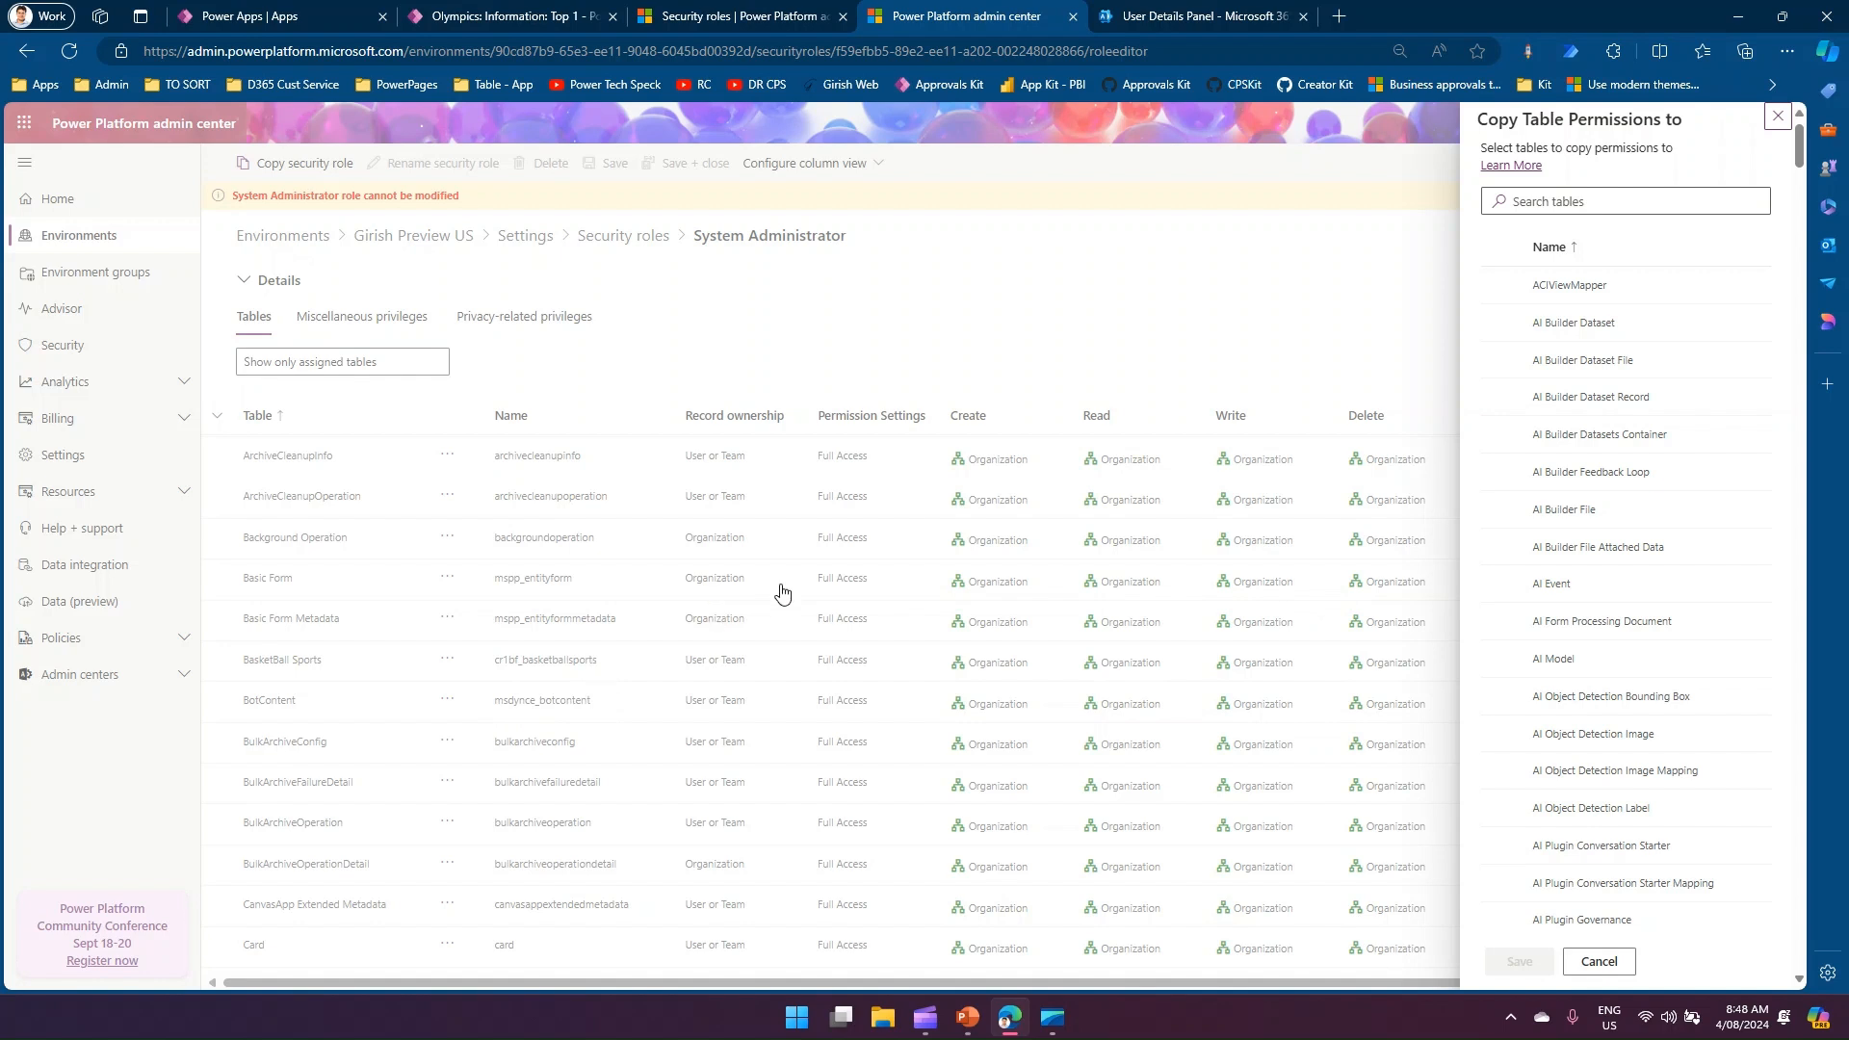
{"action": "left_click", "coordinate": [1777, 116]}
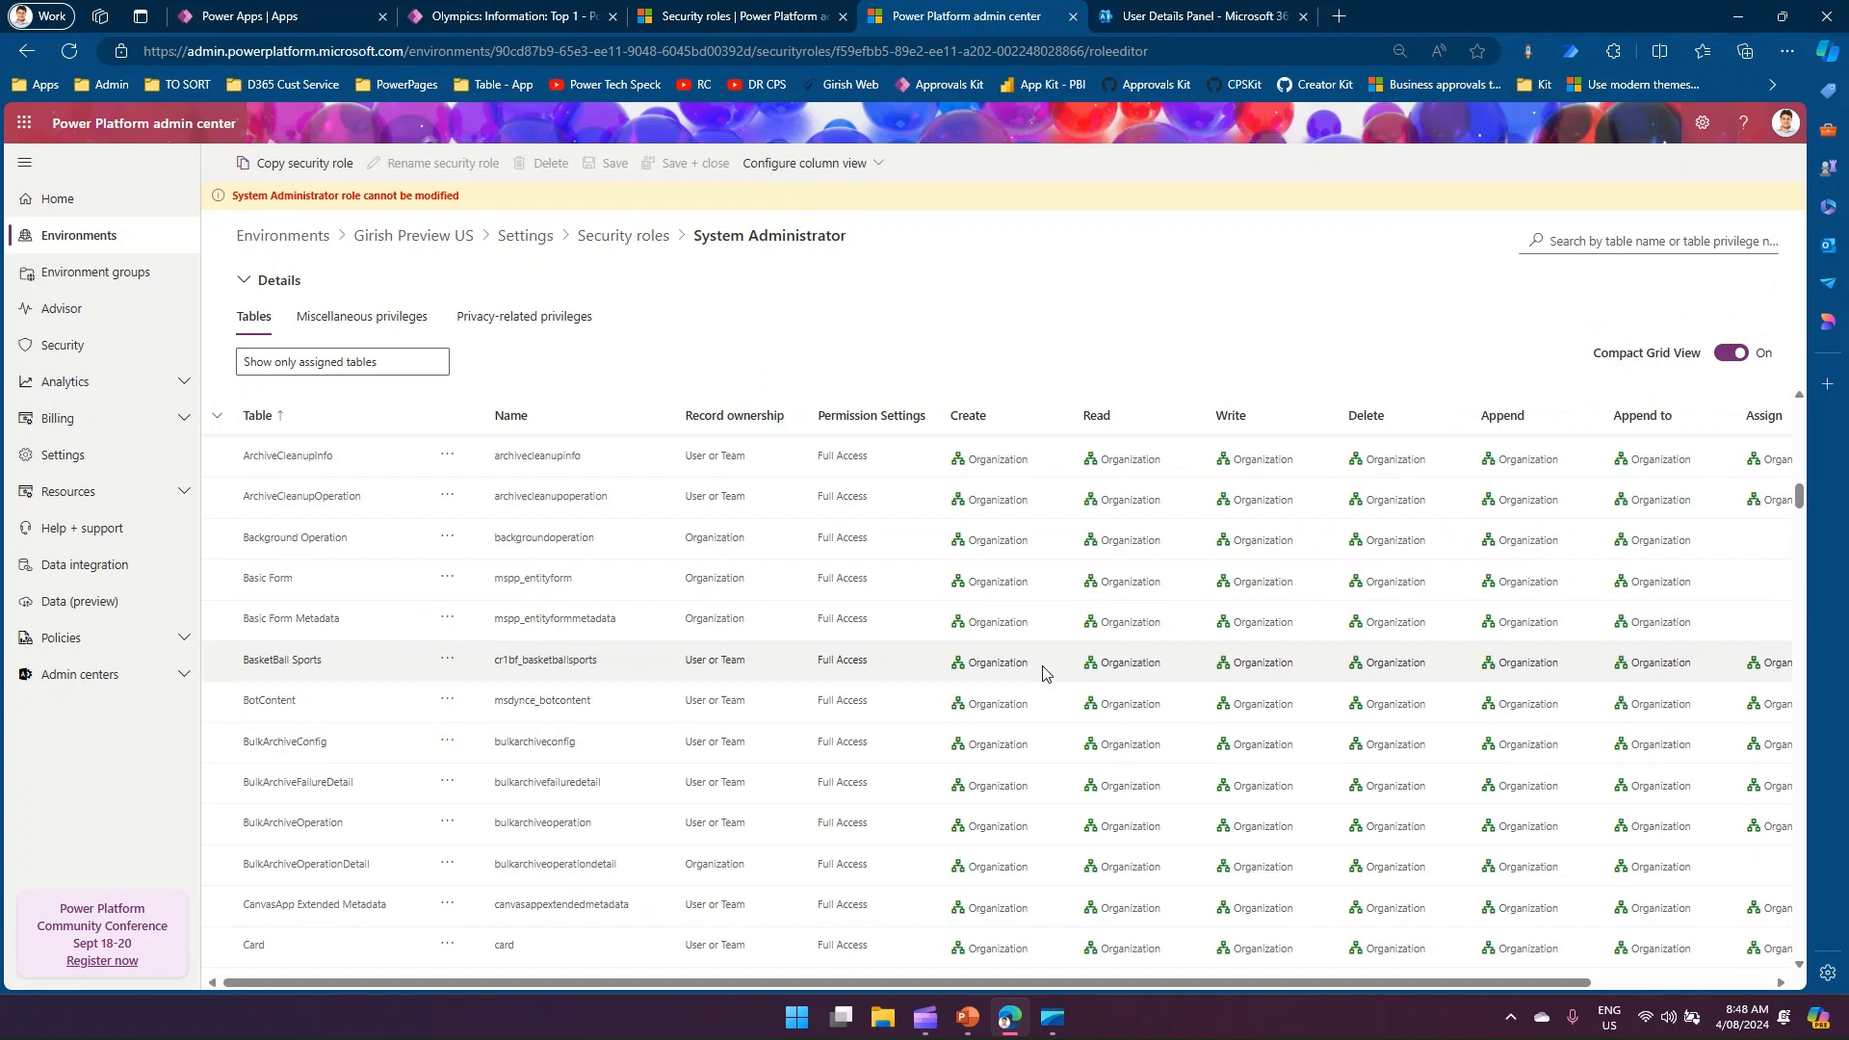
Start copying the BasketBall Sports permissions again, mark the nine tables from ACIViewMapper to AI Event as targets, and cancel the copy
{"action": "left_click", "coordinate": [448, 658]}
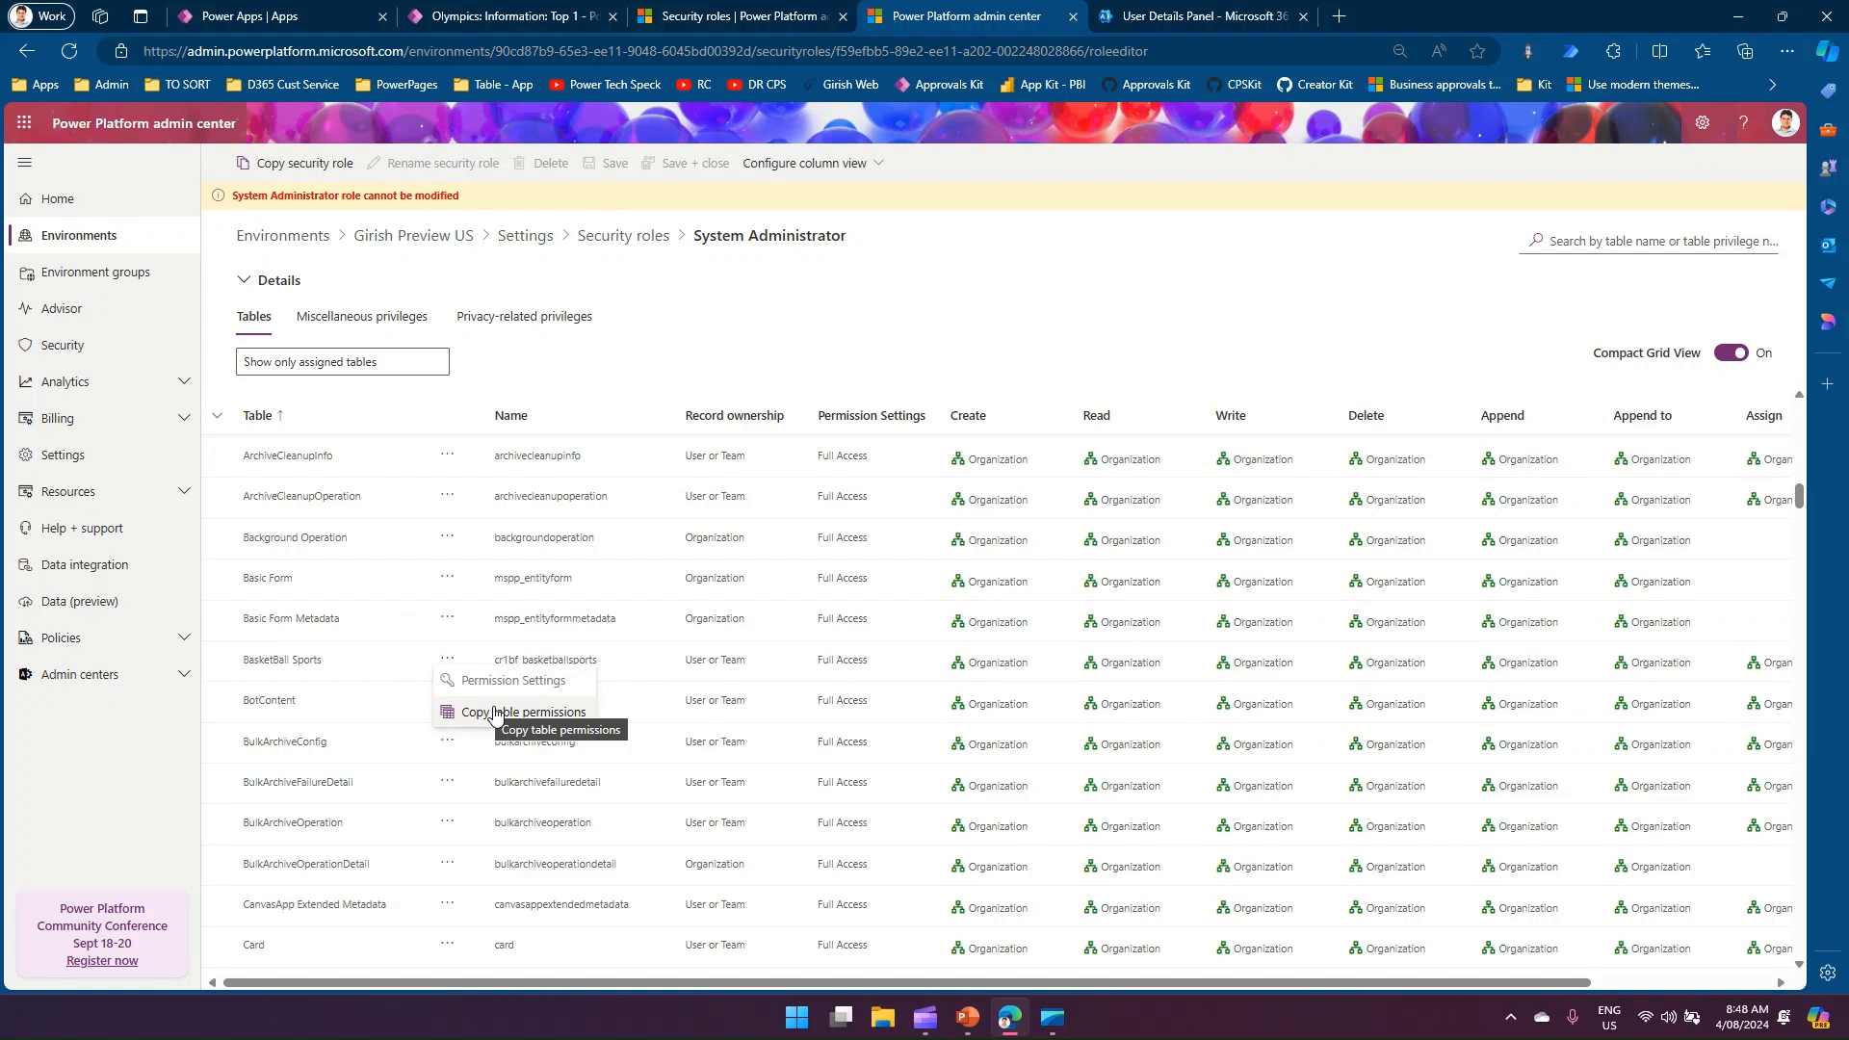
{"action": "left_click", "coordinate": [494, 712]}
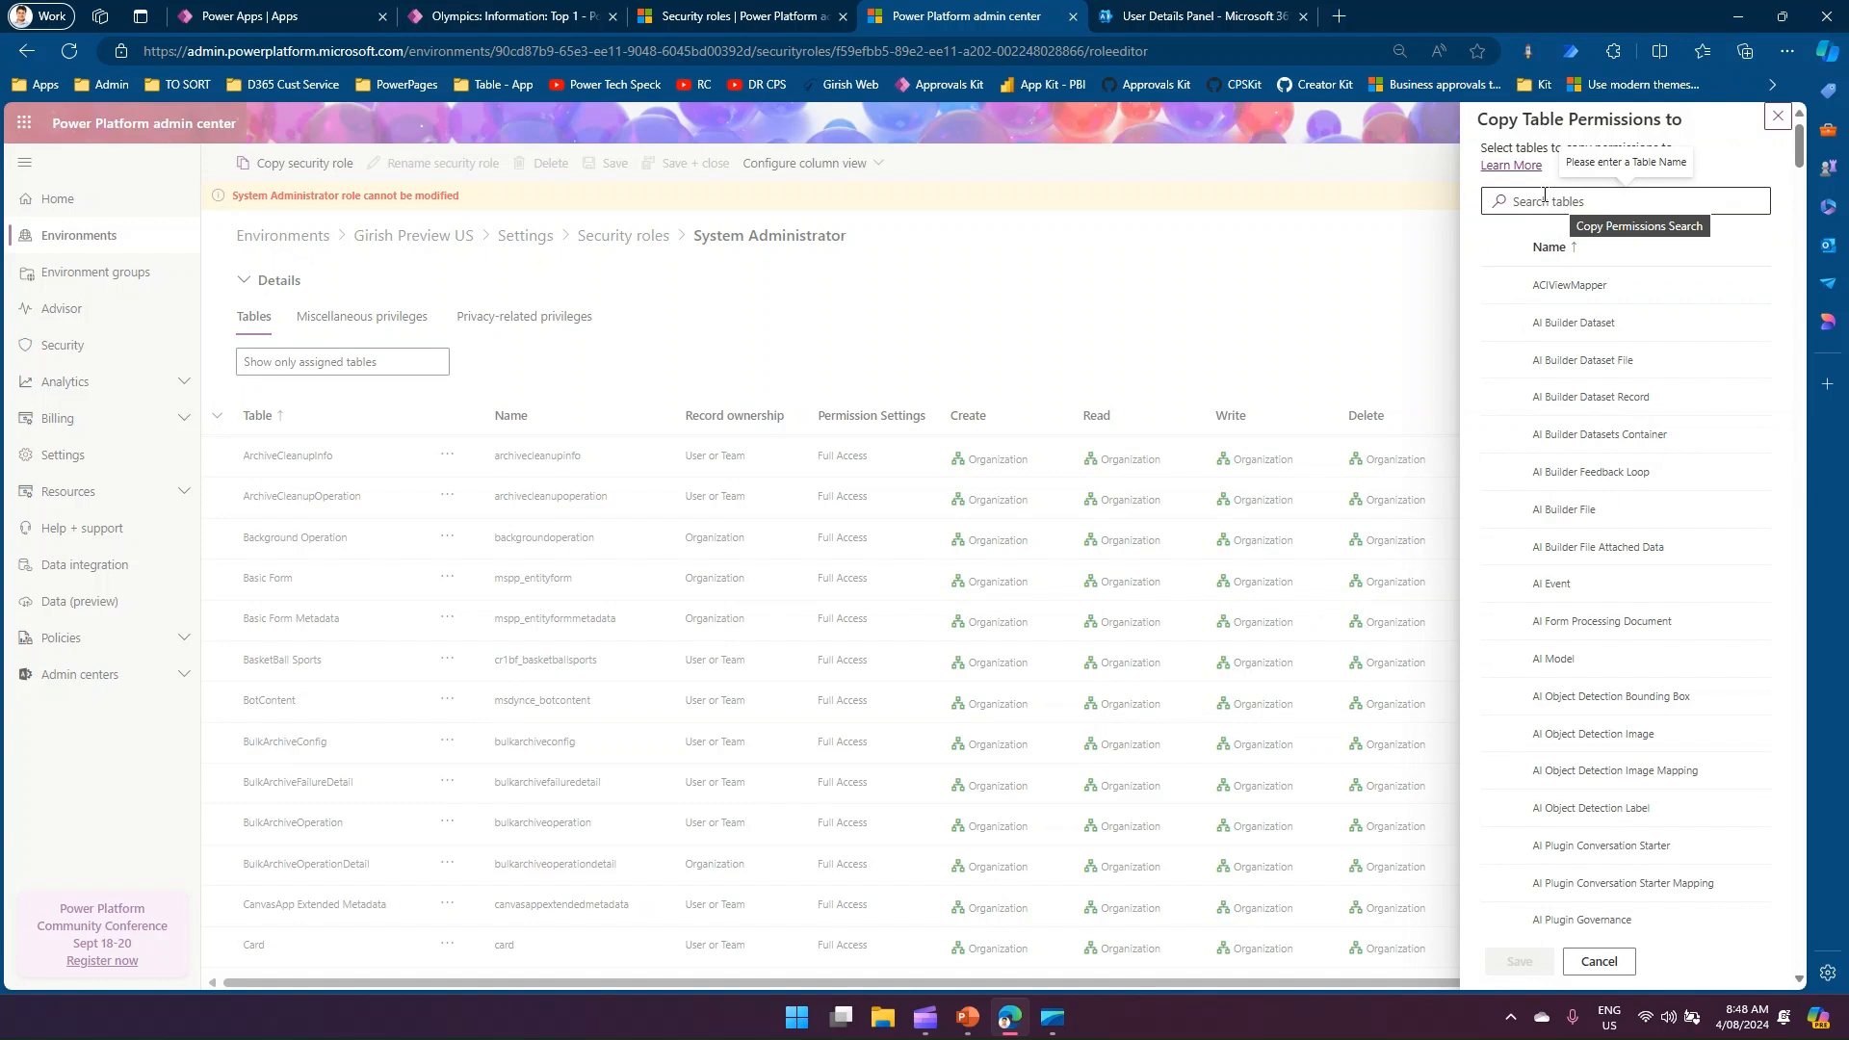
{"action": "left_click", "coordinate": [1501, 584]}
{"action": "left_click", "coordinate": [1501, 547]}
{"action": "left_click", "coordinate": [1501, 509]}
{"action": "left_click", "coordinate": [1501, 472]}
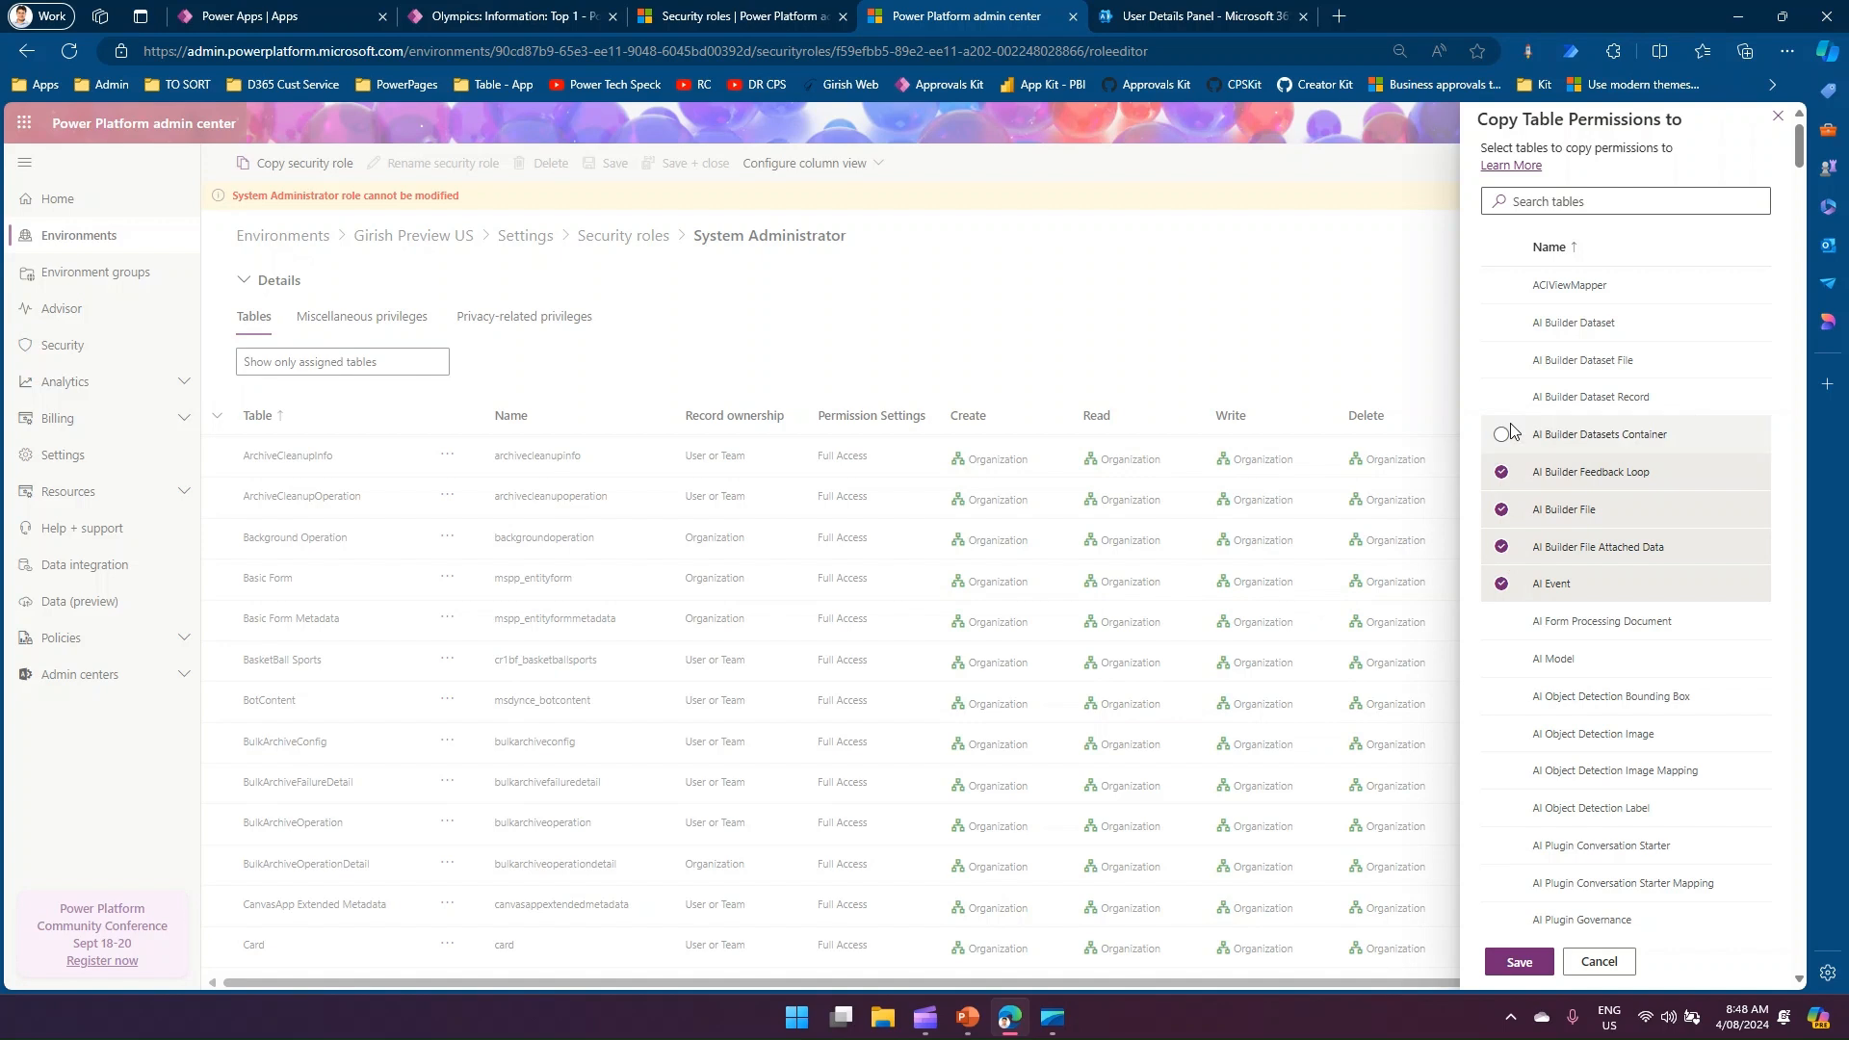
{"action": "left_click", "coordinate": [1501, 435]}
{"action": "left_click", "coordinate": [1501, 396]}
{"action": "left_click", "coordinate": [1501, 360]}
{"action": "left_click", "coordinate": [1501, 322]}
{"action": "left_click", "coordinate": [1501, 285]}
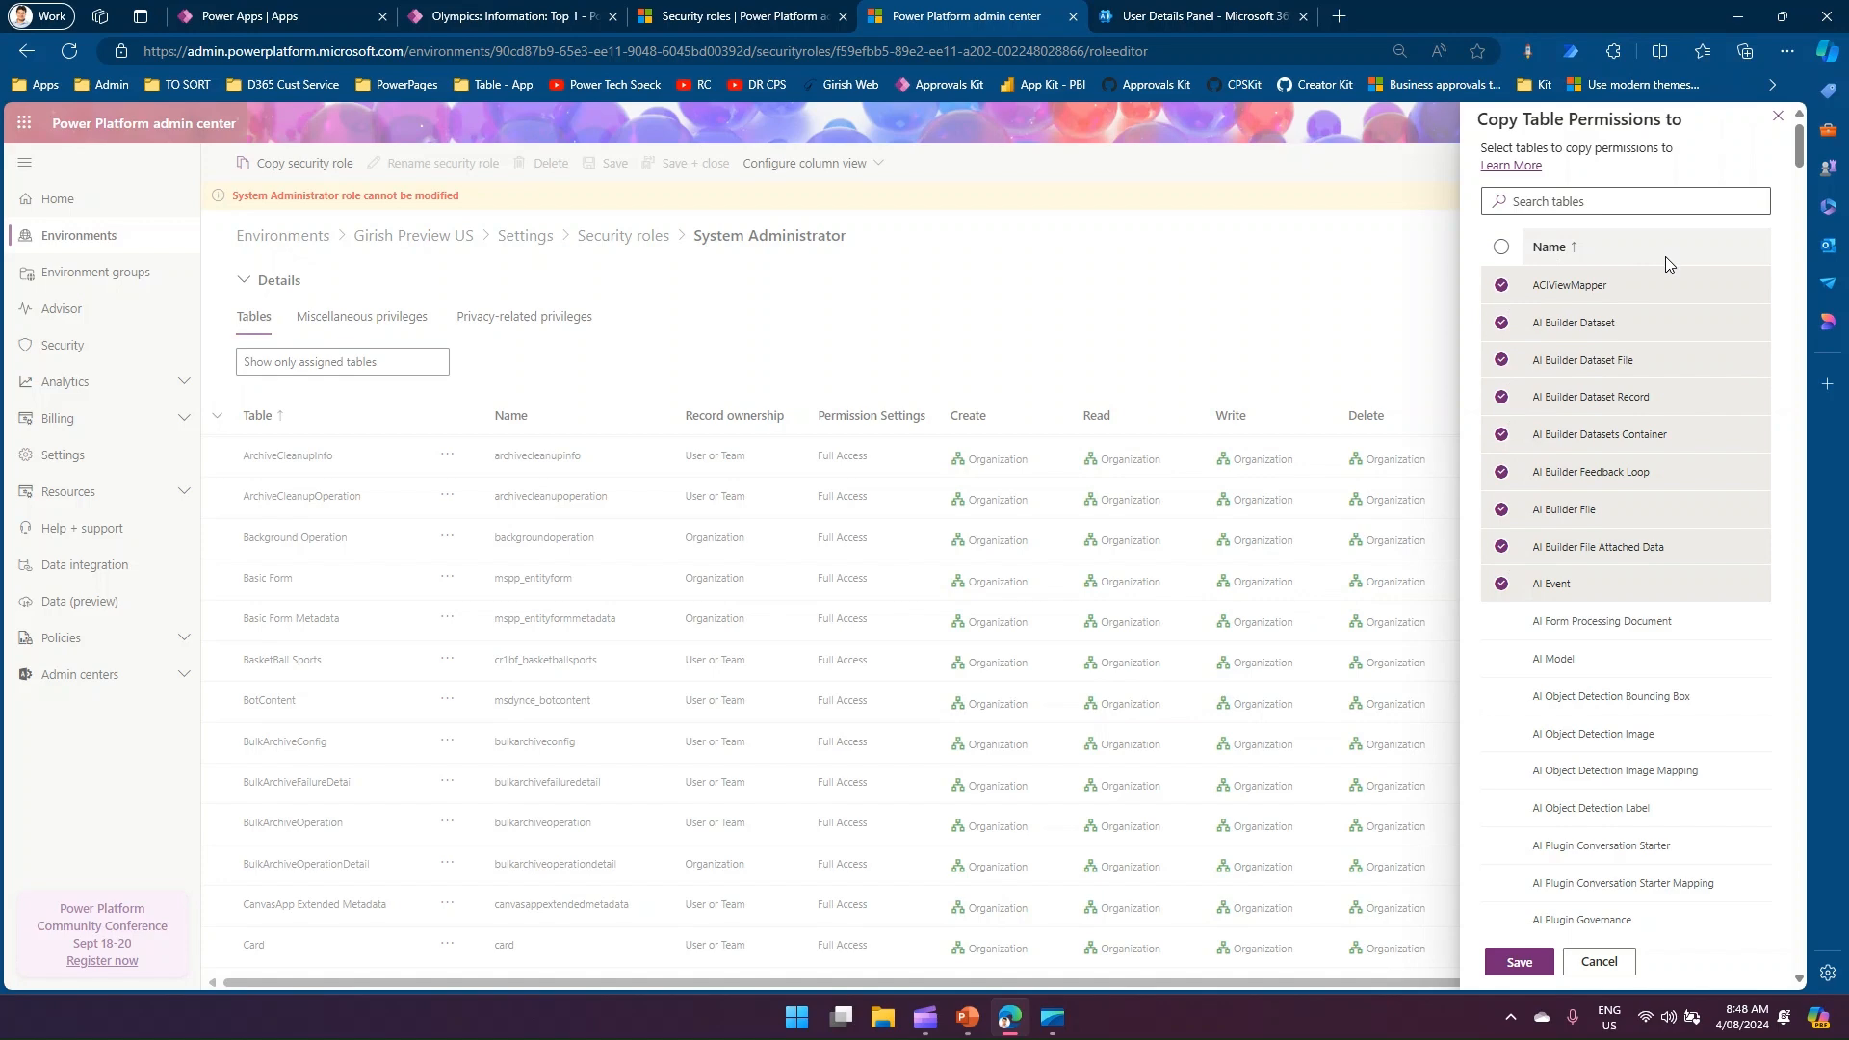
{"action": "left_click", "coordinate": [1599, 961]}
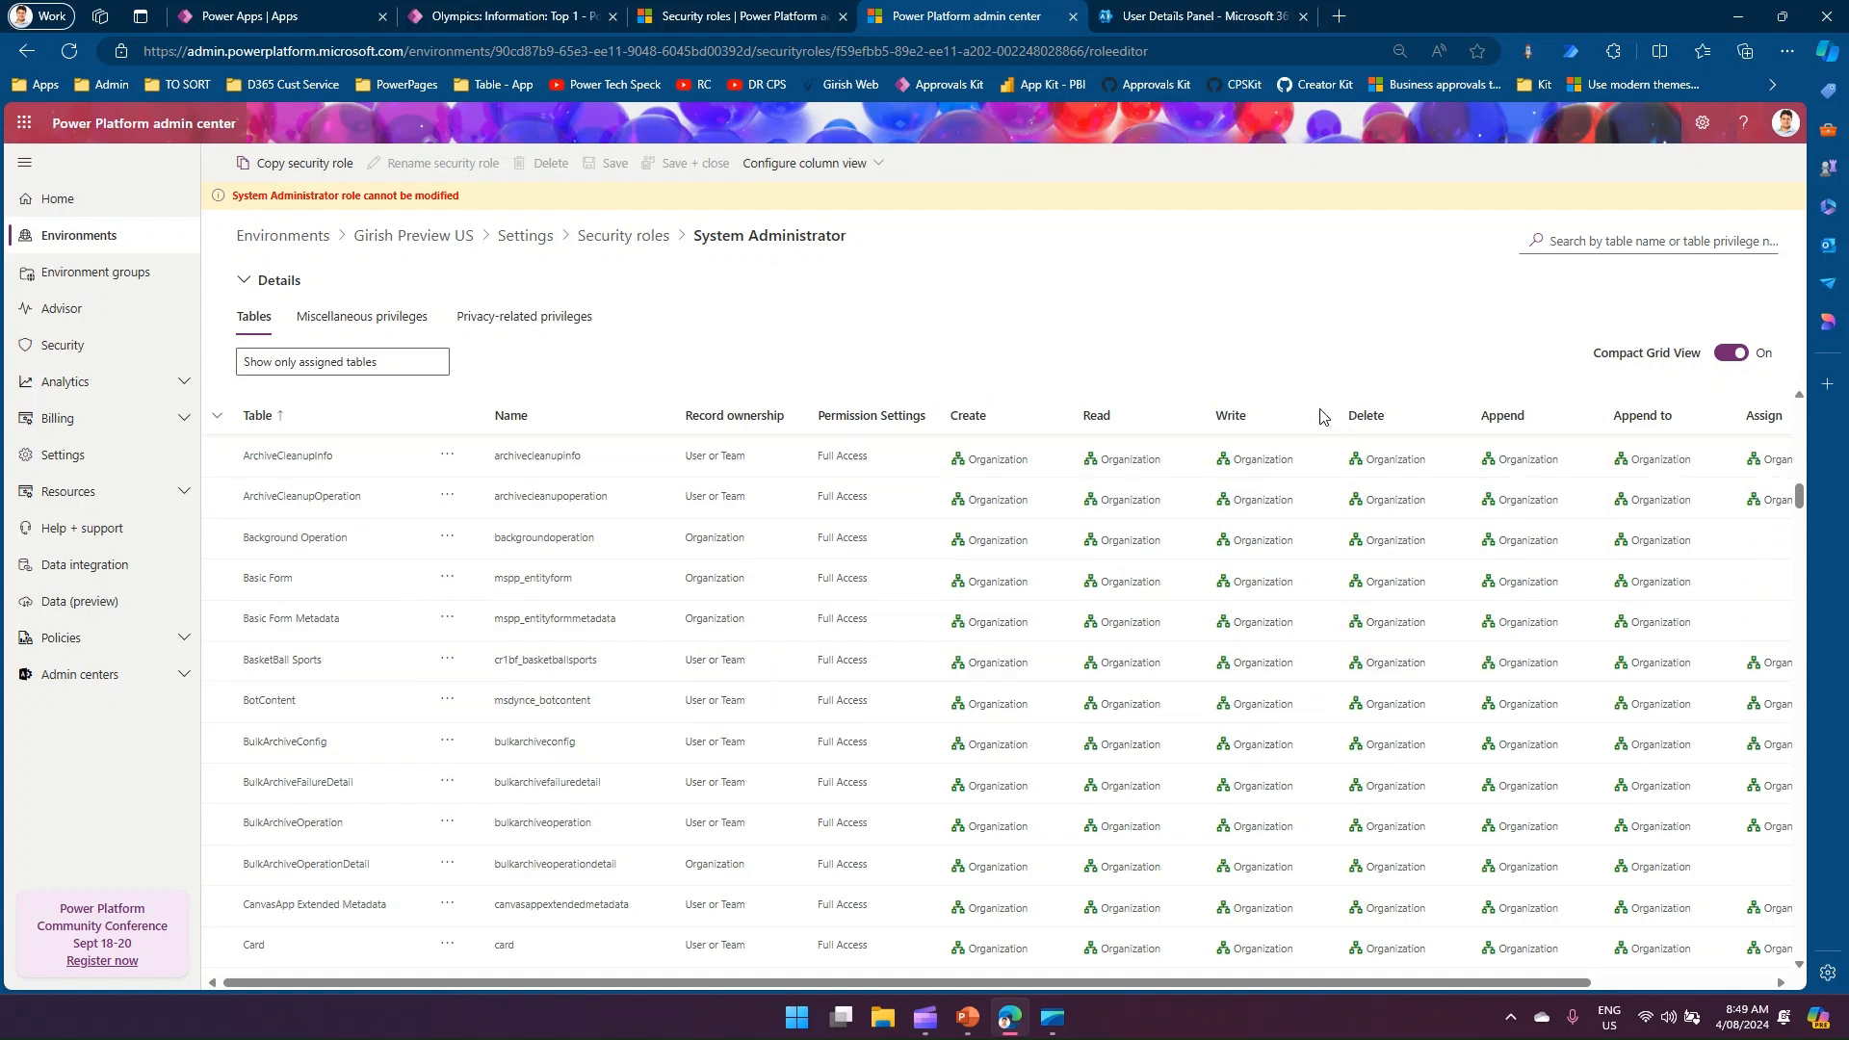
Review the System Administrator role's custom table privileges, highlighting the AIPlugin table's Create to Delete access levels
{"action": "scroll", "coordinate": [702, 632], "scroll_direction": "up", "scroll_amount": 5}
{"action": "scroll", "coordinate": [815, 670], "scroll_direction": "up", "scroll_amount": 3}
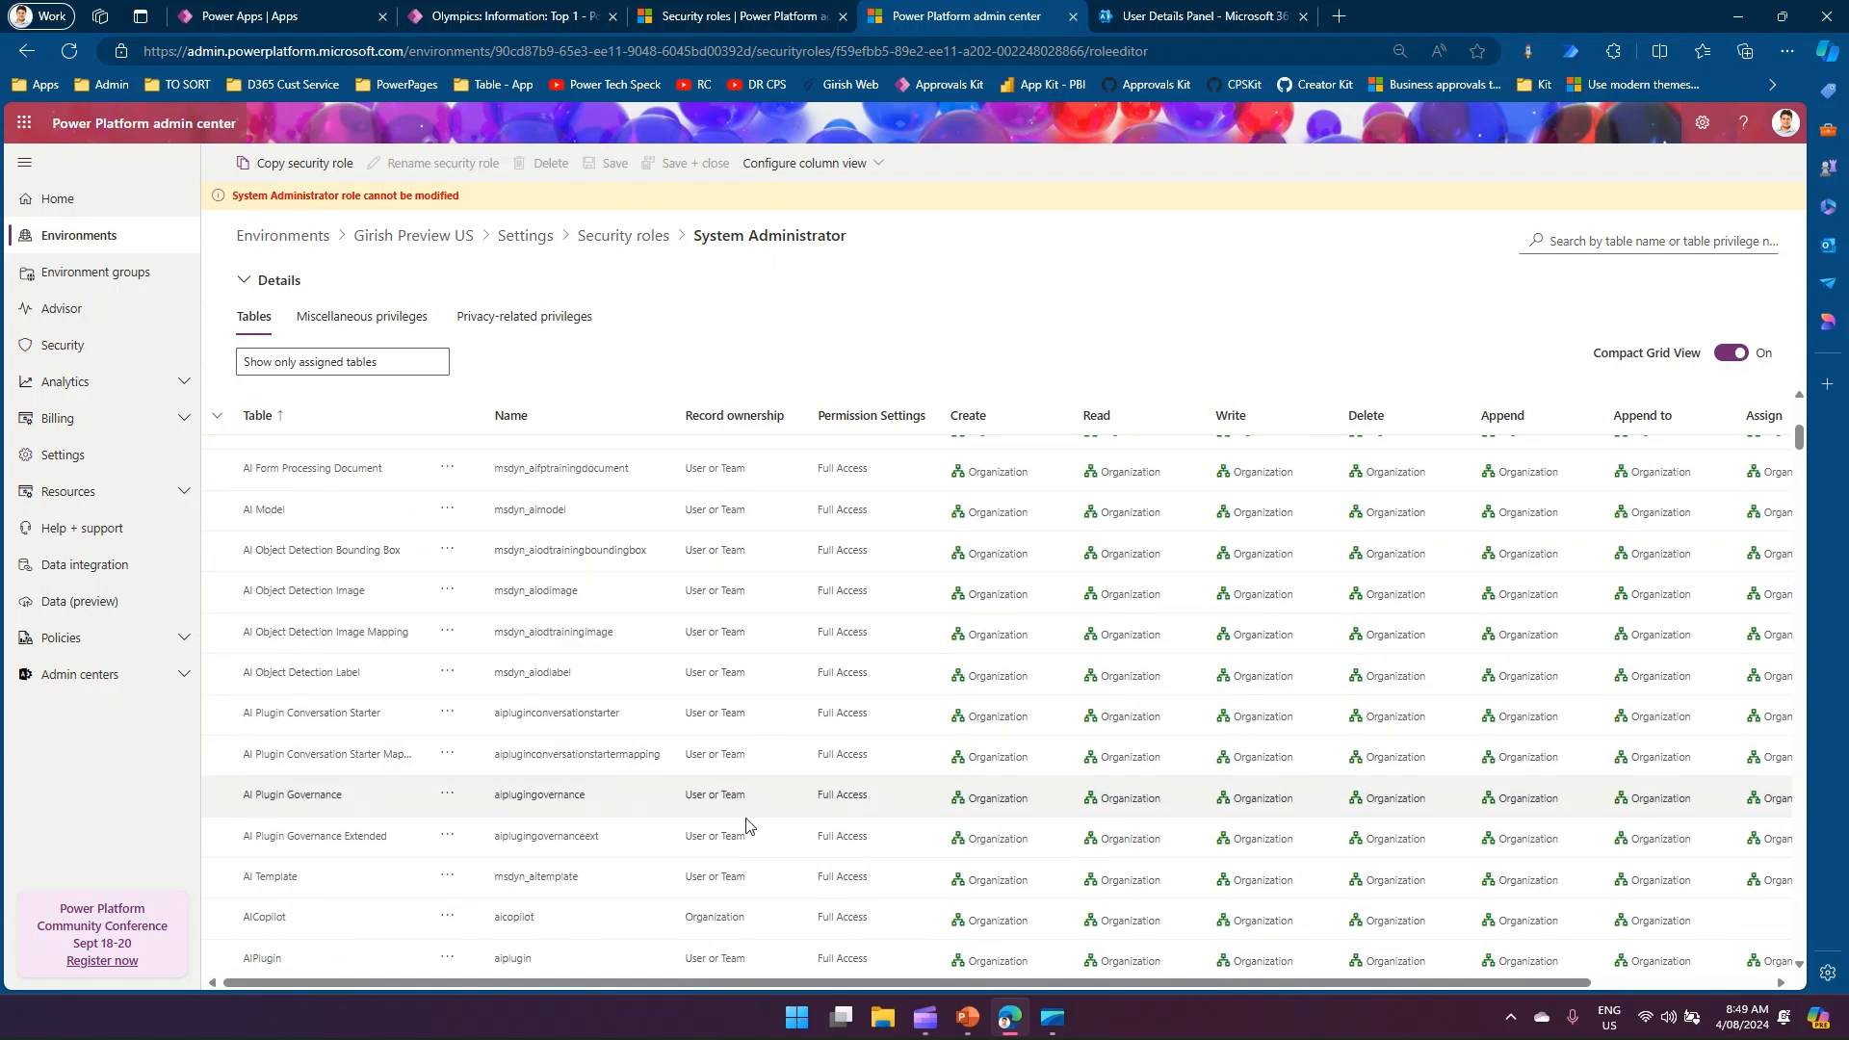
{"action": "scroll", "coordinate": [659, 818], "scroll_direction": "down", "scroll_amount": 3}
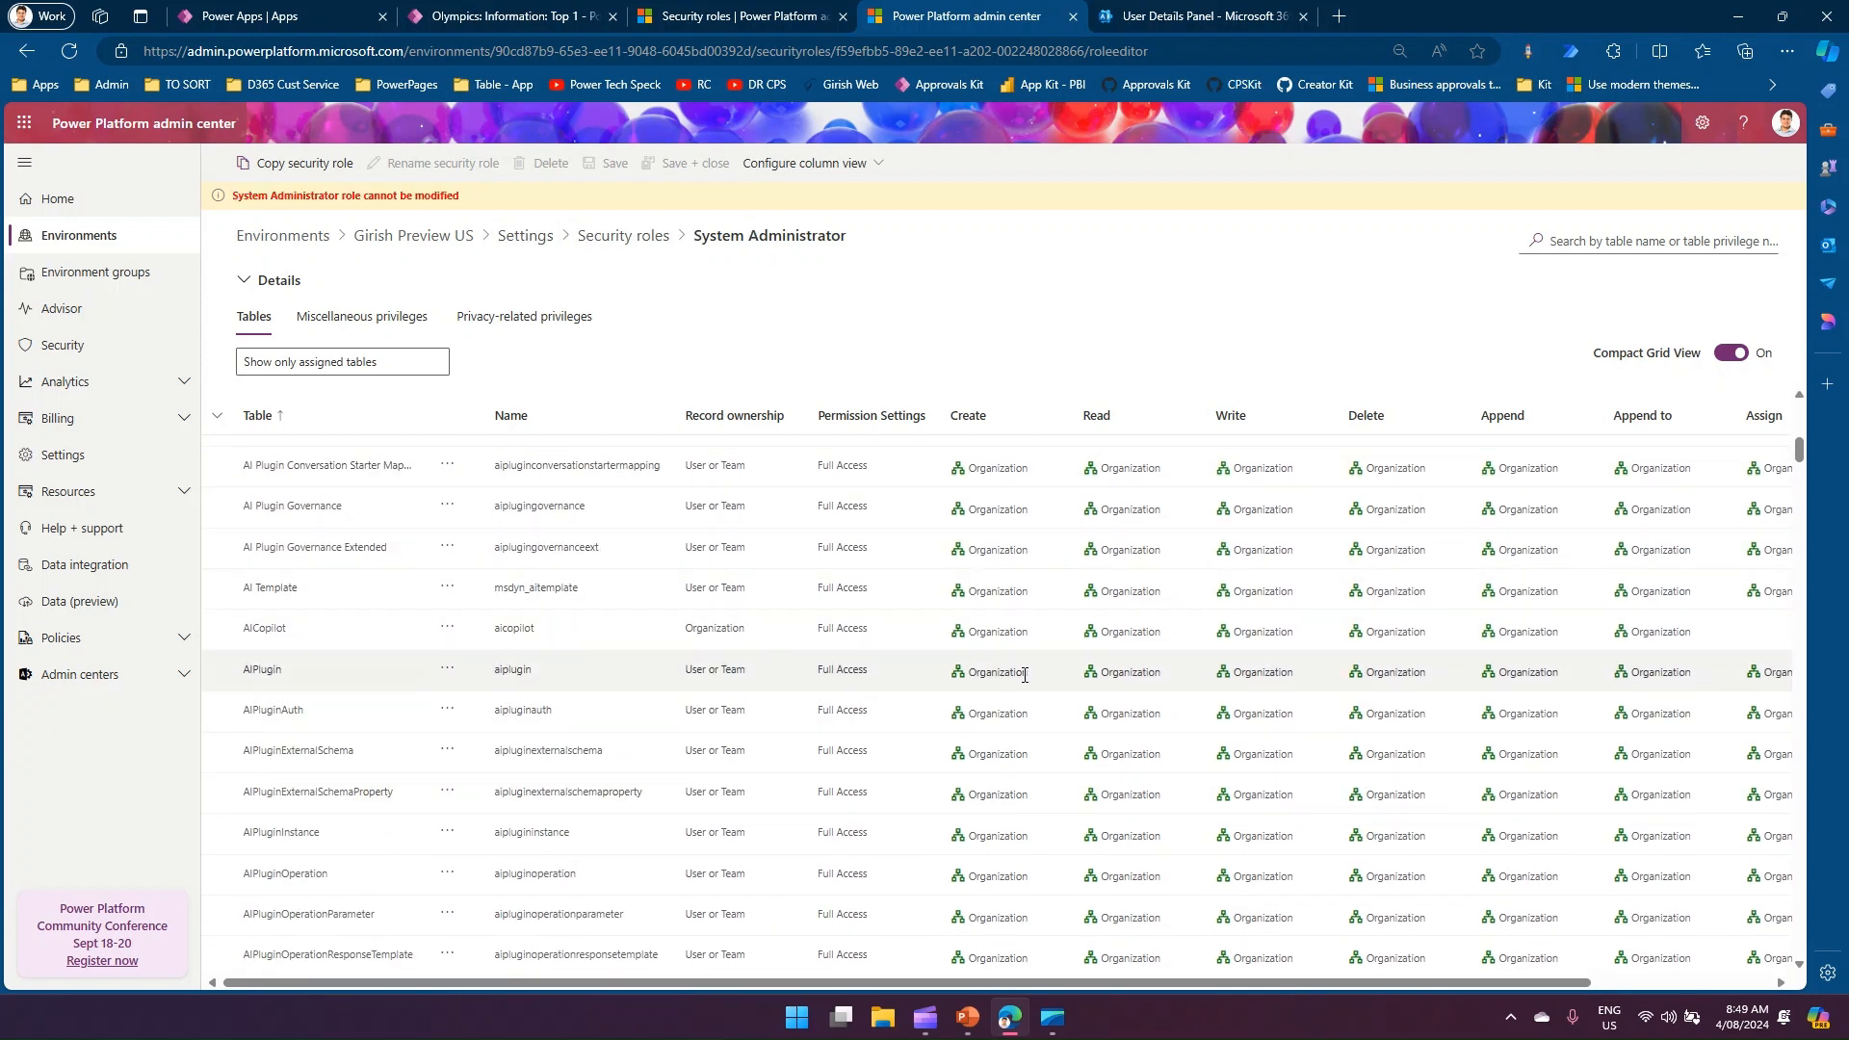
{"action": "left_click_drag", "start_coordinate": [950, 676], "coordinate": [1434, 671]}
{"action": "left_click", "coordinate": [1490, 677]}
Return to the security roles list, search it by the owner's first name and open the custom SysAdmin role
{"action": "left_click", "coordinate": [624, 237]}
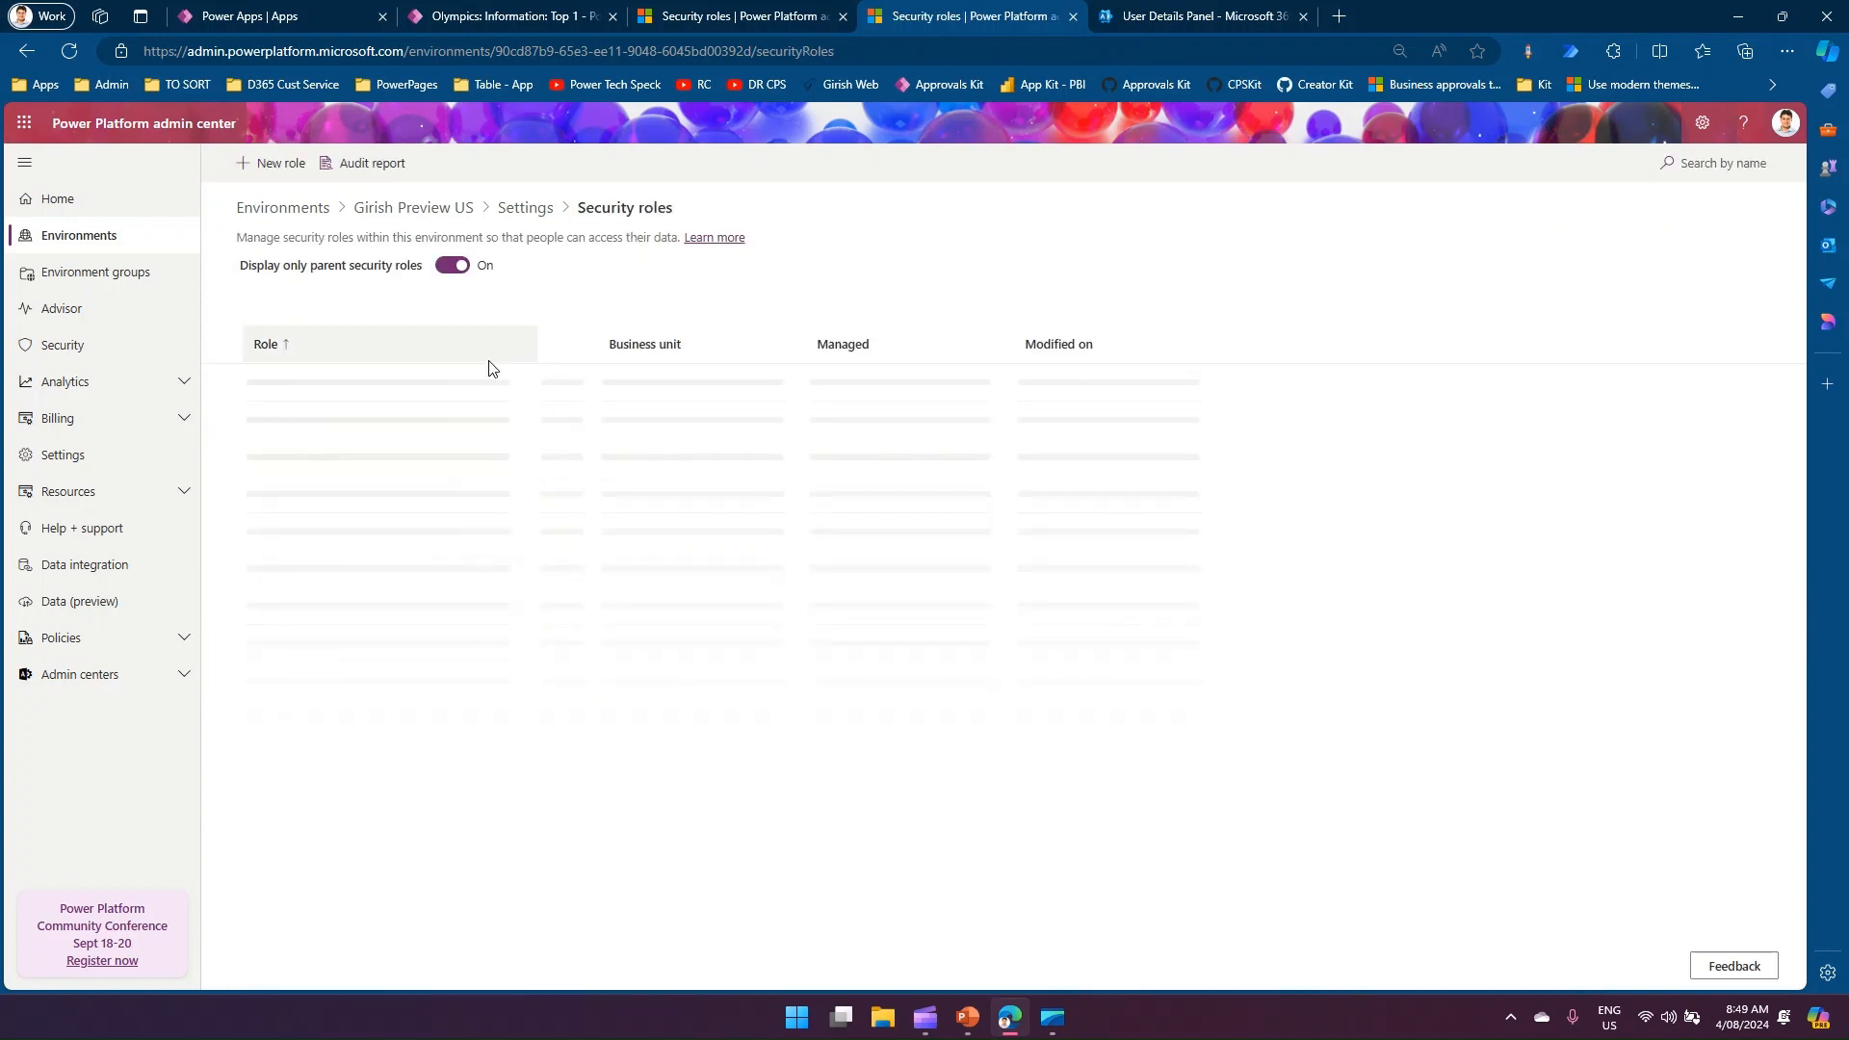
{"action": "left_click", "coordinate": [1713, 166]}
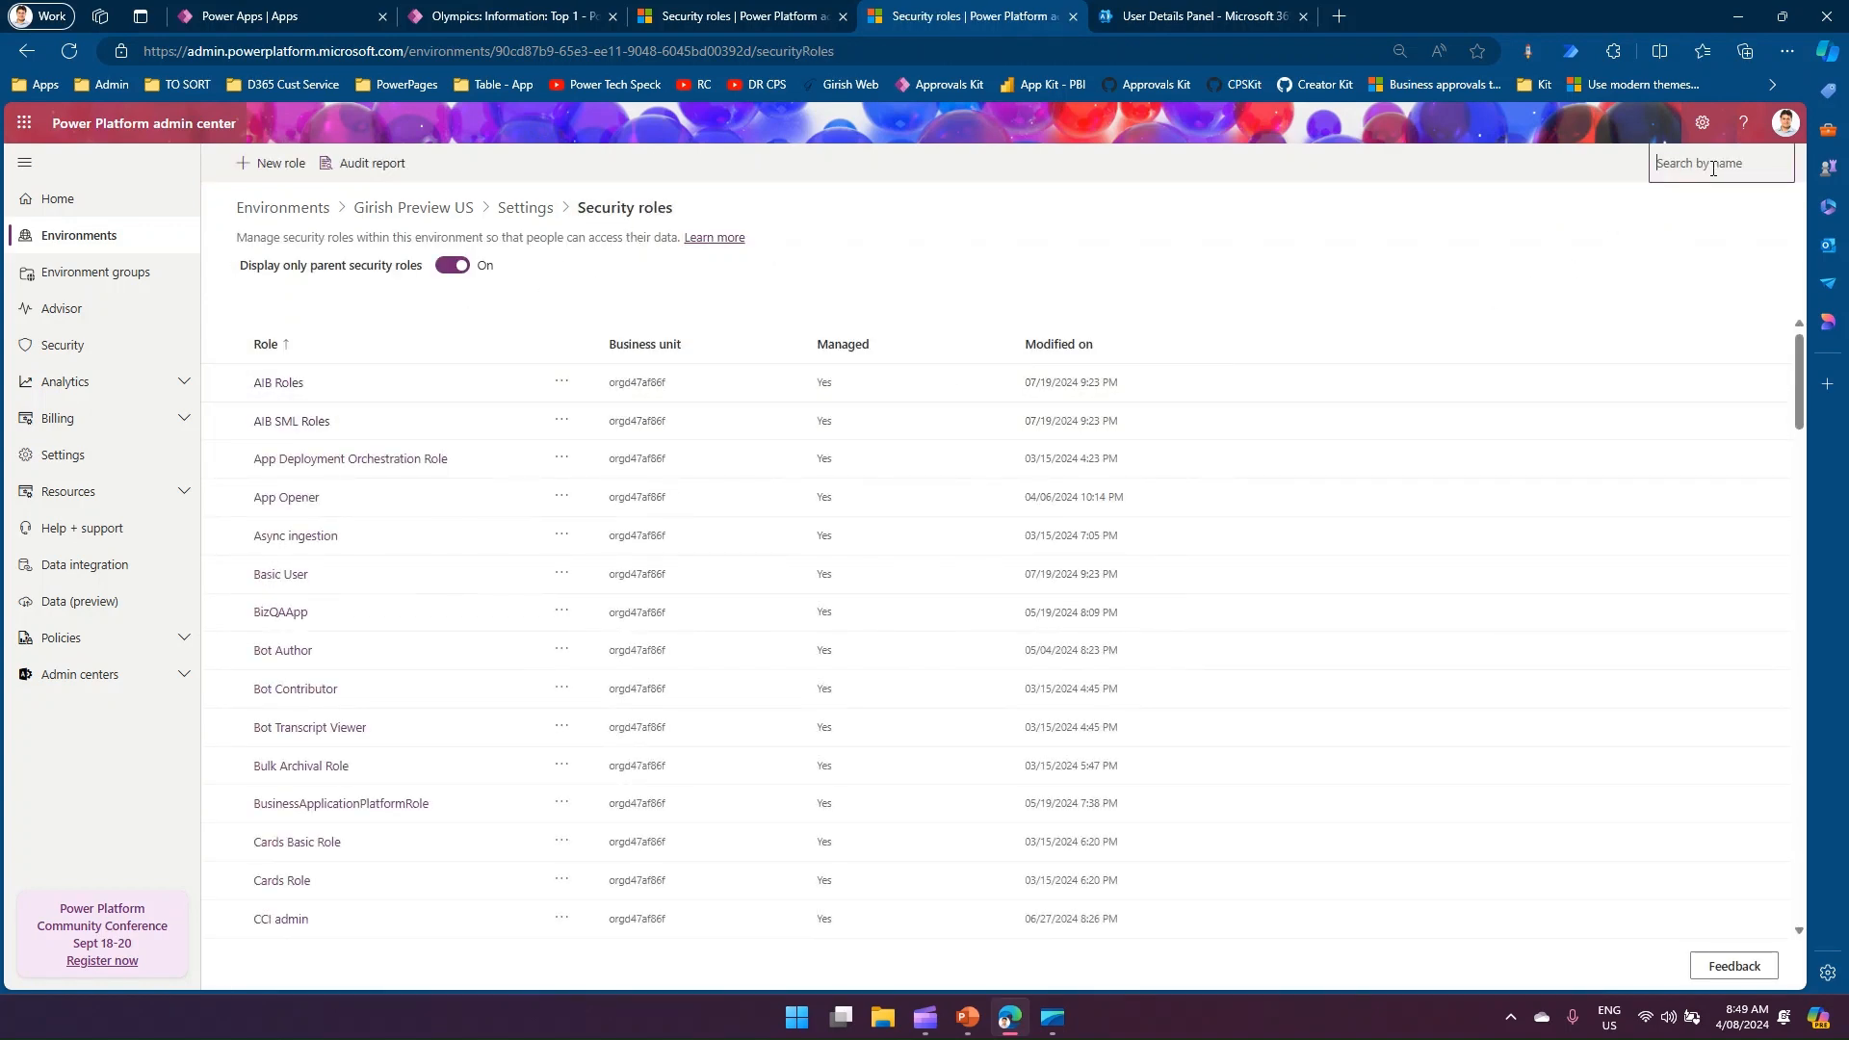
{"action": "type", "text": "girish"}
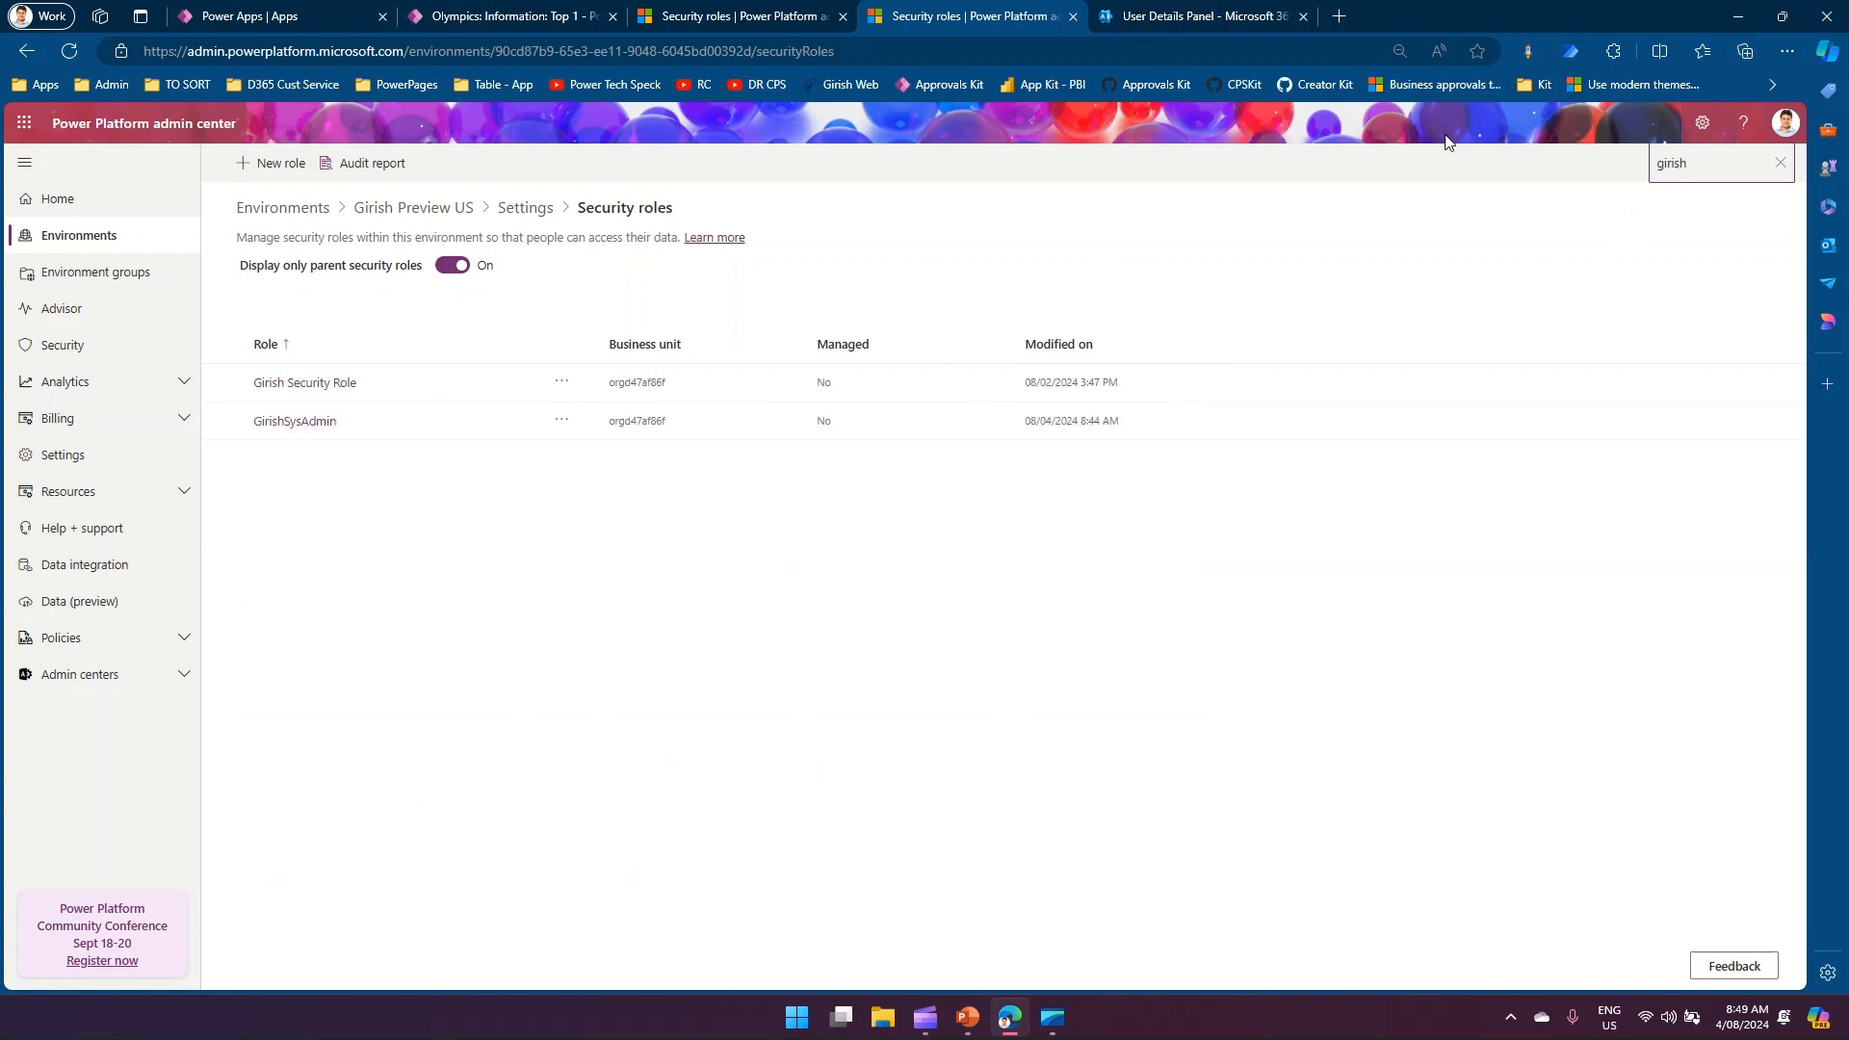
{"action": "left_click", "coordinate": [285, 423]}
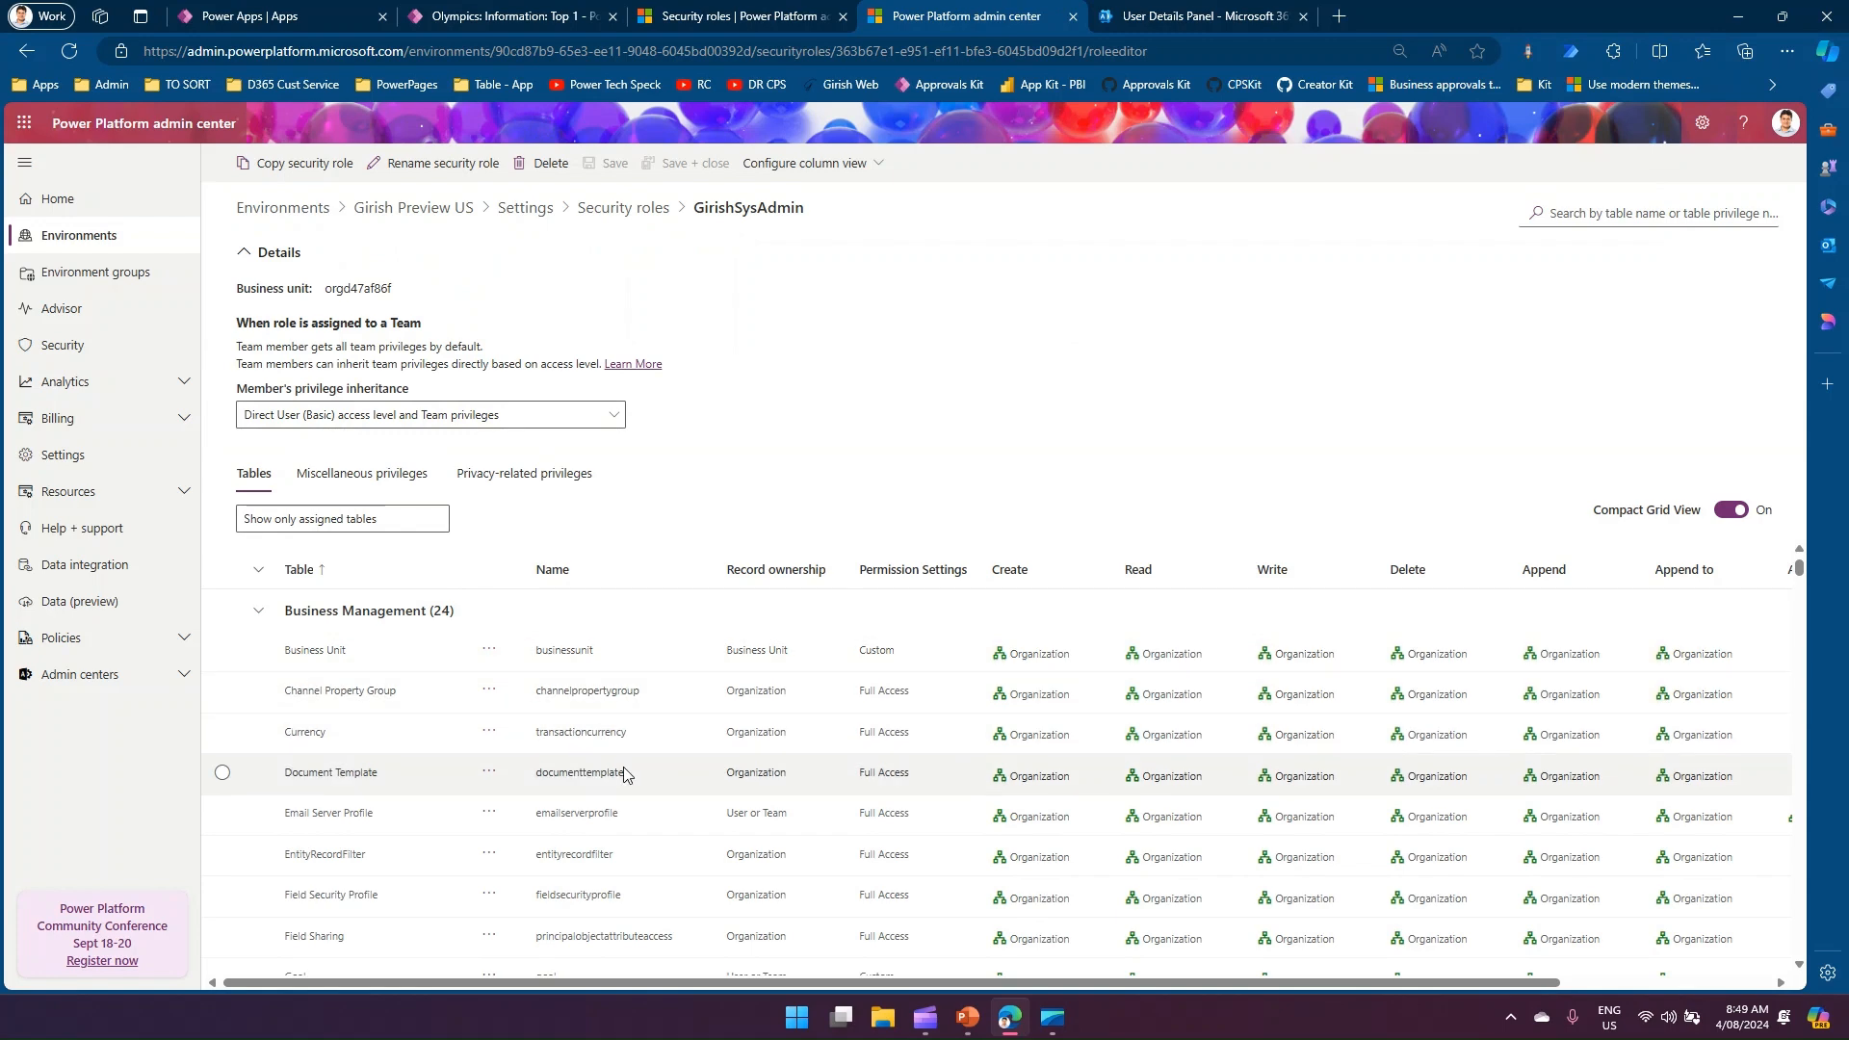
Collapse the Business Management, Business Process Flows and Core Records groups and locate the BasketBall Sports table among the custom tables
{"action": "scroll", "coordinate": [640, 775], "scroll_direction": "down", "scroll_amount": 2}
{"action": "scroll", "coordinate": [698, 833], "scroll_direction": "down", "scroll_amount": 2}
{"action": "scroll", "coordinate": [669, 847], "scroll_direction": "up", "scroll_amount": 4}
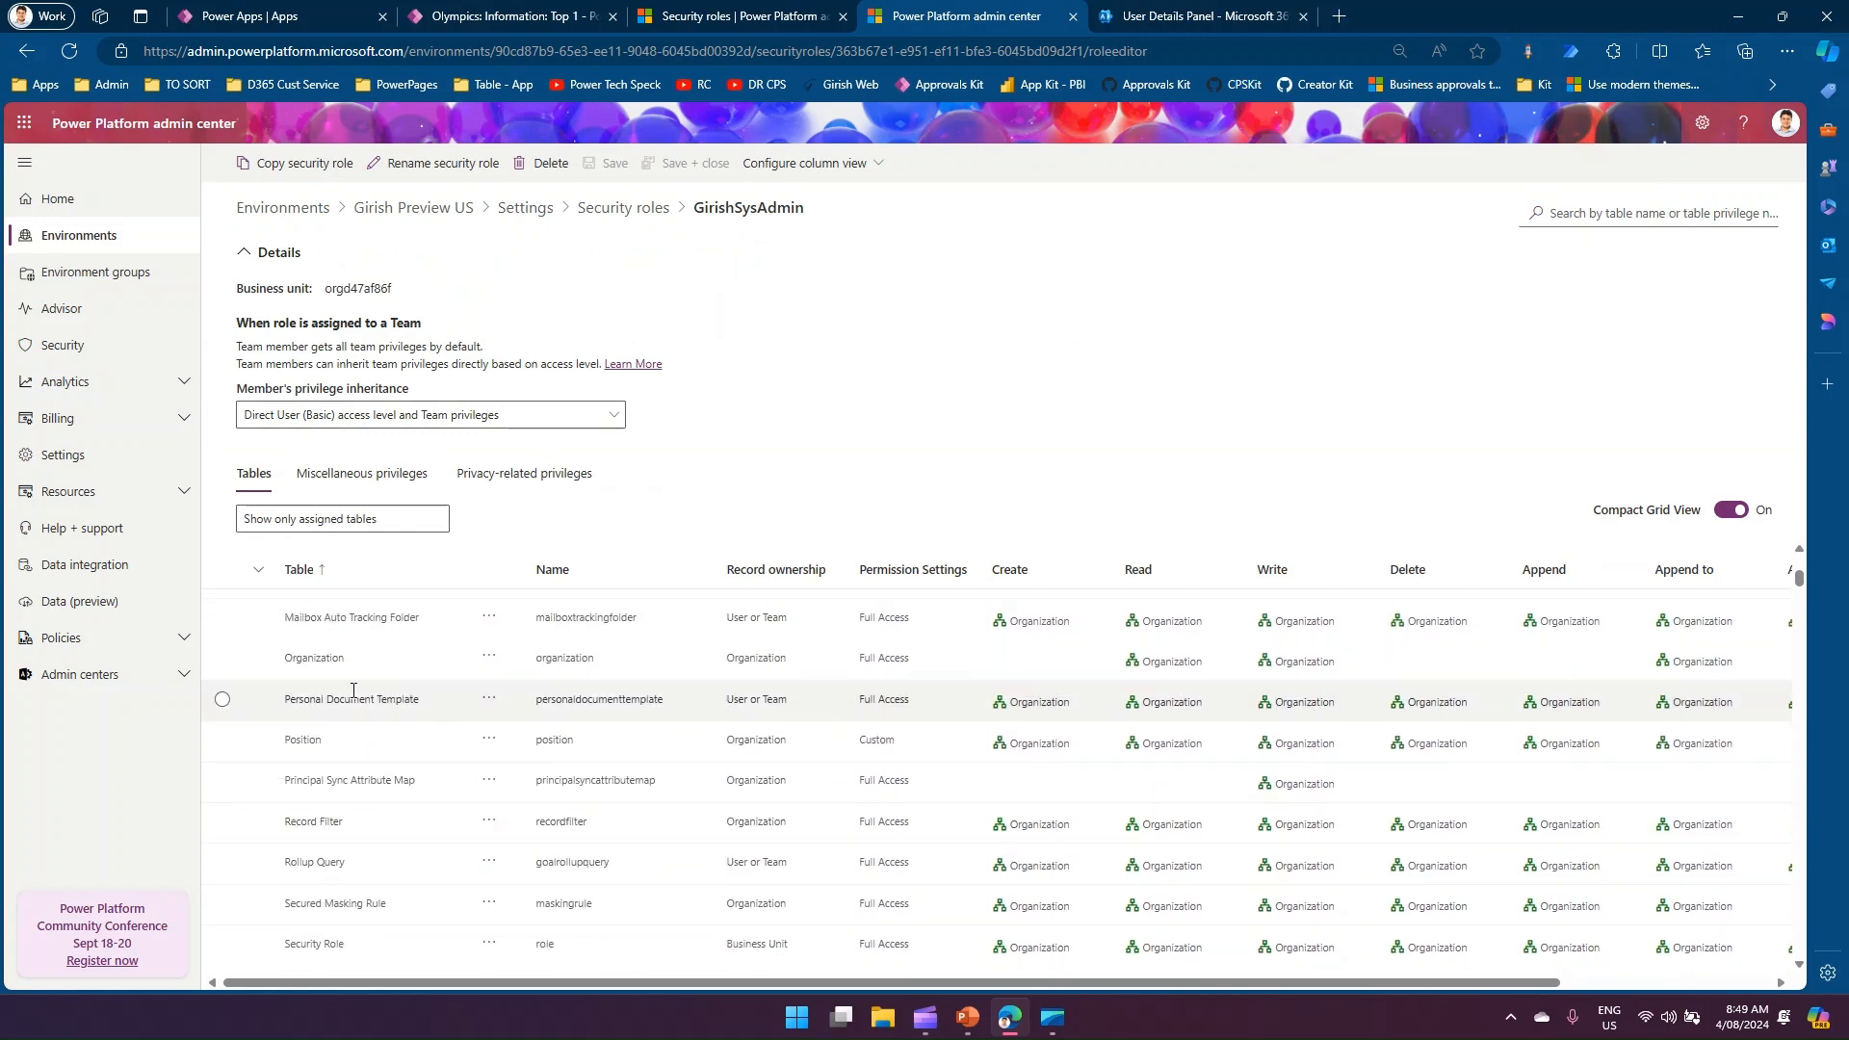
{"action": "left_click", "coordinate": [258, 610]}
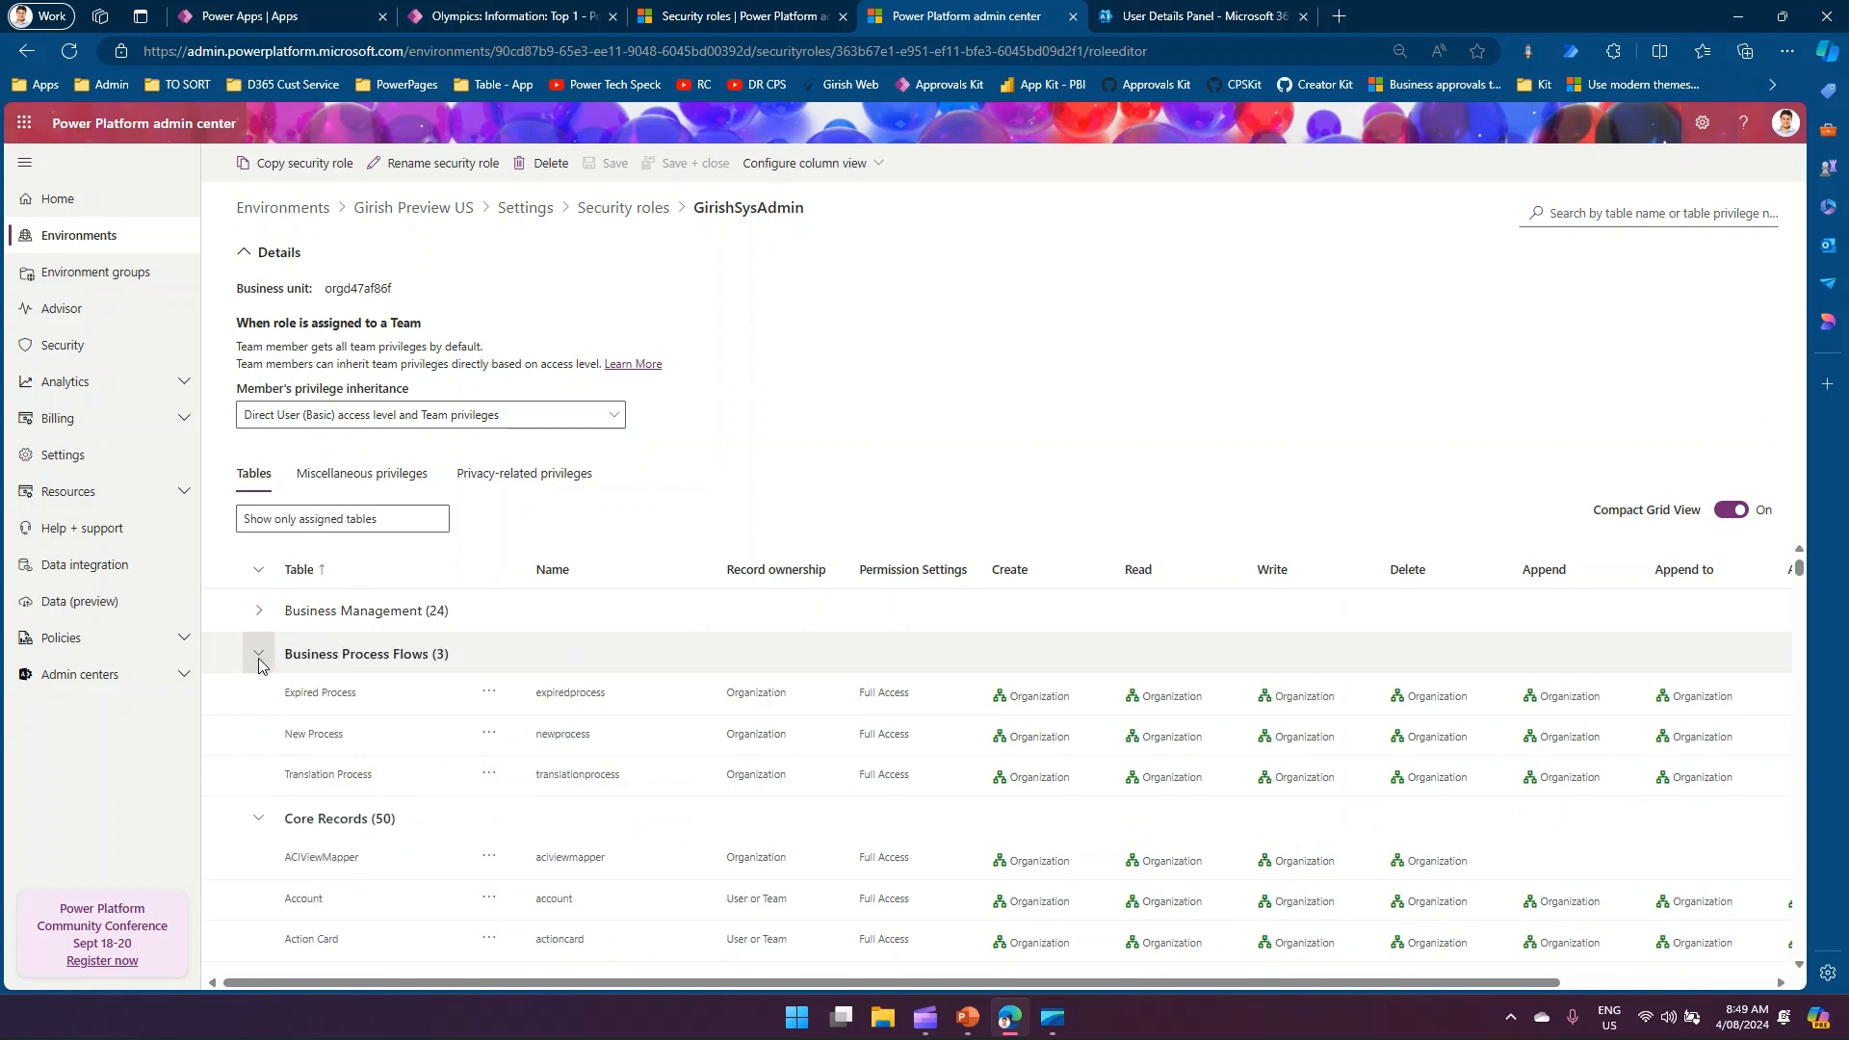
{"action": "left_click", "coordinate": [258, 654]}
{"action": "left_click", "coordinate": [258, 695]}
{"action": "scroll", "coordinate": [381, 789], "scroll_direction": "down", "scroll_amount": 8}
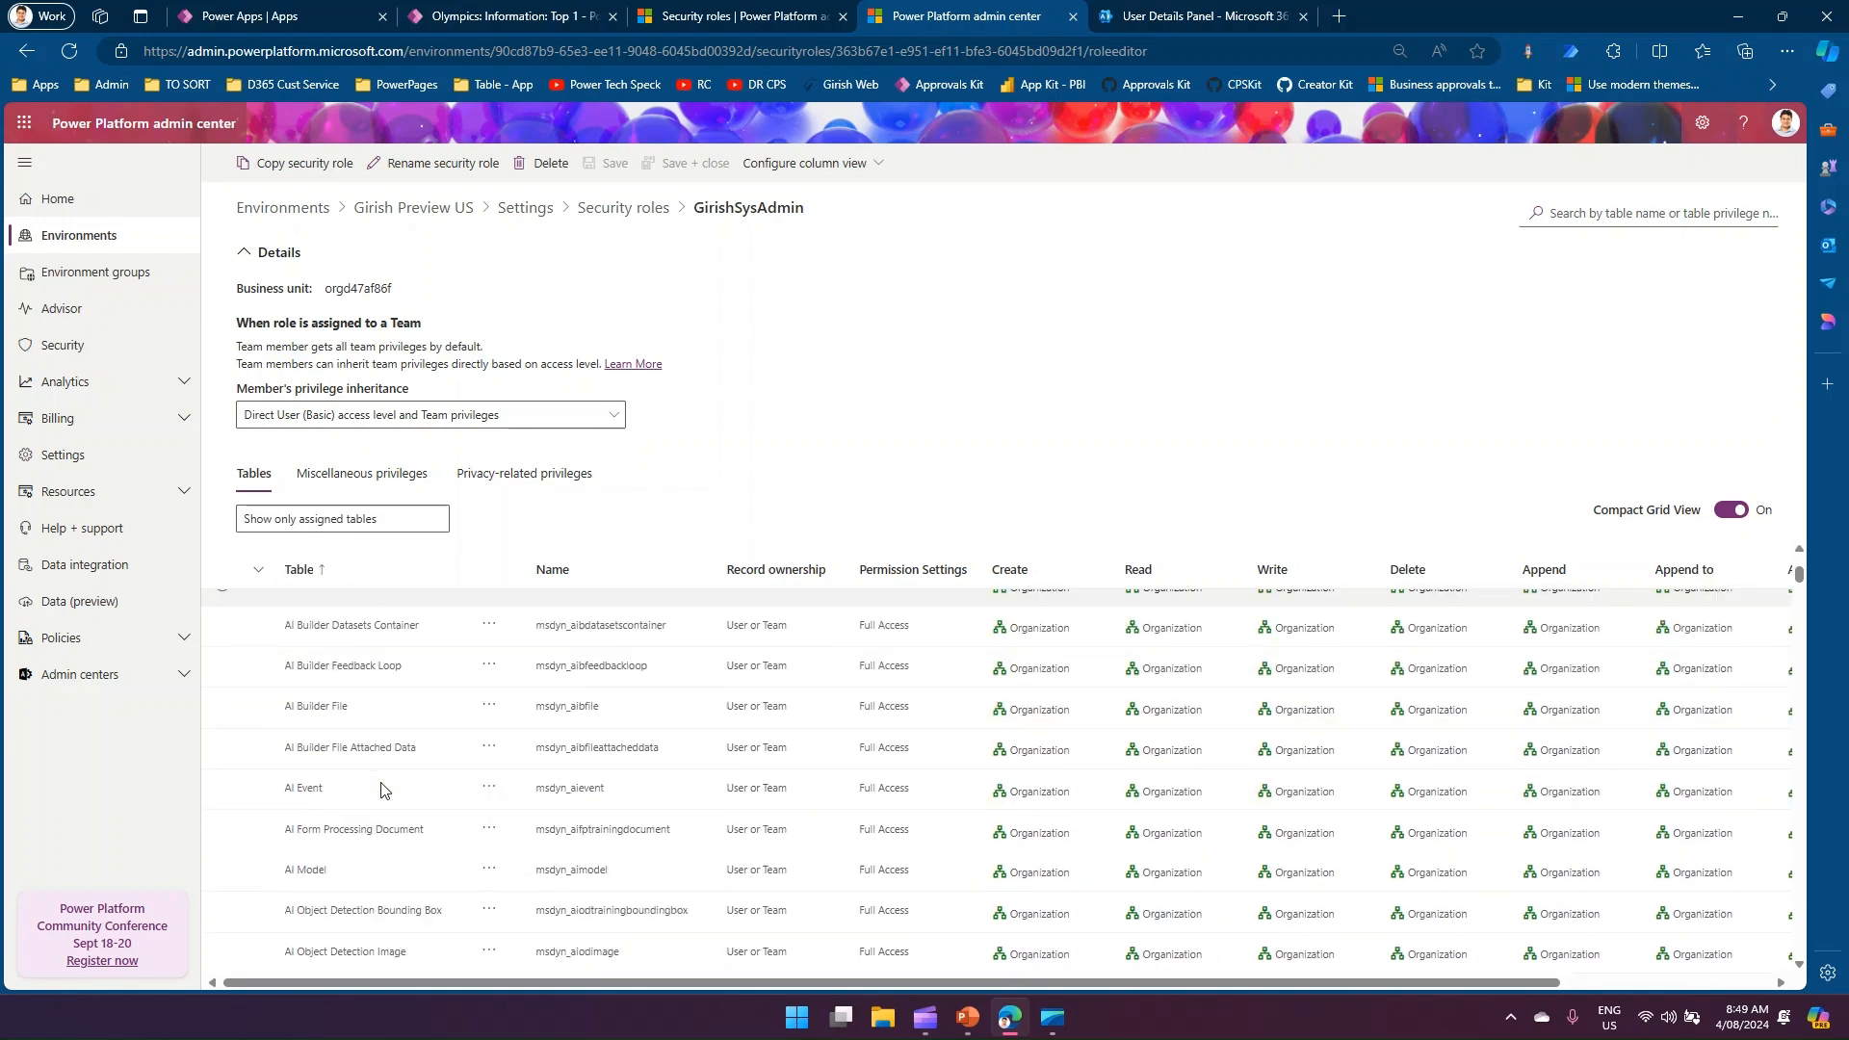
{"action": "scroll", "coordinate": [394, 828], "scroll_direction": "down", "scroll_amount": 4}
{"action": "scroll", "coordinate": [408, 843], "scroll_direction": "down", "scroll_amount": 6}
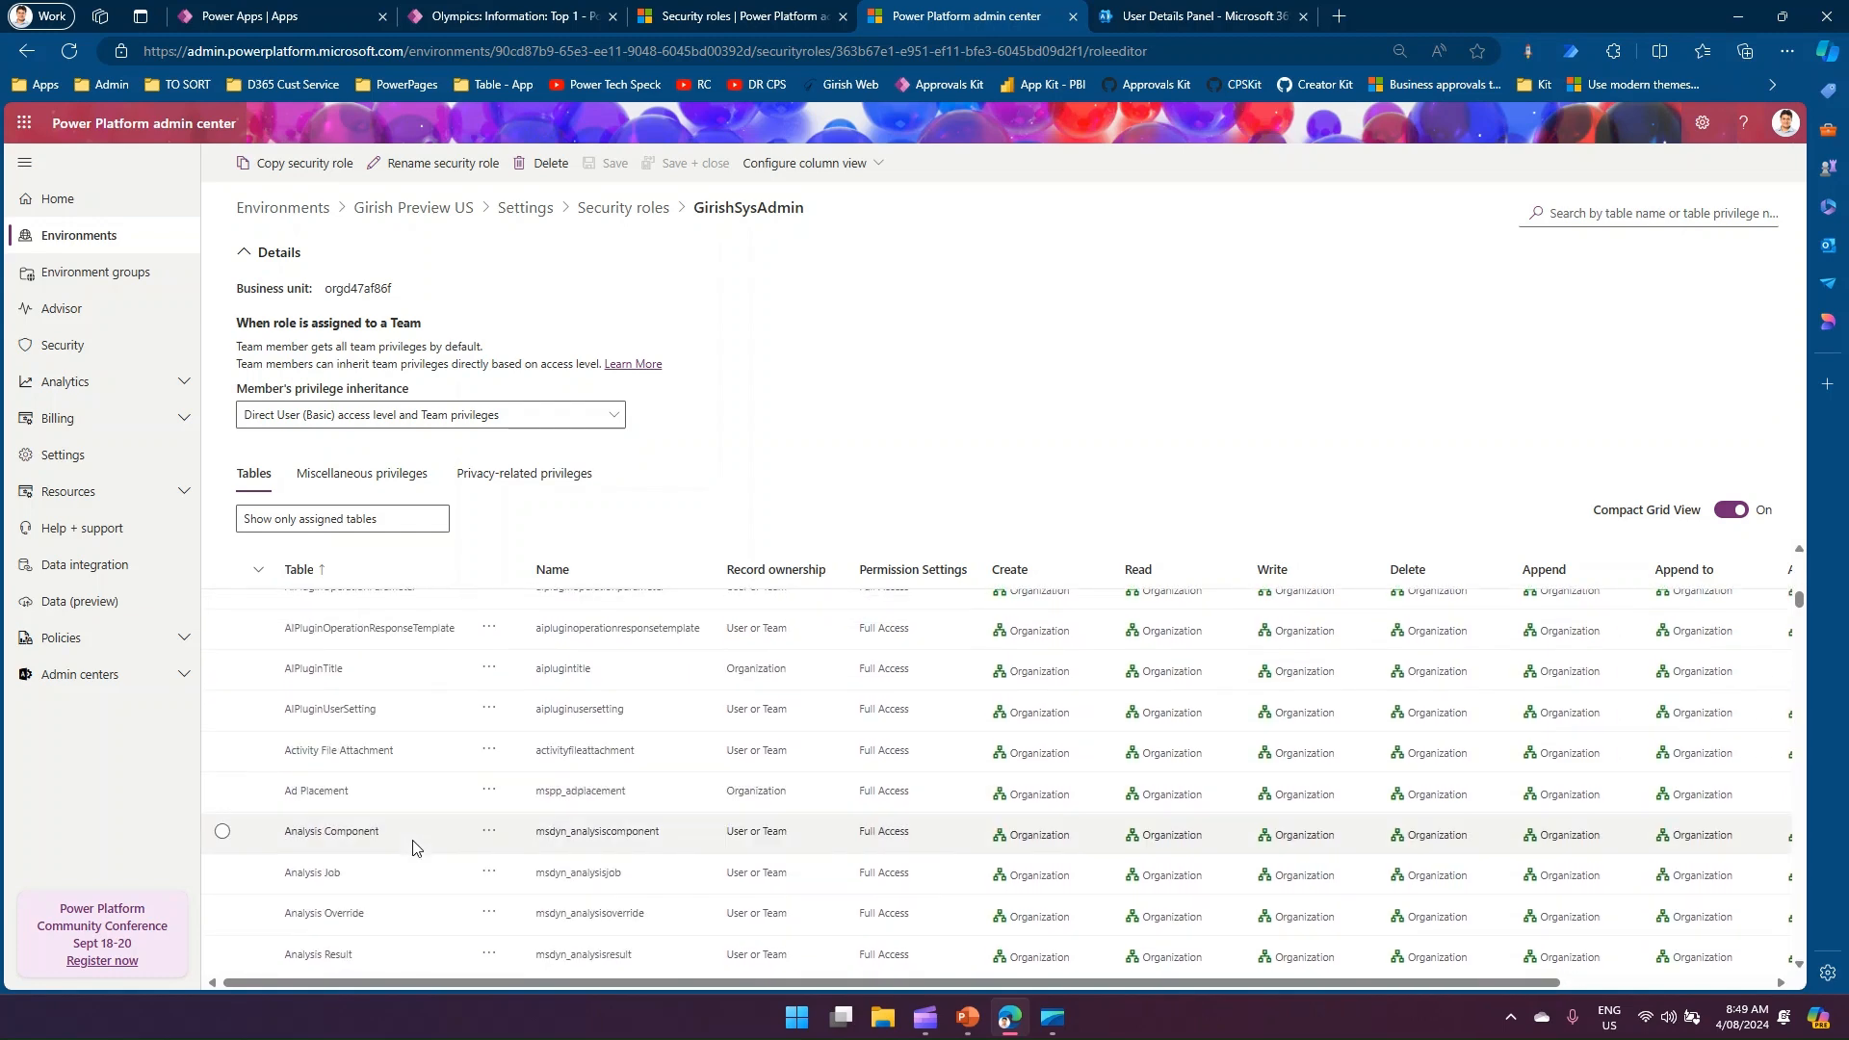
{"action": "scroll", "coordinate": [414, 847], "scroll_direction": "down", "scroll_amount": 2}
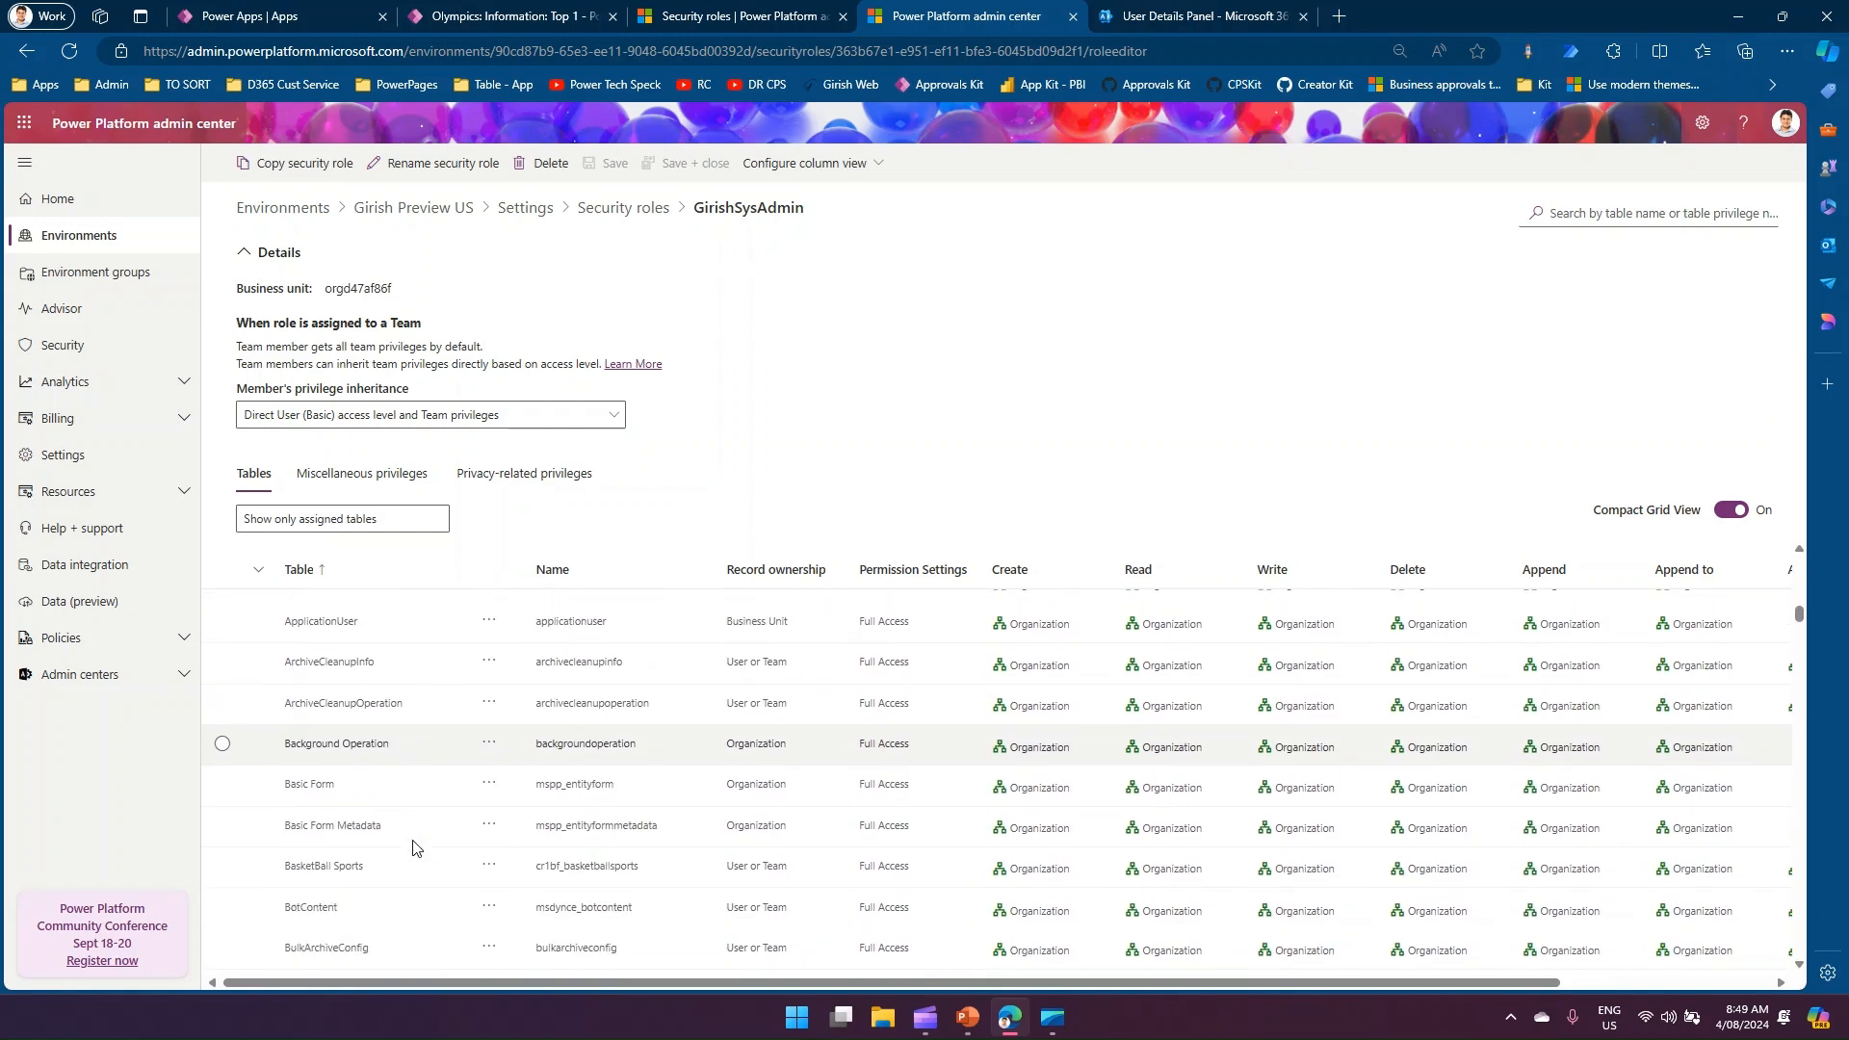
Set the BasketBall Sports privileges to None for Create and Read, Business Unit for Write, and Parent: Child Business Unit for Delete
{"action": "left_click", "coordinate": [488, 866]}
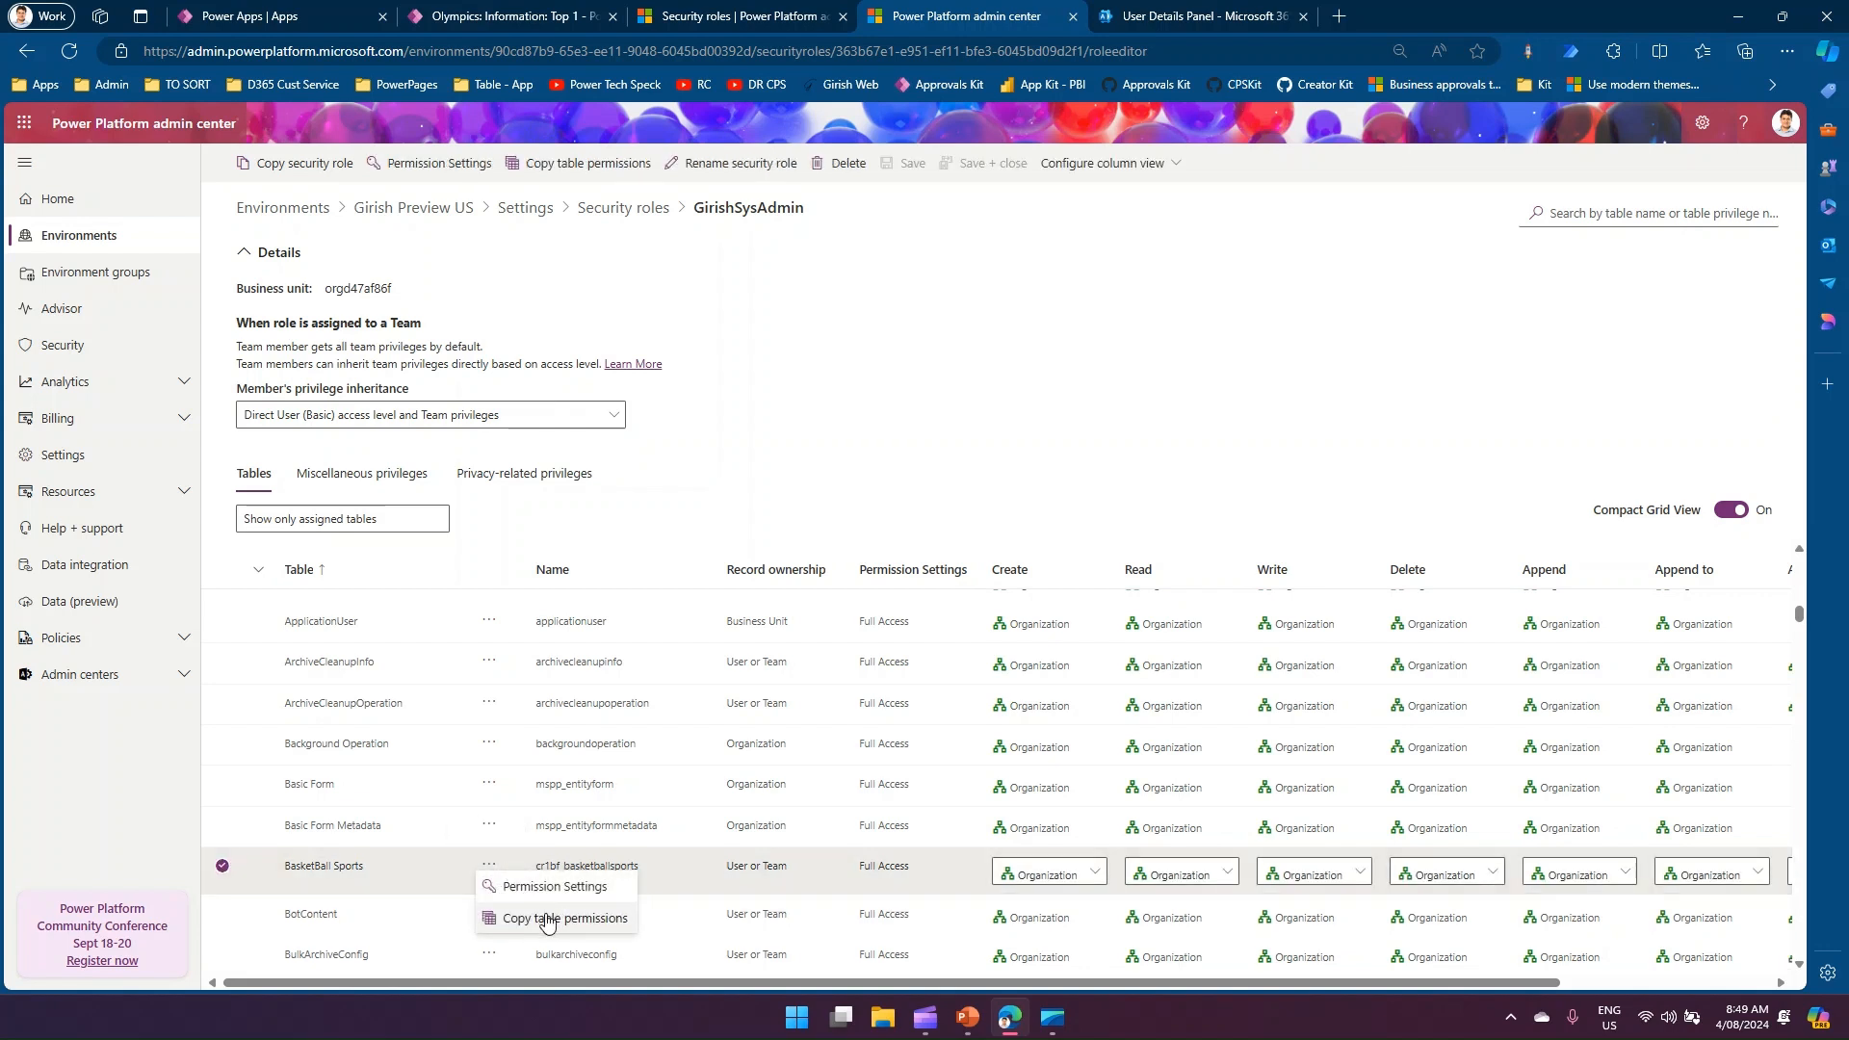
{"action": "left_click", "coordinate": [464, 868]}
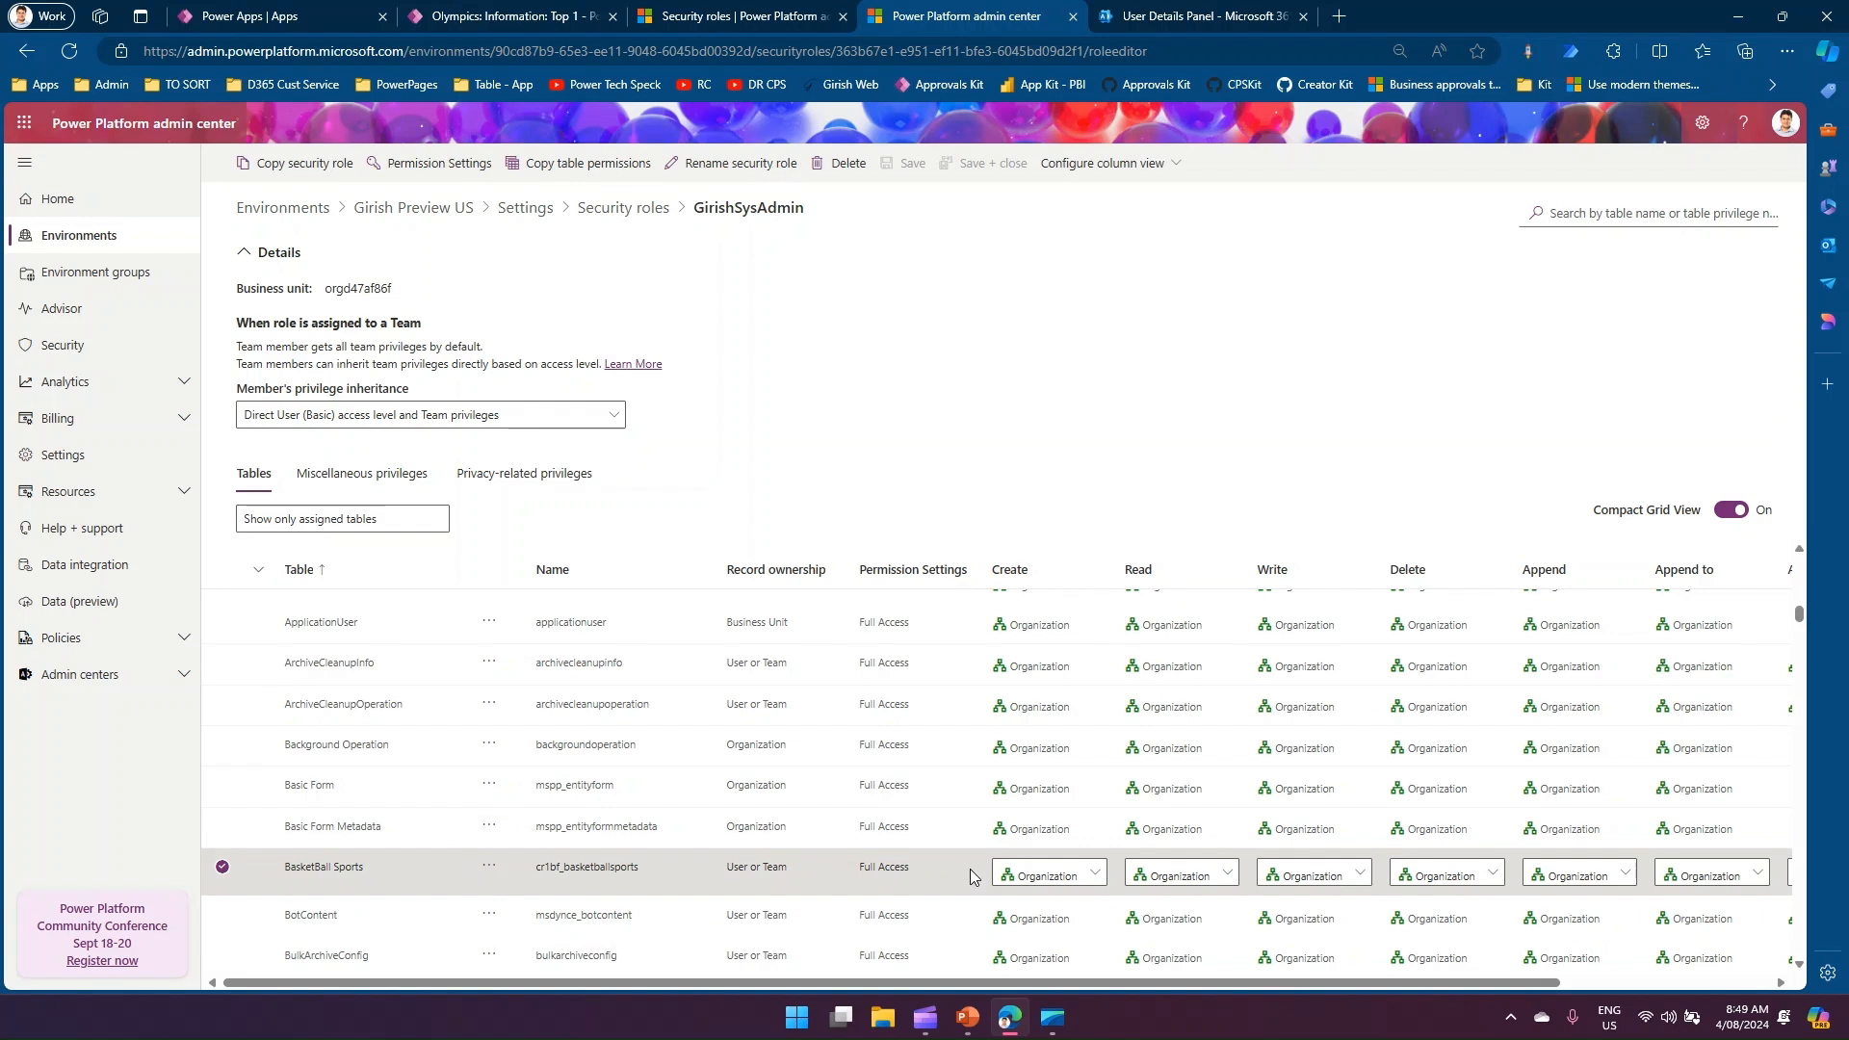
{"action": "left_click", "coordinate": [1099, 884]}
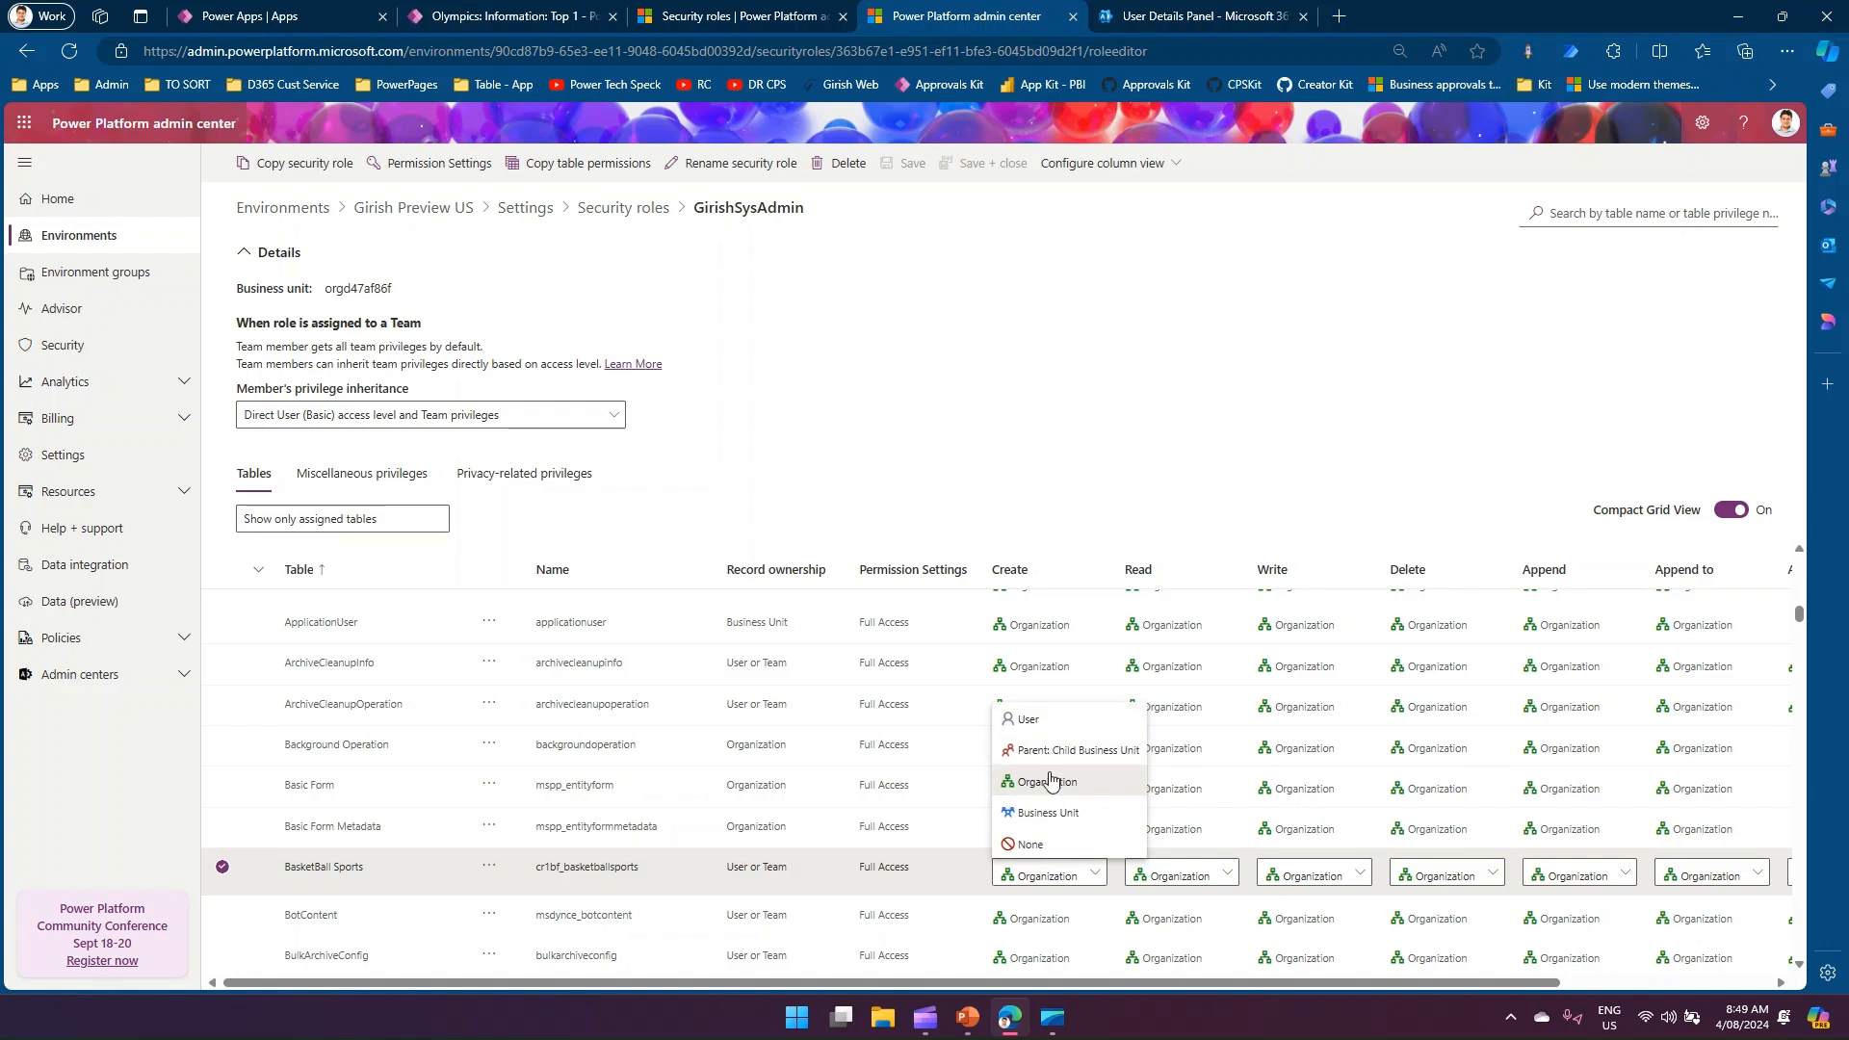
{"action": "left_click", "coordinate": [1042, 844]}
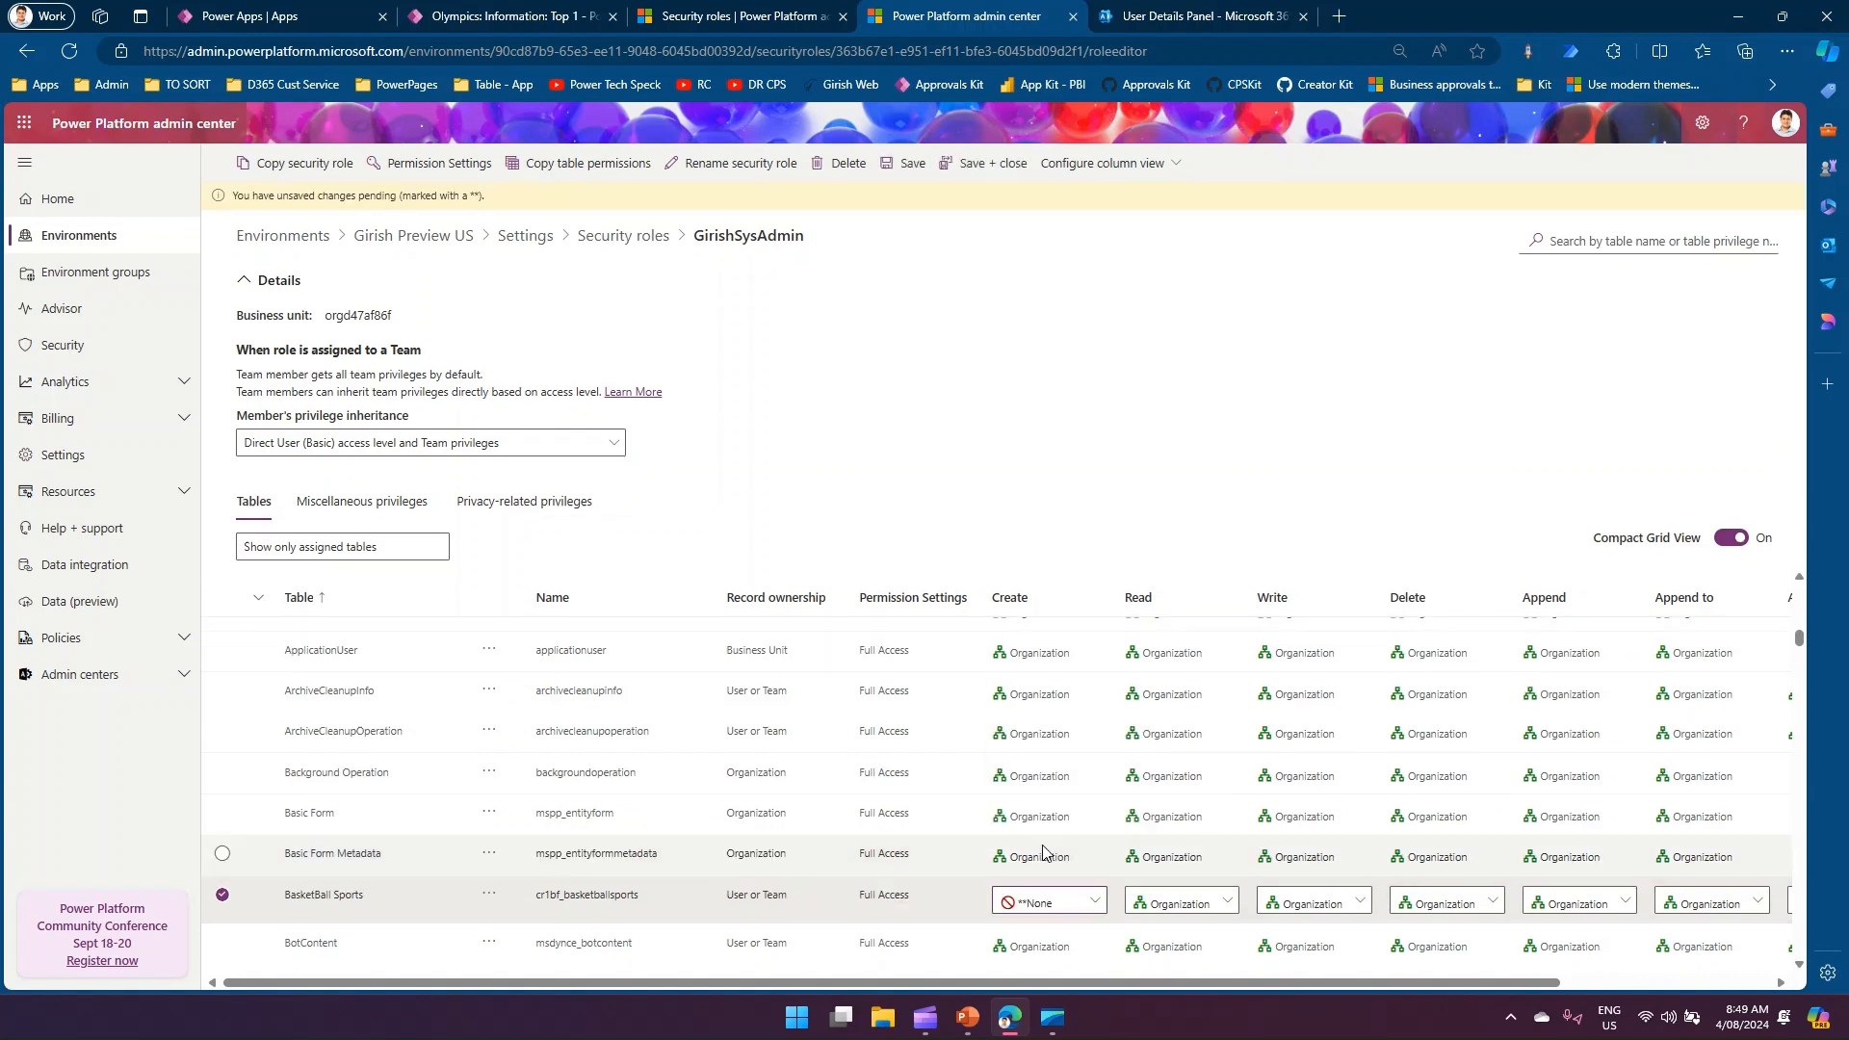
{"action": "left_click", "coordinate": [1170, 902]}
{"action": "left_click", "coordinate": [1161, 874]}
{"action": "left_click", "coordinate": [1324, 901]}
{"action": "left_click", "coordinate": [1319, 843]}
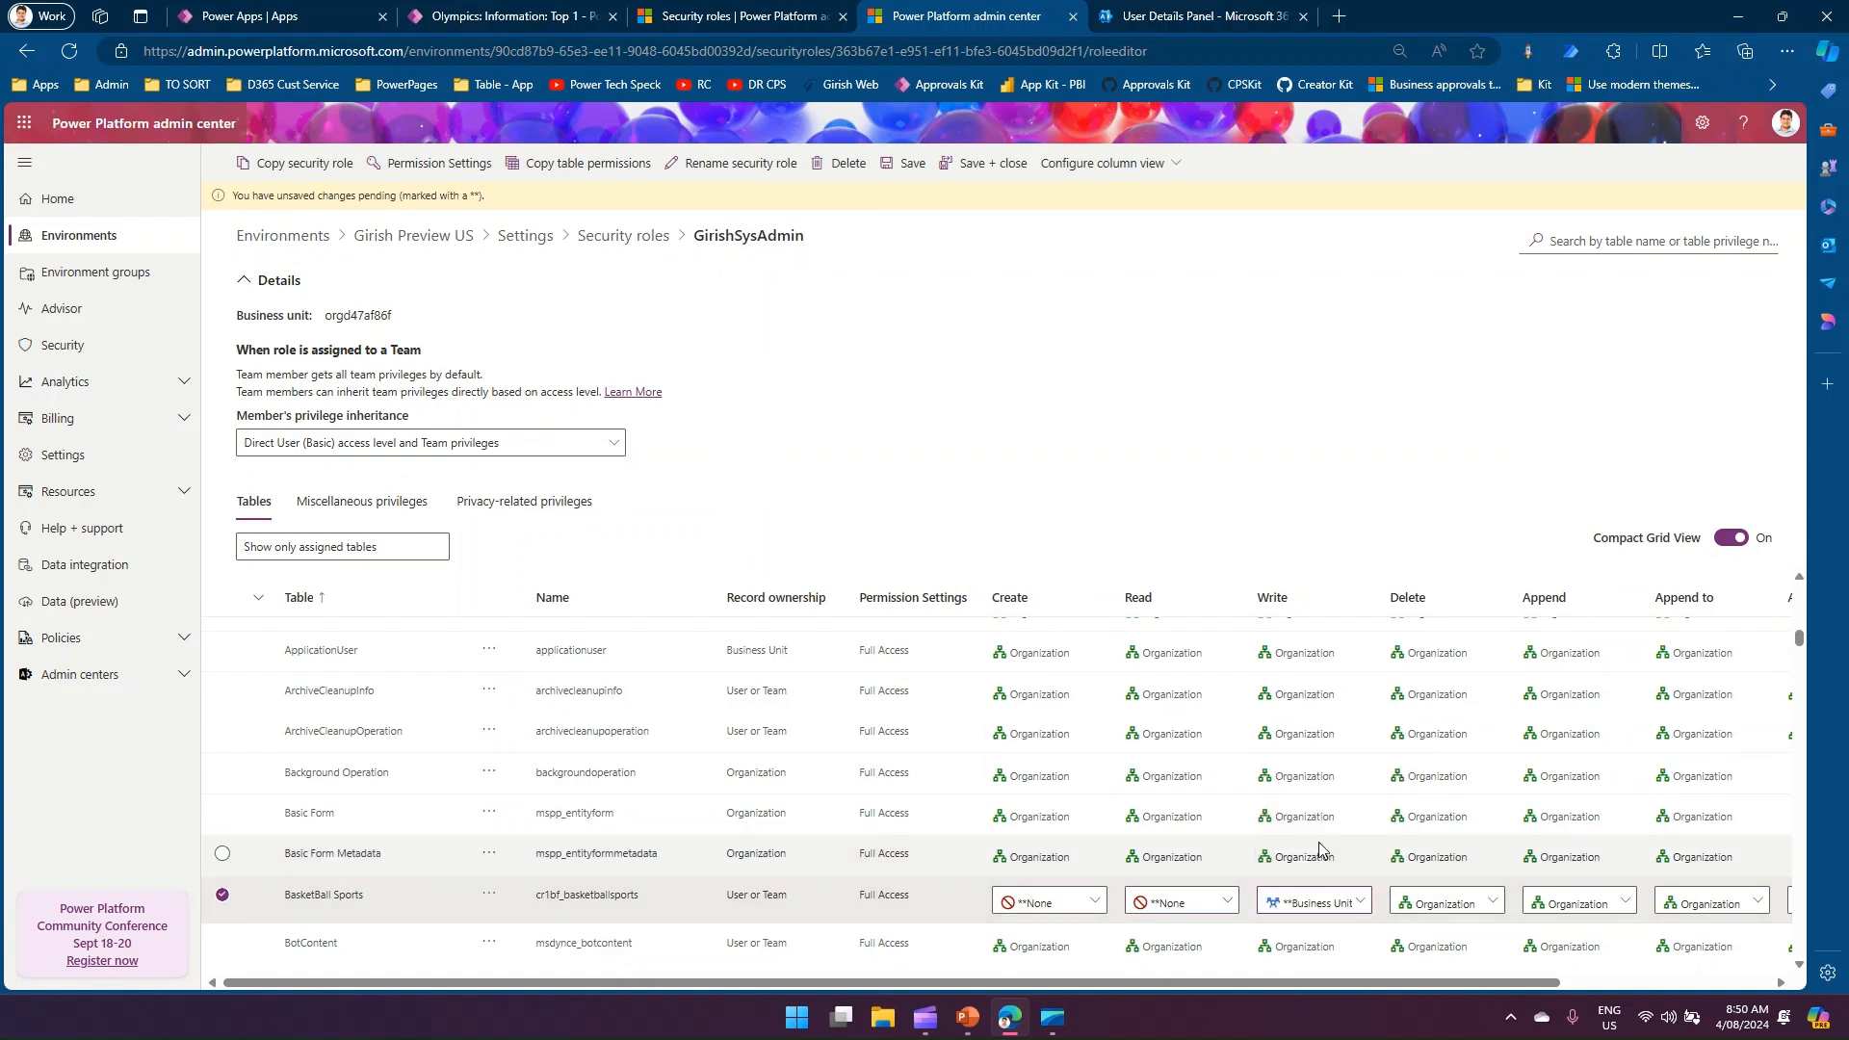
{"action": "left_click", "coordinate": [1455, 902]}
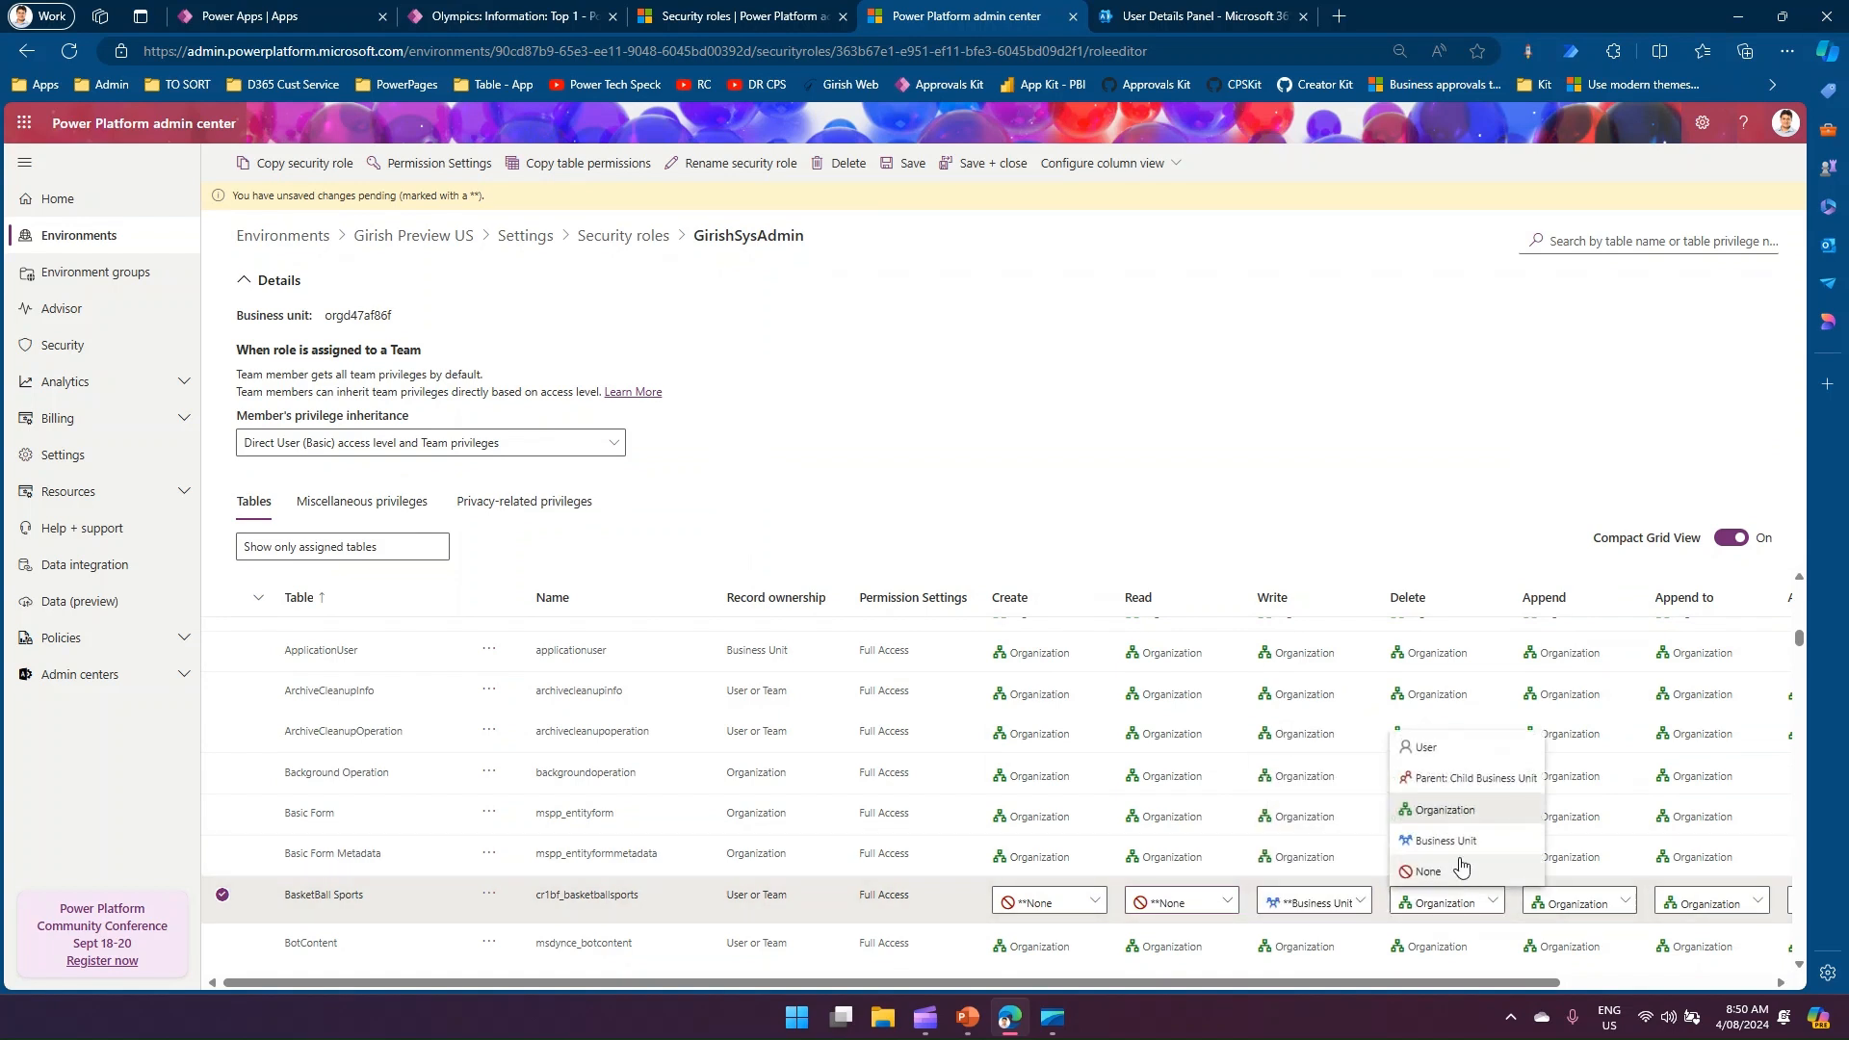
{"action": "left_click", "coordinate": [1458, 777]}
Open the option to copy the BasketBall Sports table's permissions, discarding the unsaved privilege changes
{"action": "left_click", "coordinate": [488, 896]}
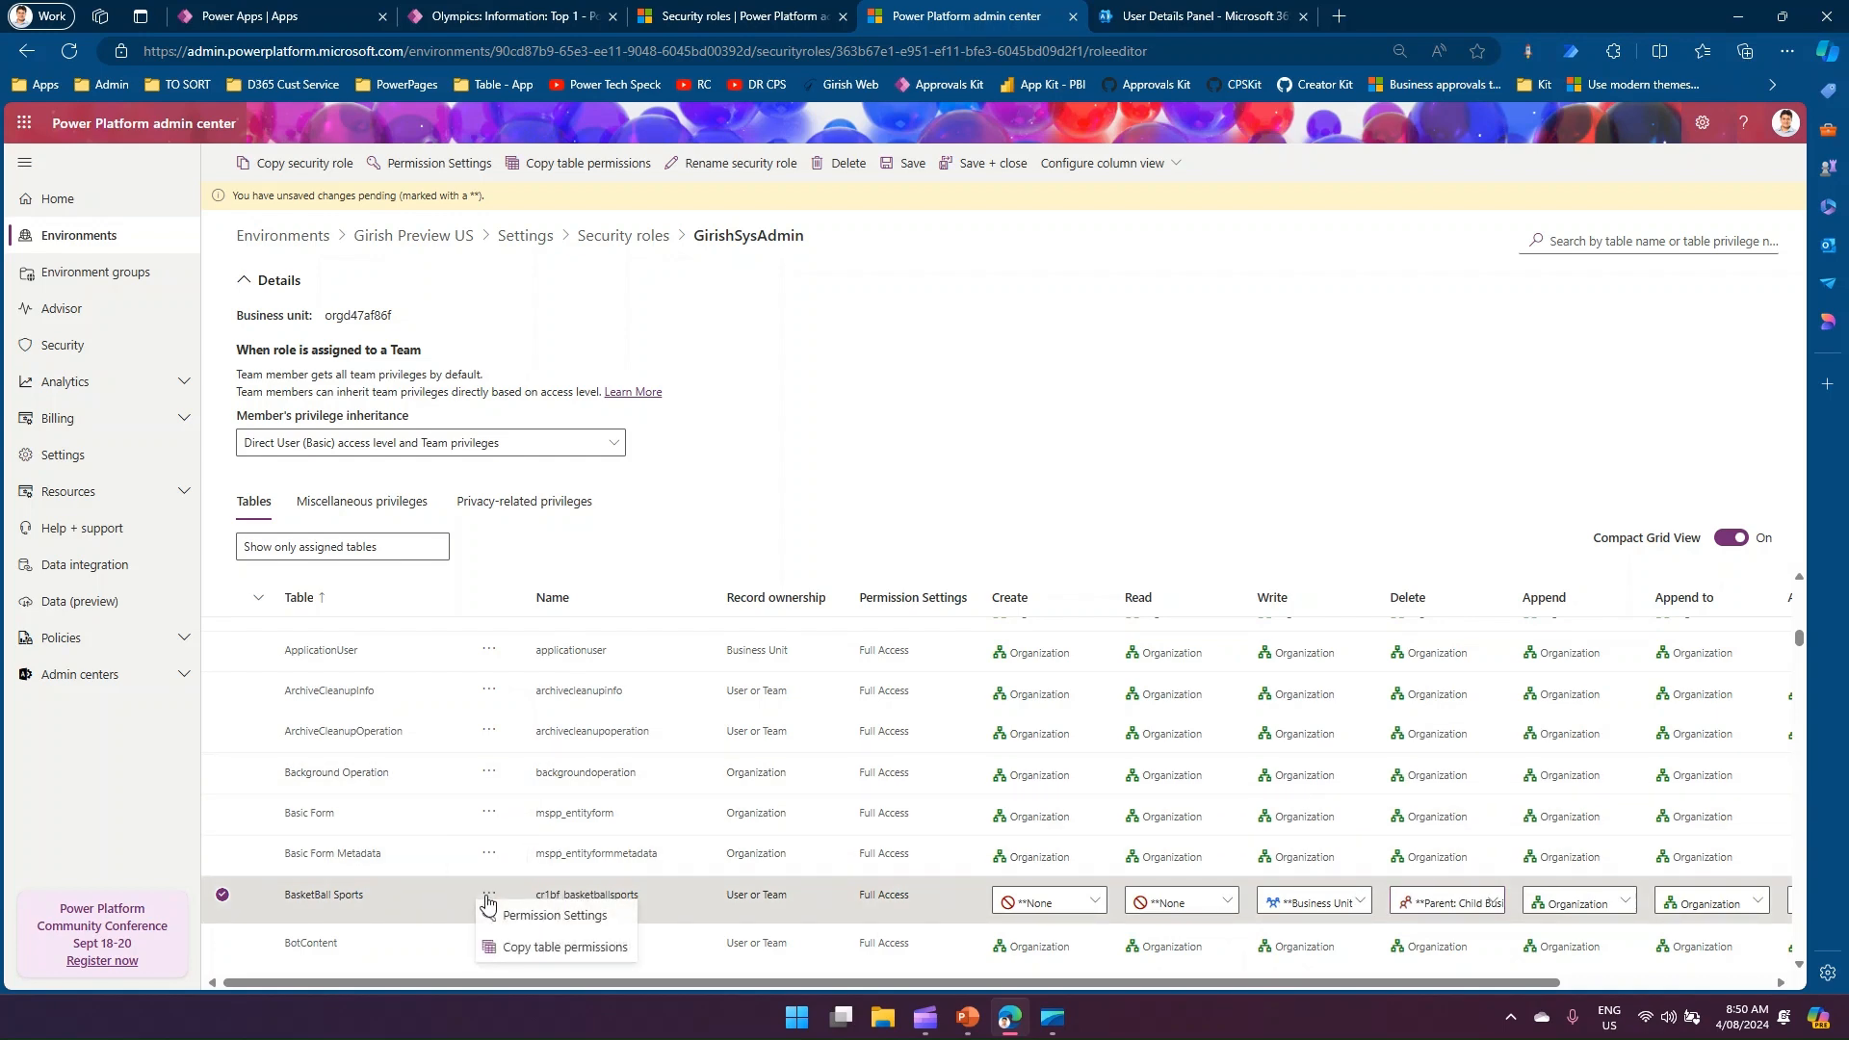
{"action": "left_click", "coordinate": [520, 942]}
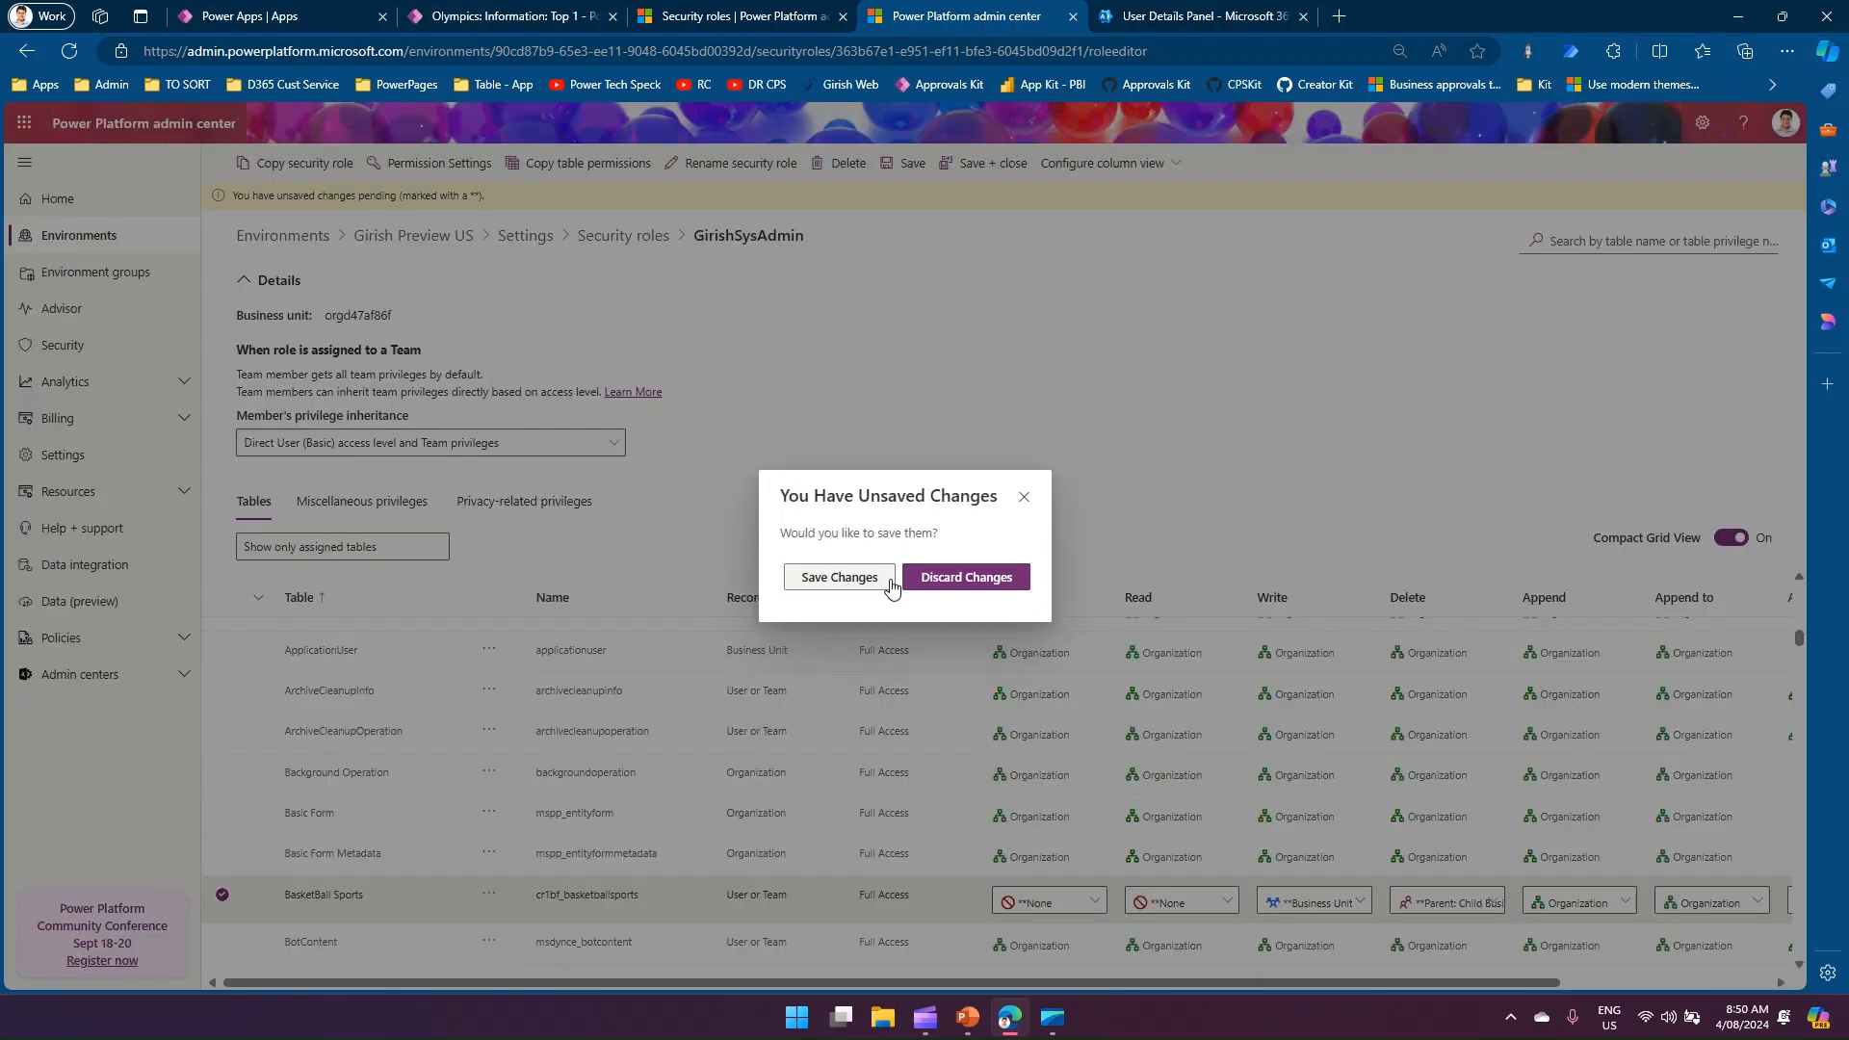
{"action": "left_click", "coordinate": [964, 577]}
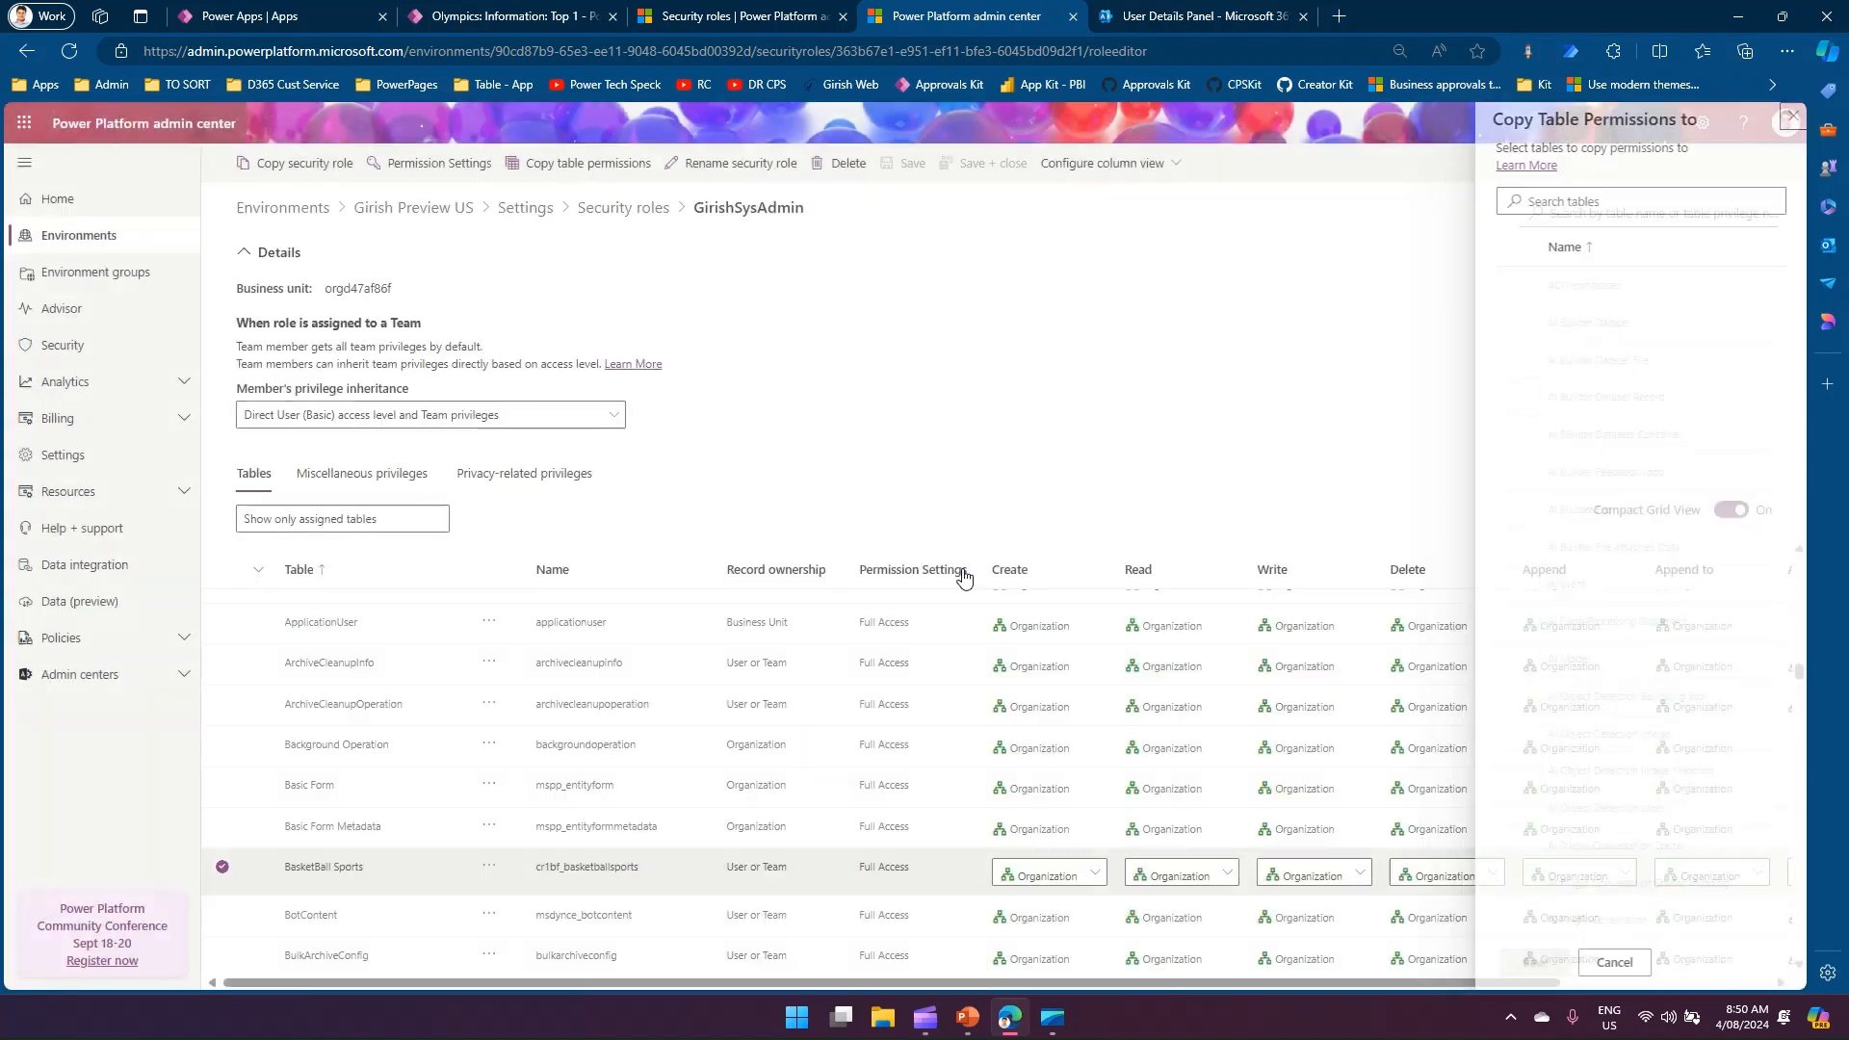
Mark AI Builder File, AI Builder File Attached Data, AI Event and AI Form Processing Document as copy targets, and cancel the copy
{"action": "left_click", "coordinate": [1501, 510]}
{"action": "left_click", "coordinate": [1502, 548]}
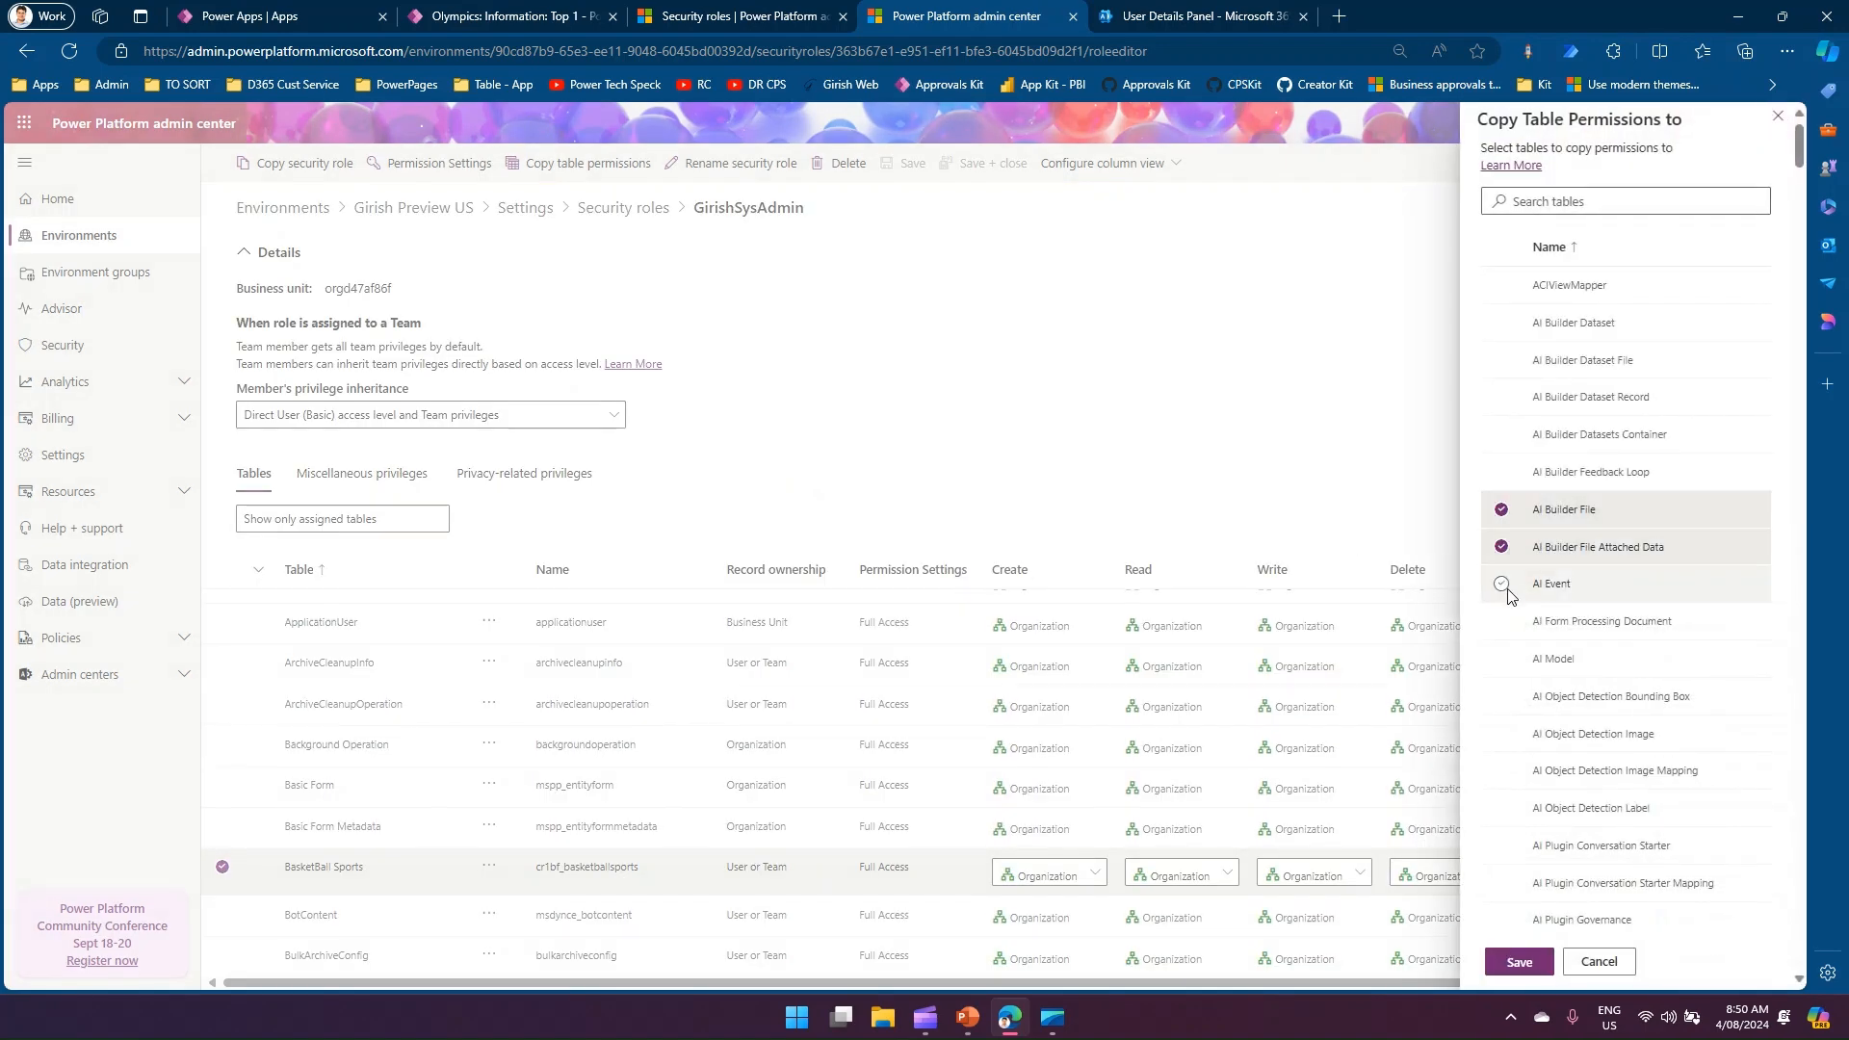
{"action": "left_click", "coordinate": [1502, 584]}
{"action": "left_click", "coordinate": [1502, 622]}
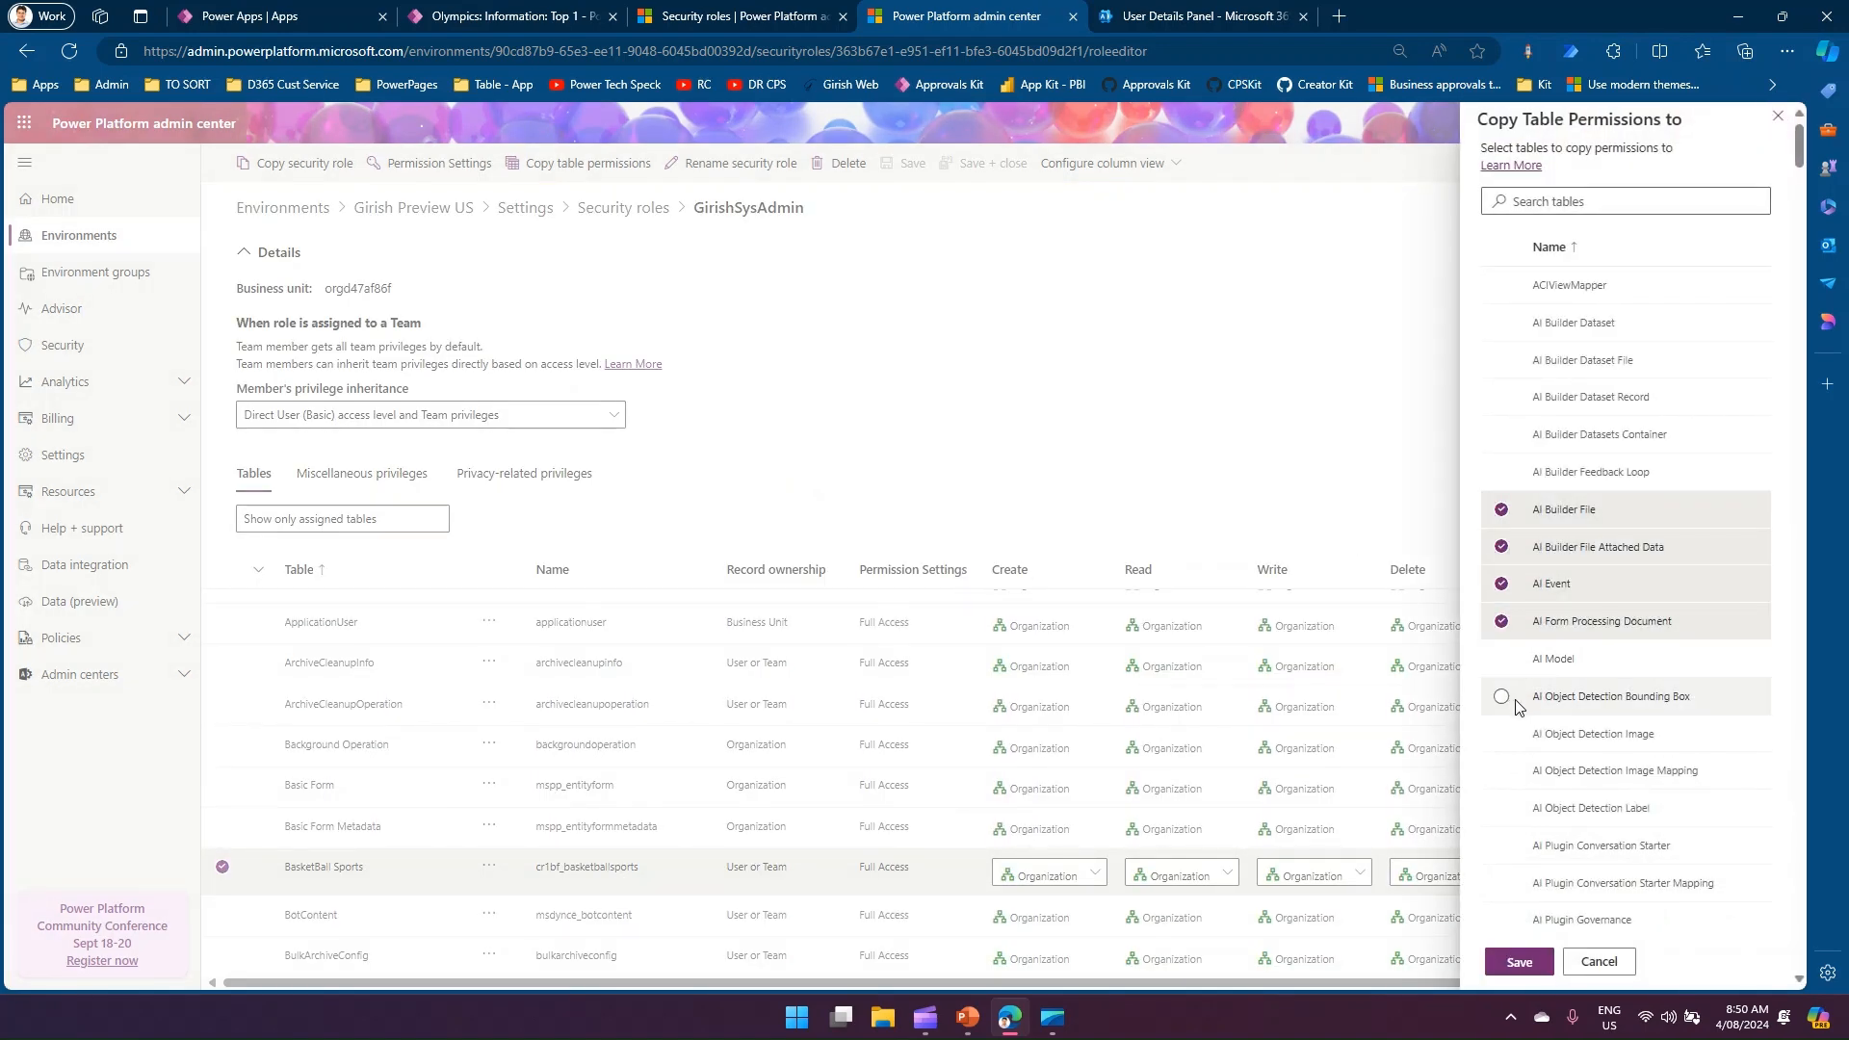
{"action": "left_click", "coordinate": [1598, 960]}
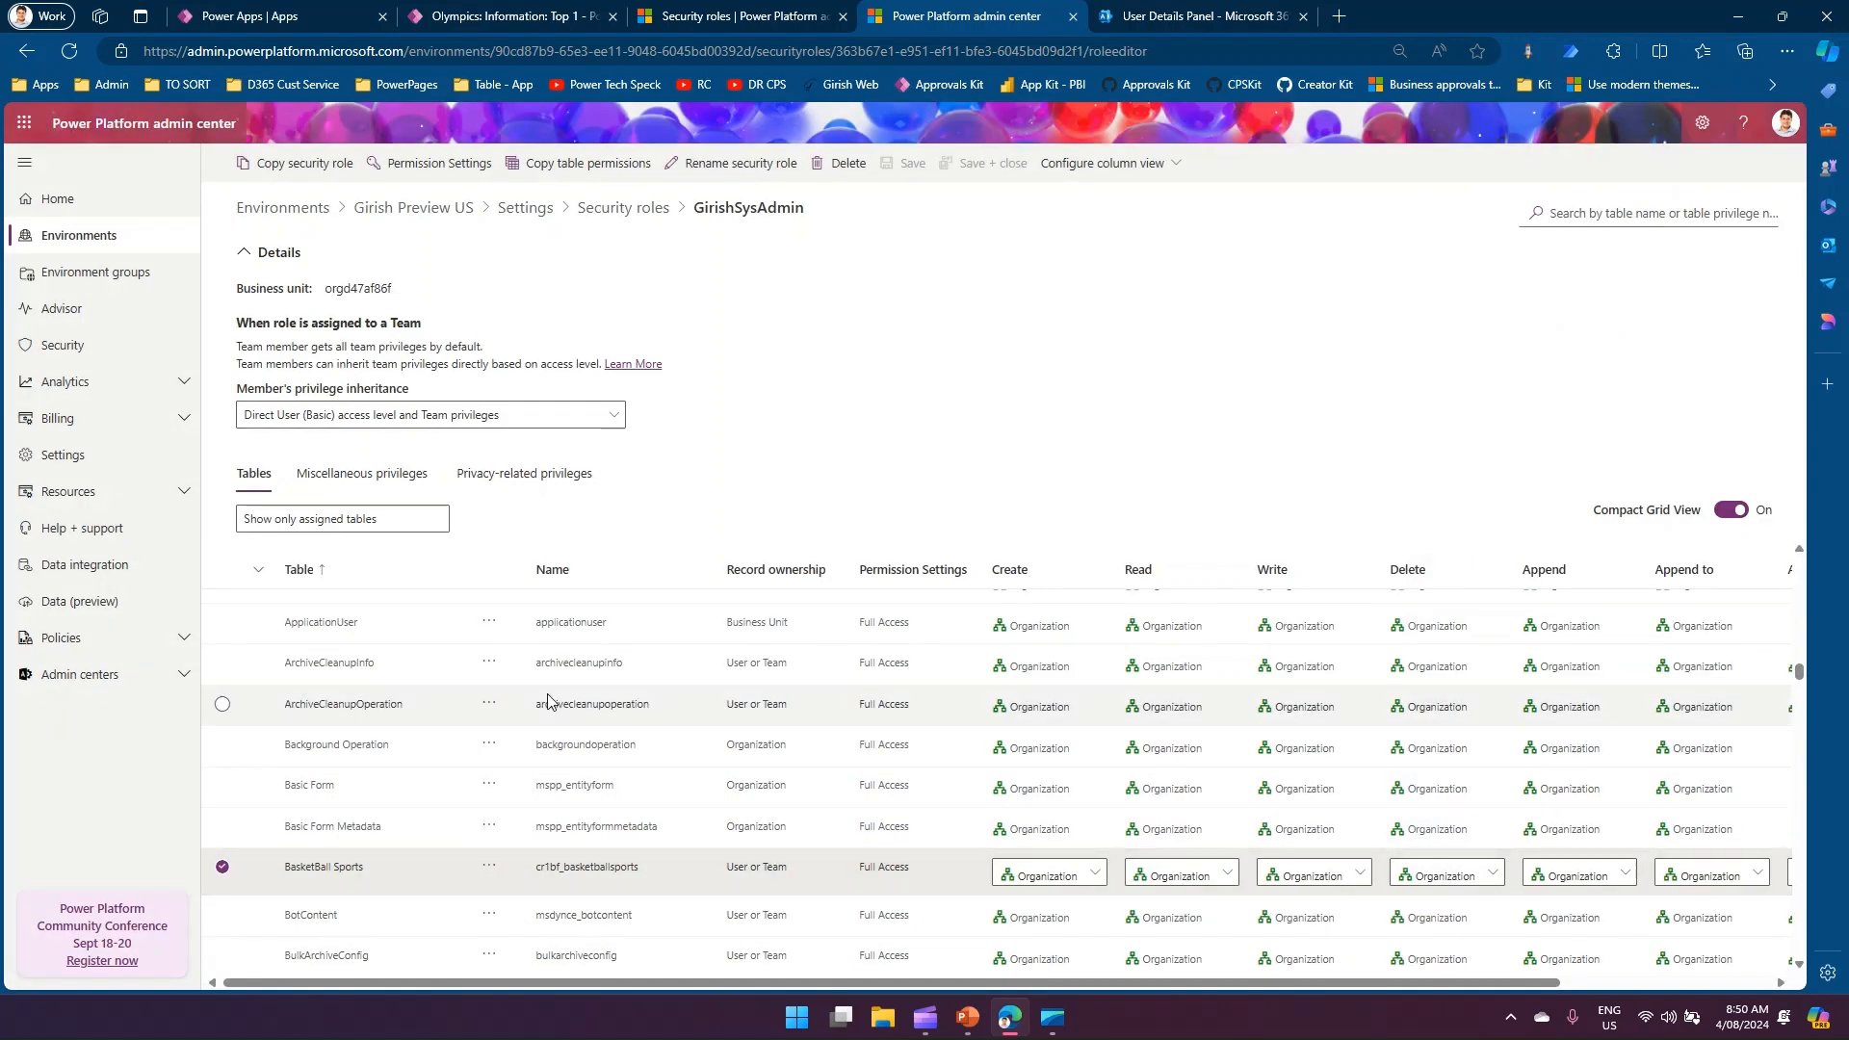
Deselect the BasketBall Sports table, view the role's miscellaneous privileges, and select Export to Excel among the privacy-related privileges
{"action": "left_click", "coordinate": [222, 867]}
{"action": "left_click", "coordinate": [366, 476]}
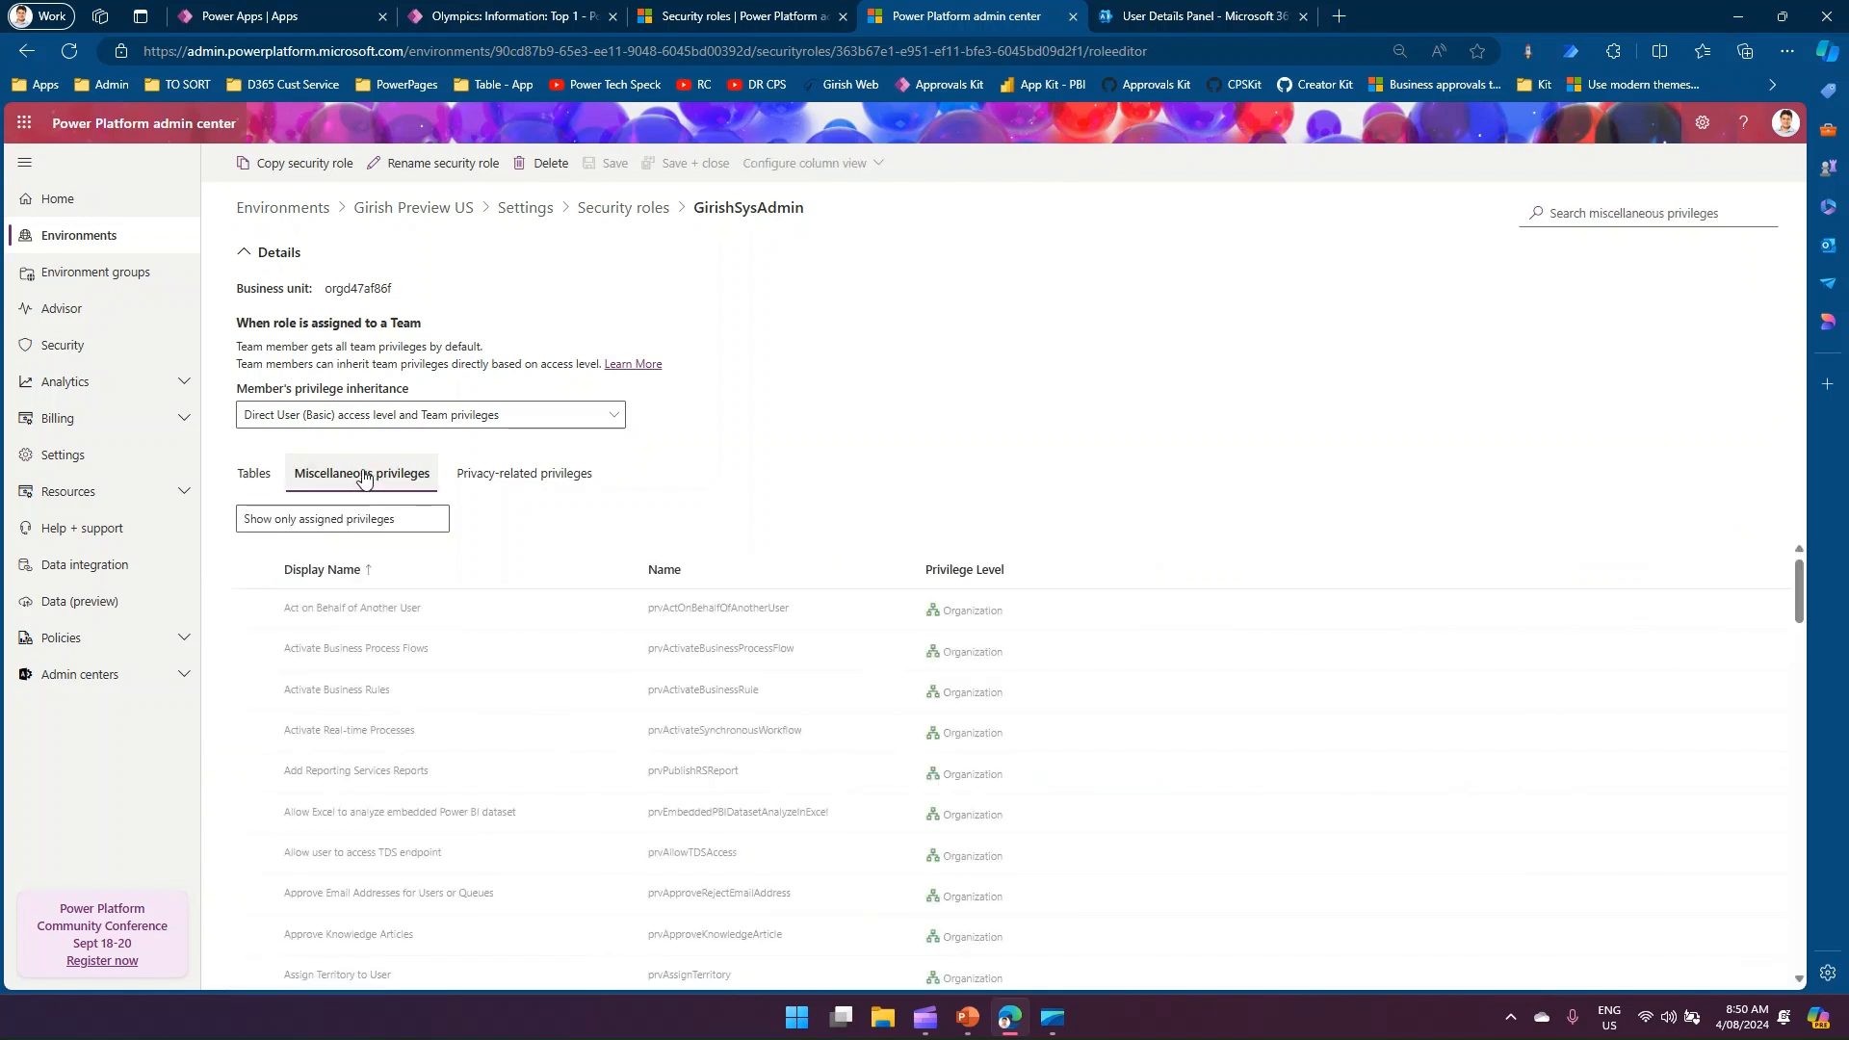
{"action": "left_click", "coordinate": [506, 475]}
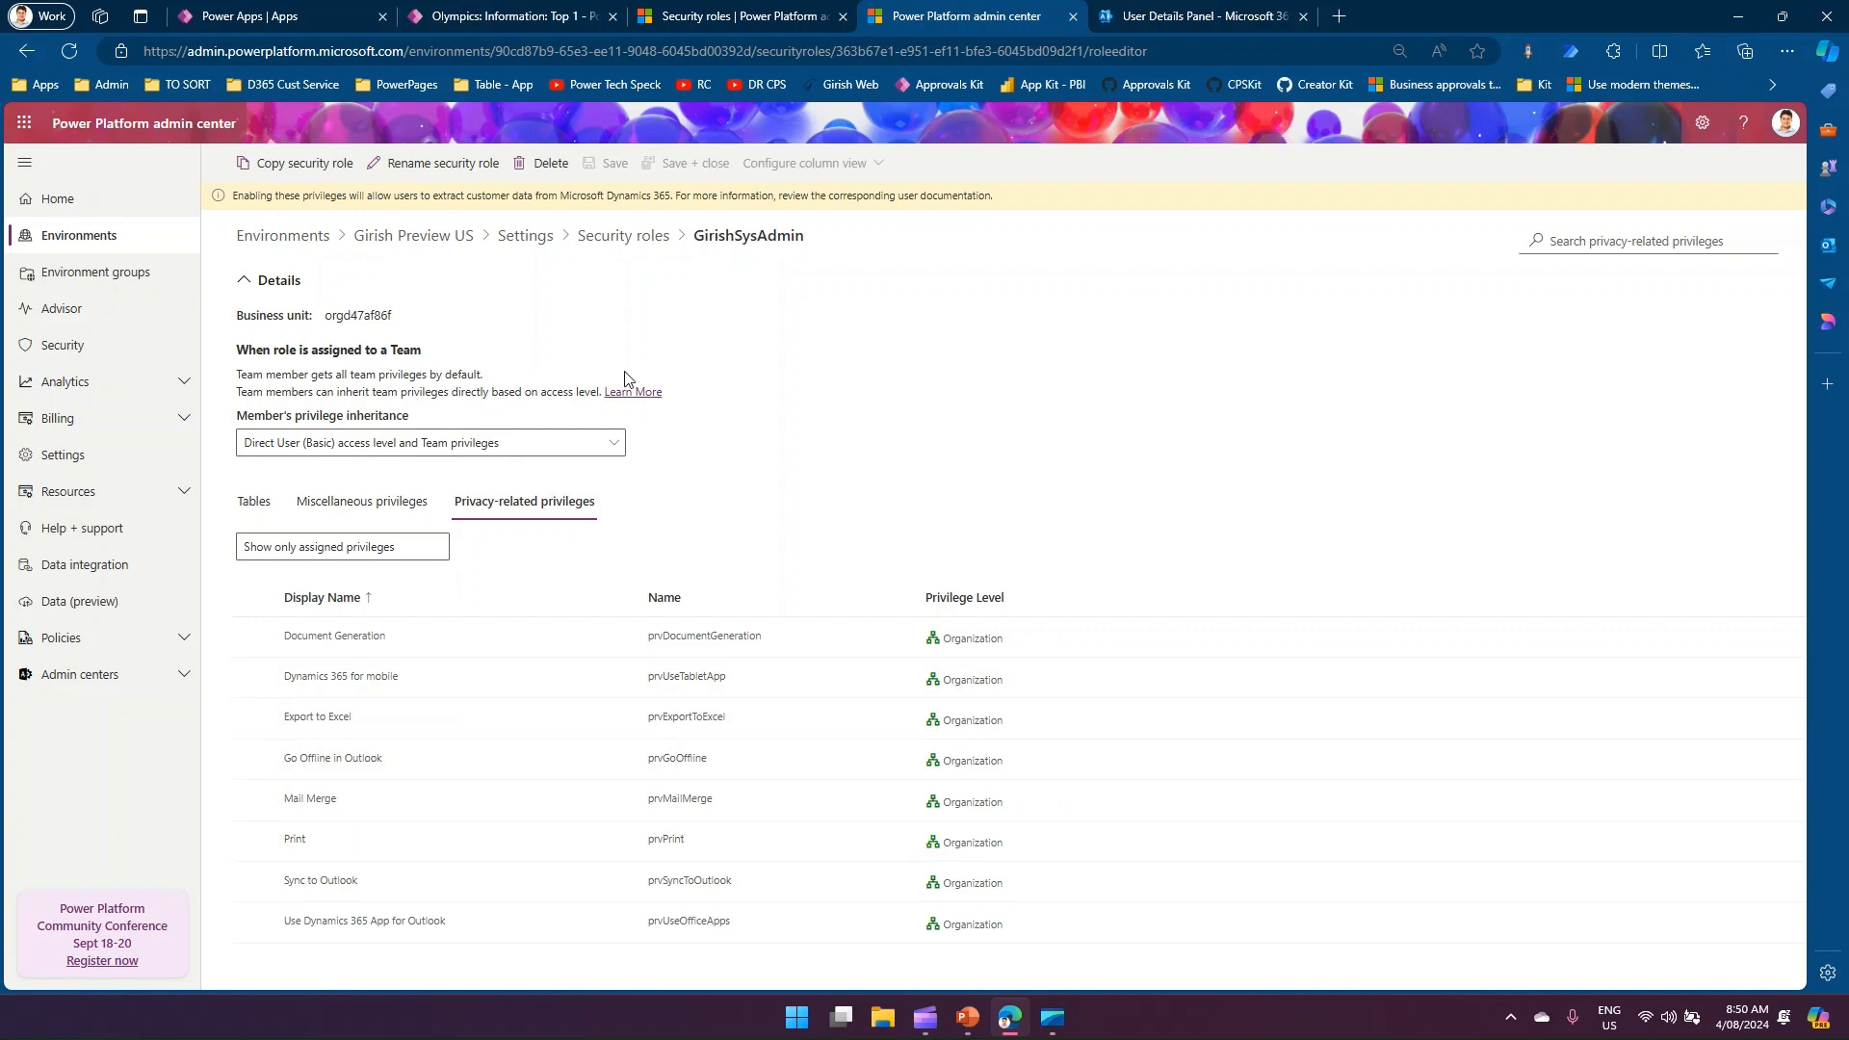
{"action": "left_click", "coordinate": [254, 718]}
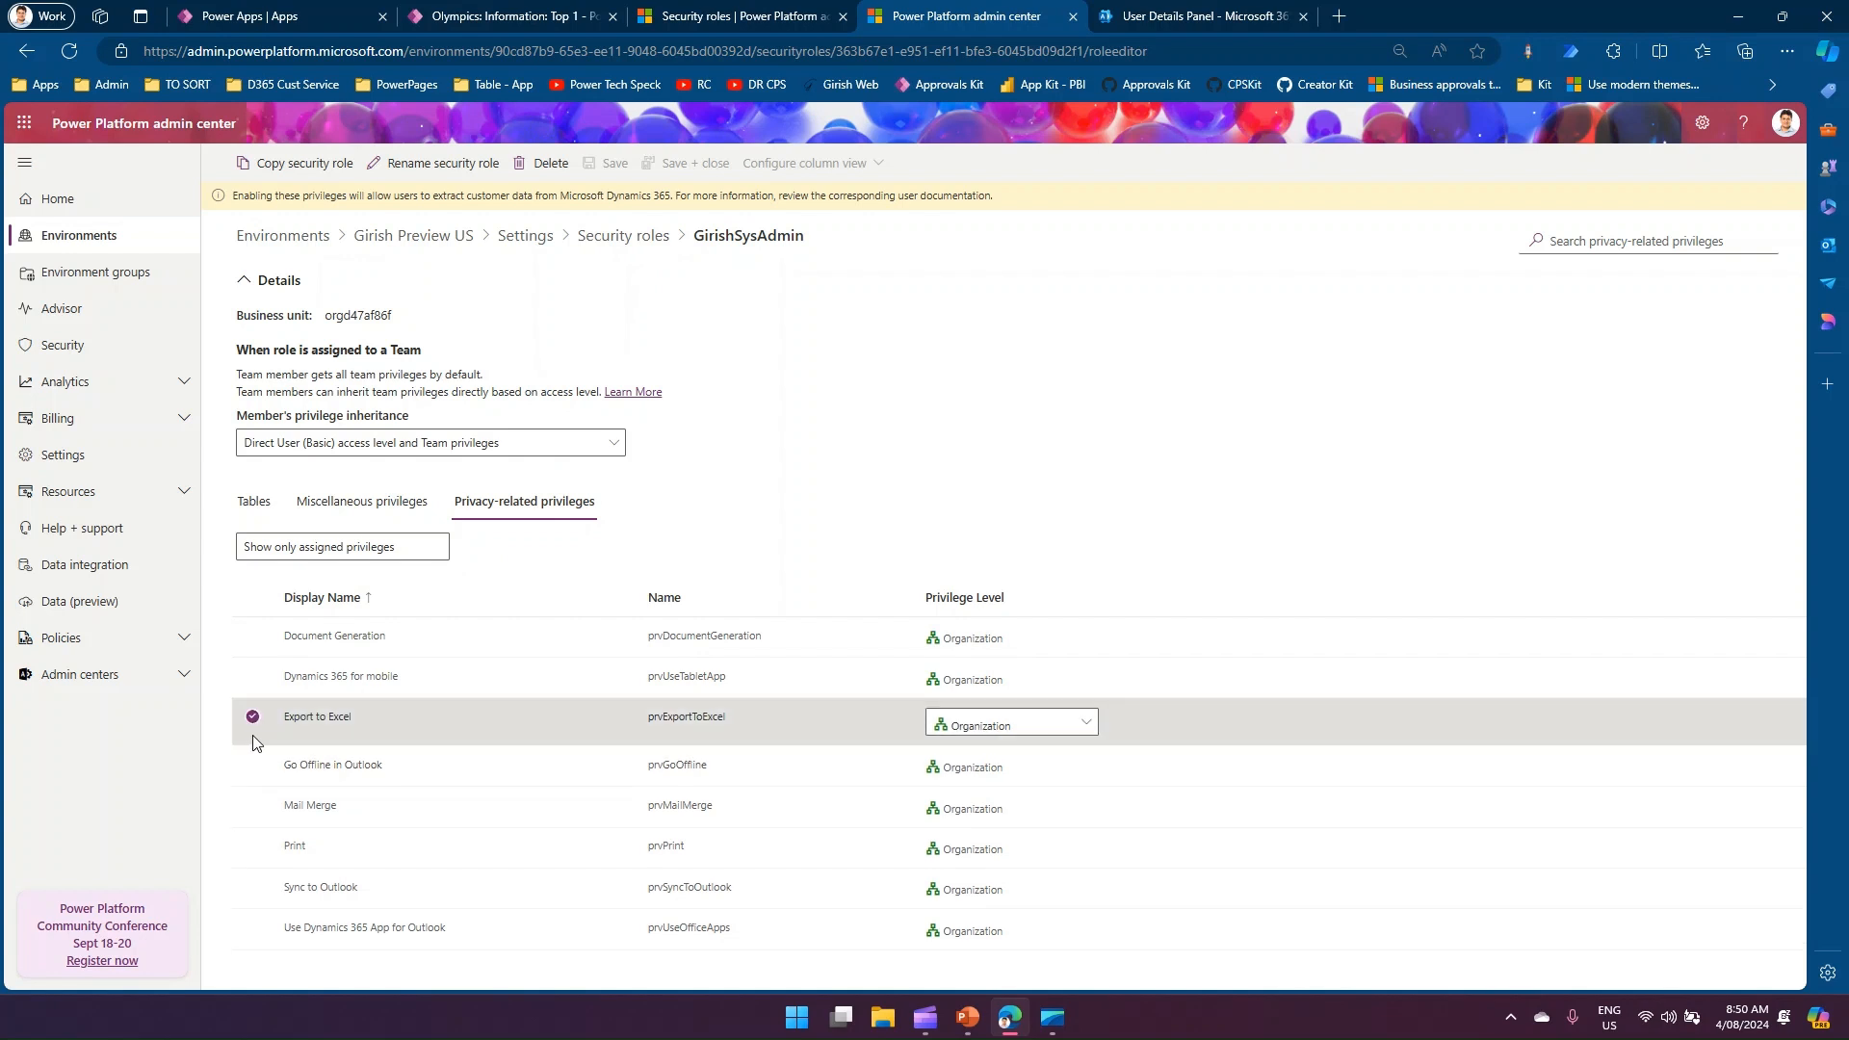
Switch to the Olympic App and open its list of active Olympics records
{"action": "left_click", "coordinate": [515, 17]}
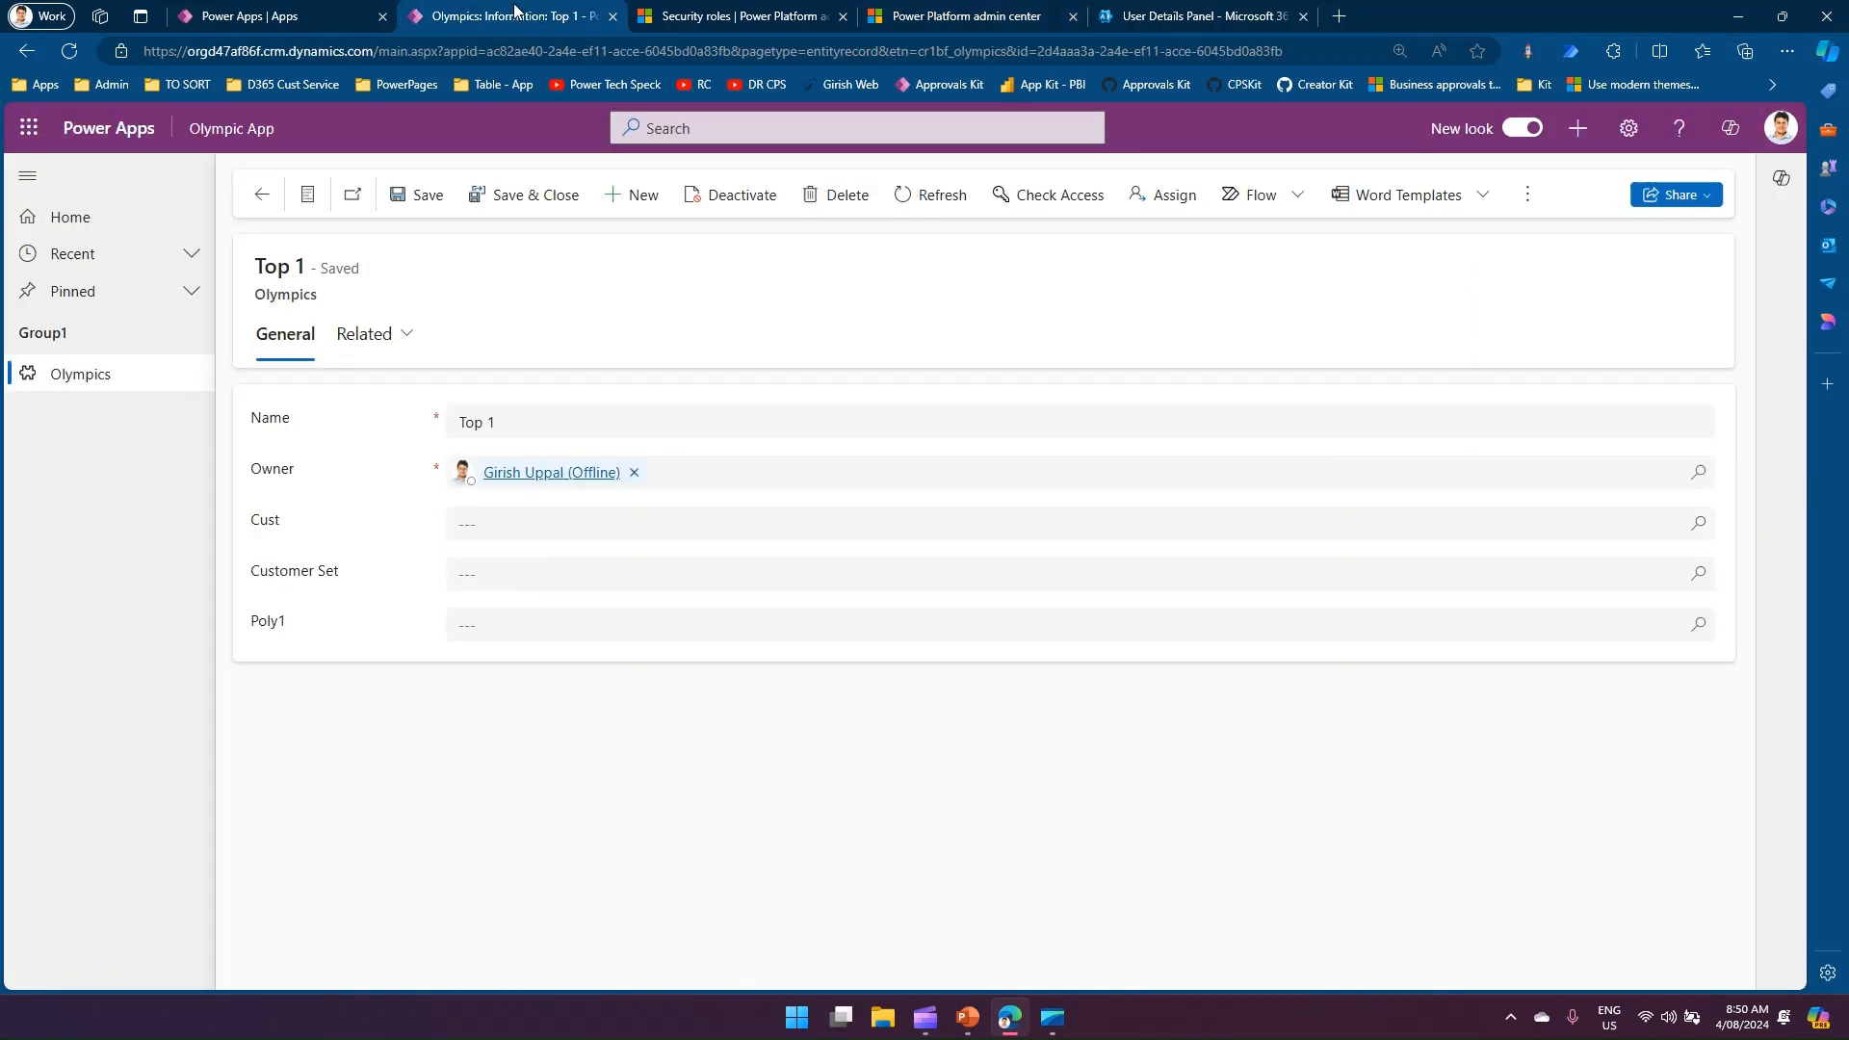
{"action": "left_click", "coordinate": [241, 21]}
{"action": "left_click", "coordinate": [249, 466]}
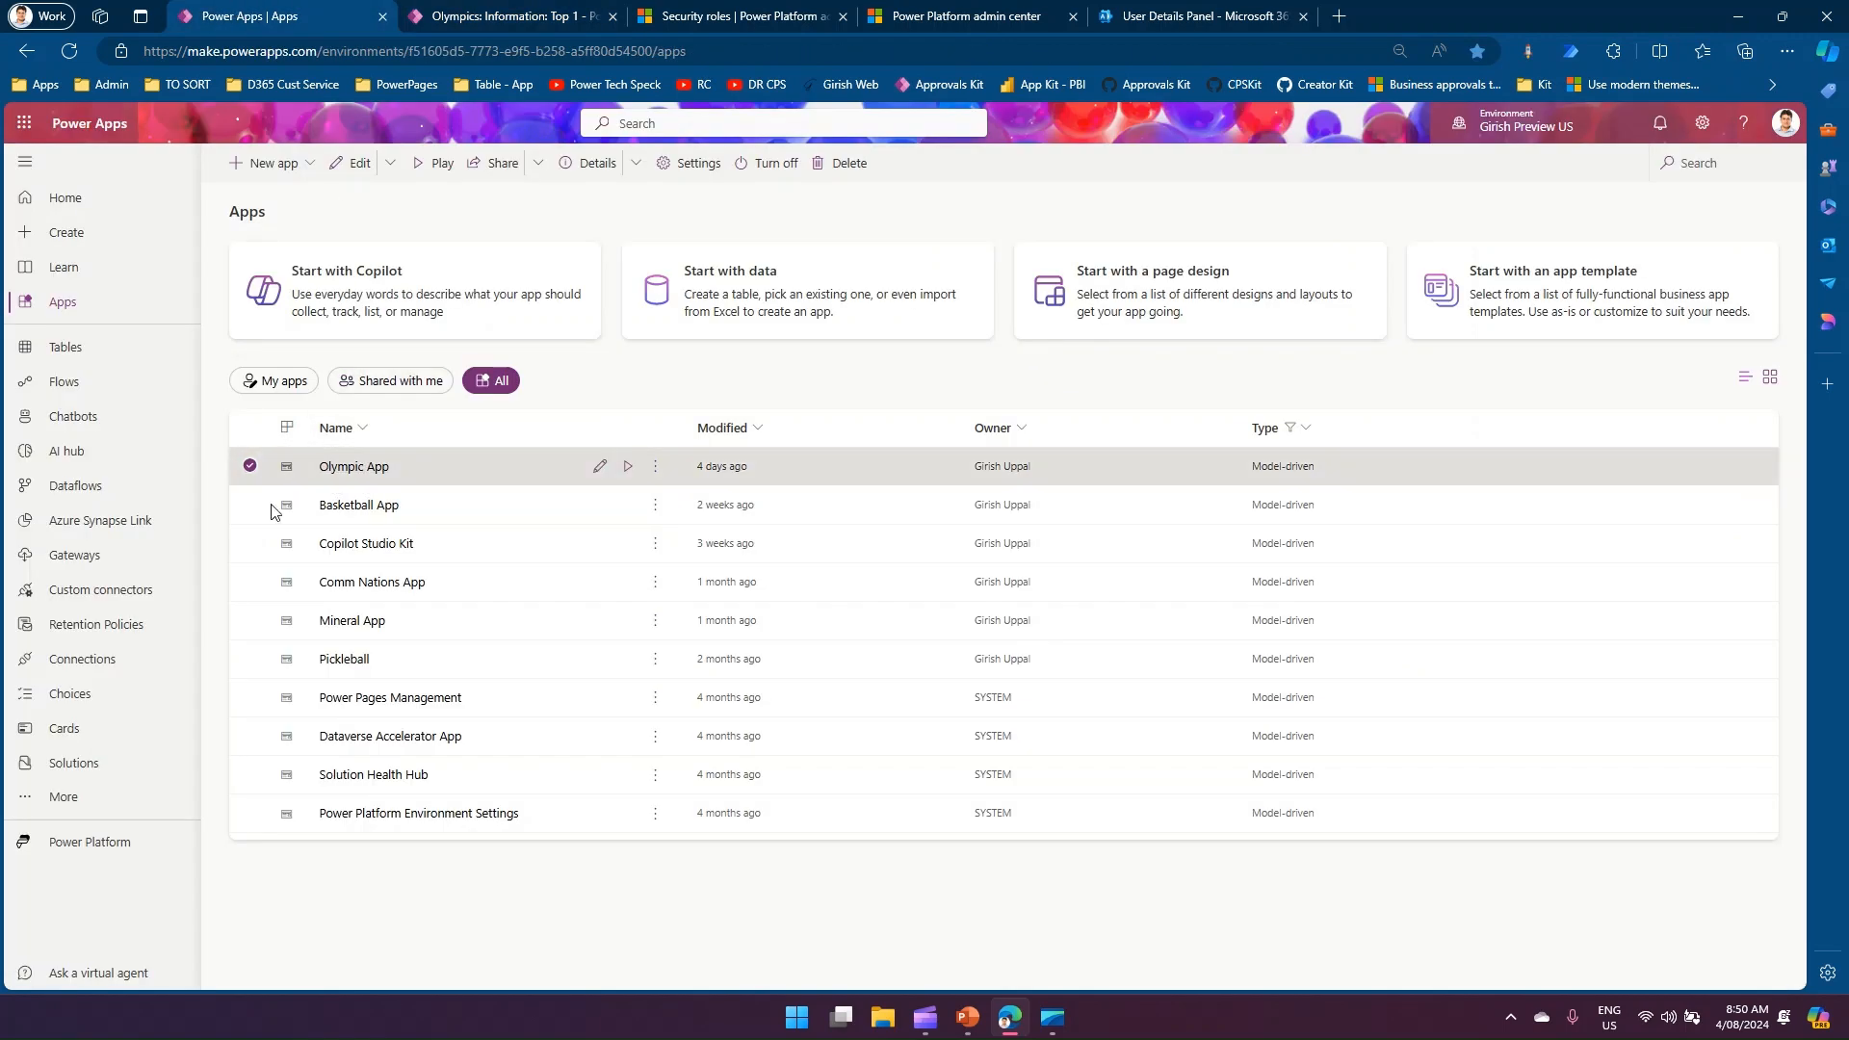
{"action": "left_click", "coordinate": [520, 10]}
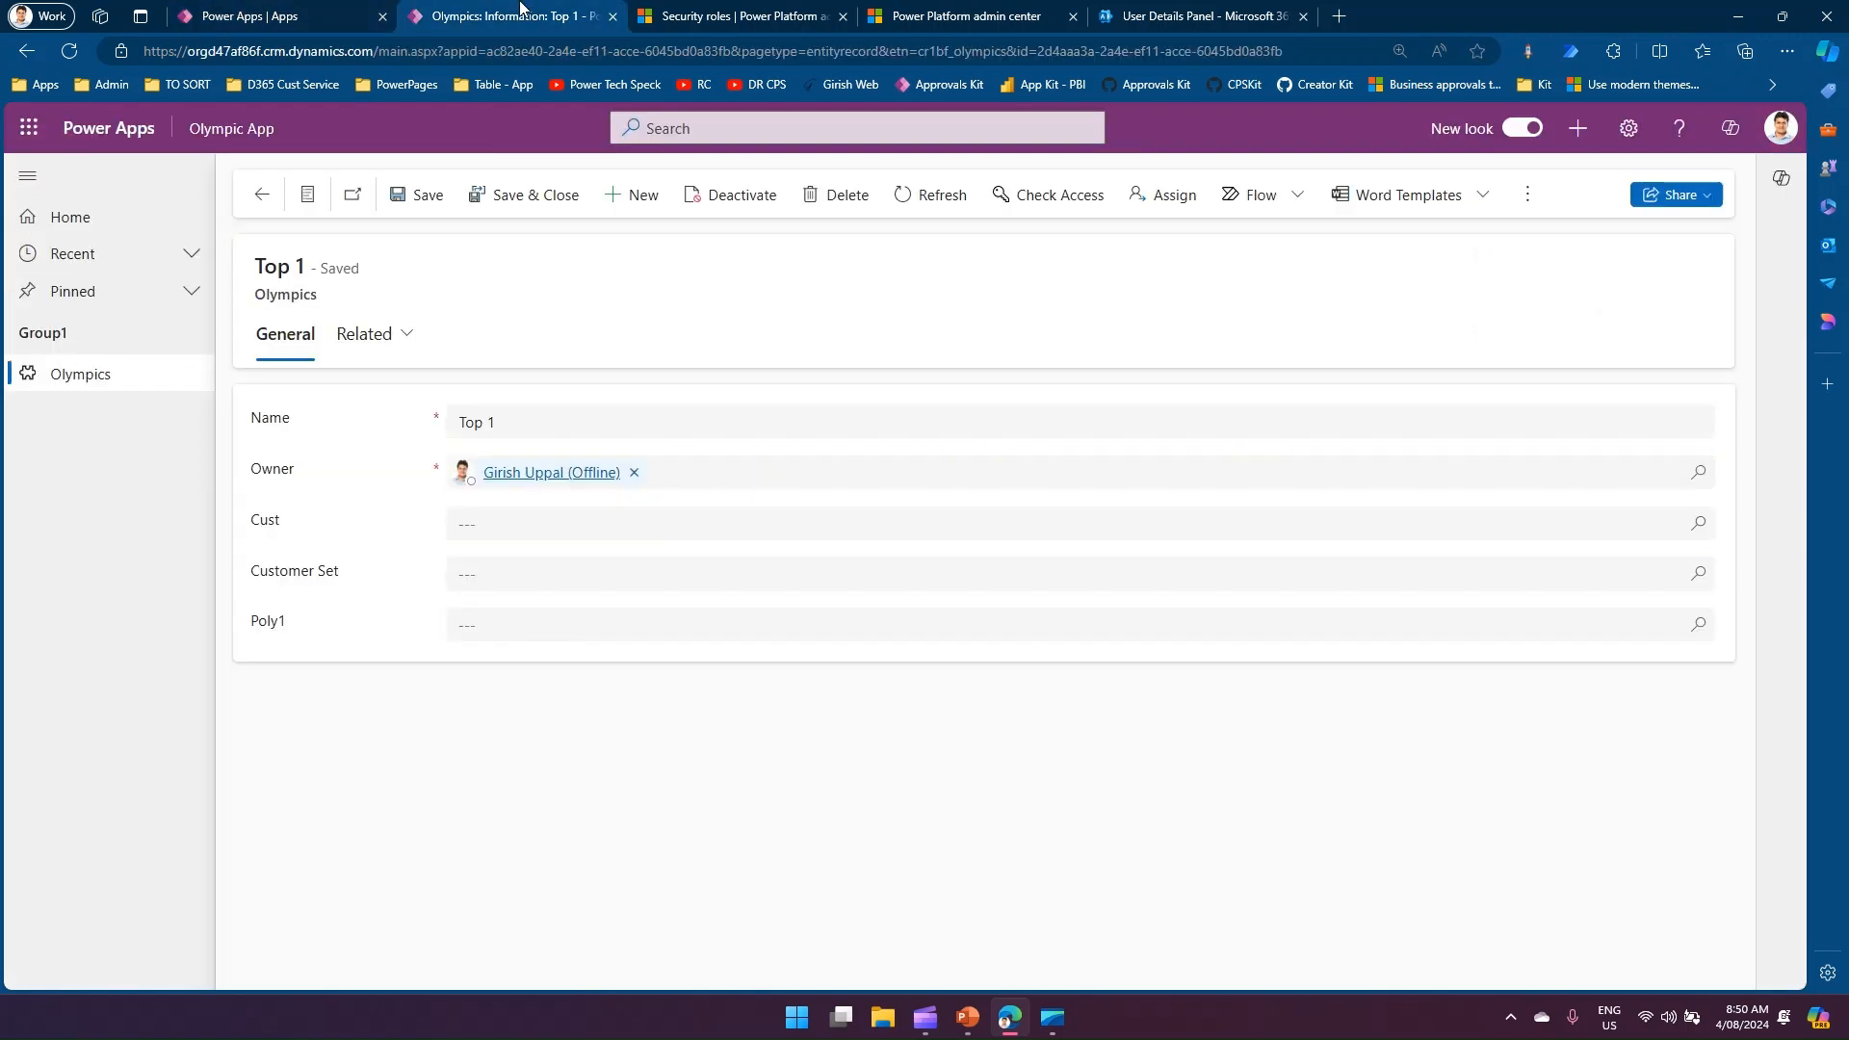
{"action": "left_click", "coordinate": [91, 374]}
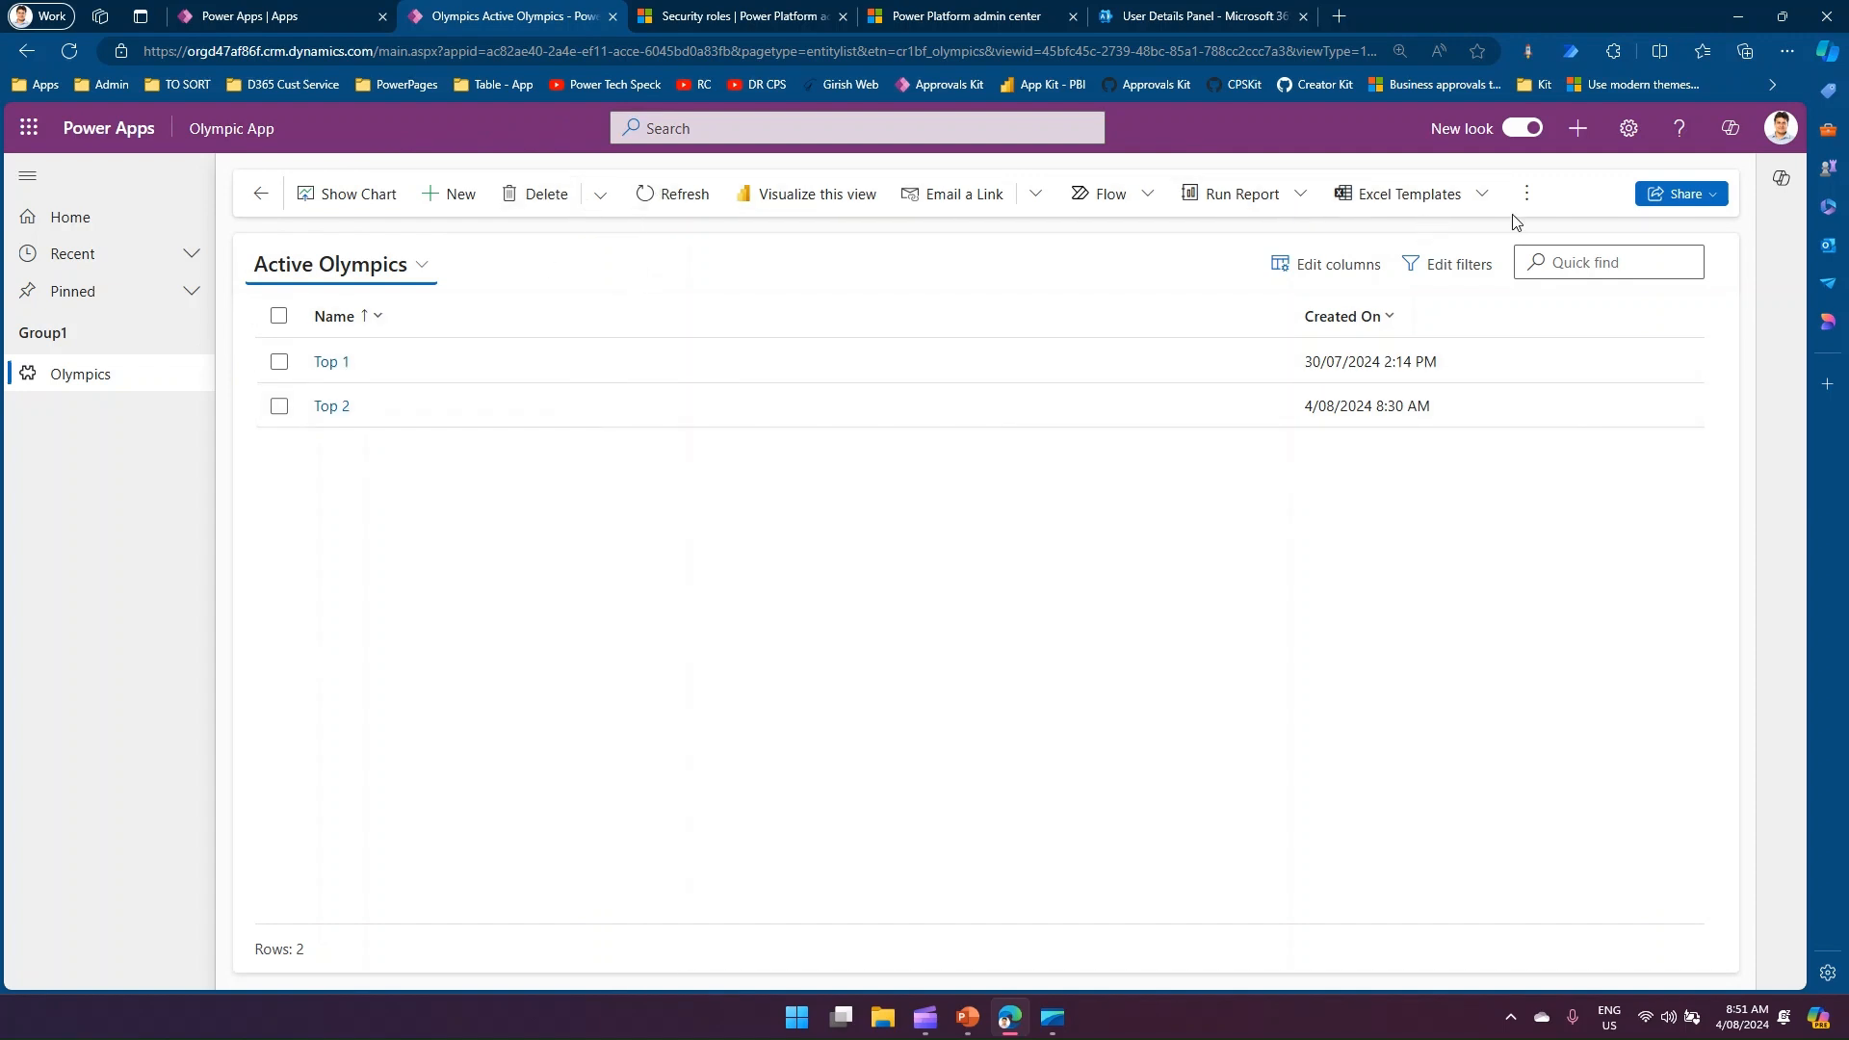
Select the Top 1 record, check the additional commands for Export to Excel, and clear the selection
{"action": "left_click", "coordinate": [282, 366]}
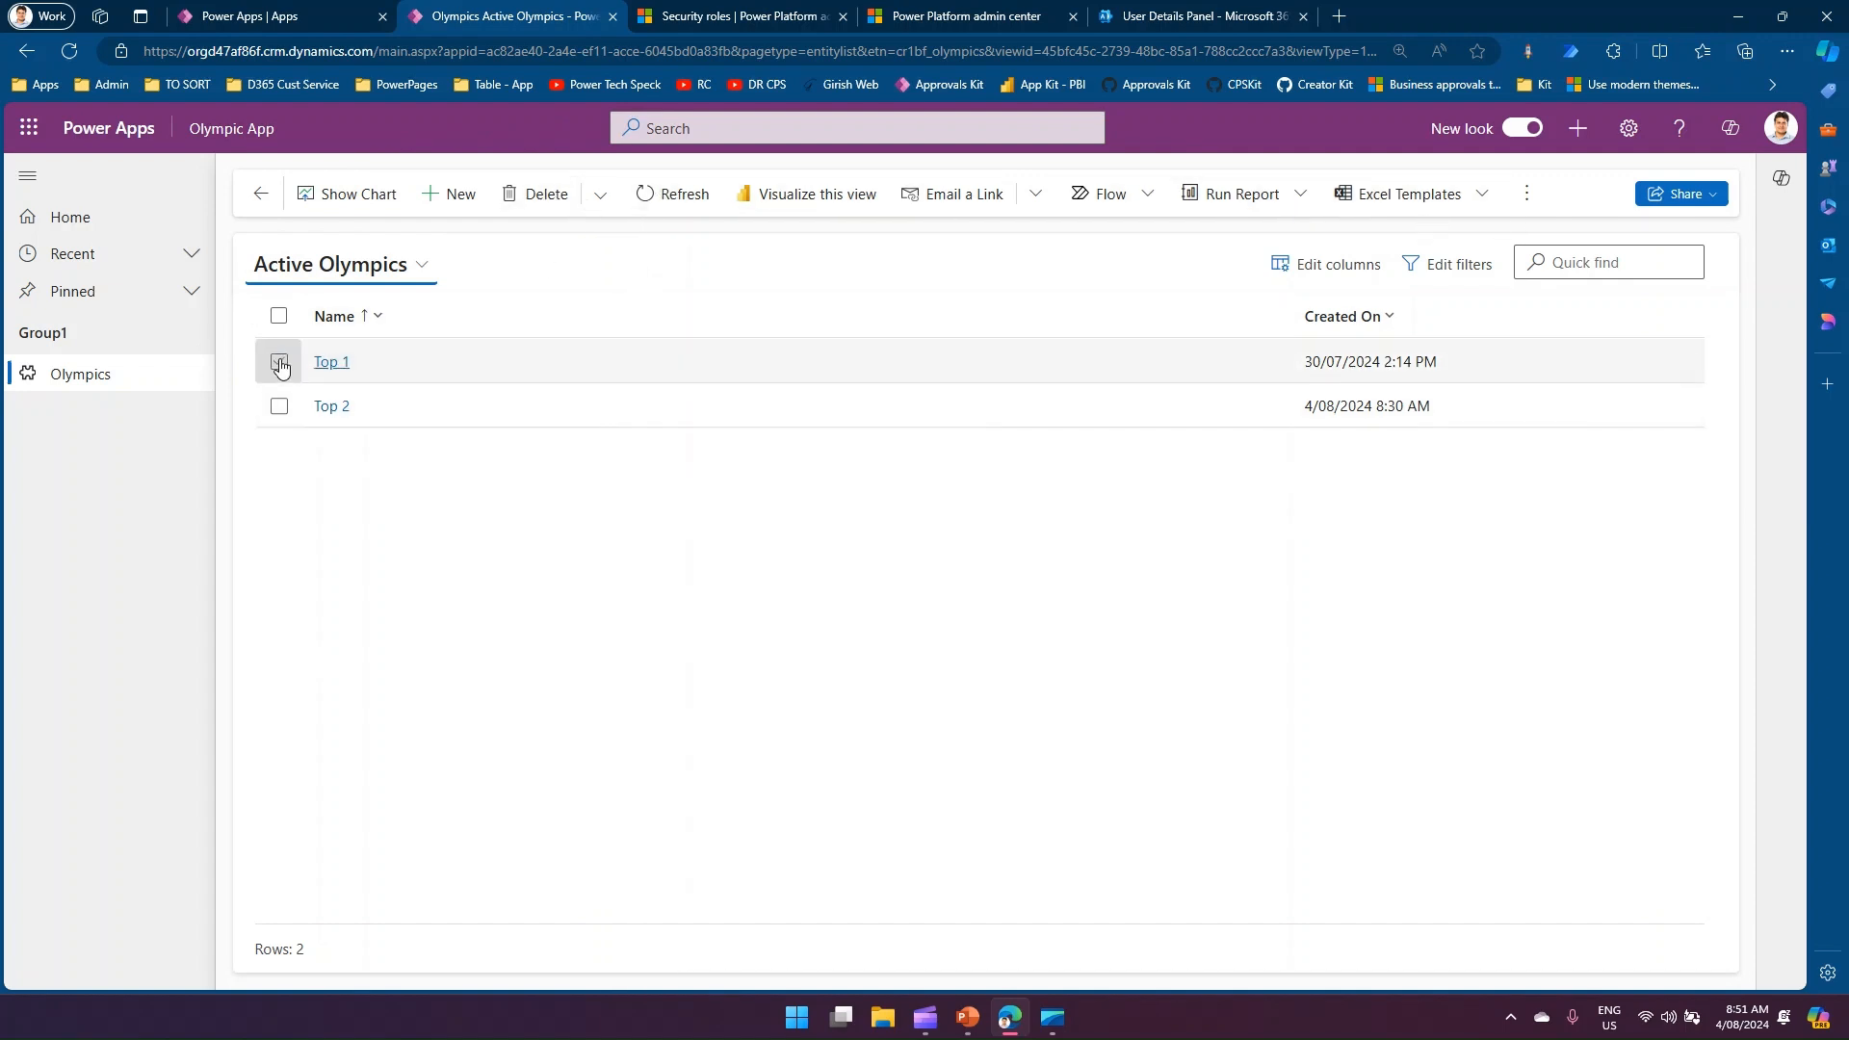
{"action": "left_click", "coordinate": [280, 364]}
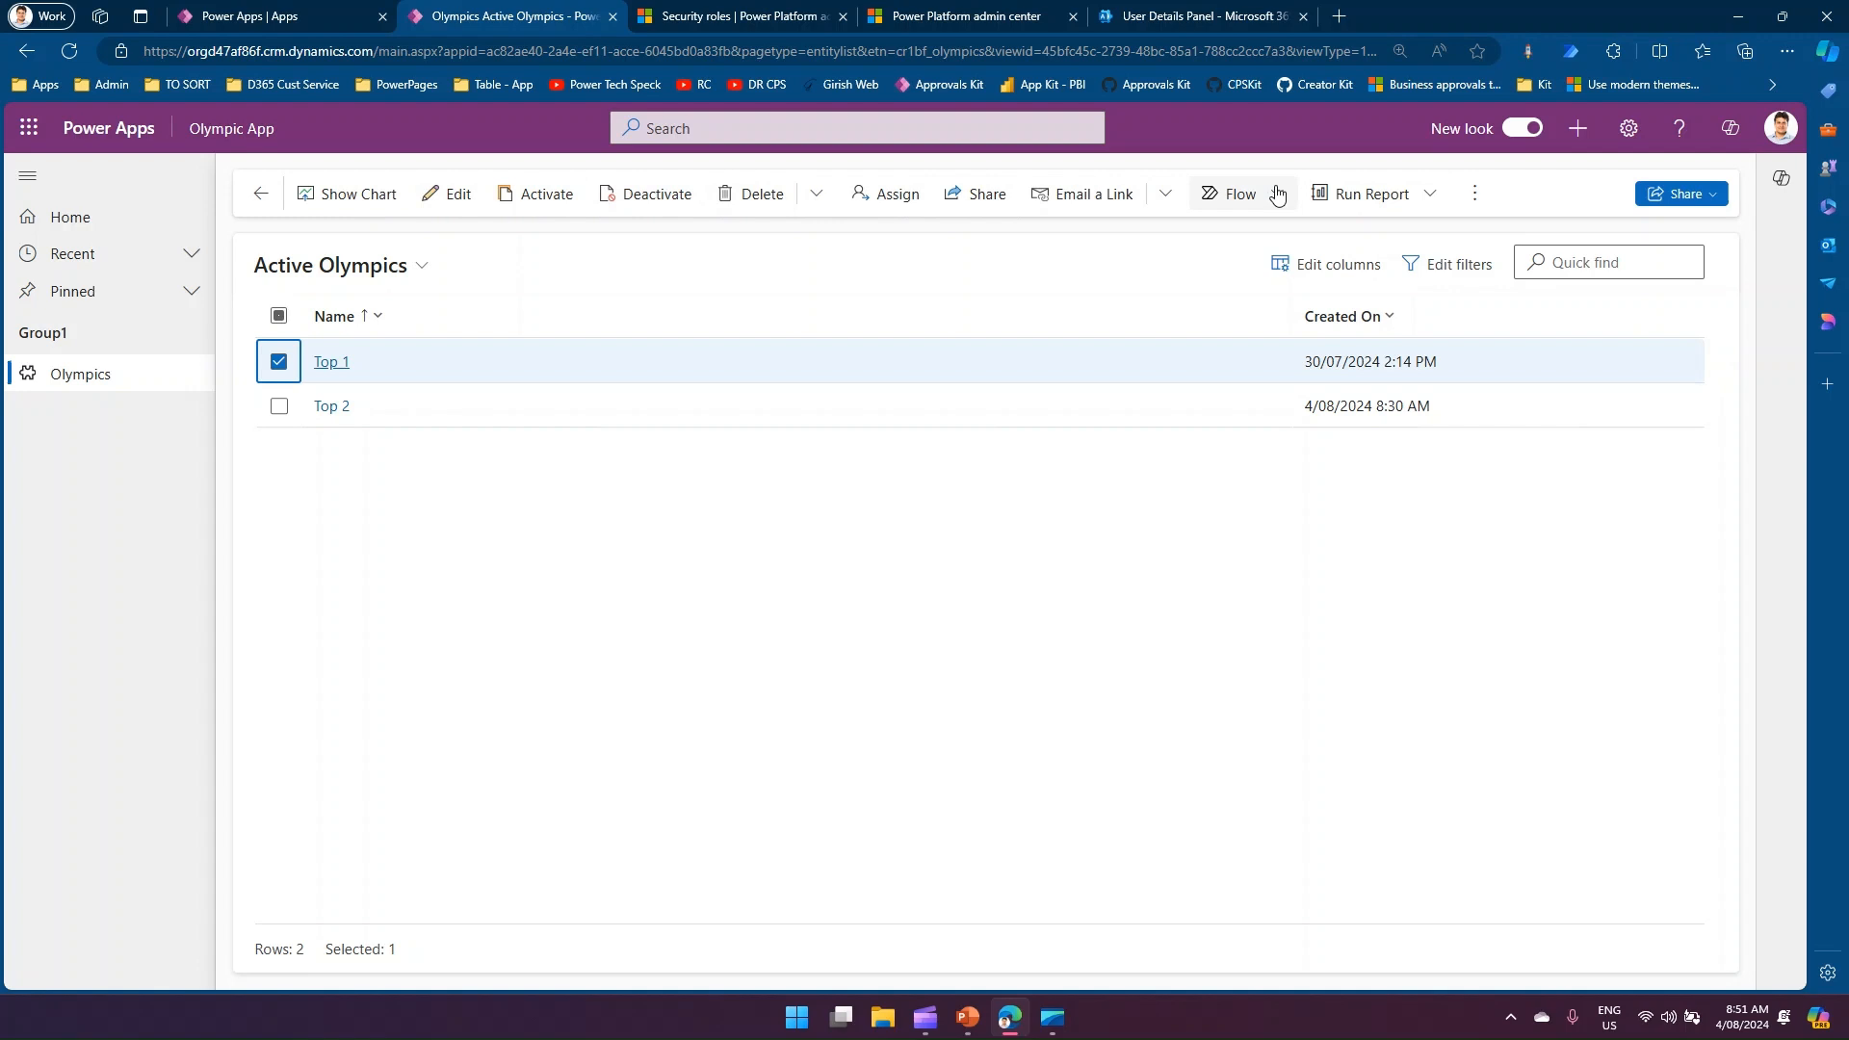
{"action": "left_click", "coordinate": [1474, 193]}
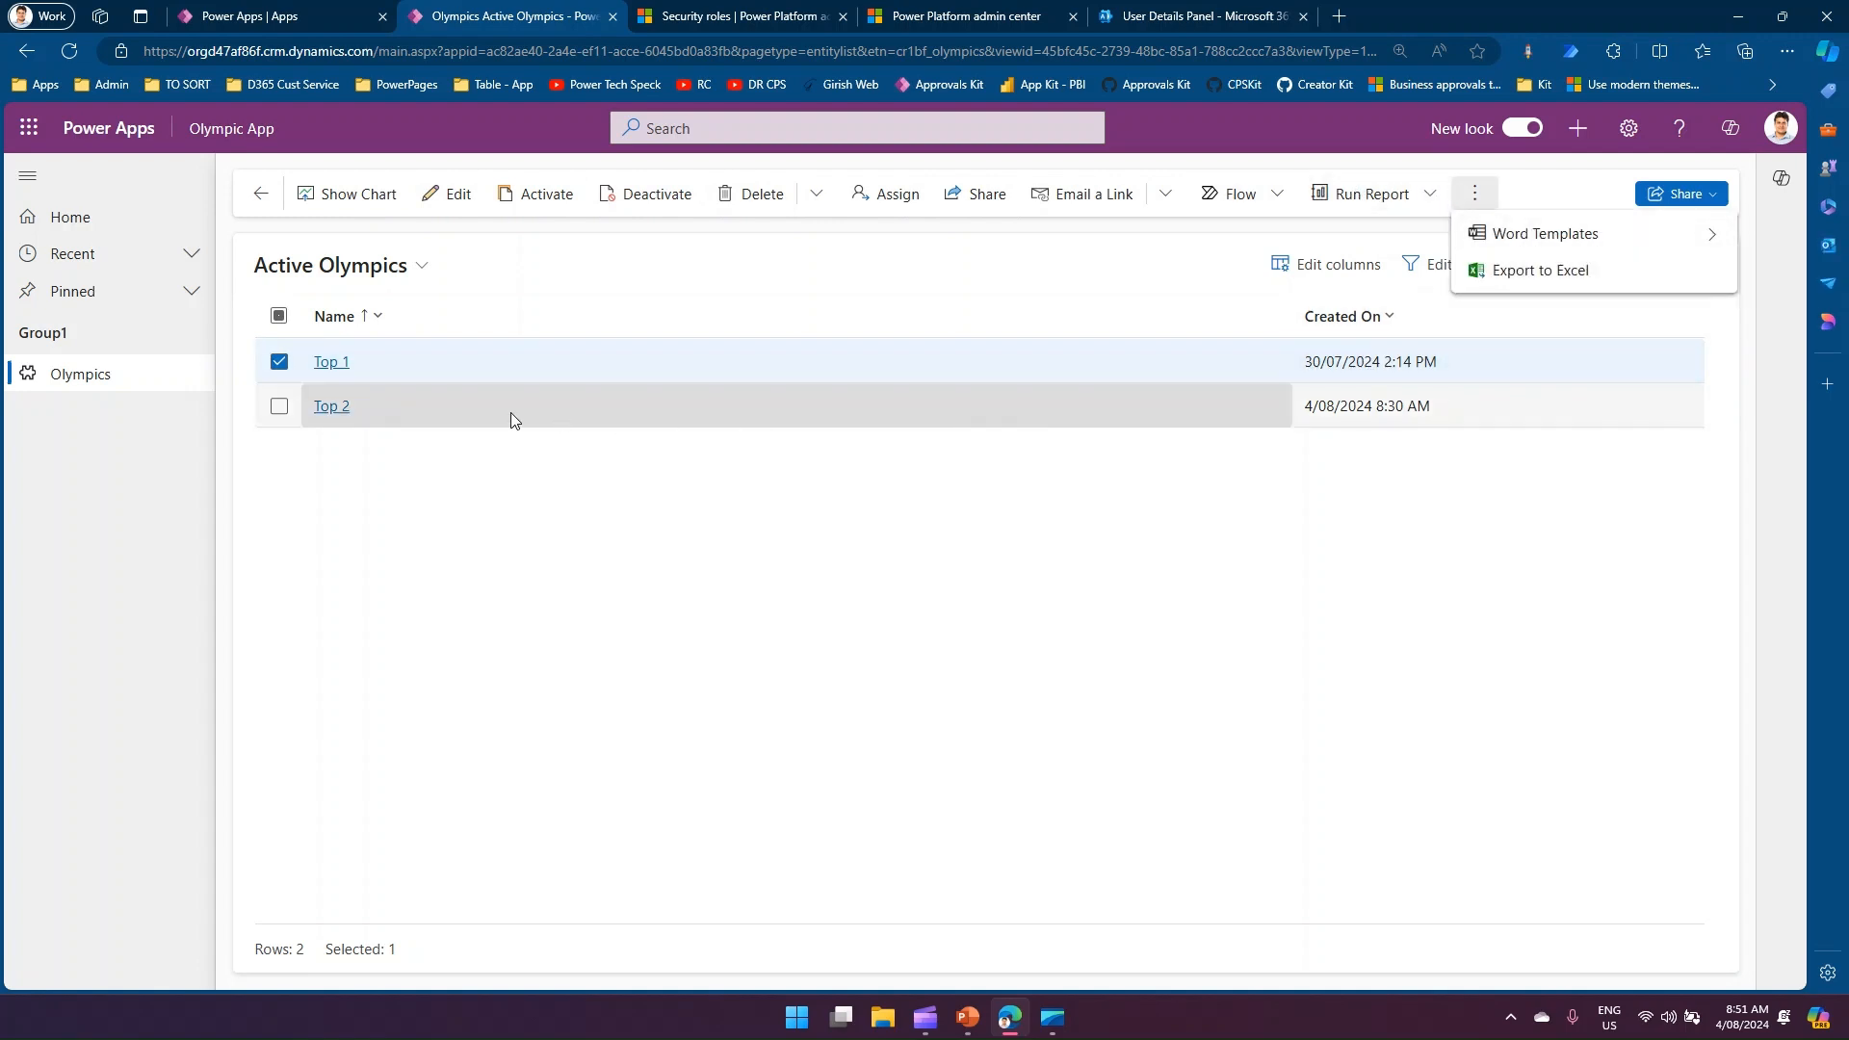
{"action": "left_click", "coordinate": [276, 363]}
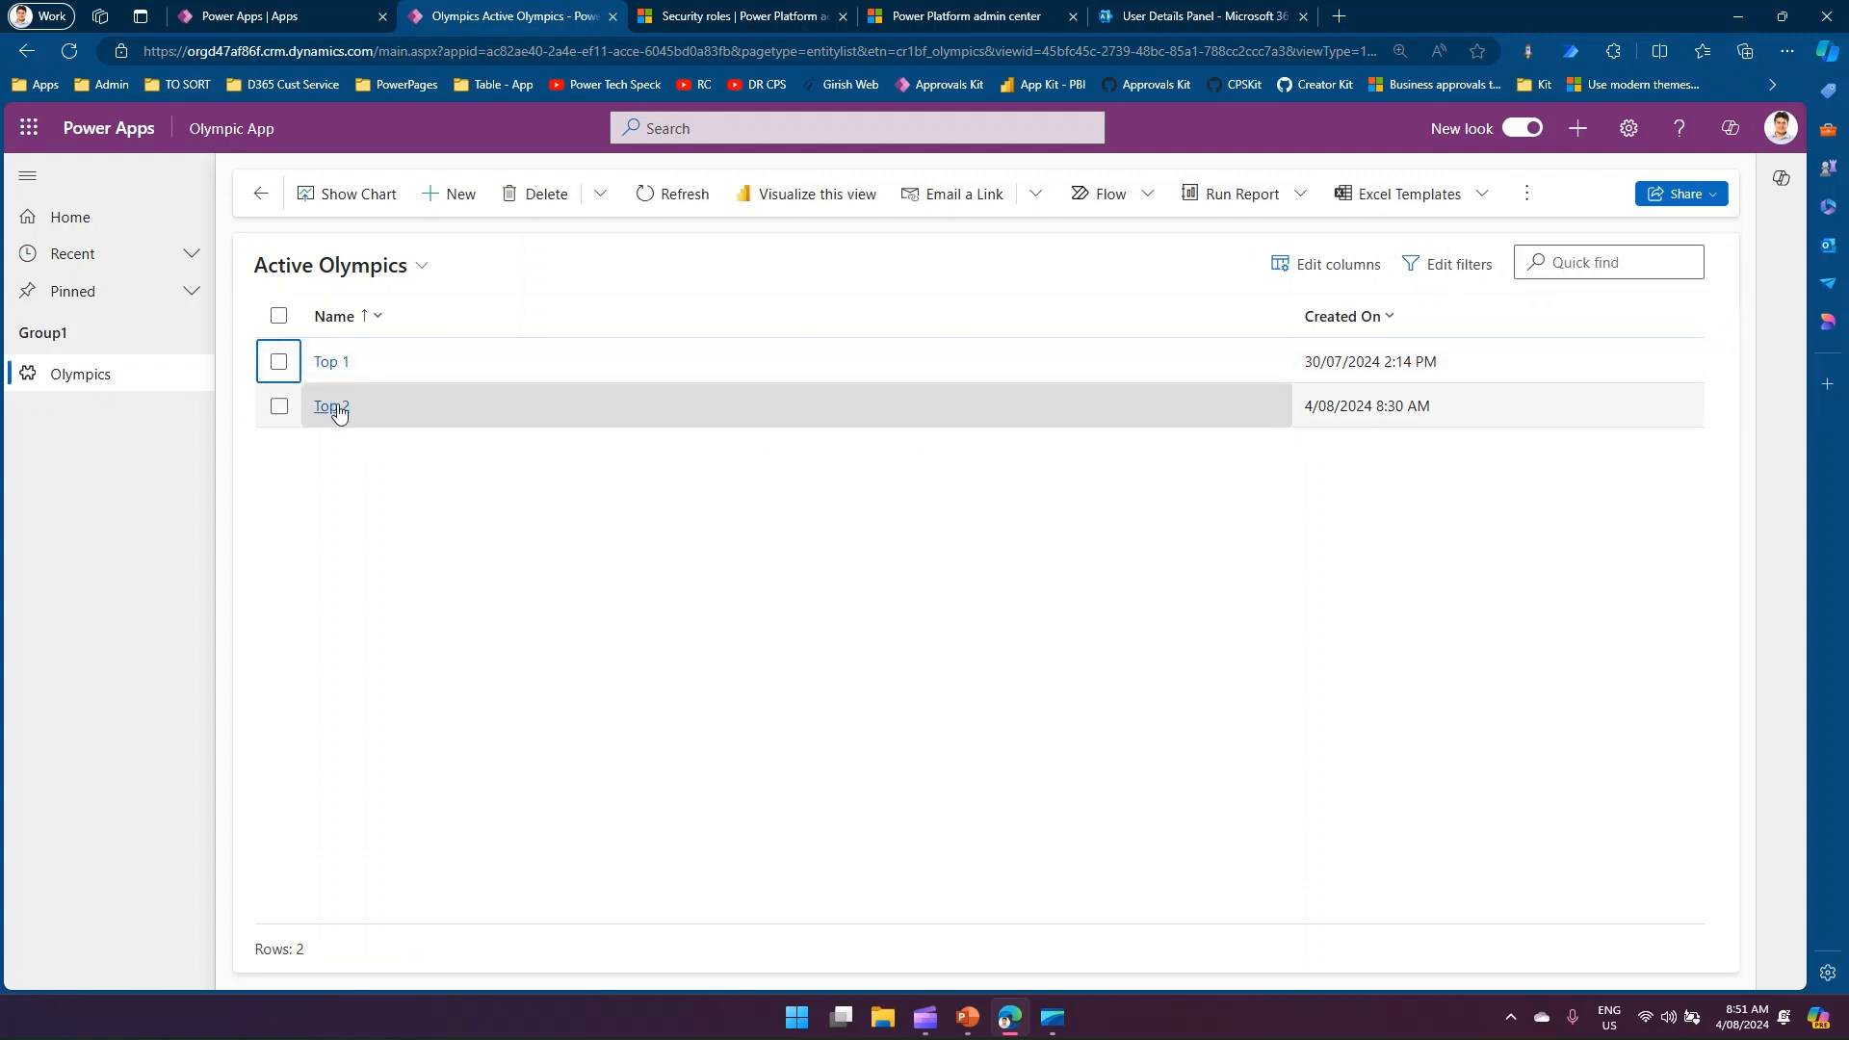
Compare the available commands with only Top 1 selected and with both Top 1 and Top 2 selected, and clear the selection
{"action": "left_click", "coordinate": [278, 364]}
{"action": "left_click", "coordinate": [278, 403]}
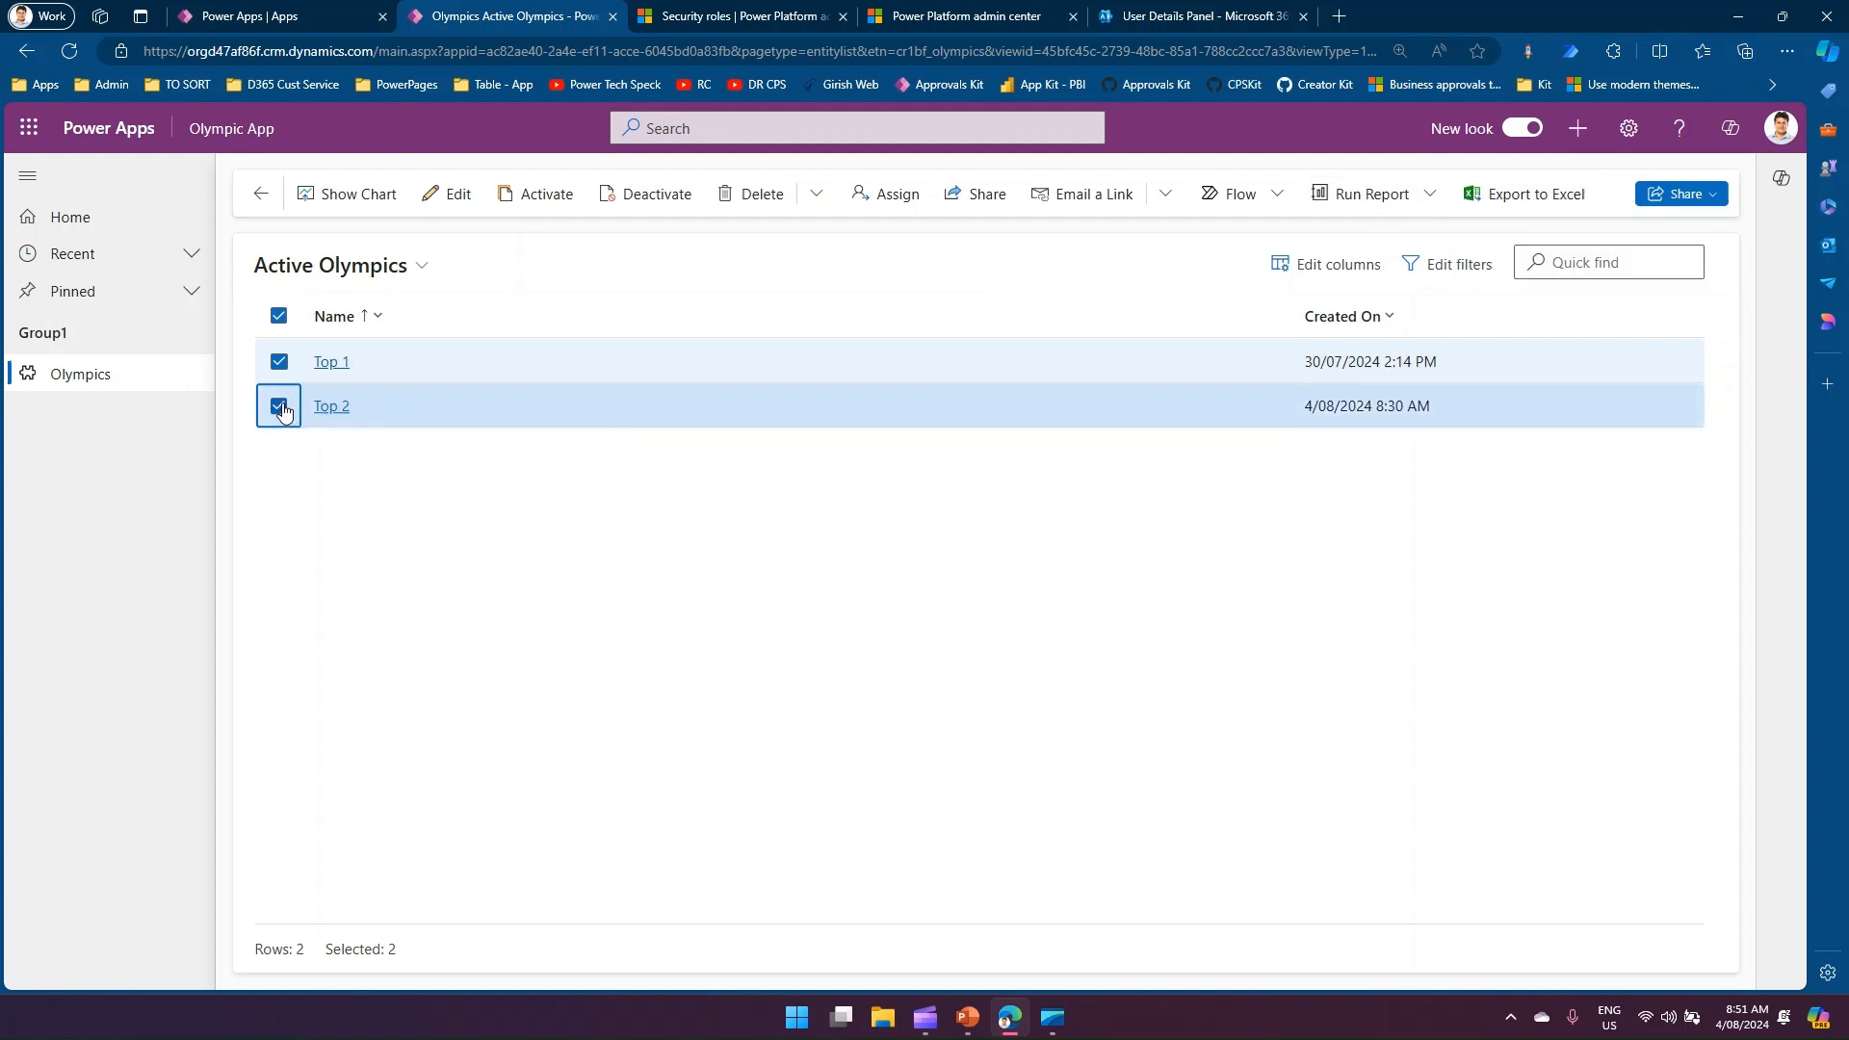
{"action": "left_click", "coordinate": [282, 410]}
{"action": "left_click", "coordinate": [1478, 196]}
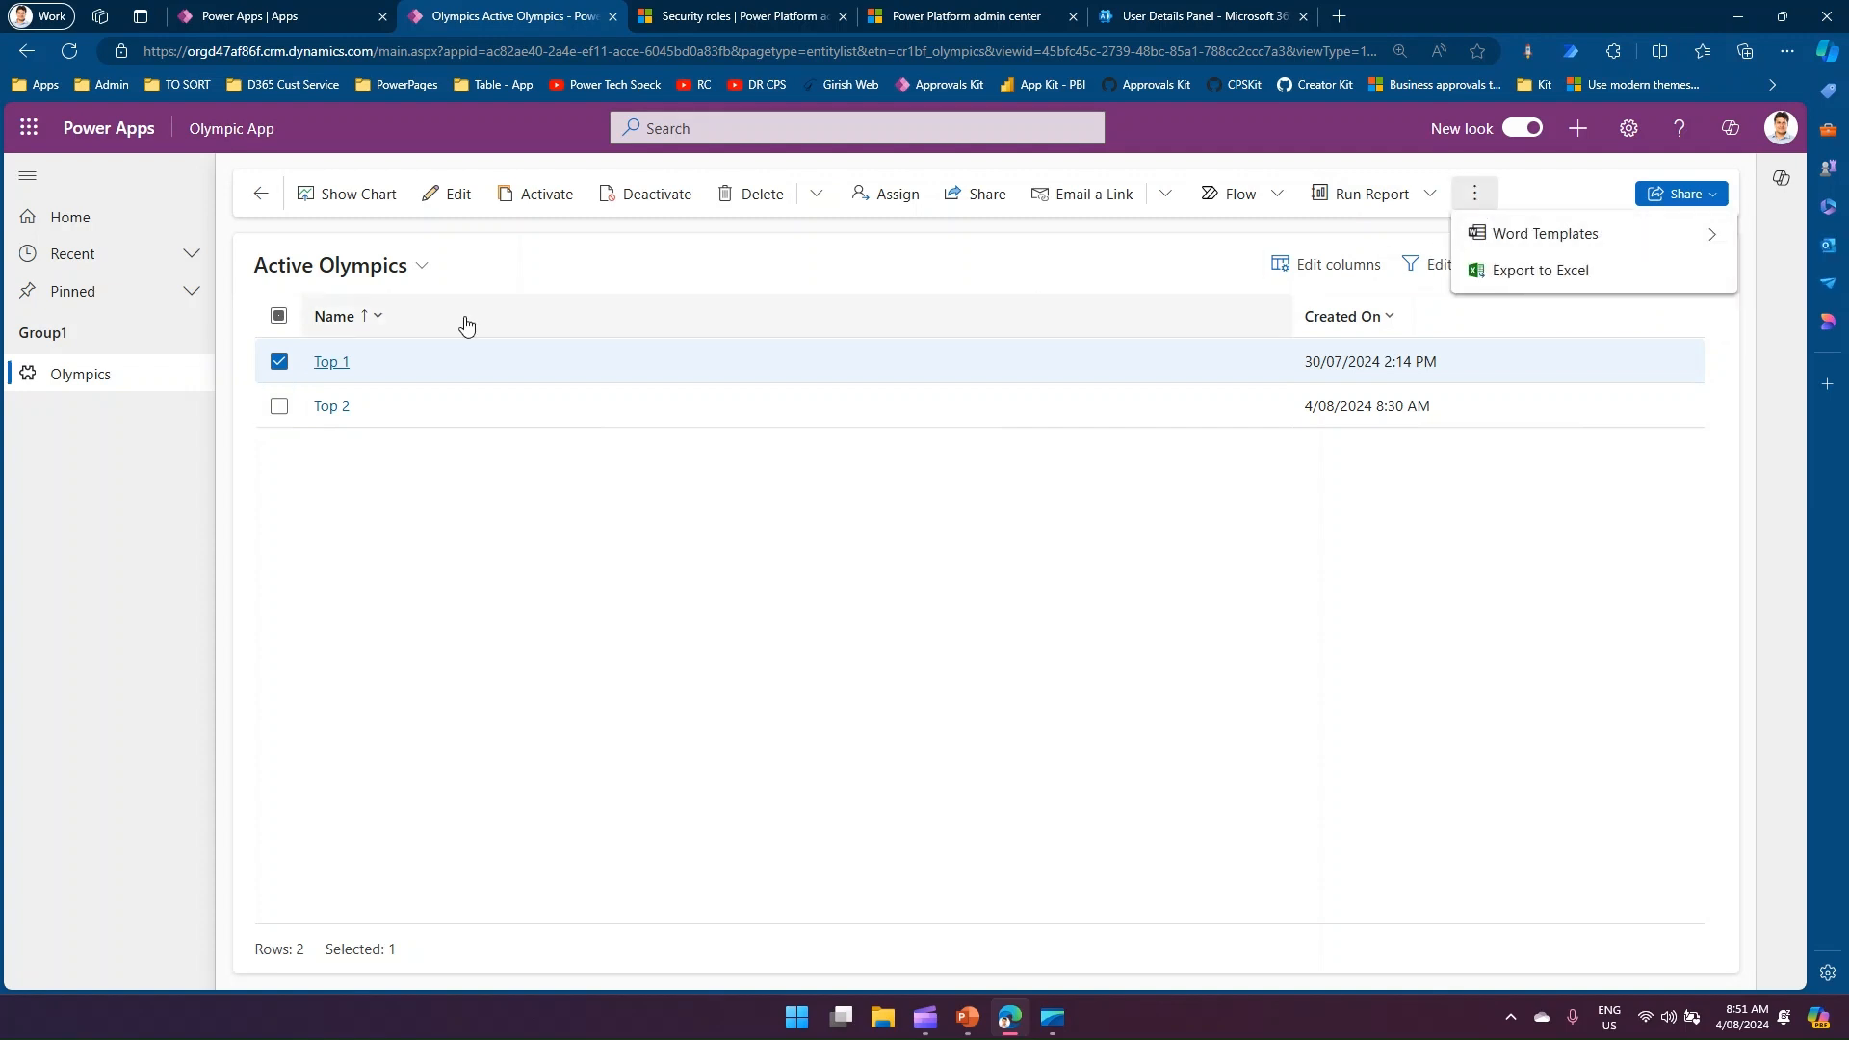
{"action": "left_click", "coordinate": [280, 406]}
{"action": "left_click", "coordinate": [280, 405]}
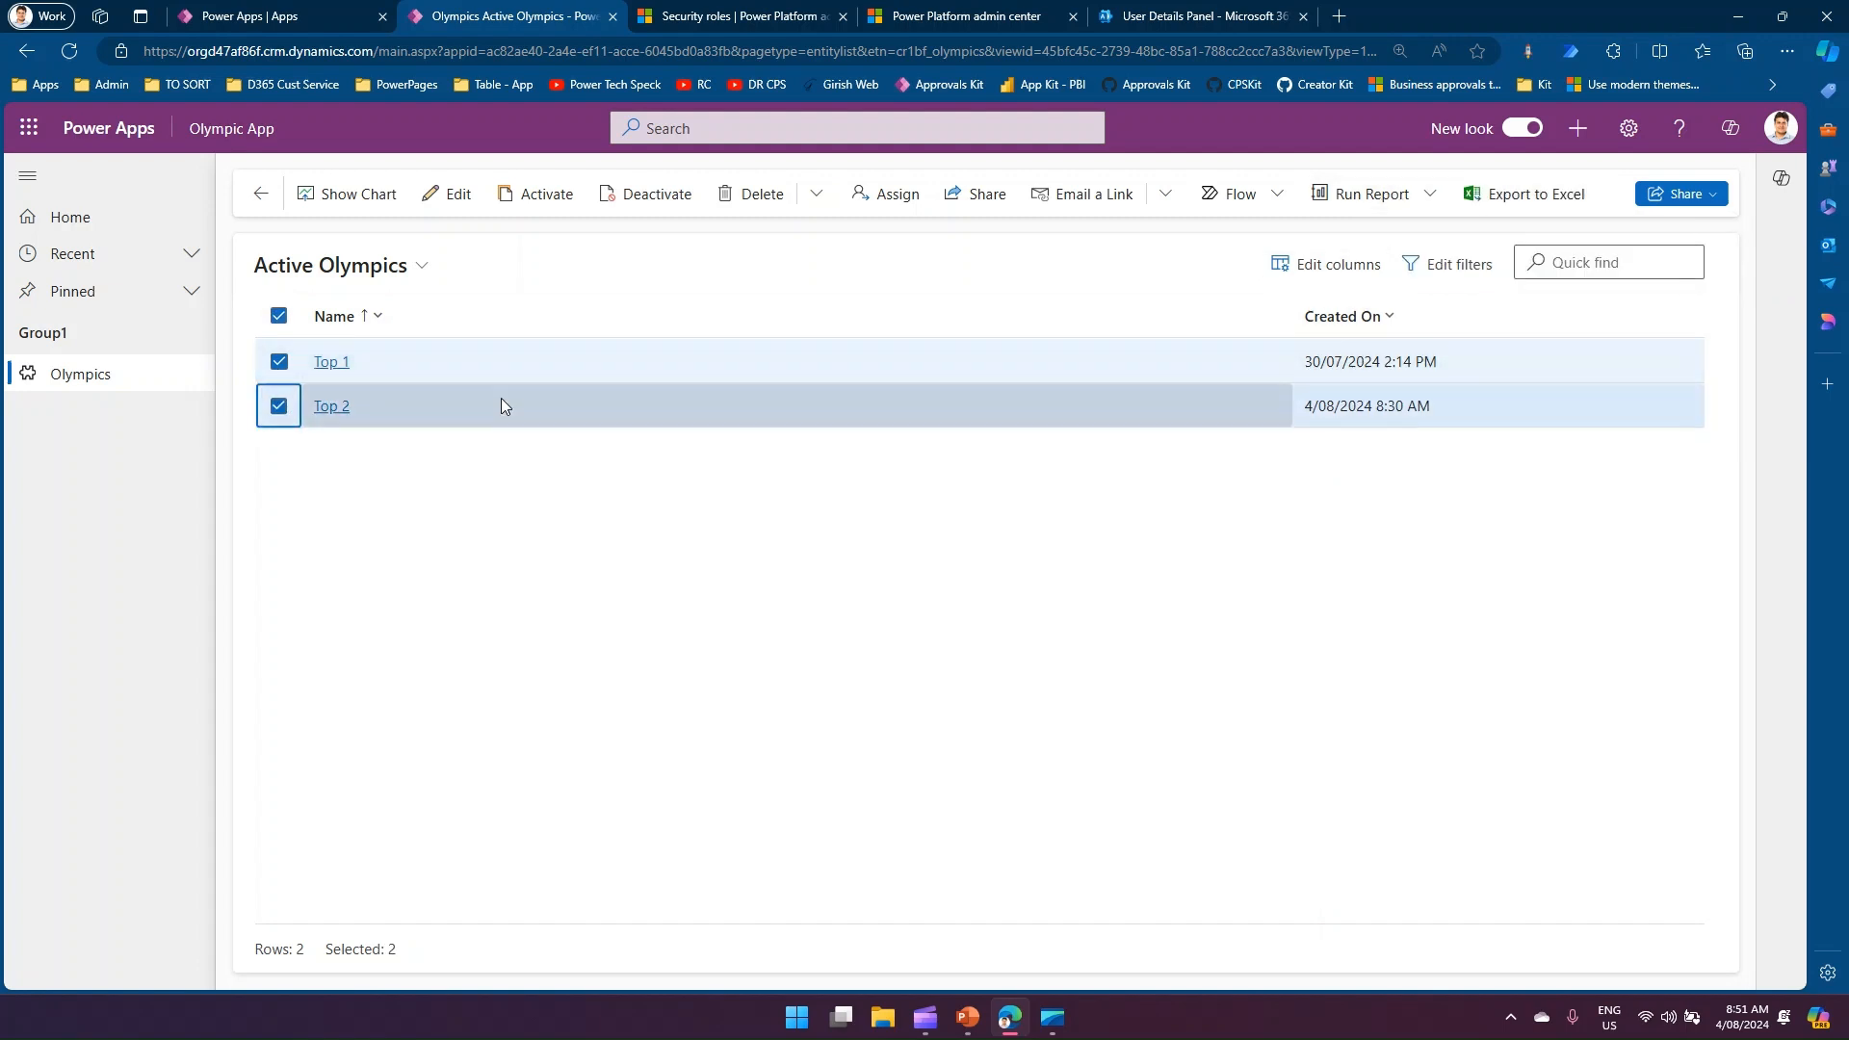
{"action": "left_click", "coordinate": [279, 317]}
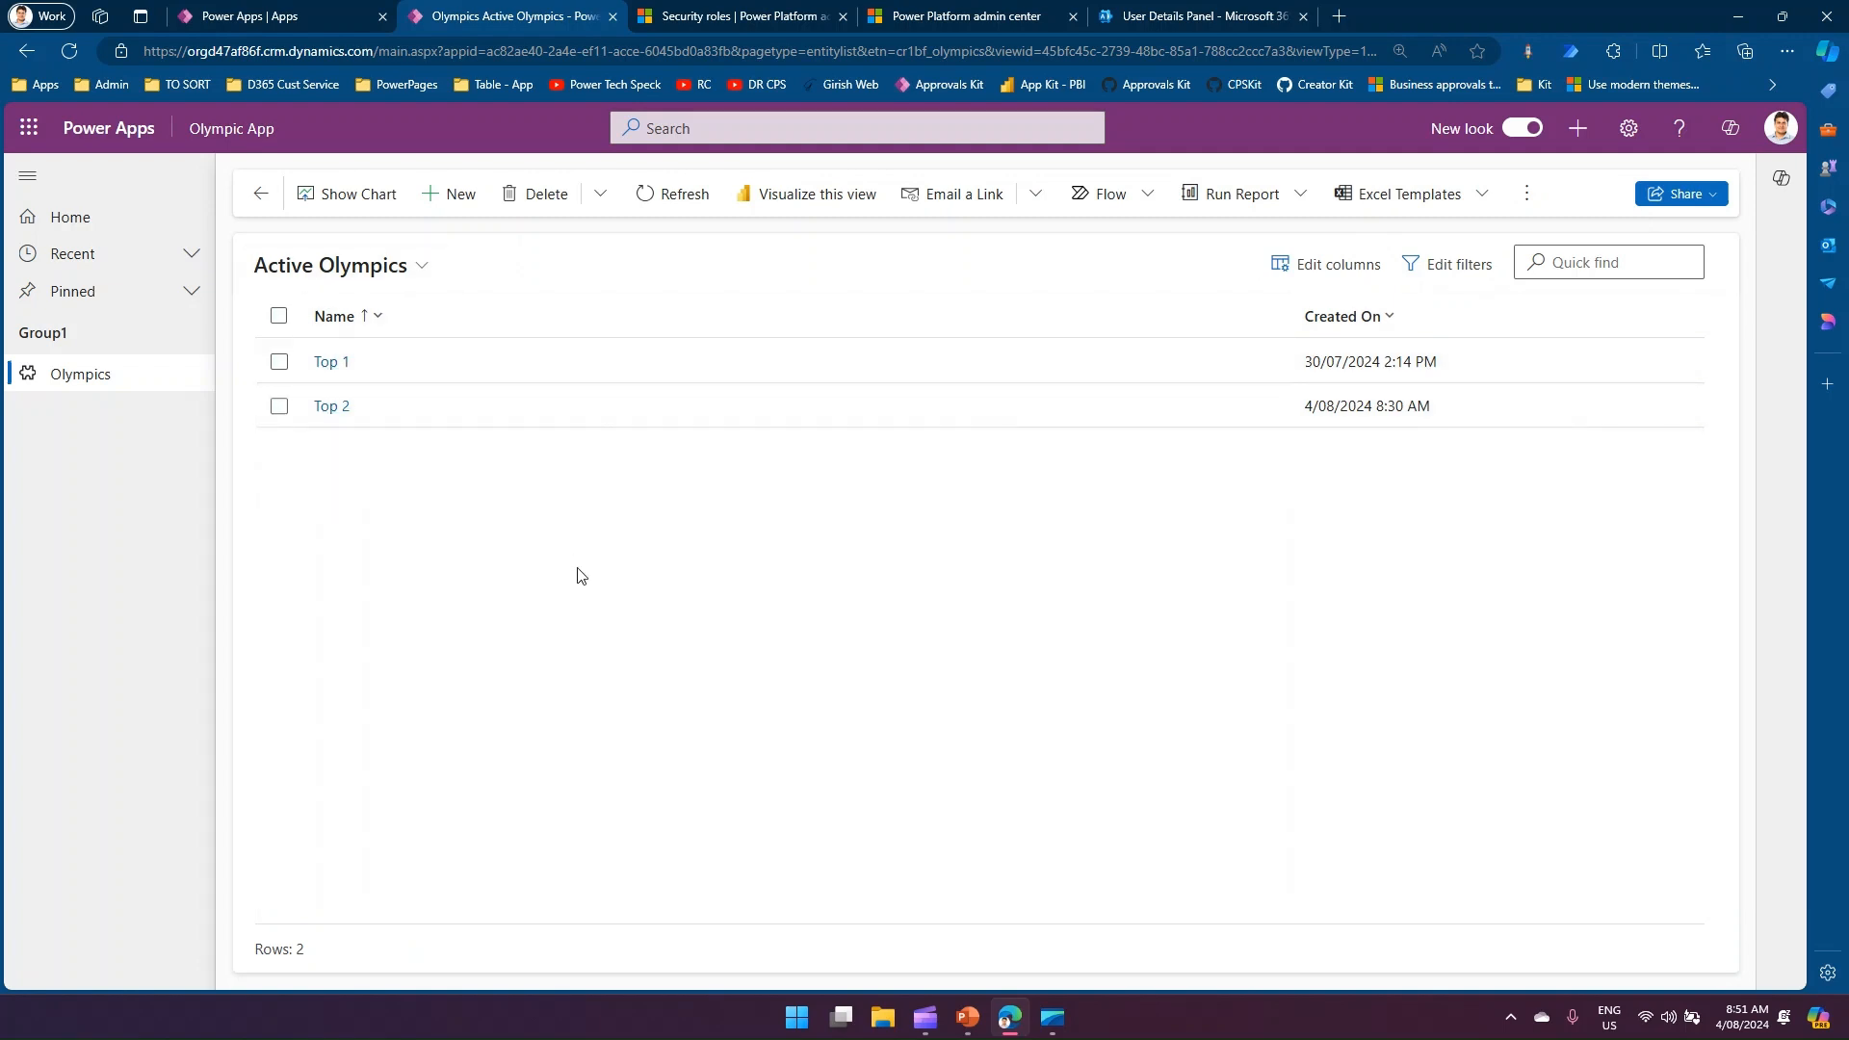
Check the Top 1 record form's additional commands and switch between Top 2 and Top 1 in the record set
{"action": "left_click", "coordinate": [348, 364]}
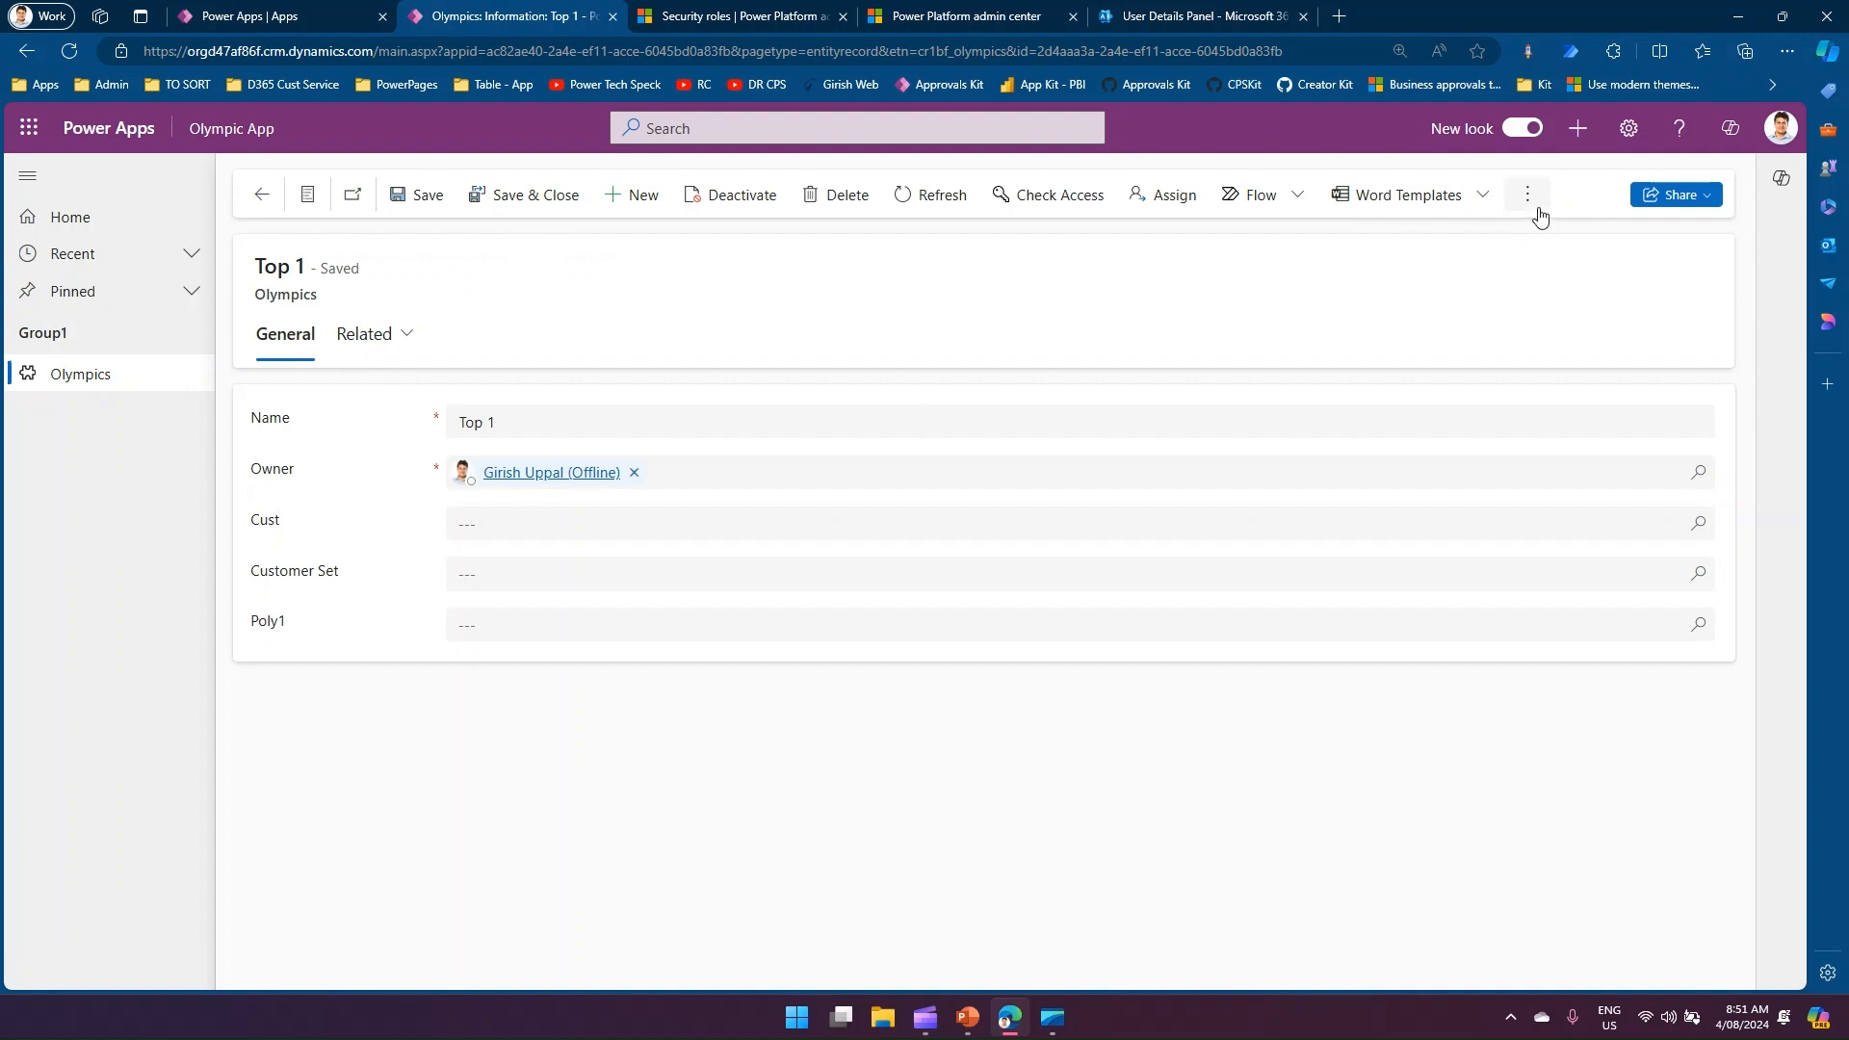
{"action": "left_click", "coordinate": [1535, 203]}
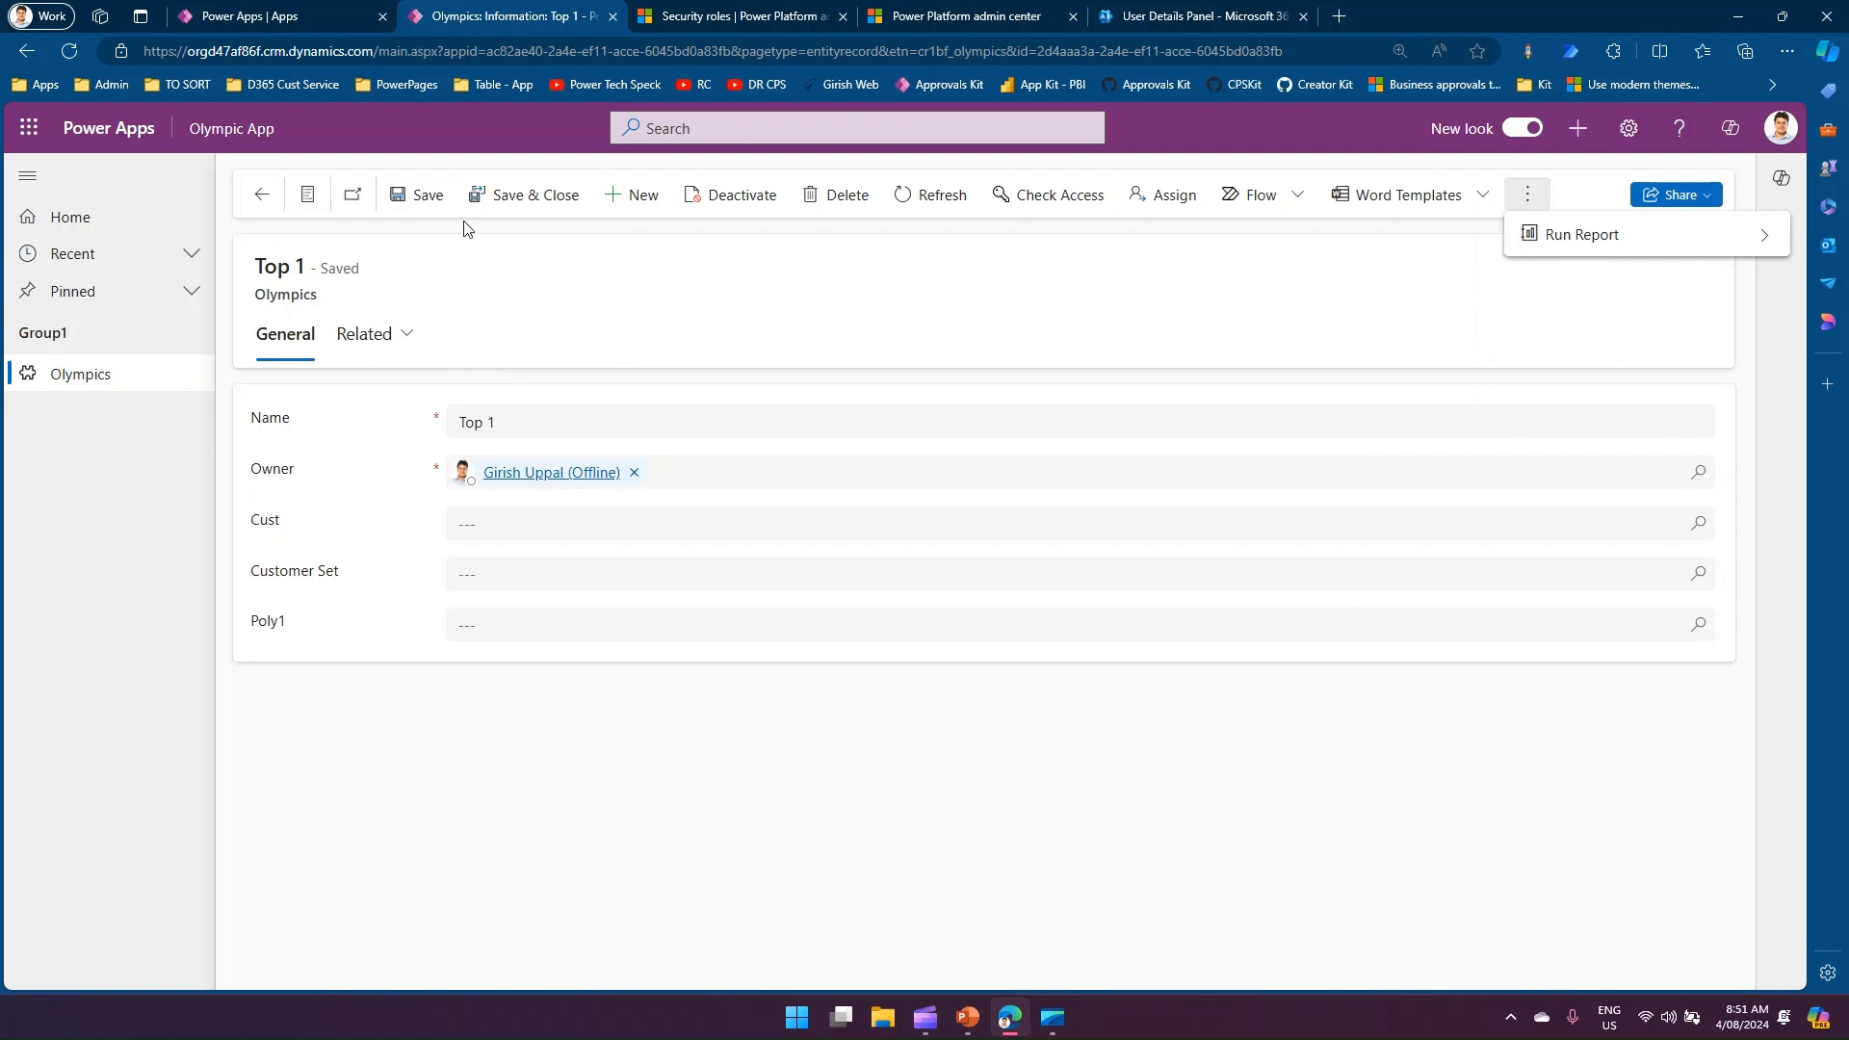
{"action": "left_click", "coordinate": [307, 196]}
{"action": "double_click", "coordinate": [332, 363]}
{"action": "left_click", "coordinate": [332, 280]}
{"action": "left_click", "coordinate": [343, 366]}
{"action": "left_click", "coordinate": [334, 280]}
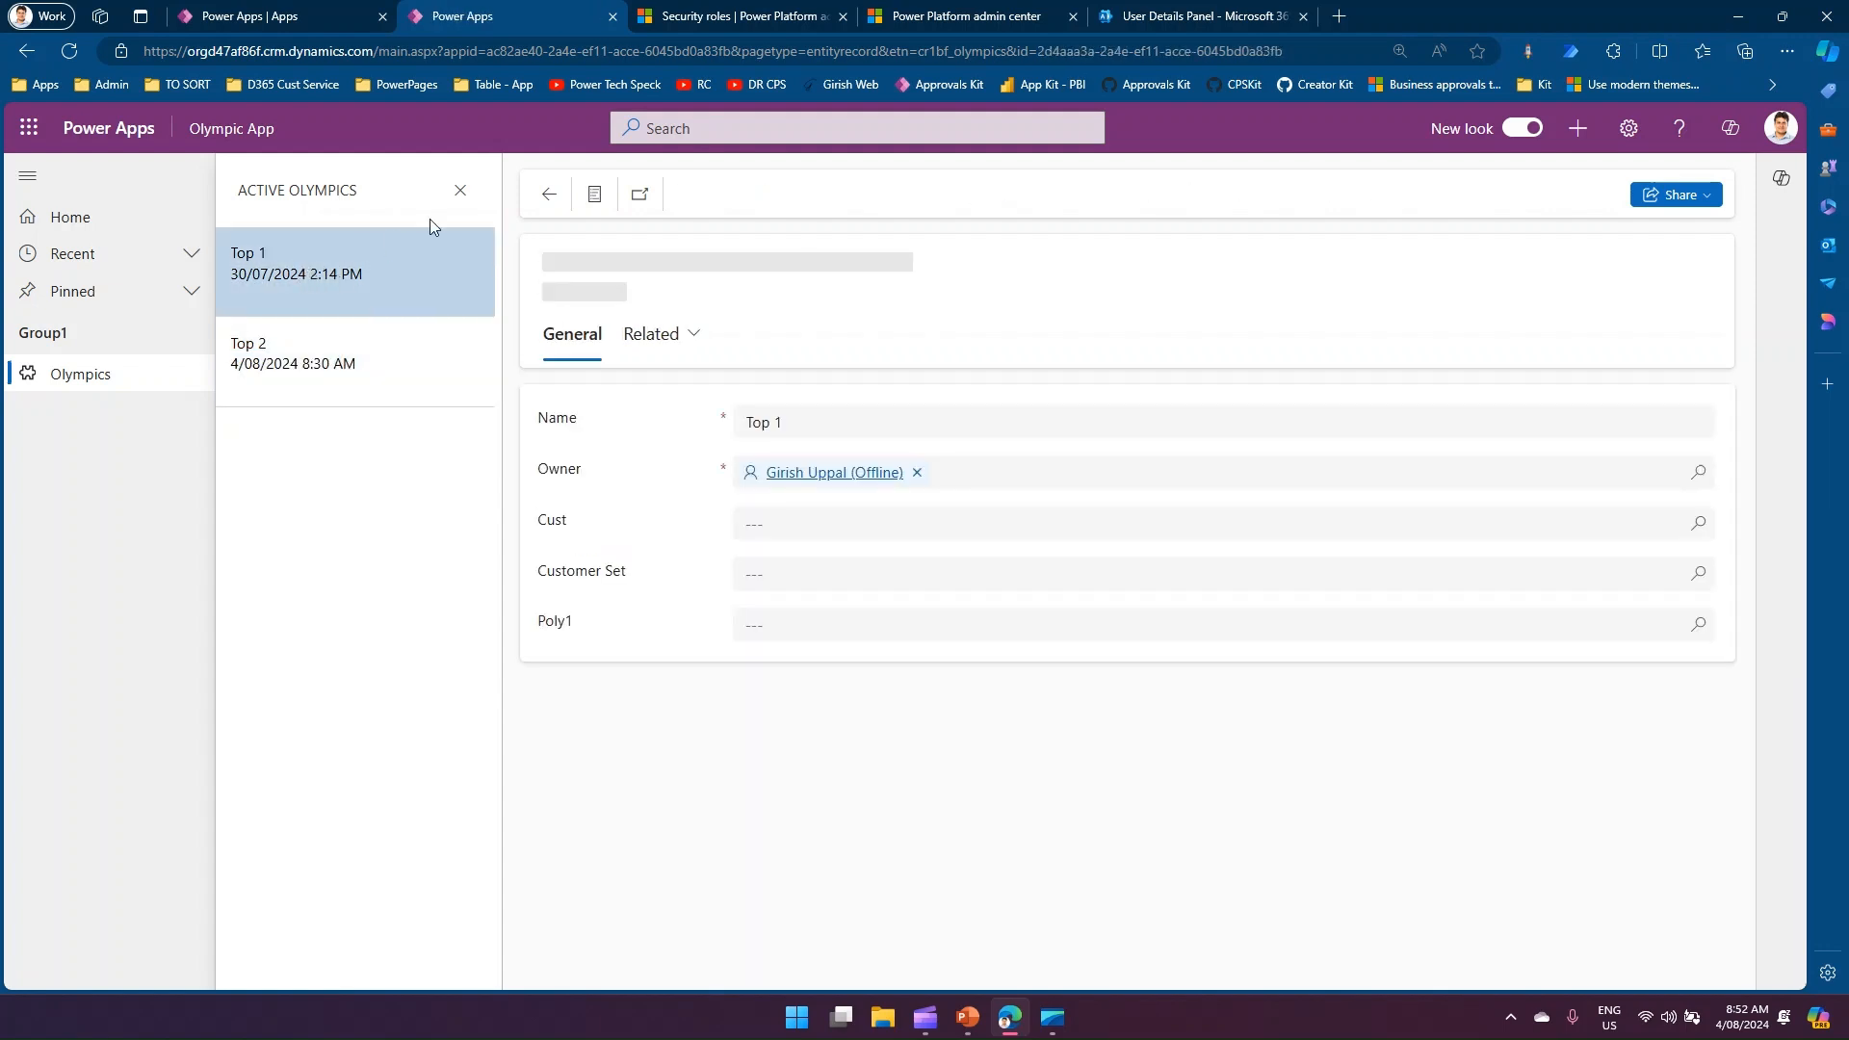
{"action": "left_click", "coordinate": [460, 190]}
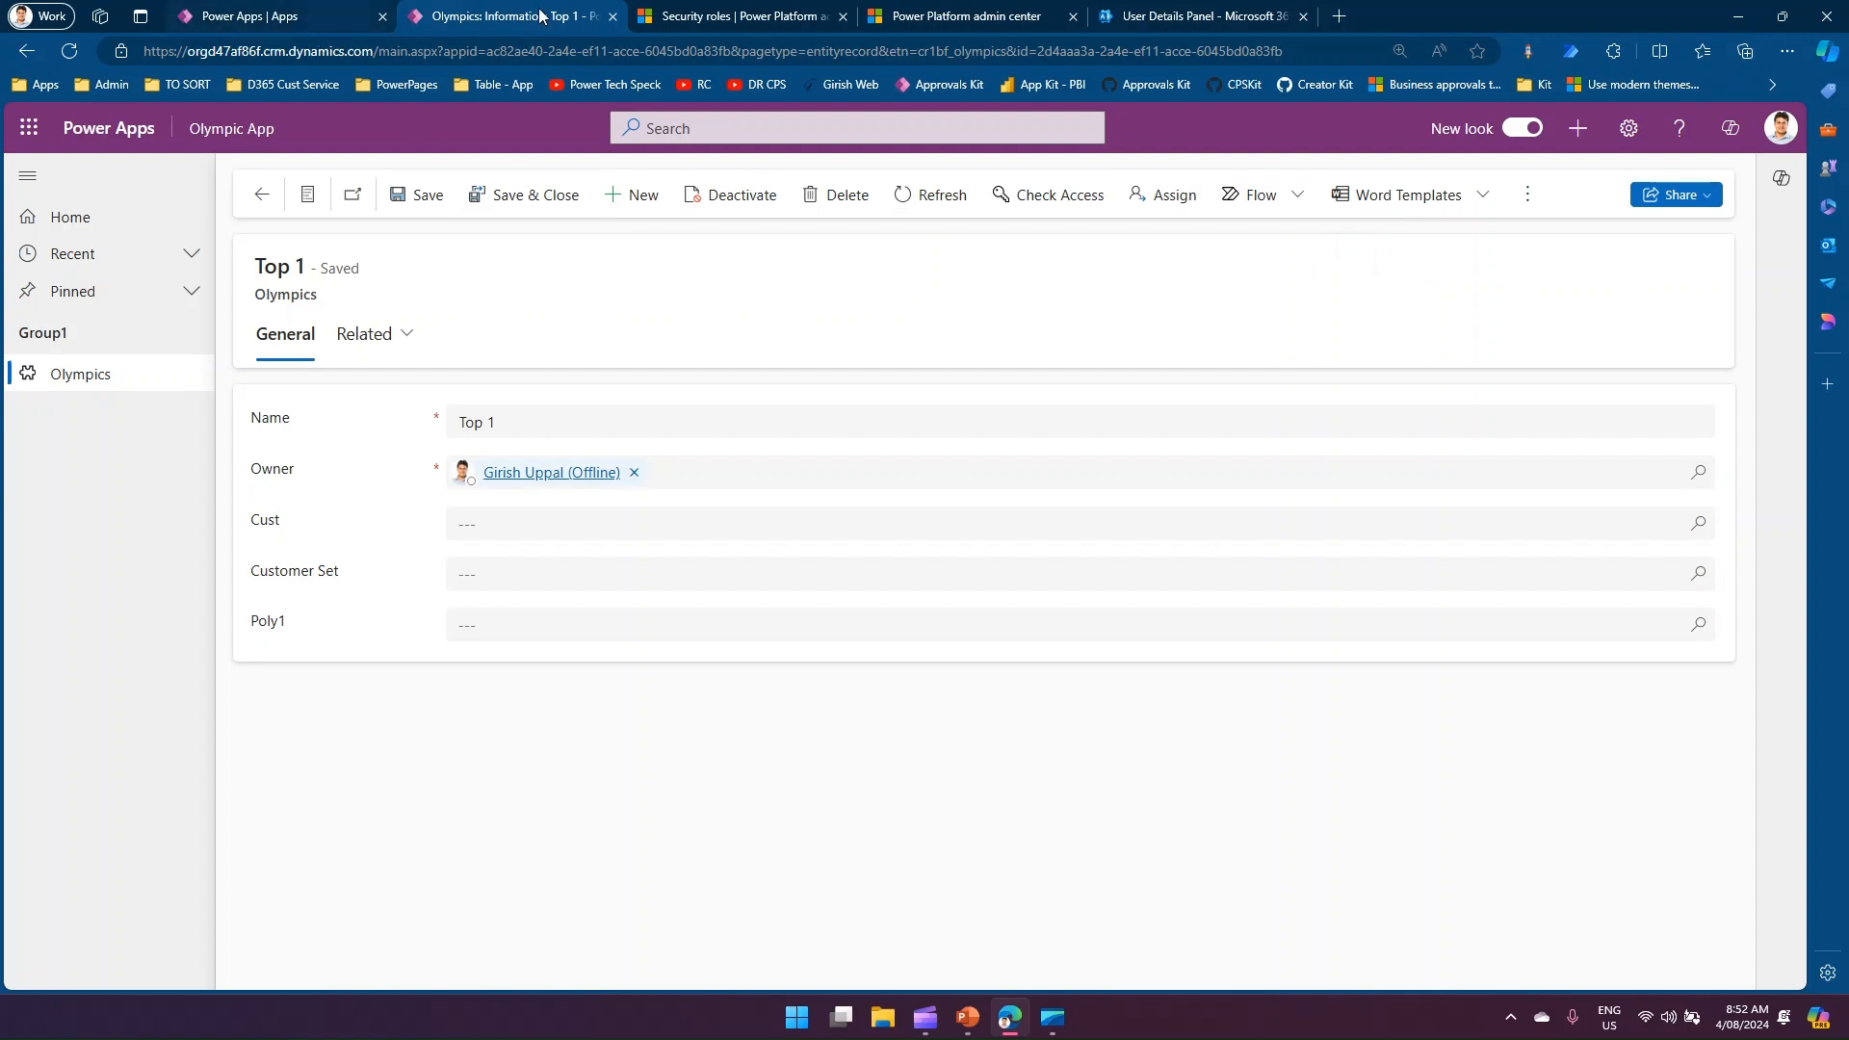
Return to the custom administrator role in the Power Platform admin center and set its Export to Excel privilege to None
{"action": "left_click", "coordinate": [737, 17]}
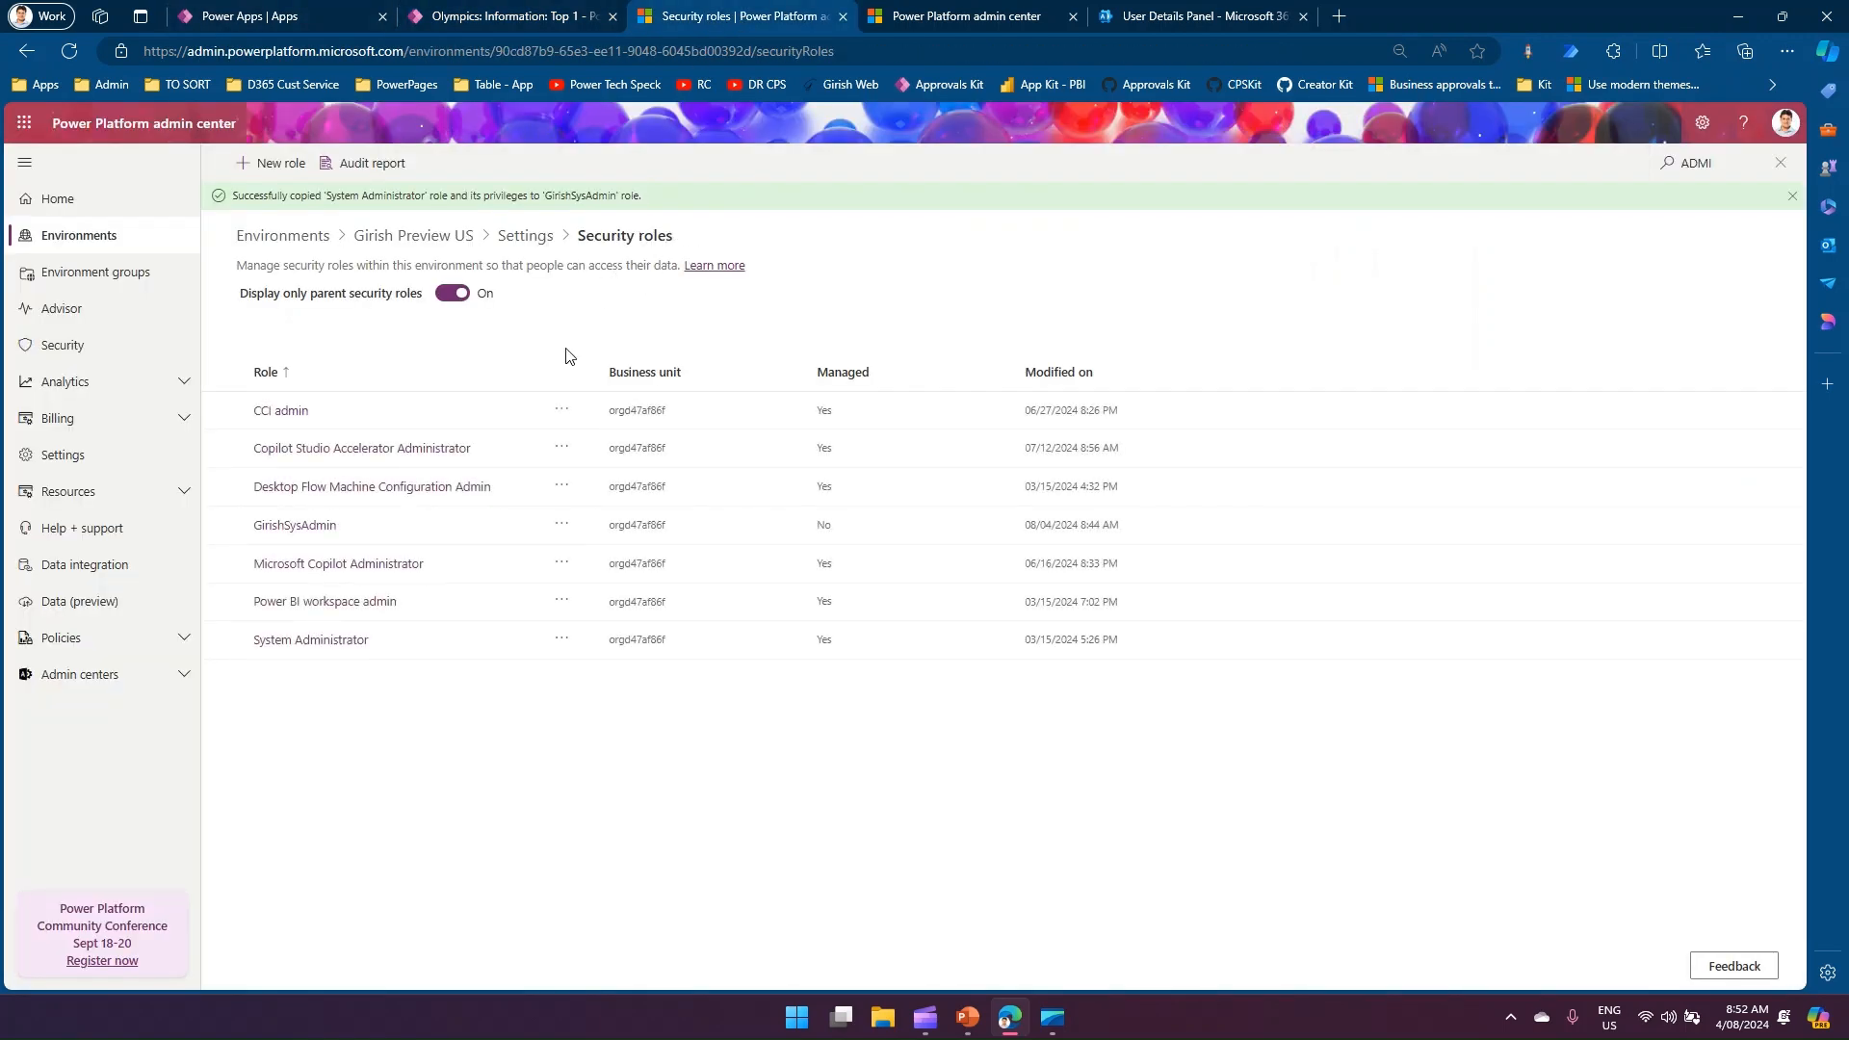
{"action": "left_click", "coordinate": [978, 21]}
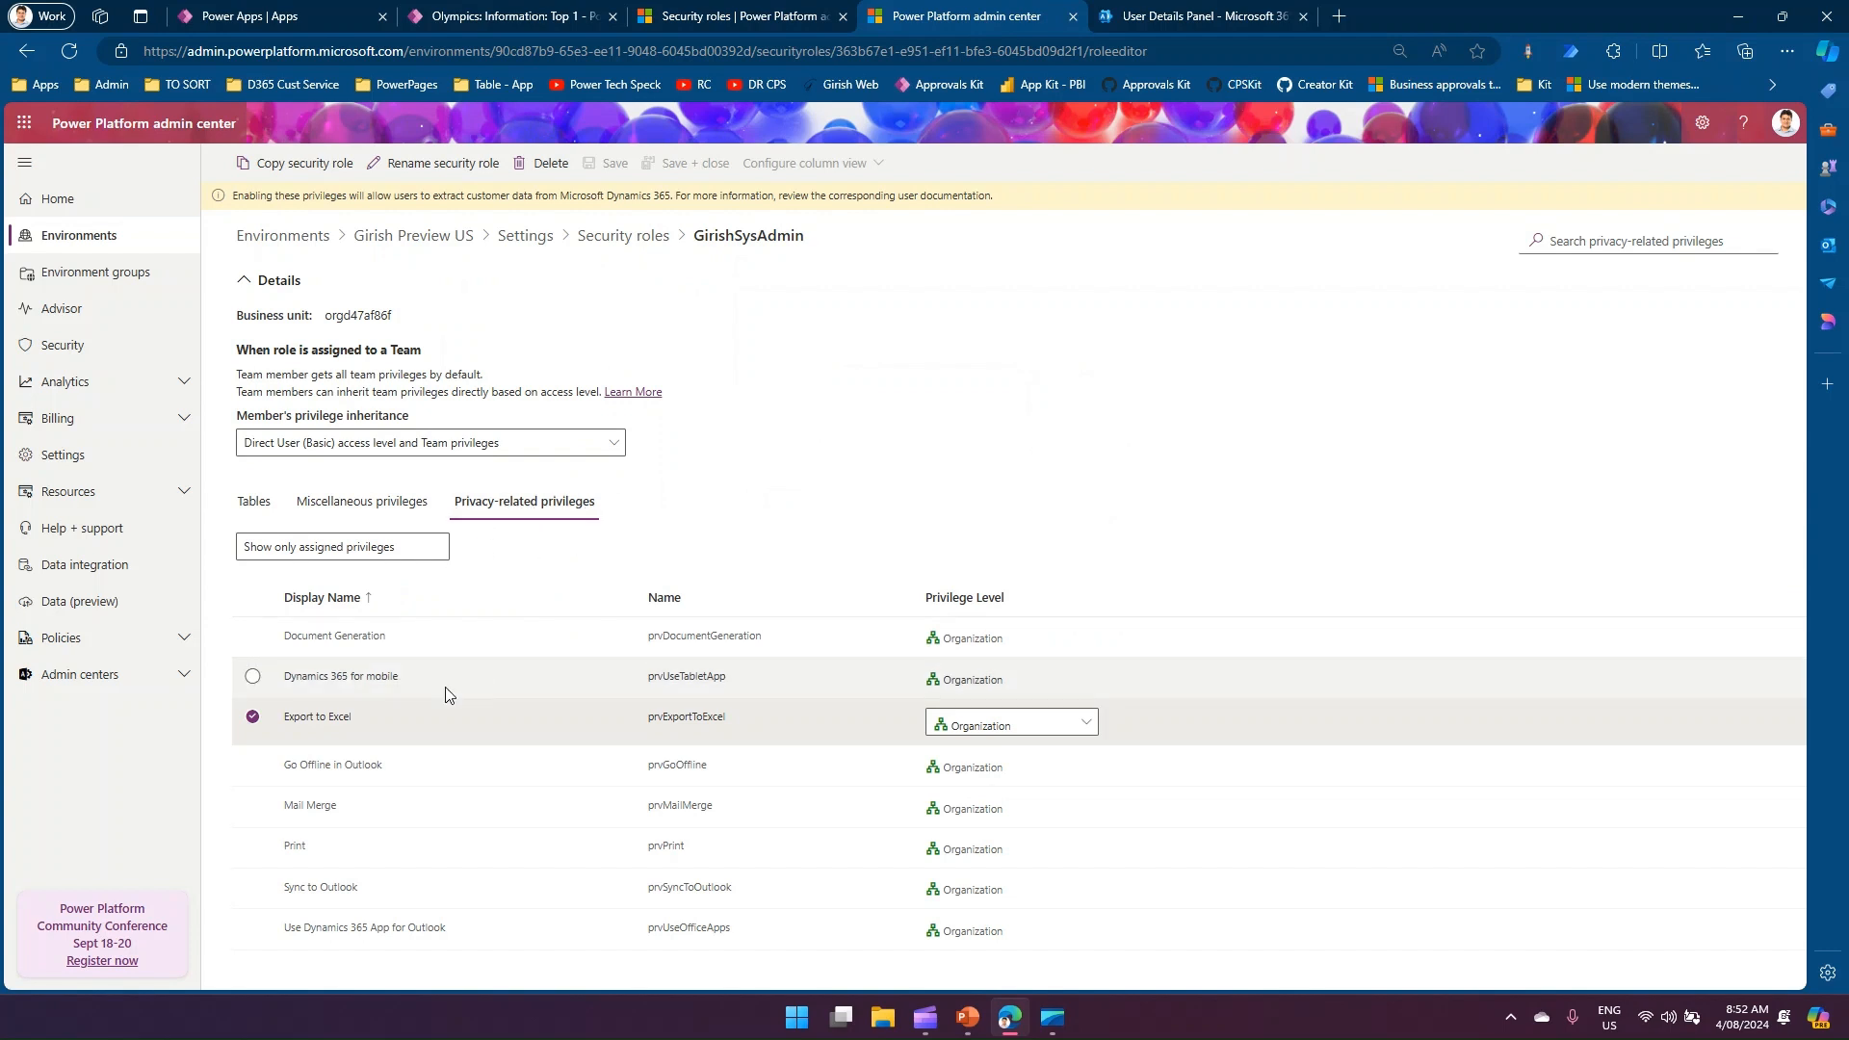
{"action": "left_click", "coordinate": [1066, 728]}
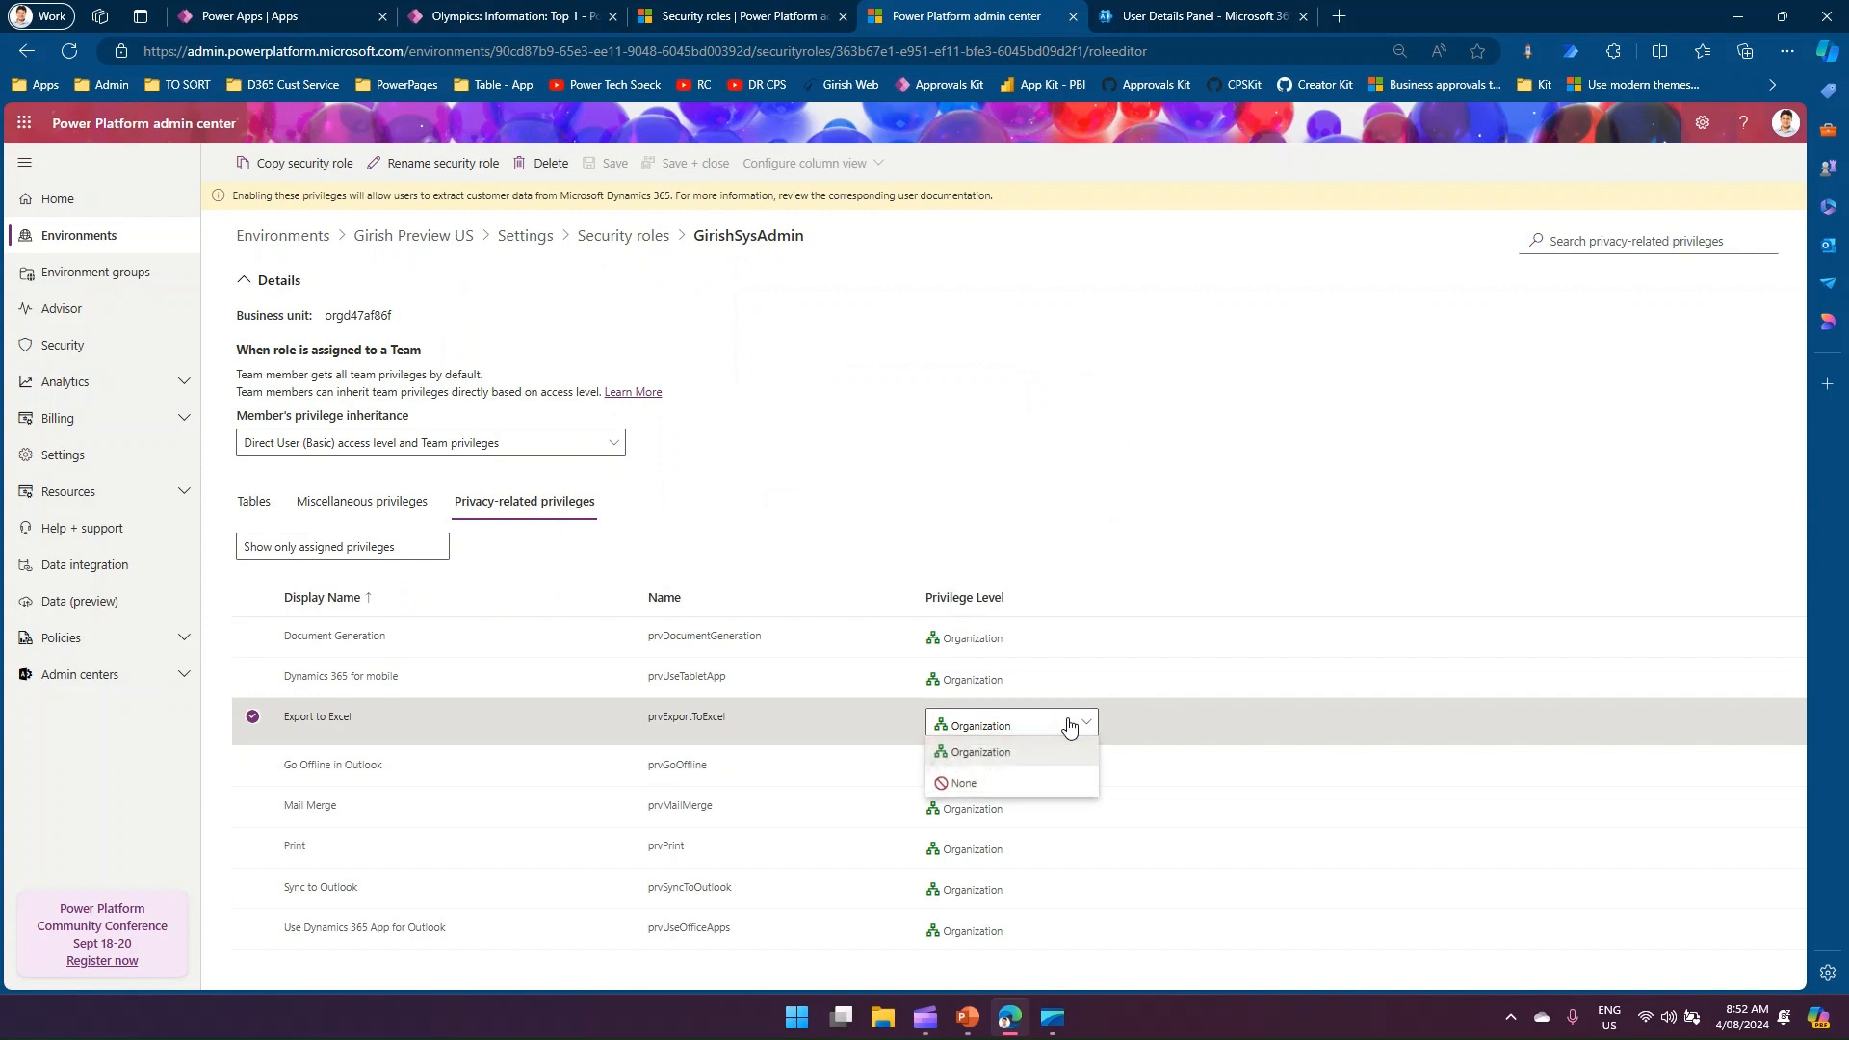
{"action": "left_click", "coordinate": [1020, 785]}
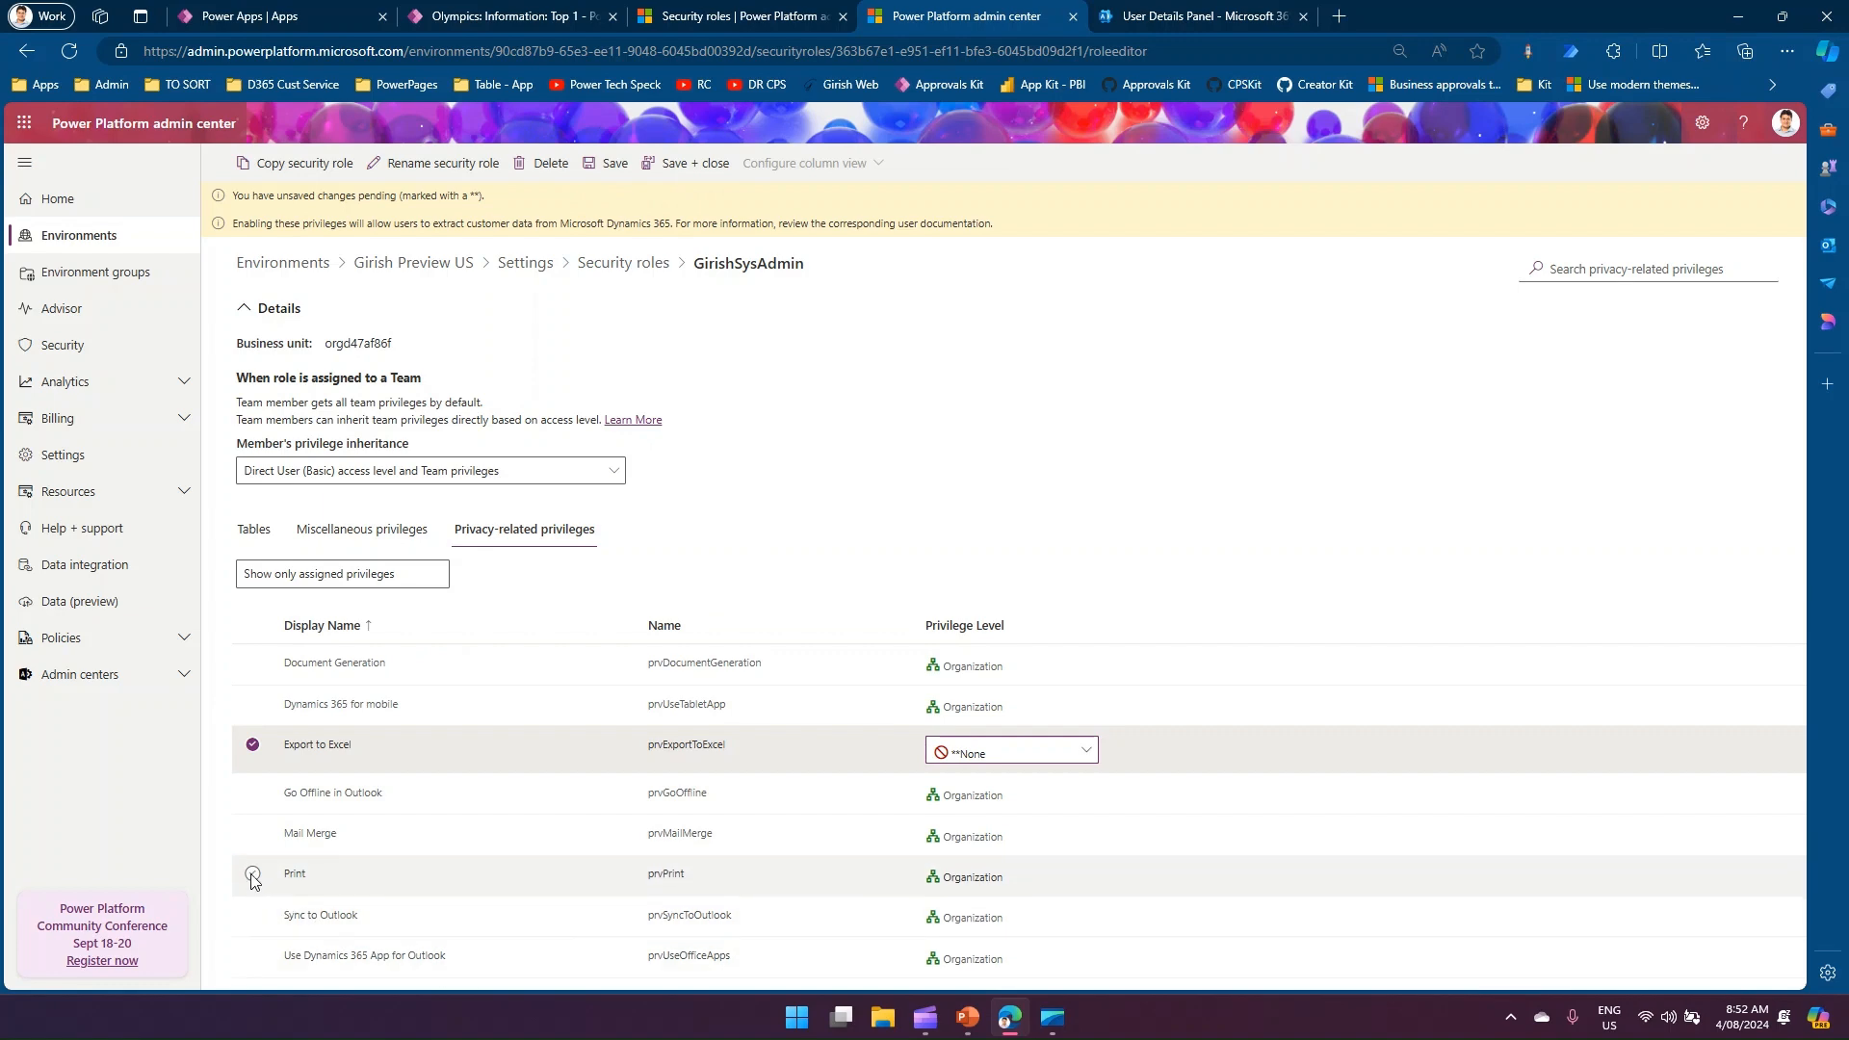
Discard the unsaved Export to Excel change and set the Bulk Edit miscellaneous privilege to None
{"action": "left_click", "coordinate": [396, 528]}
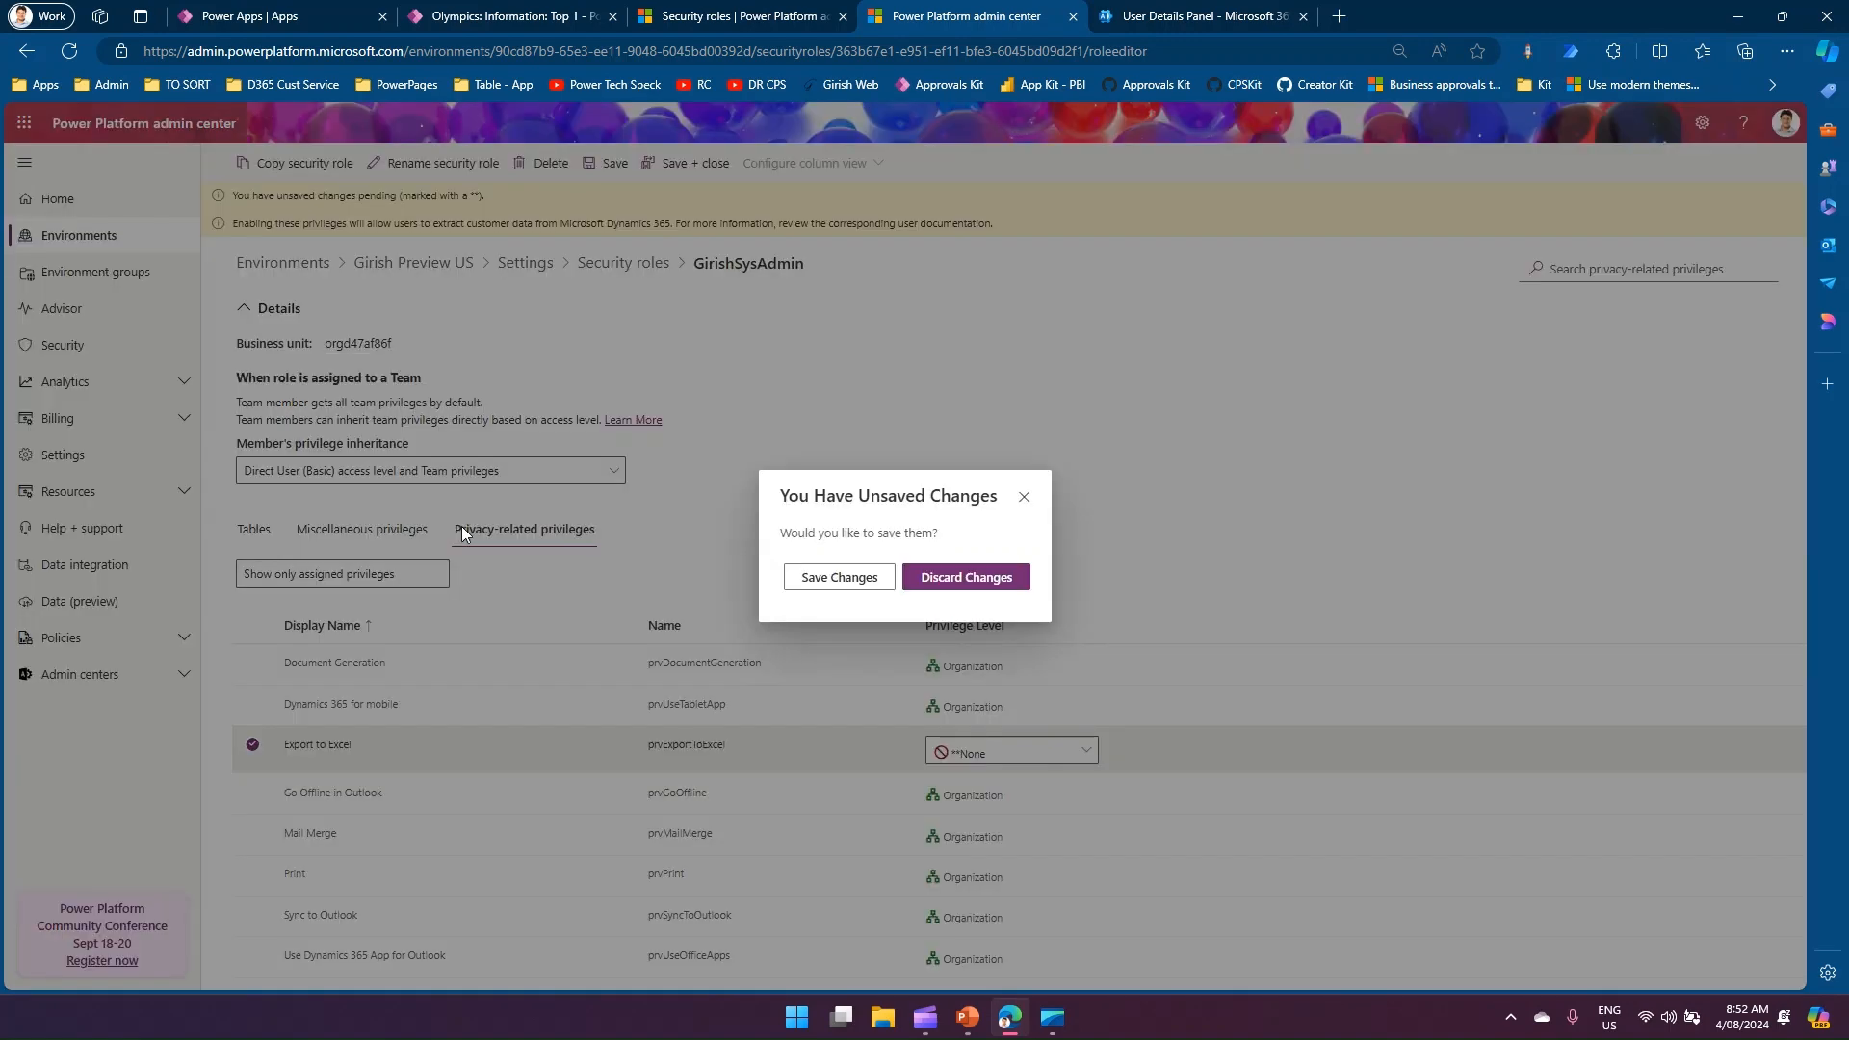
{"action": "left_click", "coordinate": [954, 580]}
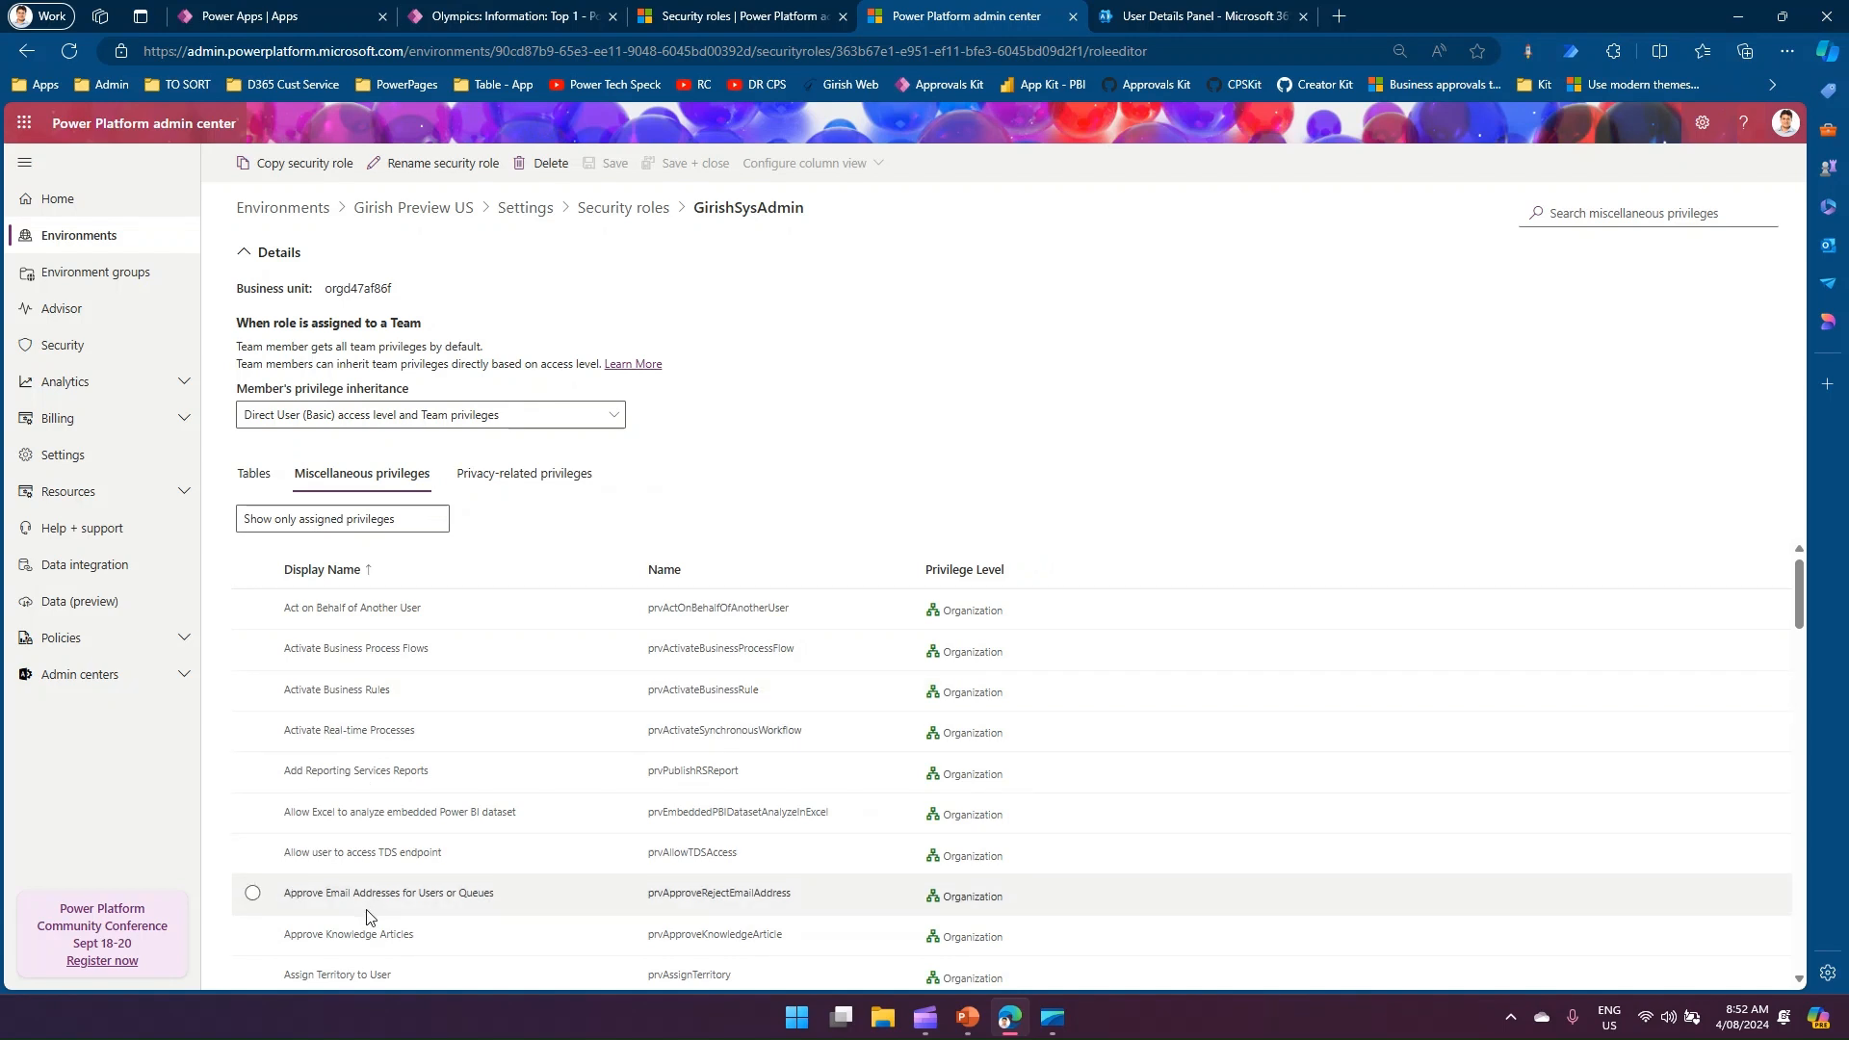
{"action": "scroll", "coordinate": [364, 929], "scroll_direction": "down", "scroll_amount": 3}
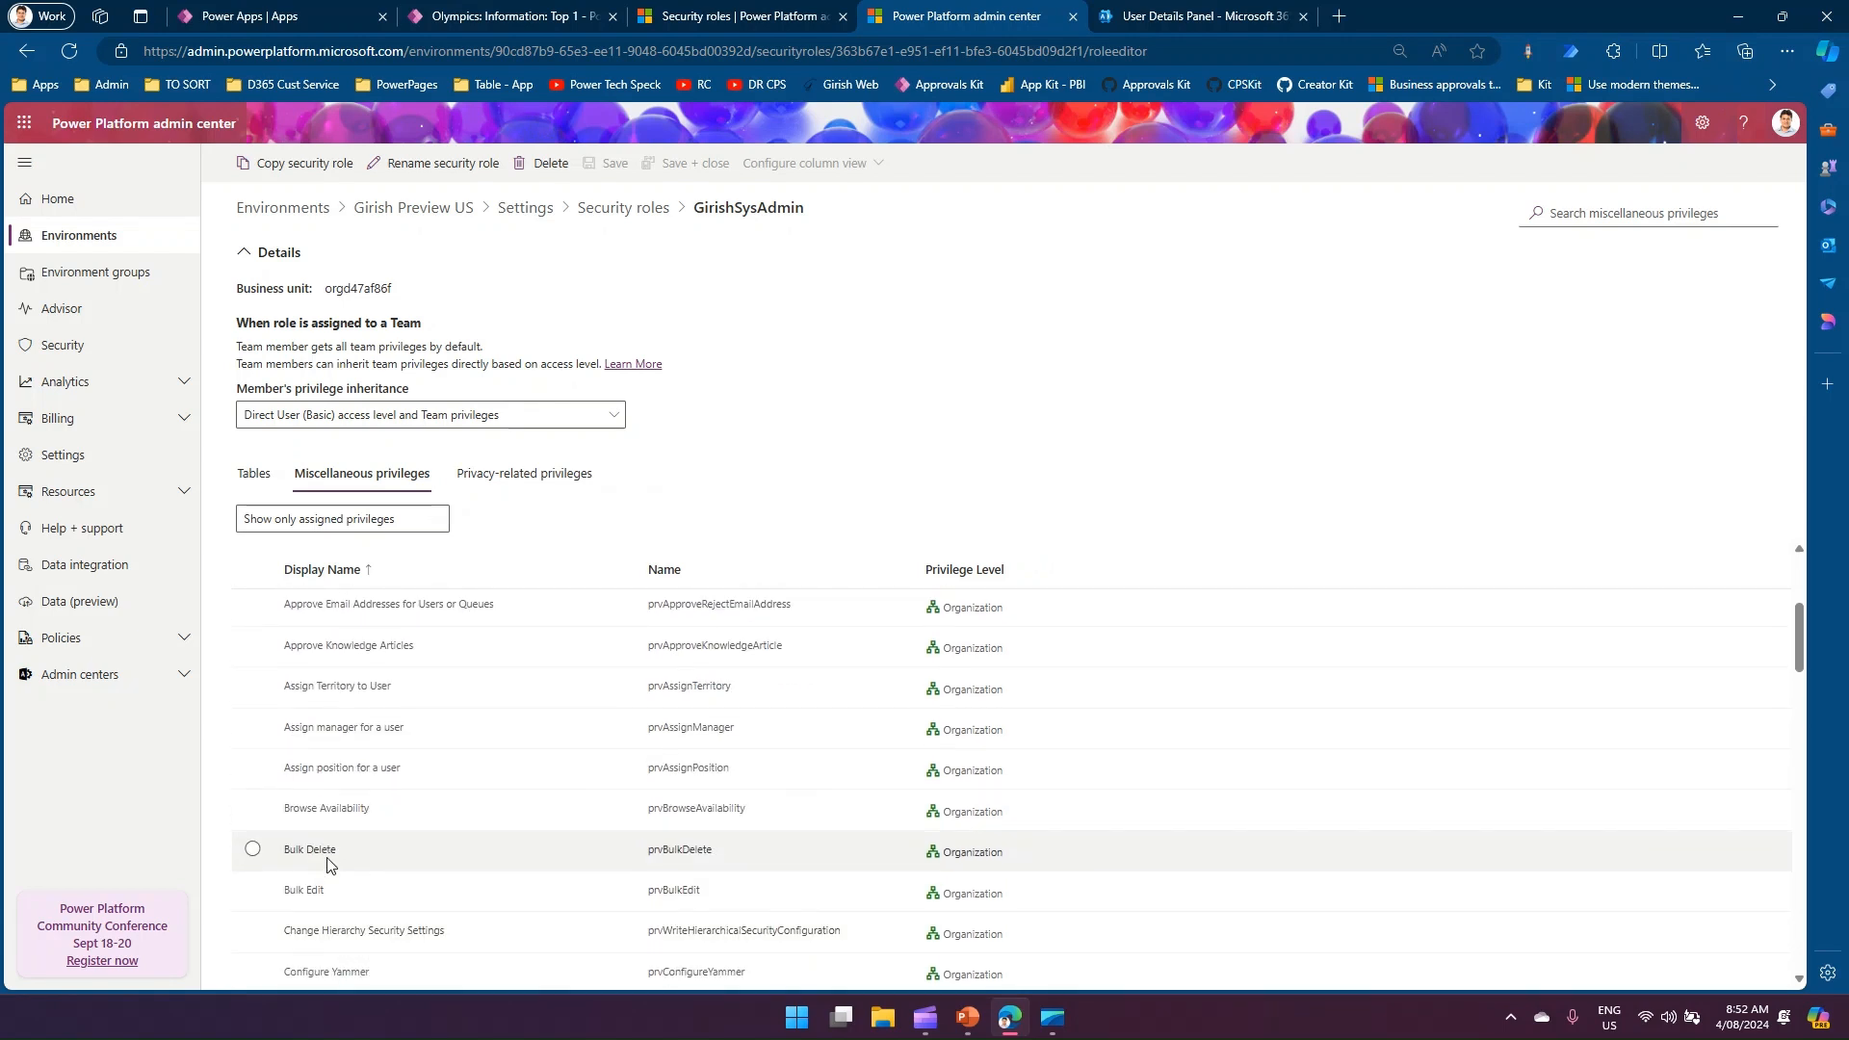
{"action": "scroll", "coordinate": [332, 872], "scroll_direction": "down", "scroll_amount": 3}
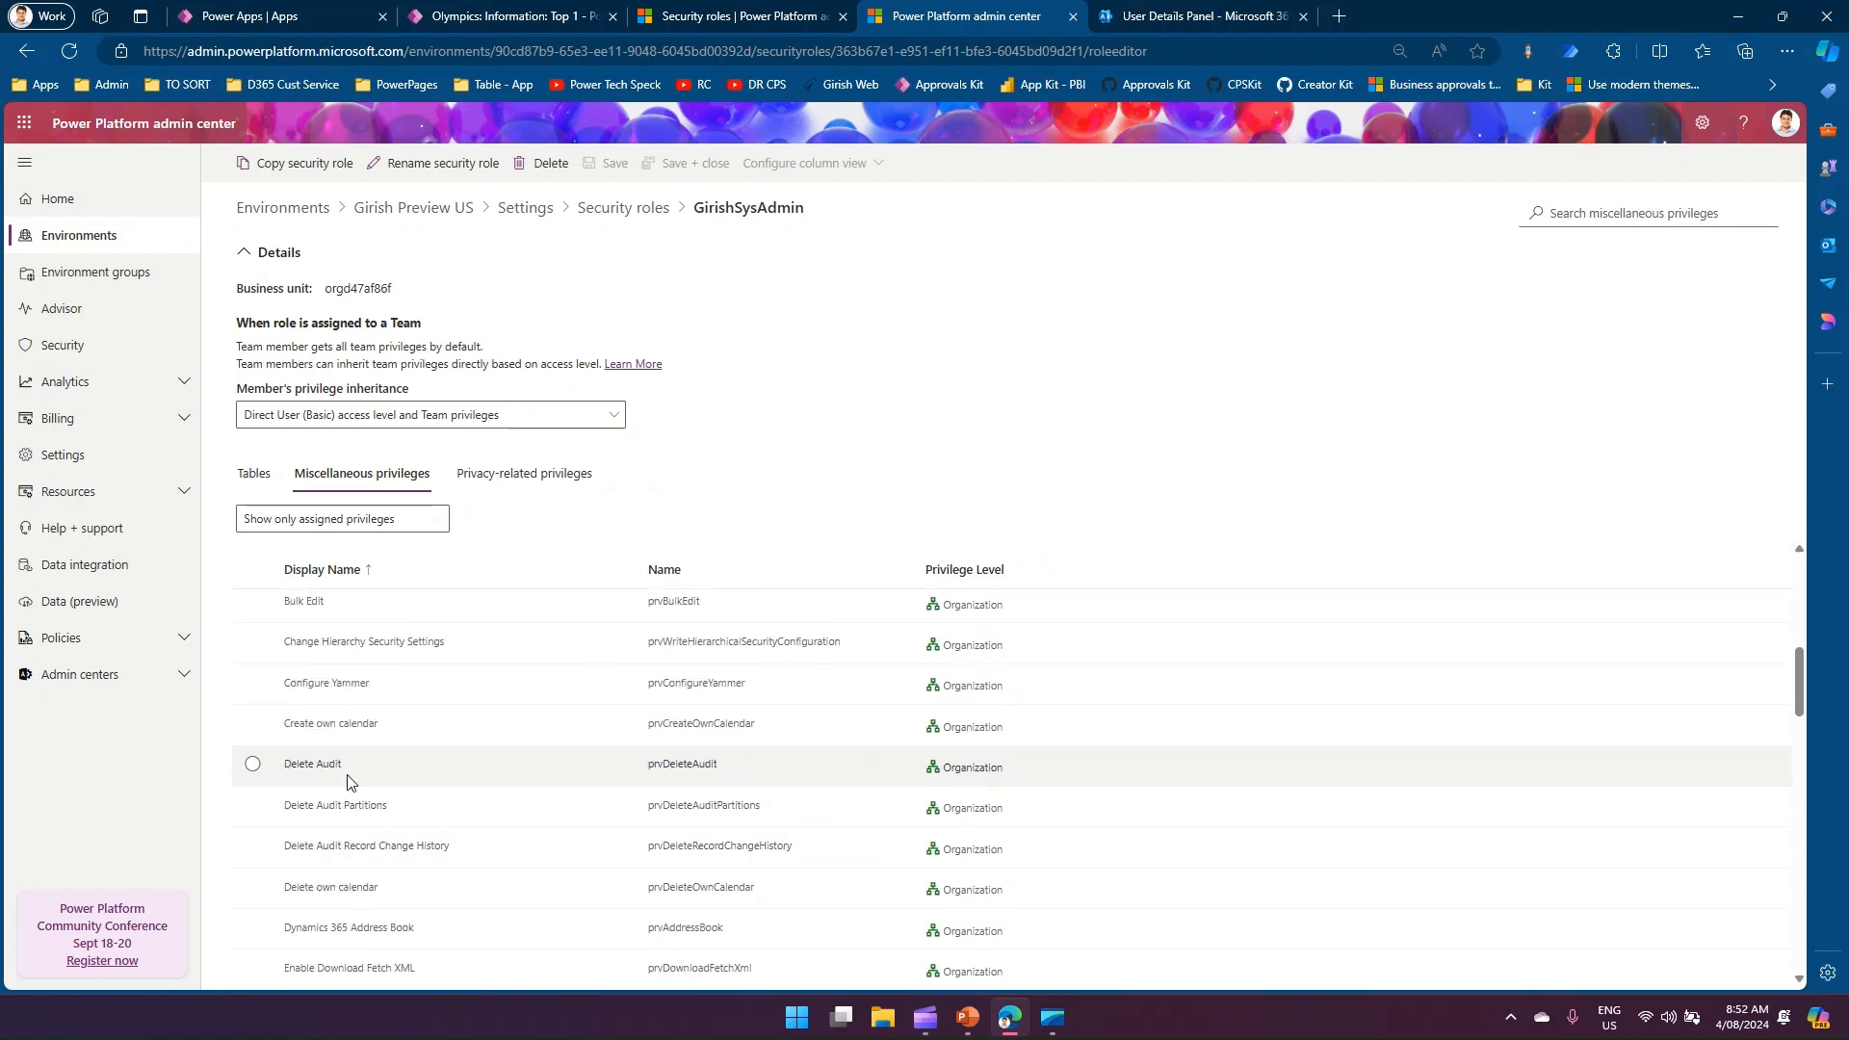
{"action": "scroll", "coordinate": [351, 773], "scroll_direction": "up", "scroll_amount": 1}
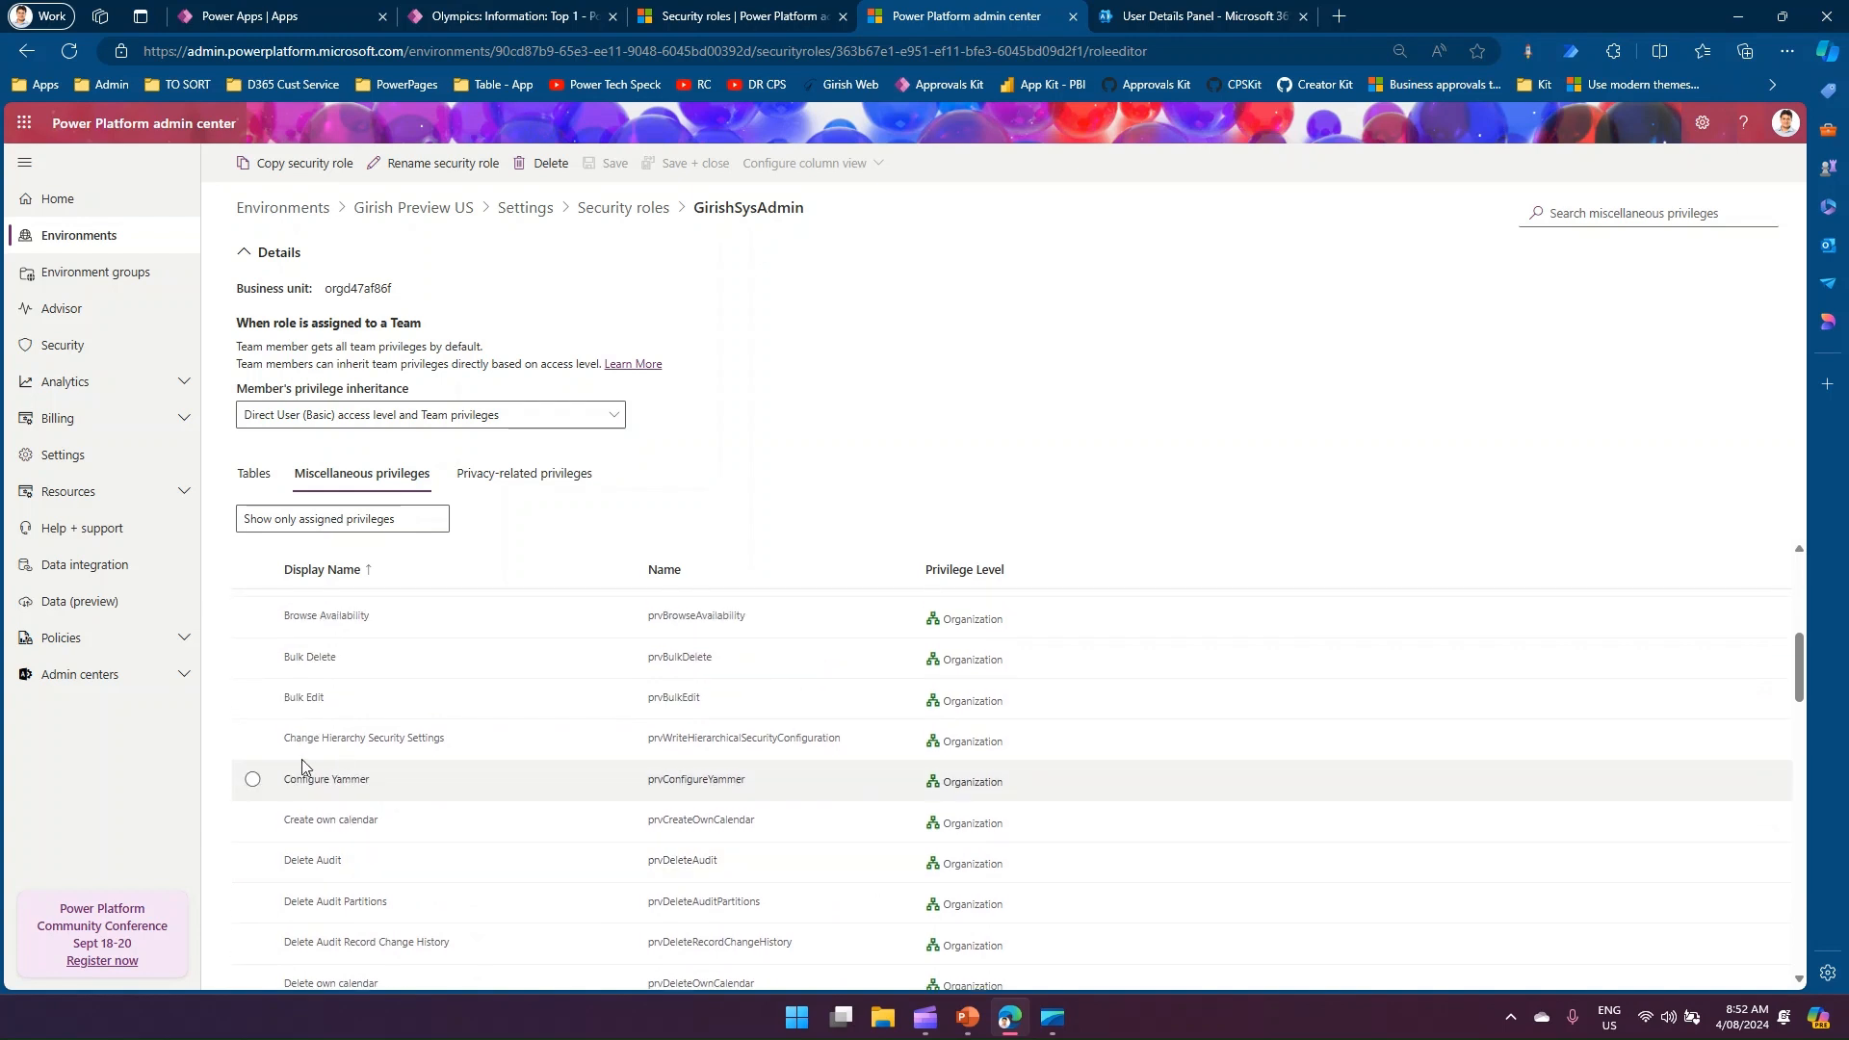
{"action": "left_click", "coordinate": [252, 699]}
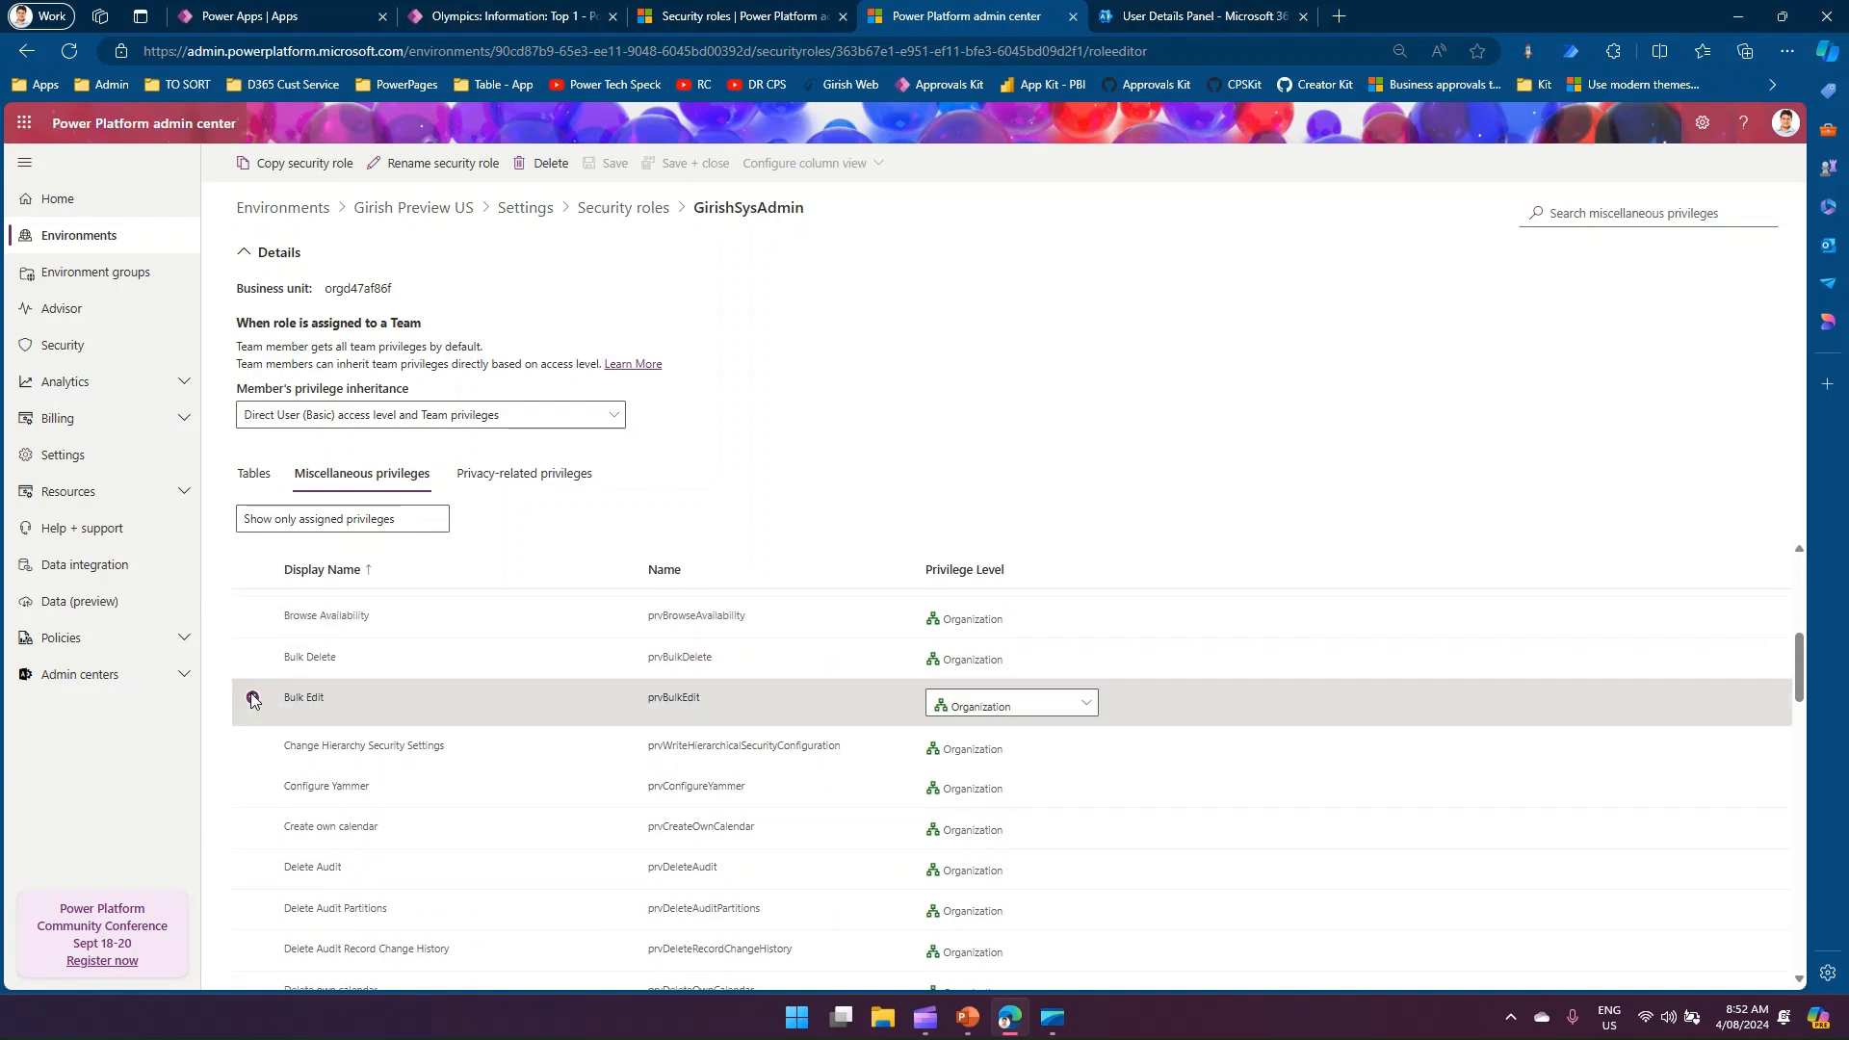
{"action": "left_click", "coordinate": [1078, 708]}
{"action": "left_click", "coordinate": [1034, 771]}
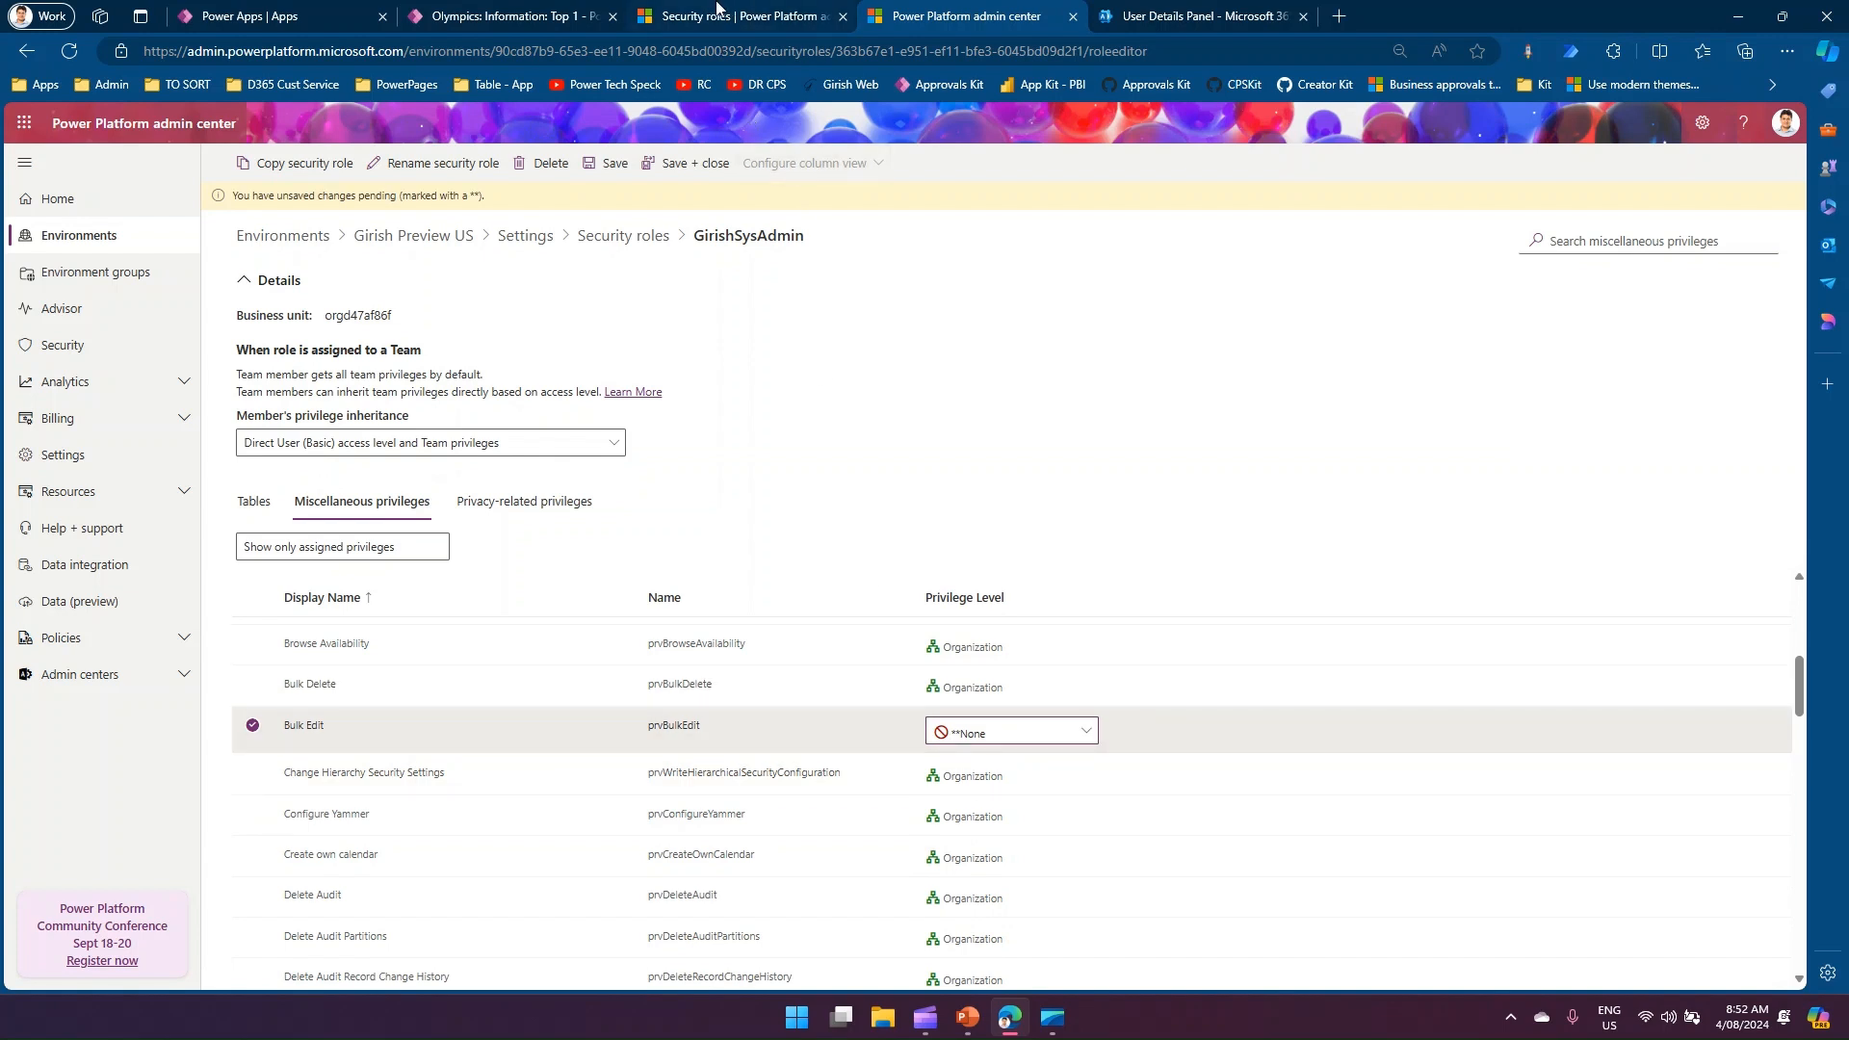
Switch to the Olympic App and select both the Top 1 and Top 2 records in the Olympics list
{"action": "left_click", "coordinate": [491, 12]}
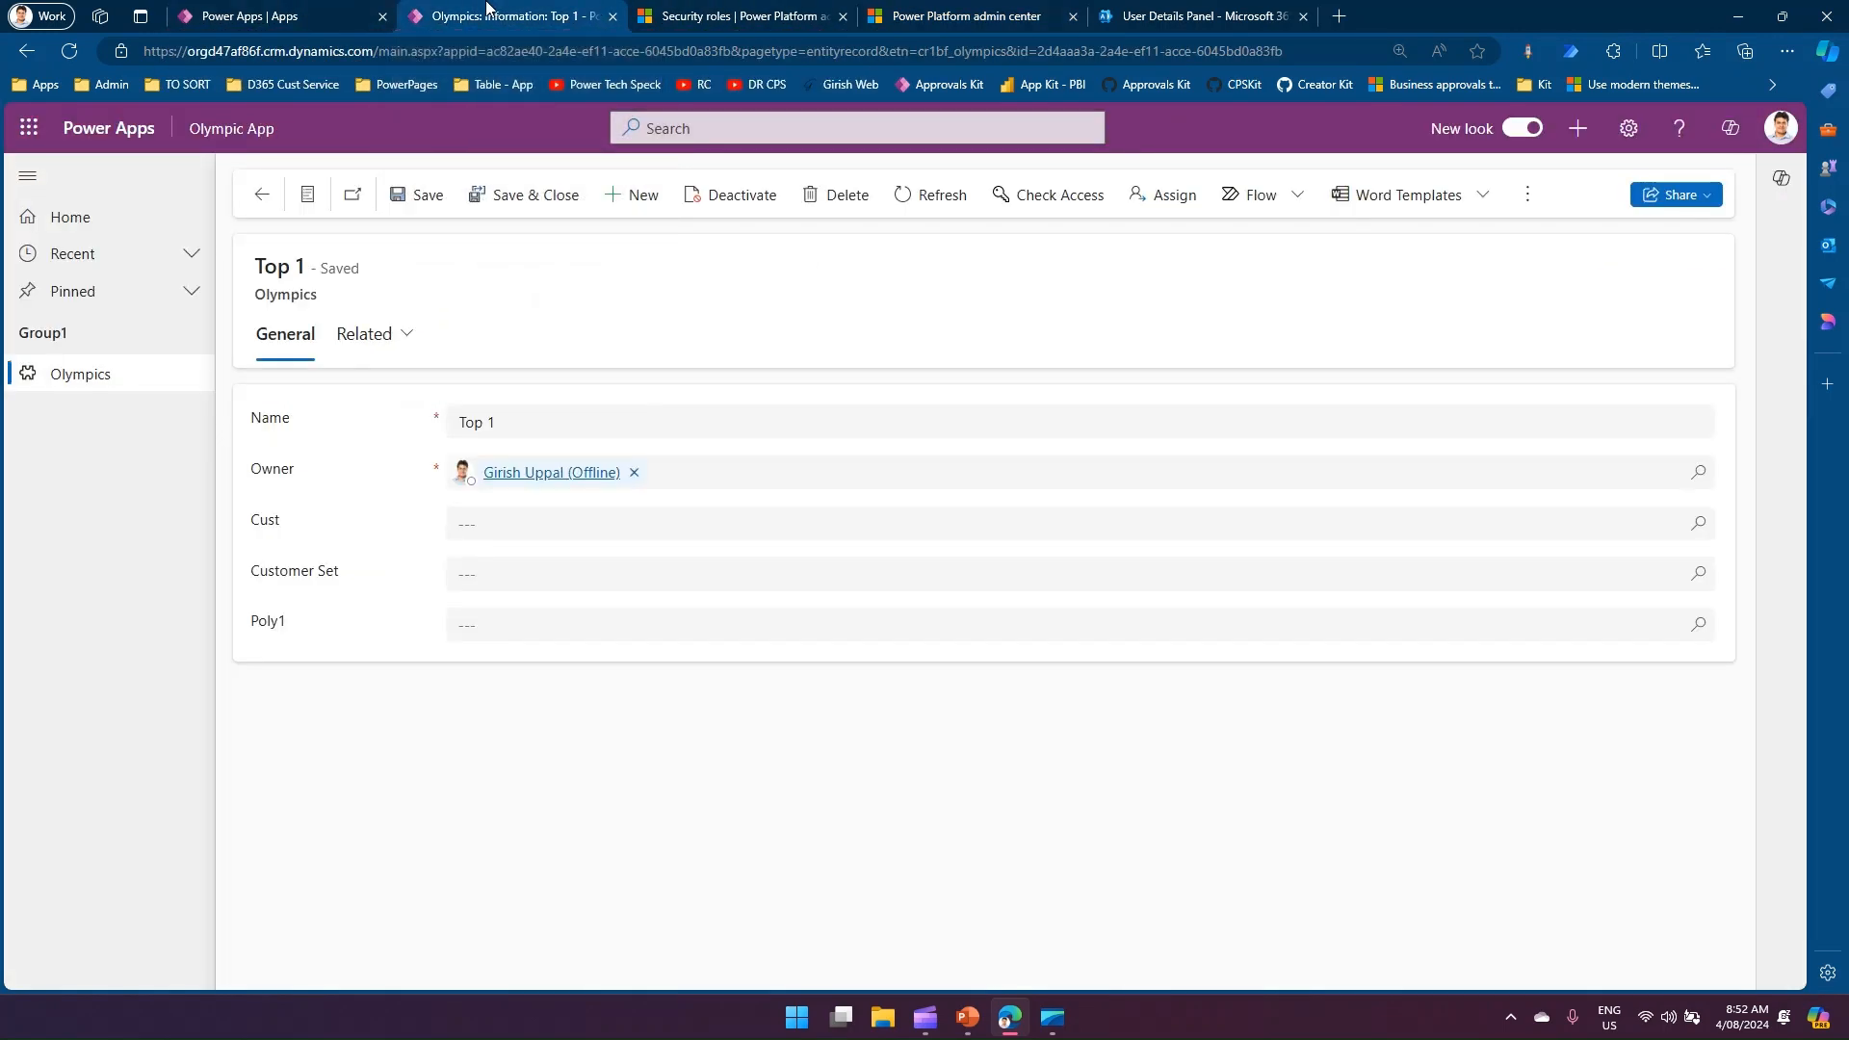
{"action": "left_click", "coordinate": [109, 387]}
{"action": "left_click", "coordinate": [278, 362]}
{"action": "left_click", "coordinate": [279, 400]}
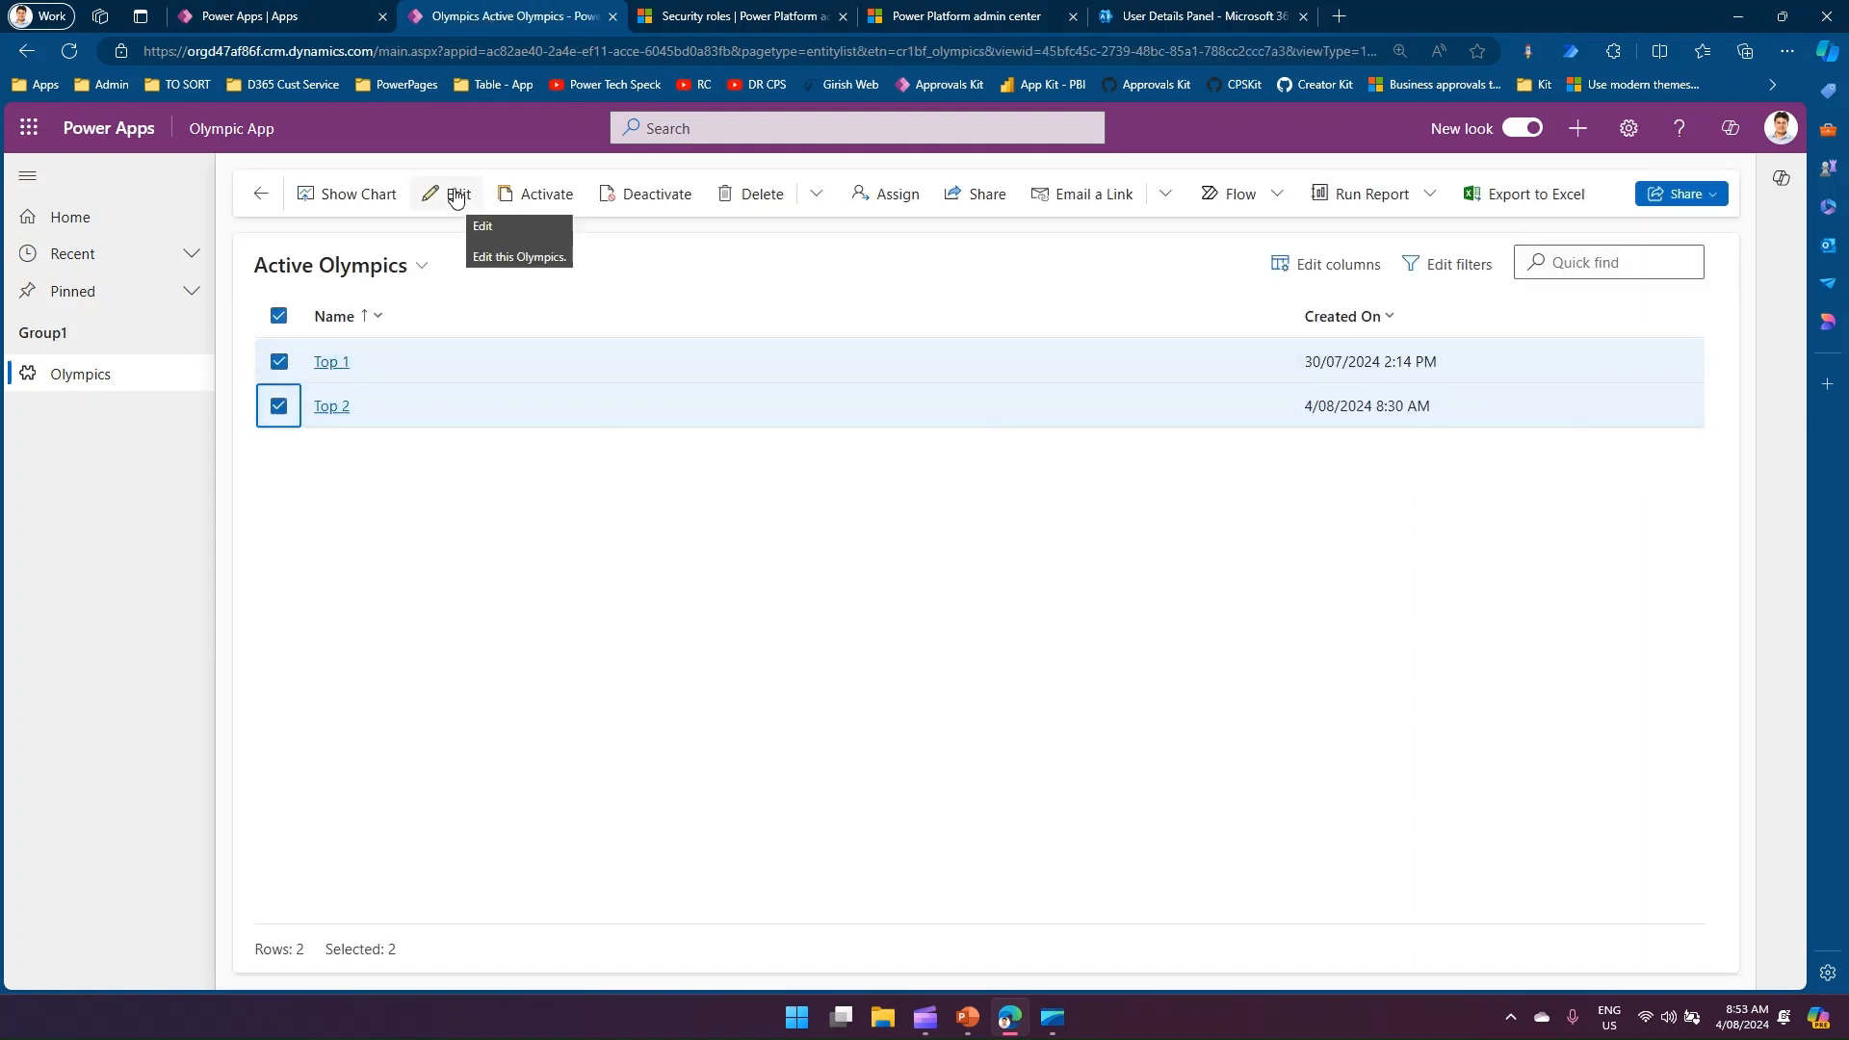
Deselect Top 1, open only the Top 2 record for editing, and return to the Olympics list
{"action": "left_click", "coordinate": [278, 361]}
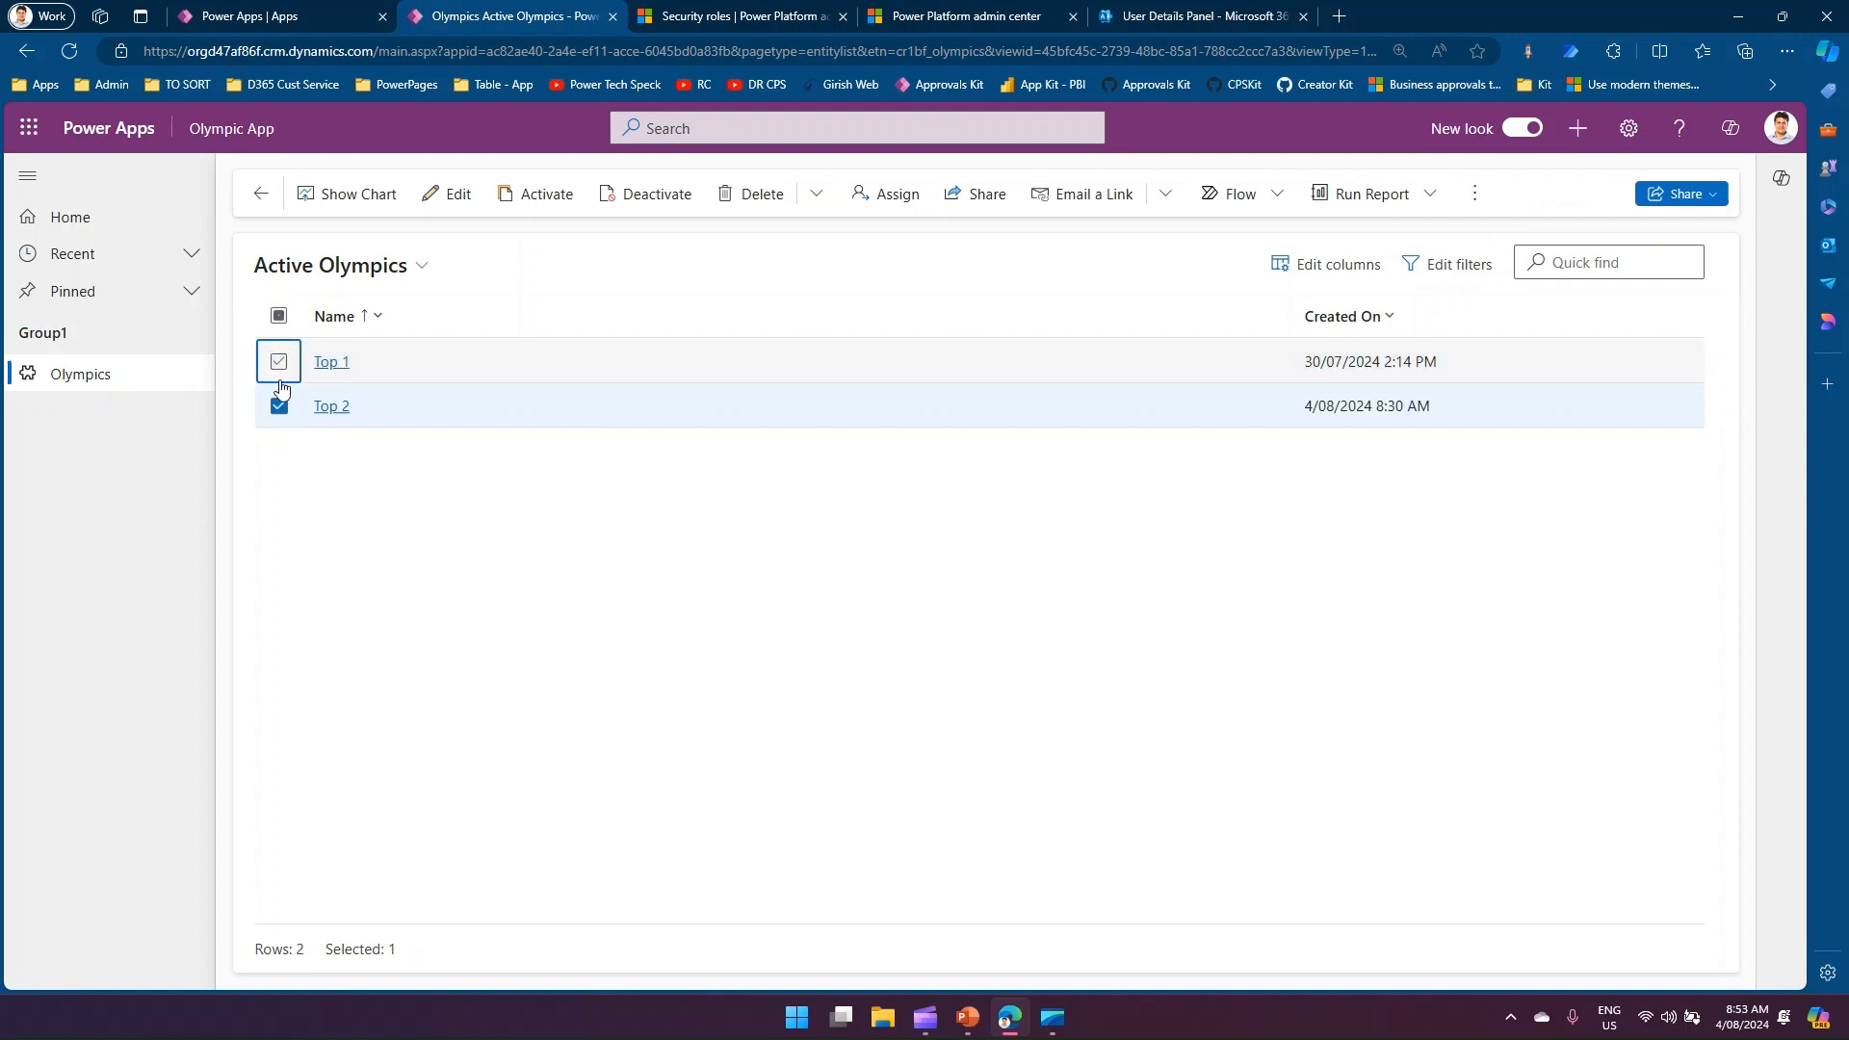
{"action": "left_click", "coordinate": [454, 198]}
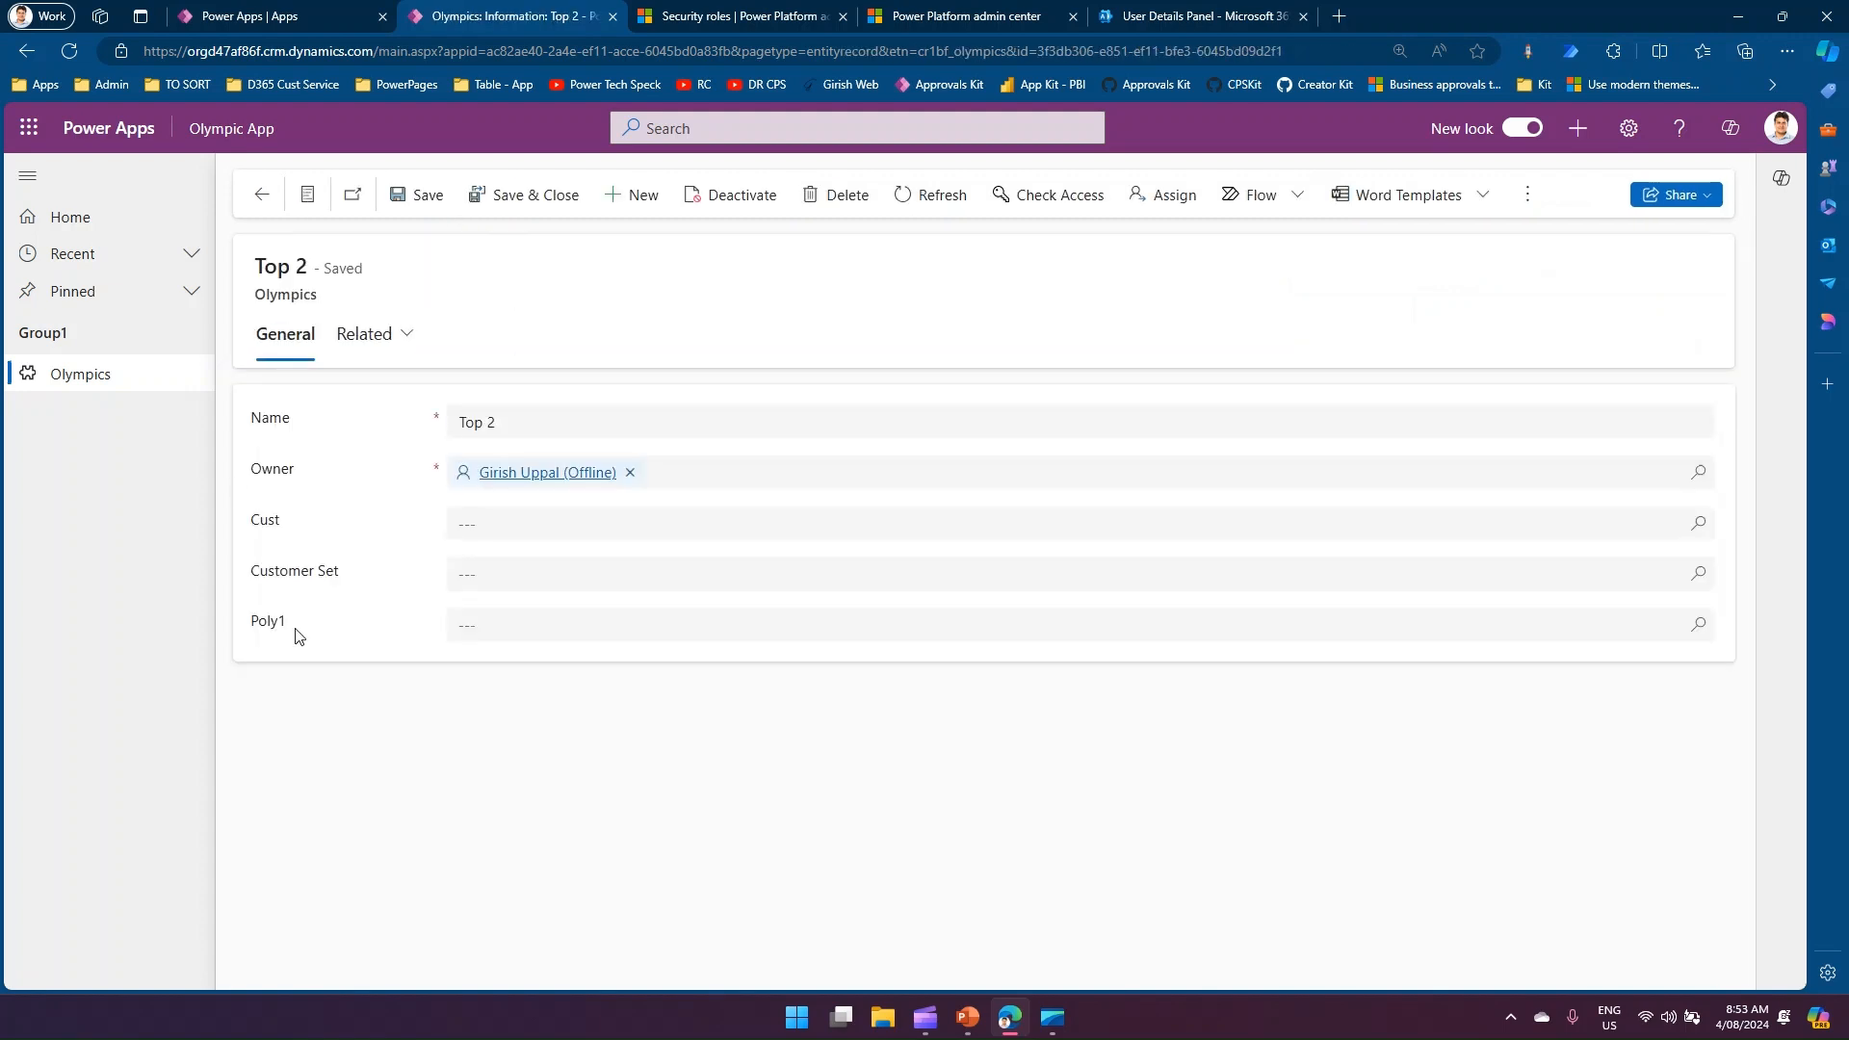
{"action": "left_click", "coordinate": [157, 389]}
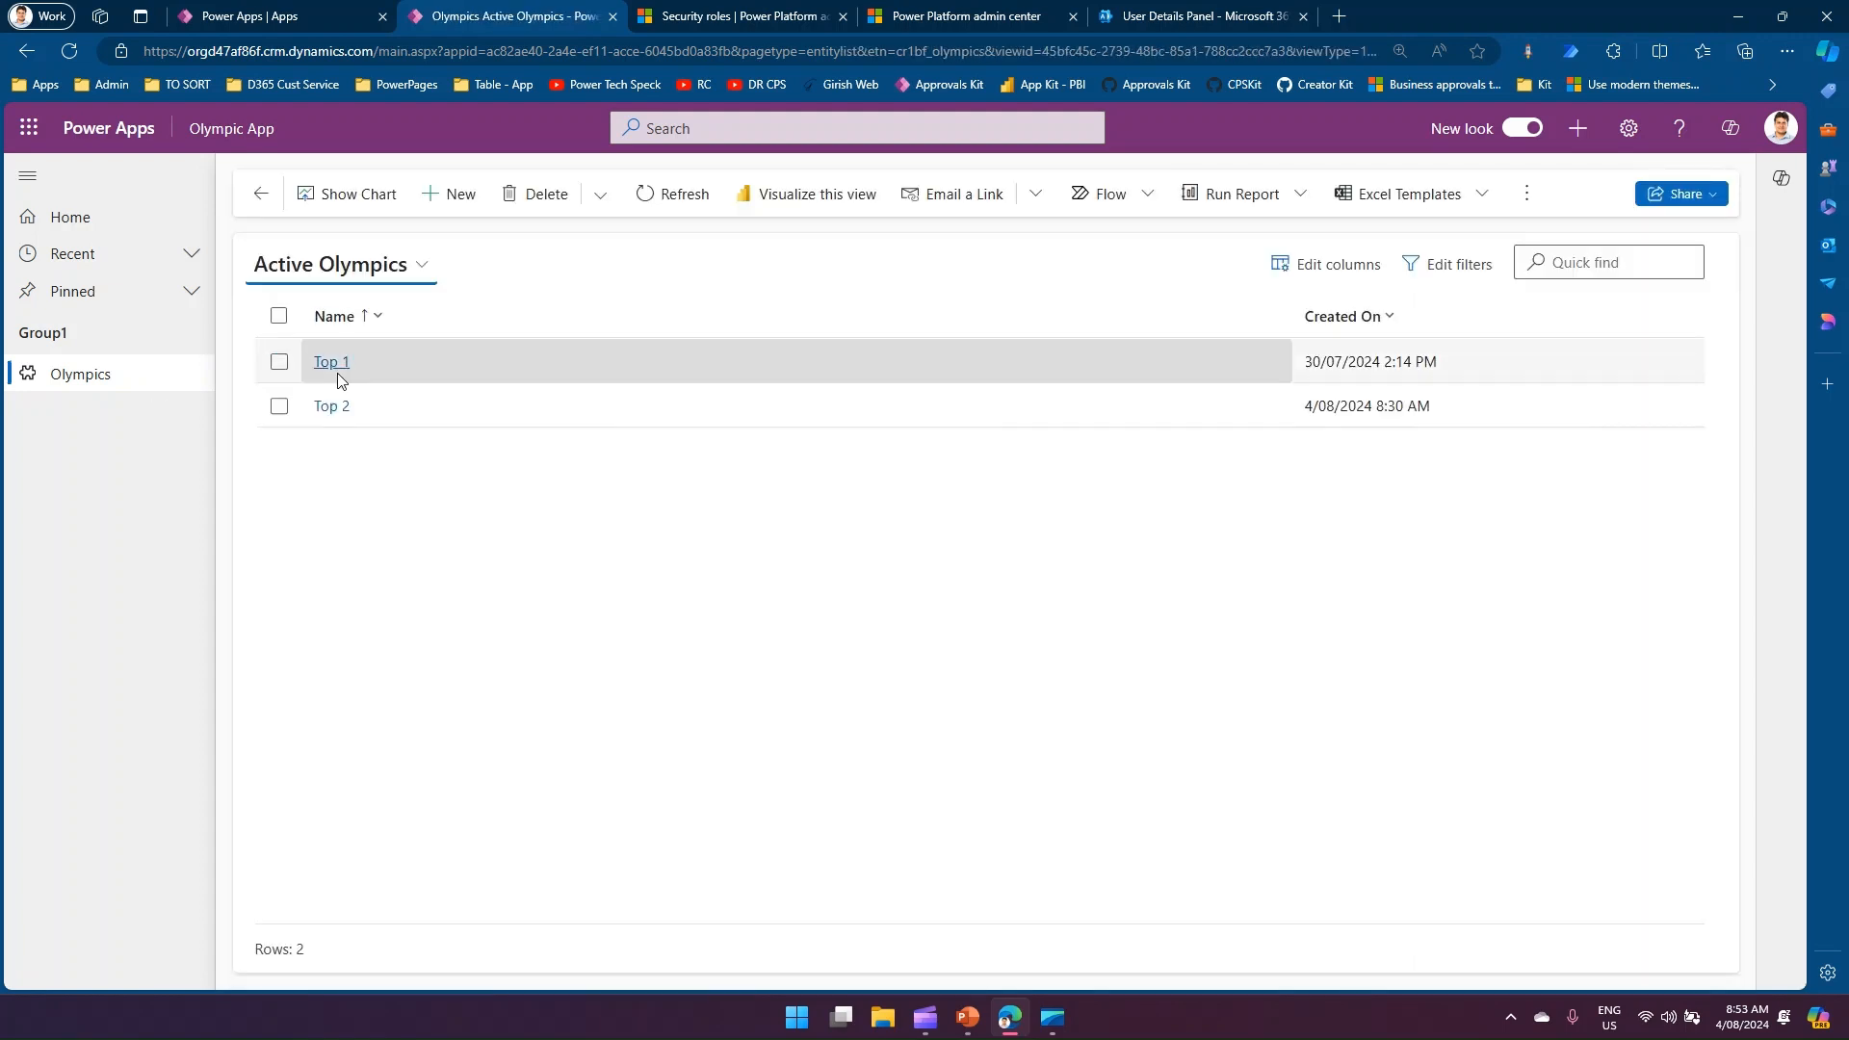
Select the Top 1 and Top 2 Olympics records, open them together for bulk editing, and close the form without saving
{"action": "left_click", "coordinate": [278, 362]}
{"action": "left_click", "coordinate": [277, 412]}
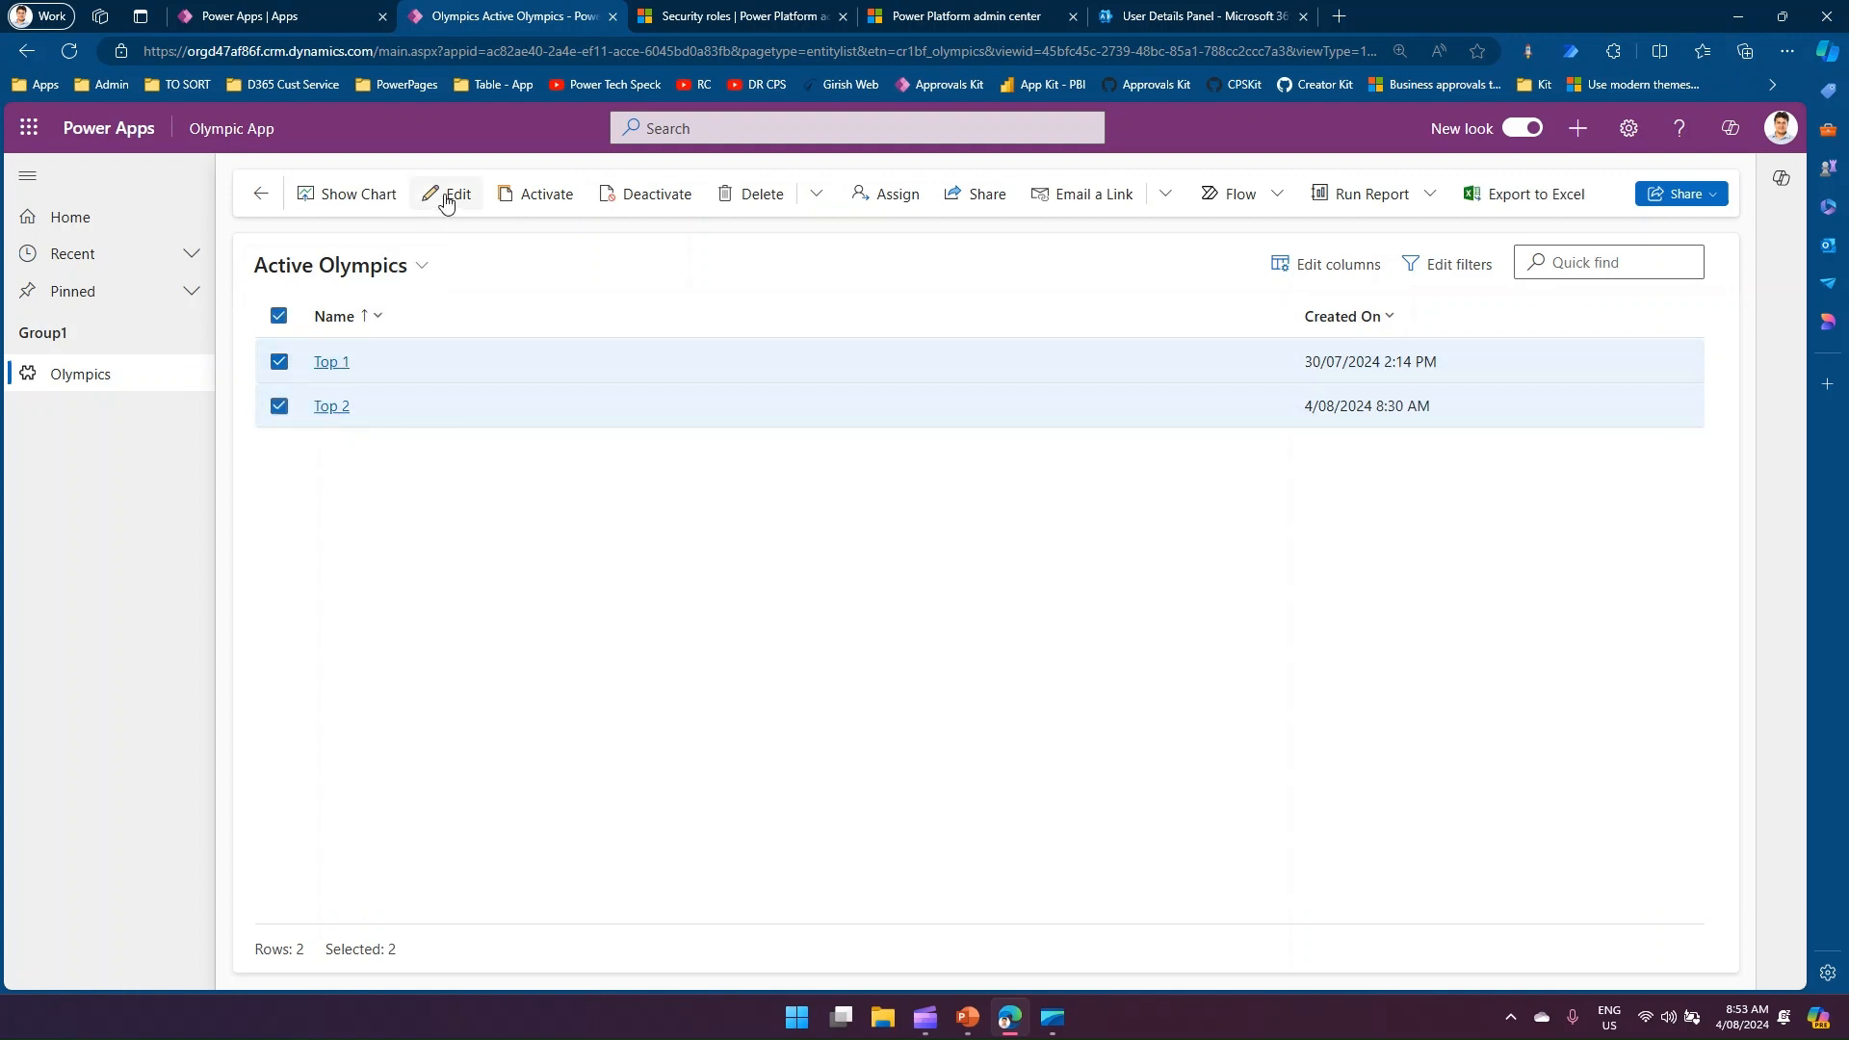
{"action": "left_click", "coordinate": [444, 198]}
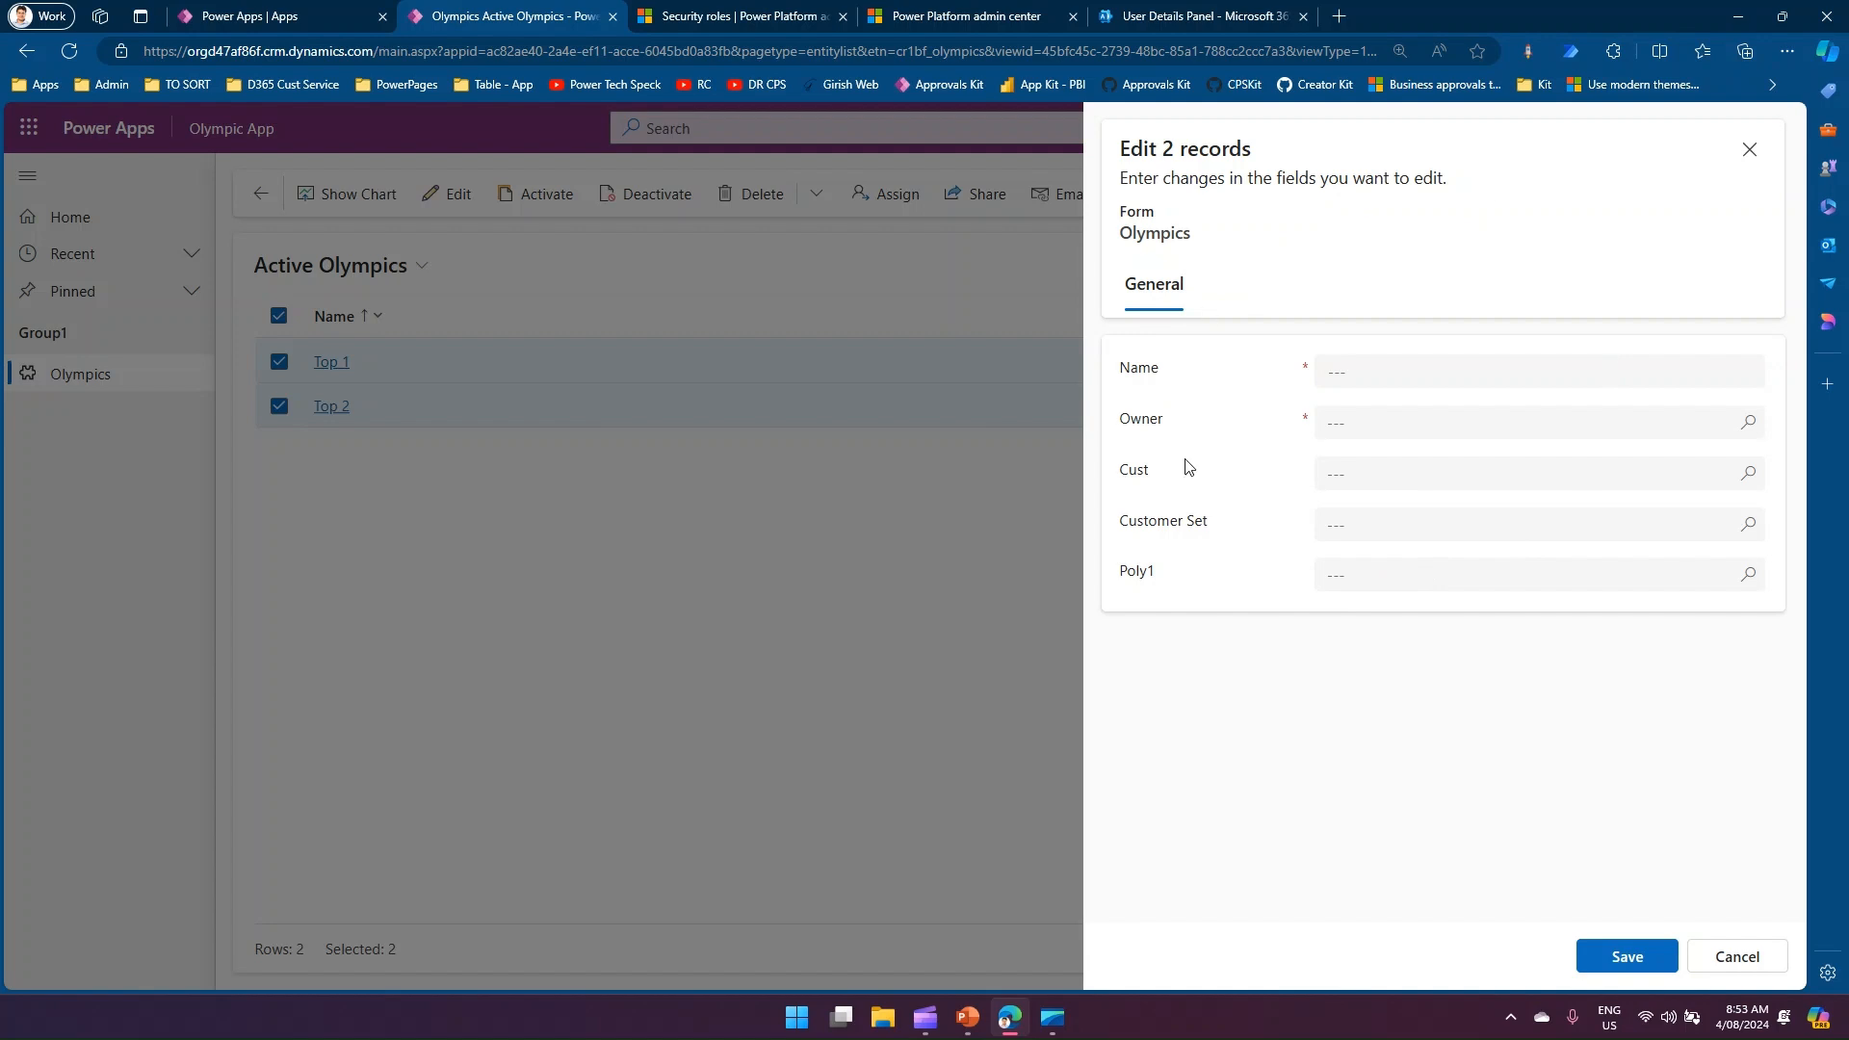
{"action": "left_click", "coordinate": [1336, 473]}
{"action": "left_click", "coordinate": [1770, 958]}
Switch to the Power Platform admin center and examine the custom administrator role's miscellaneous privileges from Bulk Edit to the end of the list
{"action": "left_click", "coordinate": [219, 8]}
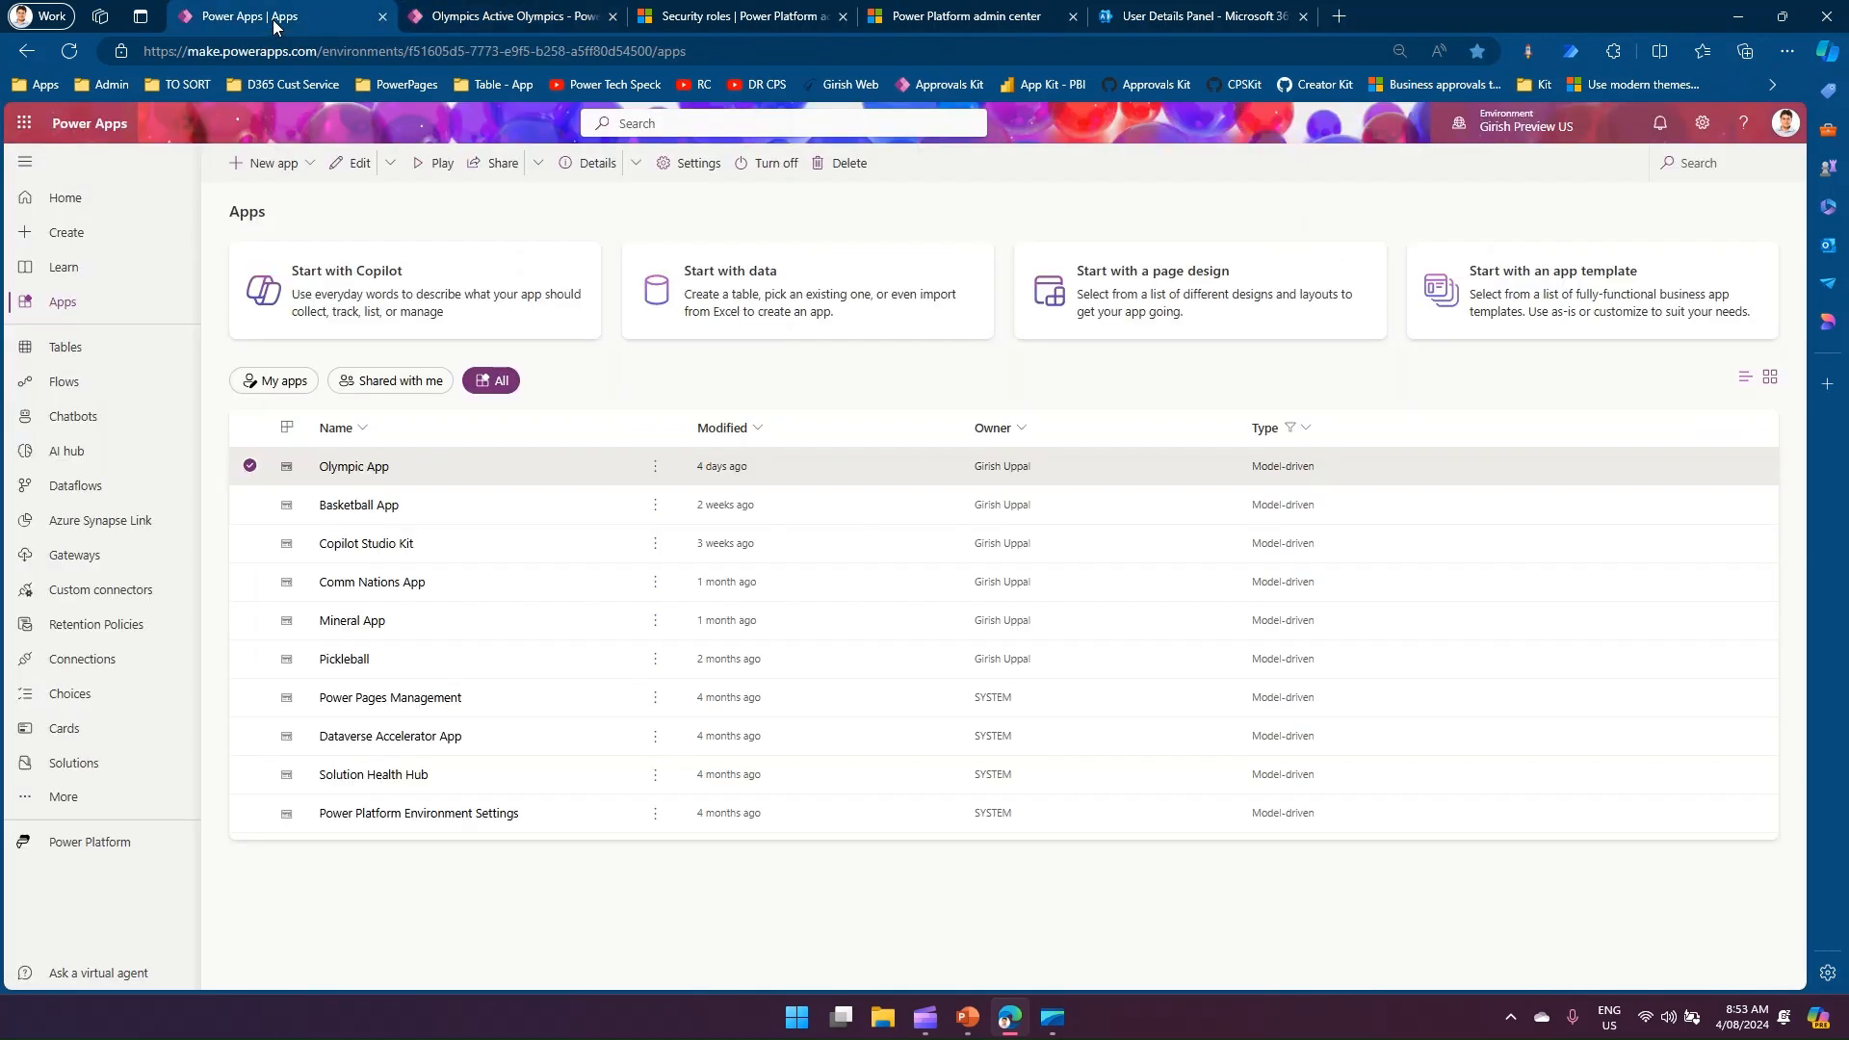
{"action": "left_click", "coordinate": [960, 12]}
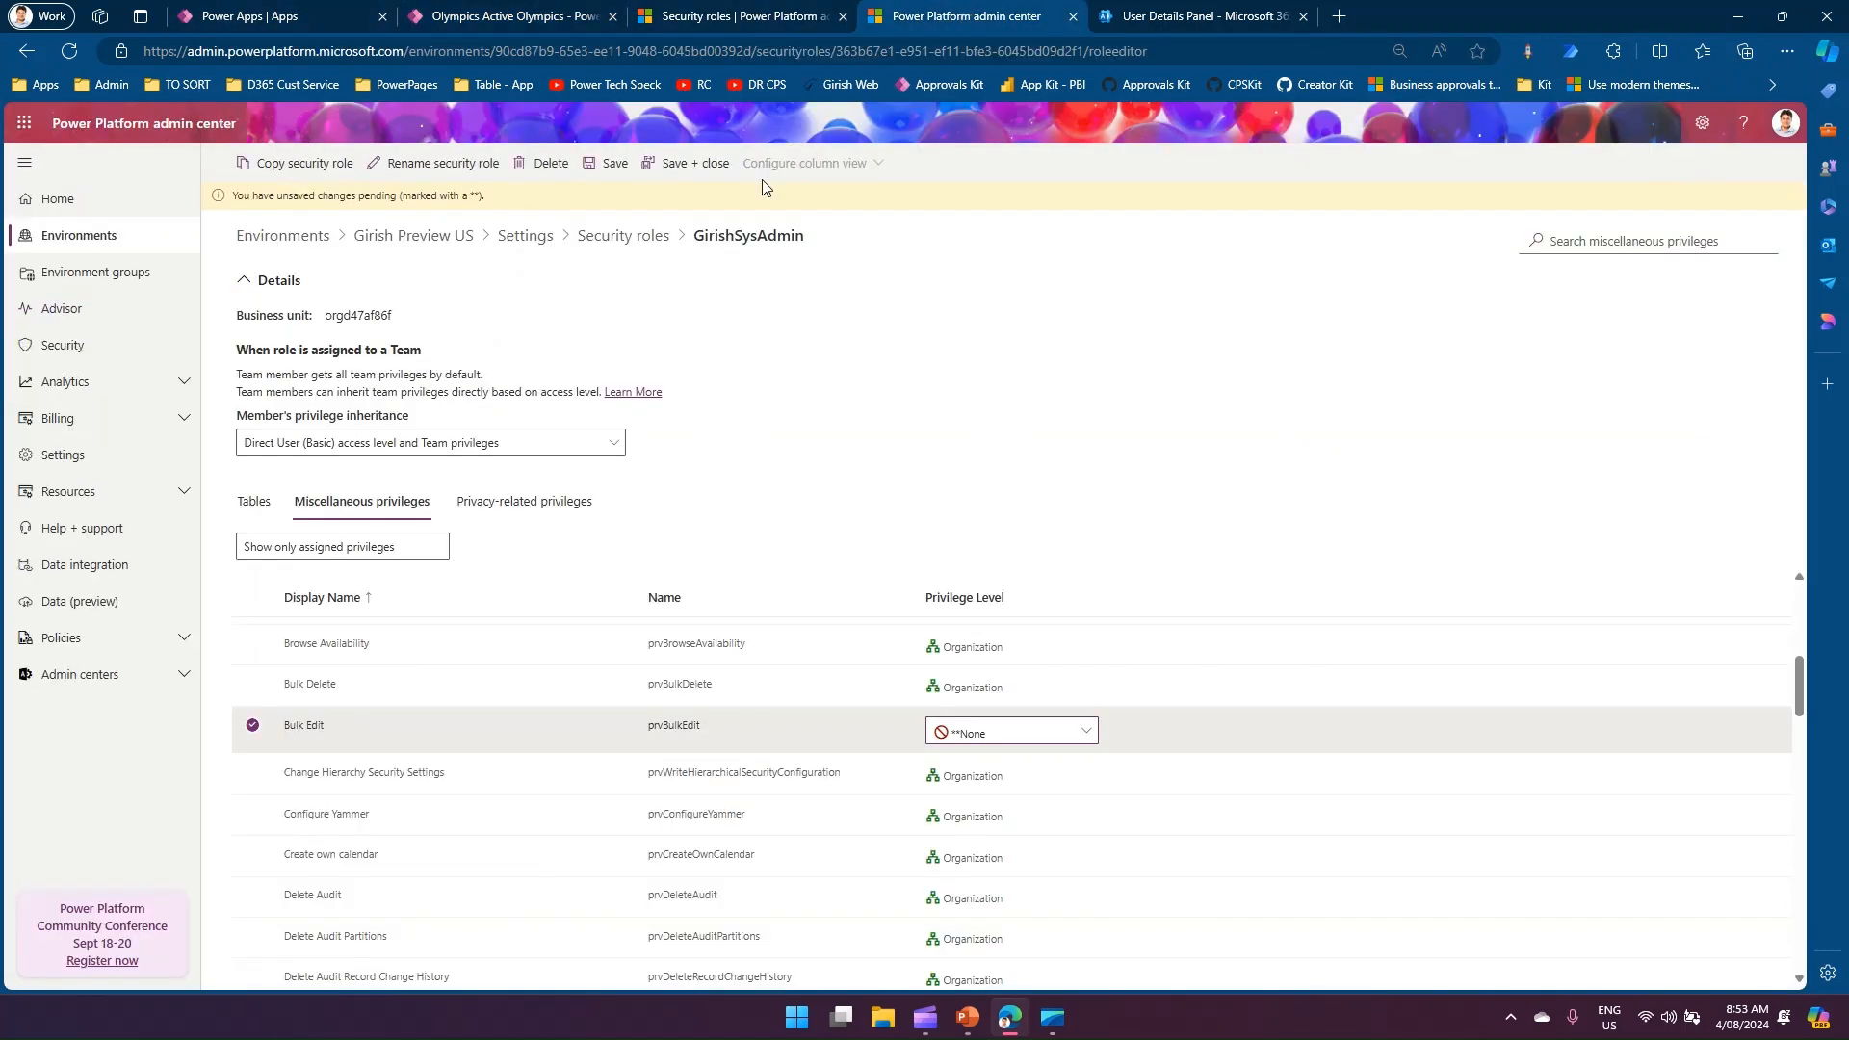
{"action": "scroll", "coordinate": [427, 747], "scroll_direction": "down", "scroll_amount": 1}
{"action": "scroll", "coordinate": [427, 746], "scroll_direction": "down", "scroll_amount": 2}
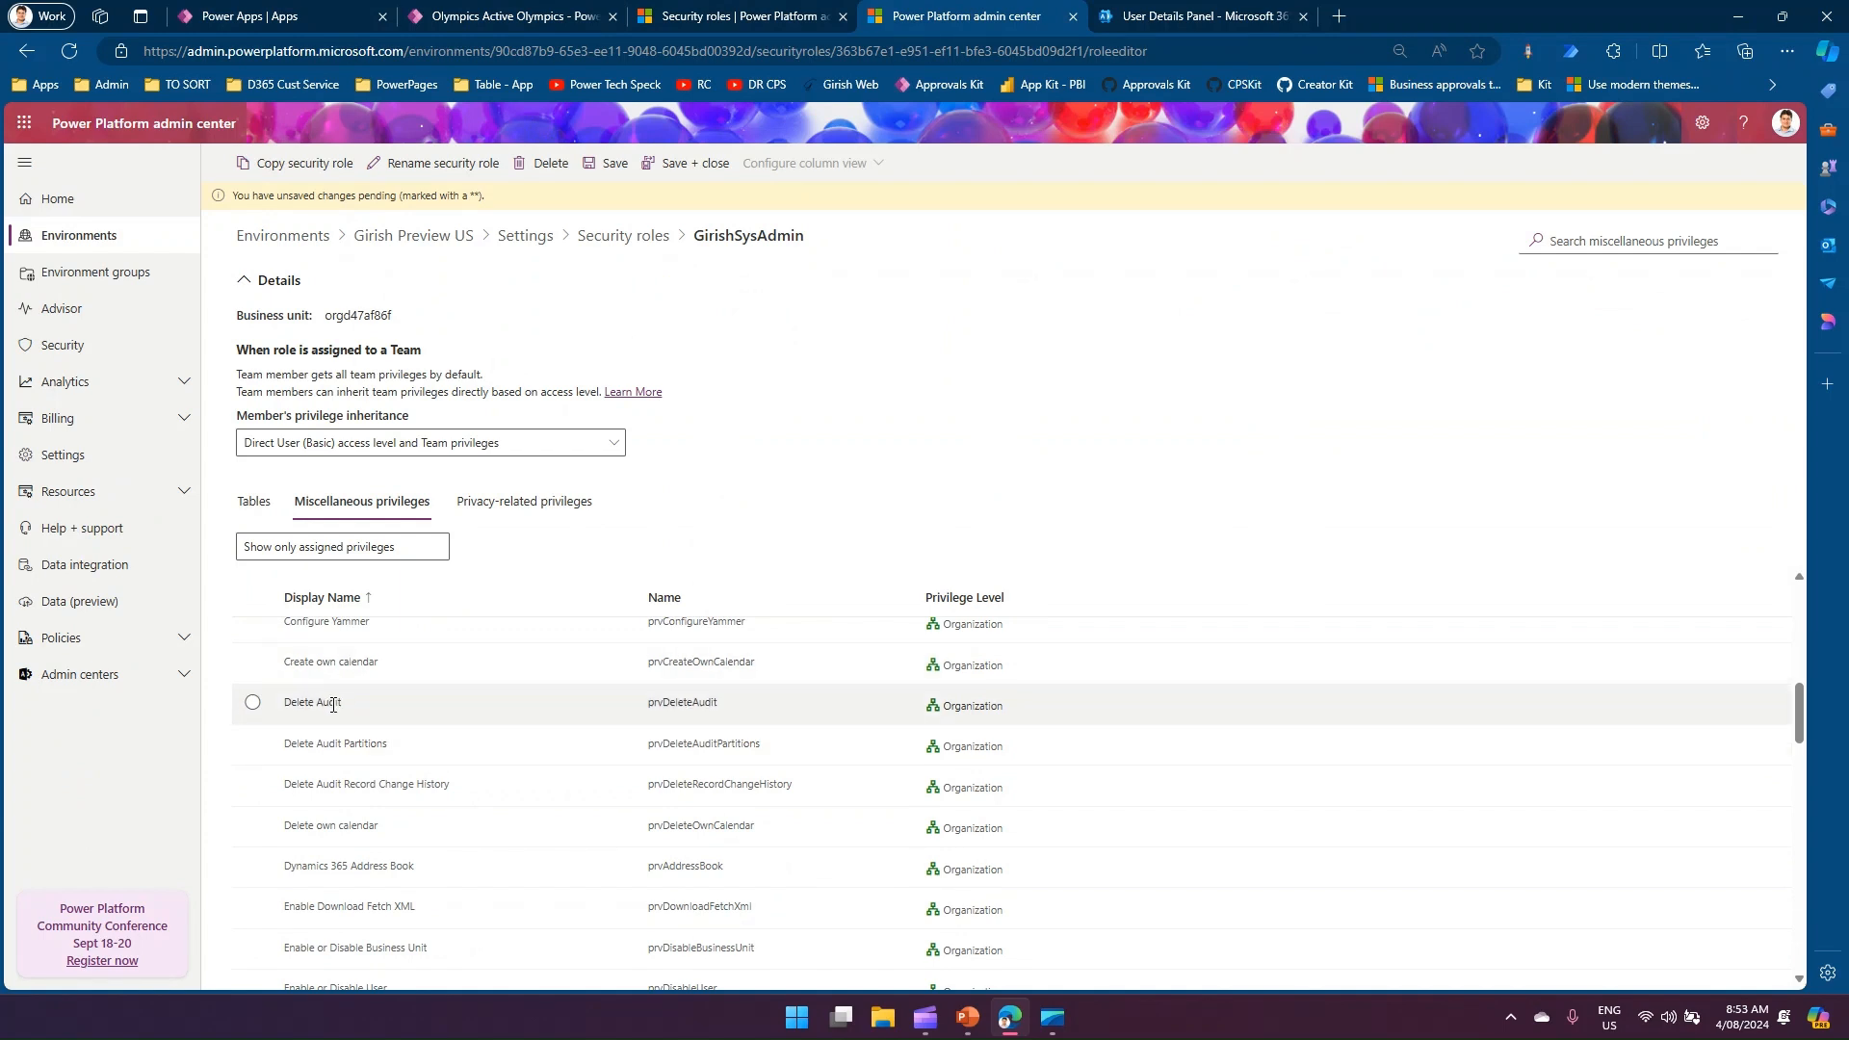
{"action": "scroll", "coordinate": [332, 703], "scroll_direction": "down", "scroll_amount": 2}
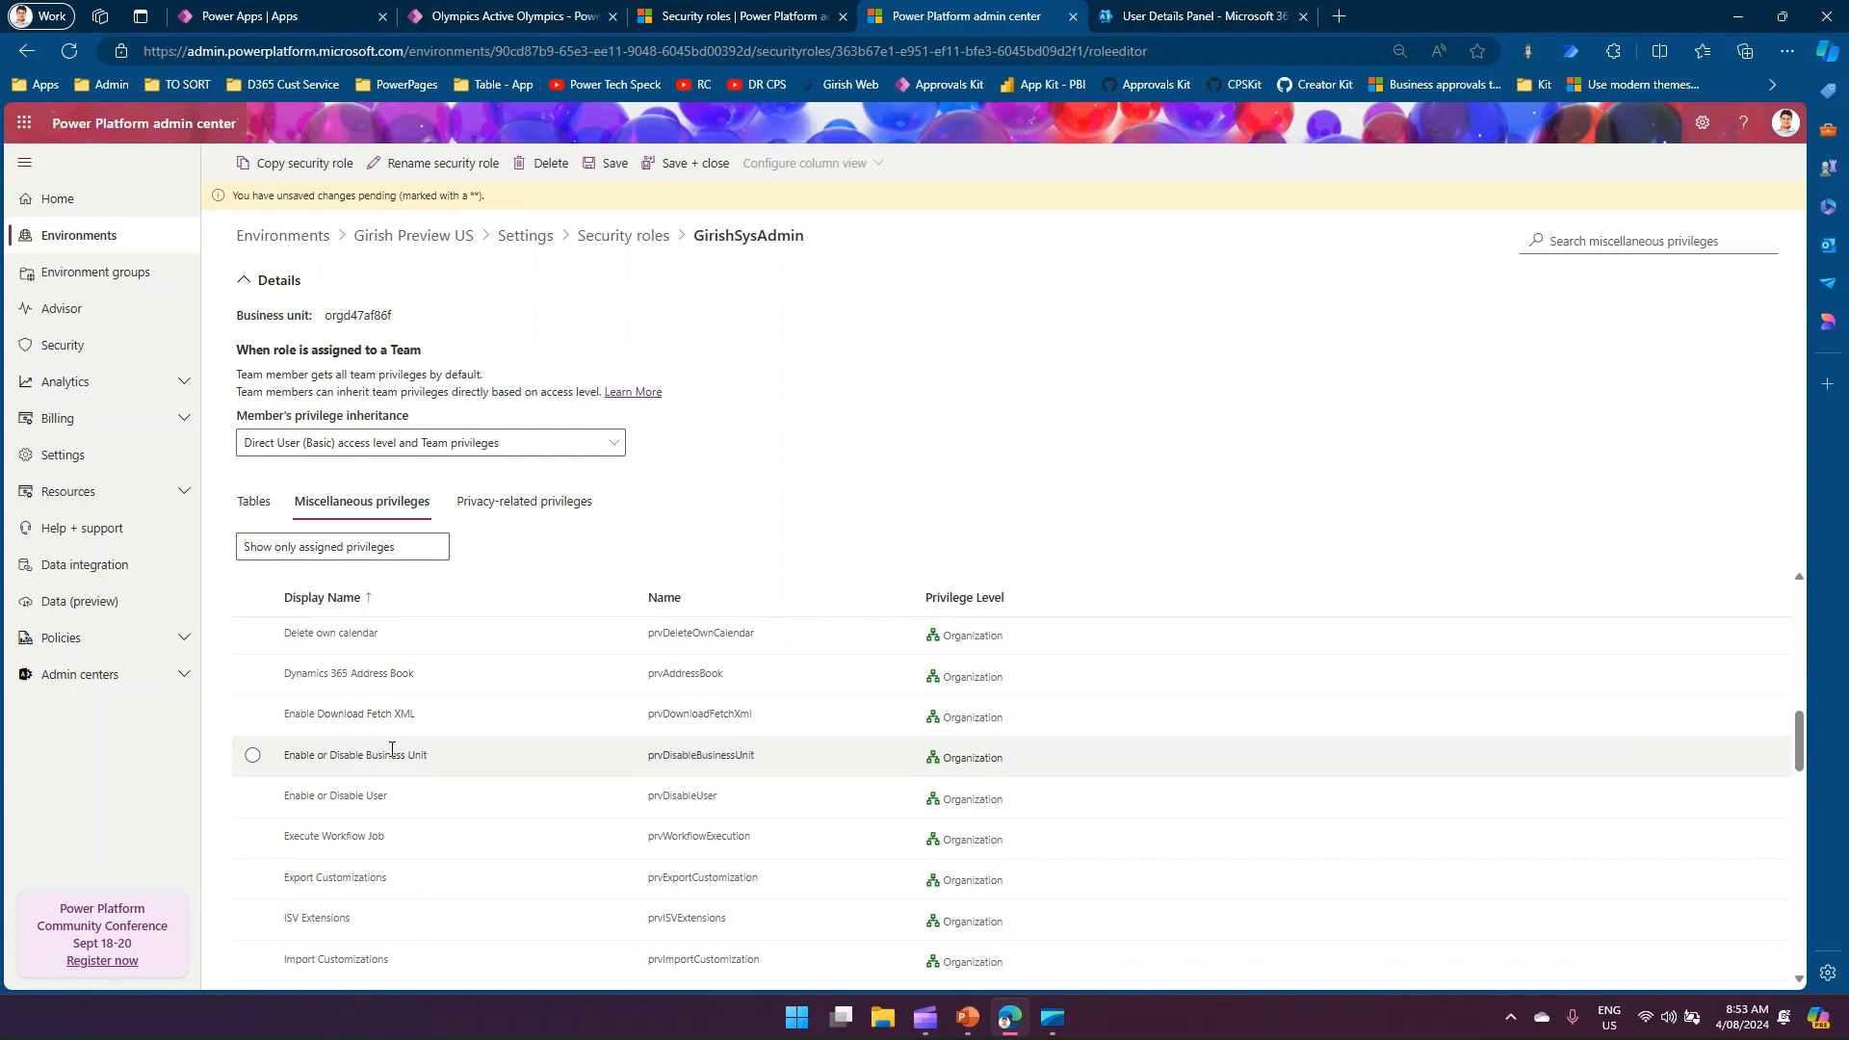
{"action": "scroll", "coordinate": [373, 791], "scroll_direction": "down", "scroll_amount": 1}
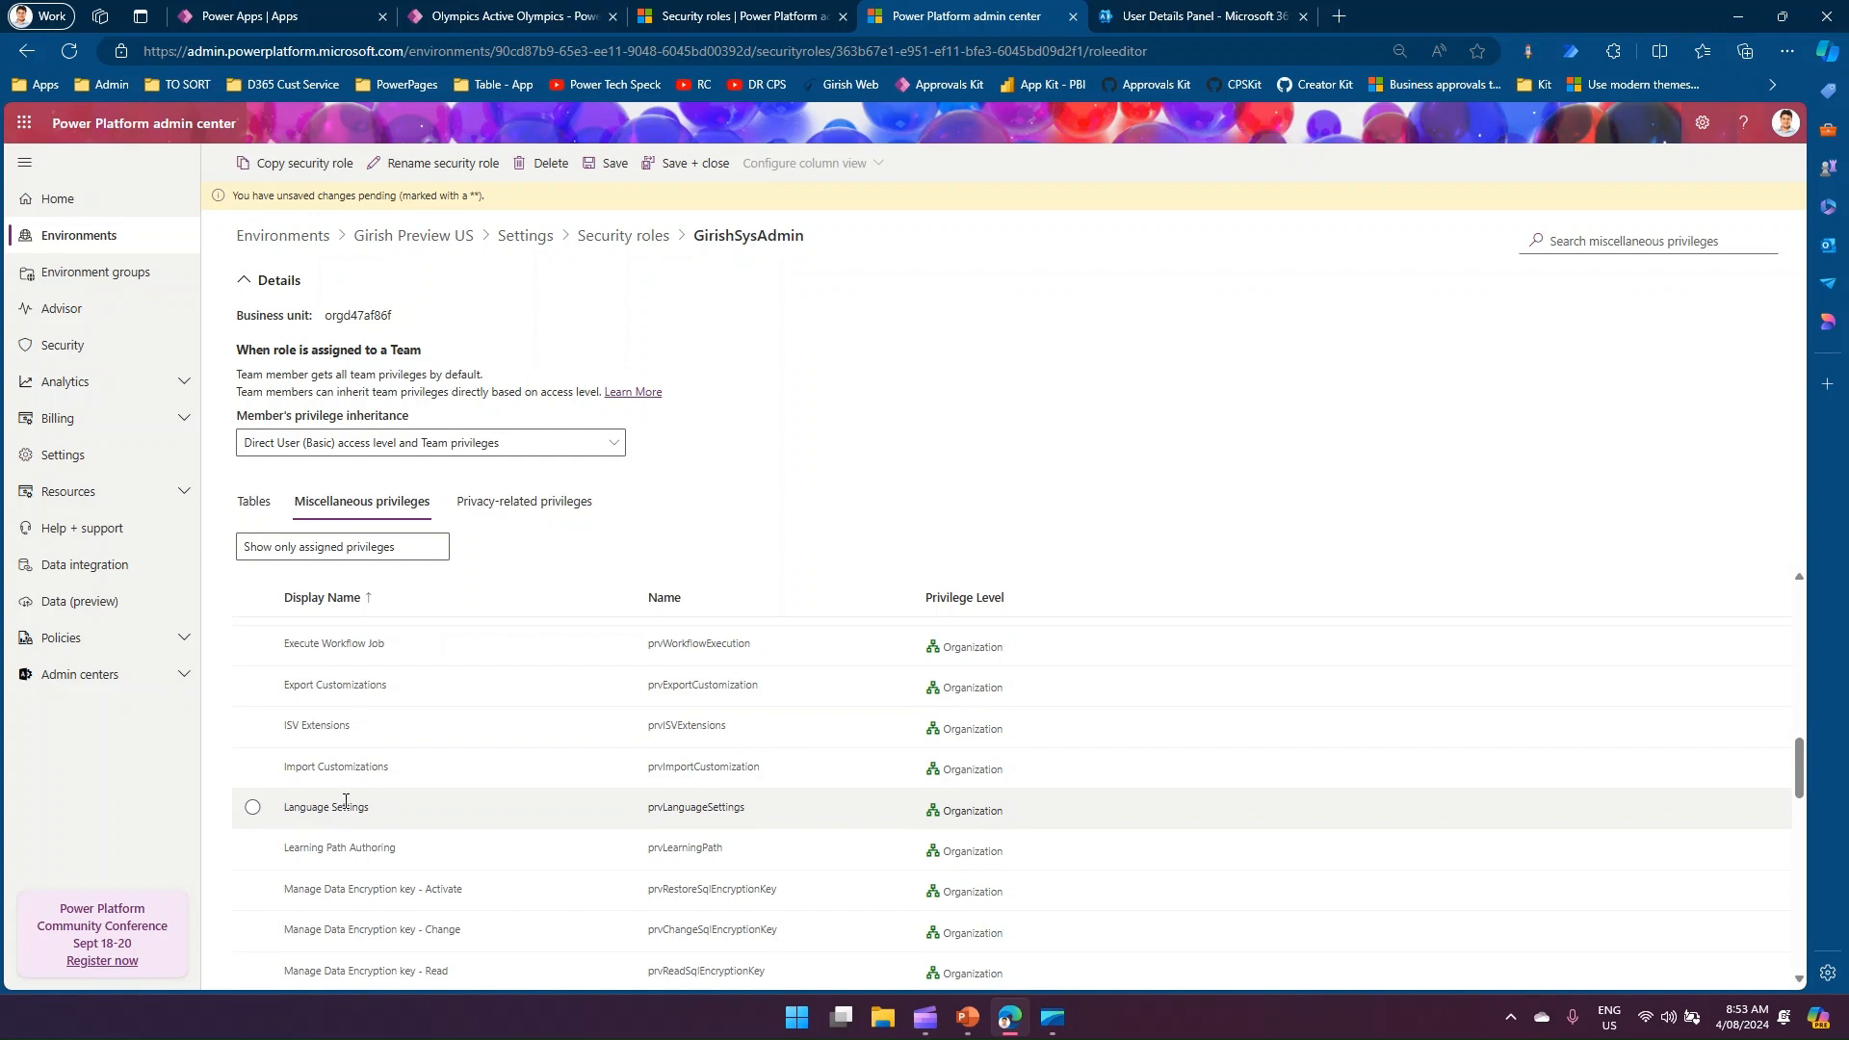
{"action": "scroll", "coordinate": [342, 815], "scroll_direction": "down", "scroll_amount": 2}
{"action": "scroll", "coordinate": [327, 895], "scroll_direction": "down", "scroll_amount": 2}
{"action": "scroll", "coordinate": [327, 905], "scroll_direction": "down", "scroll_amount": 5}
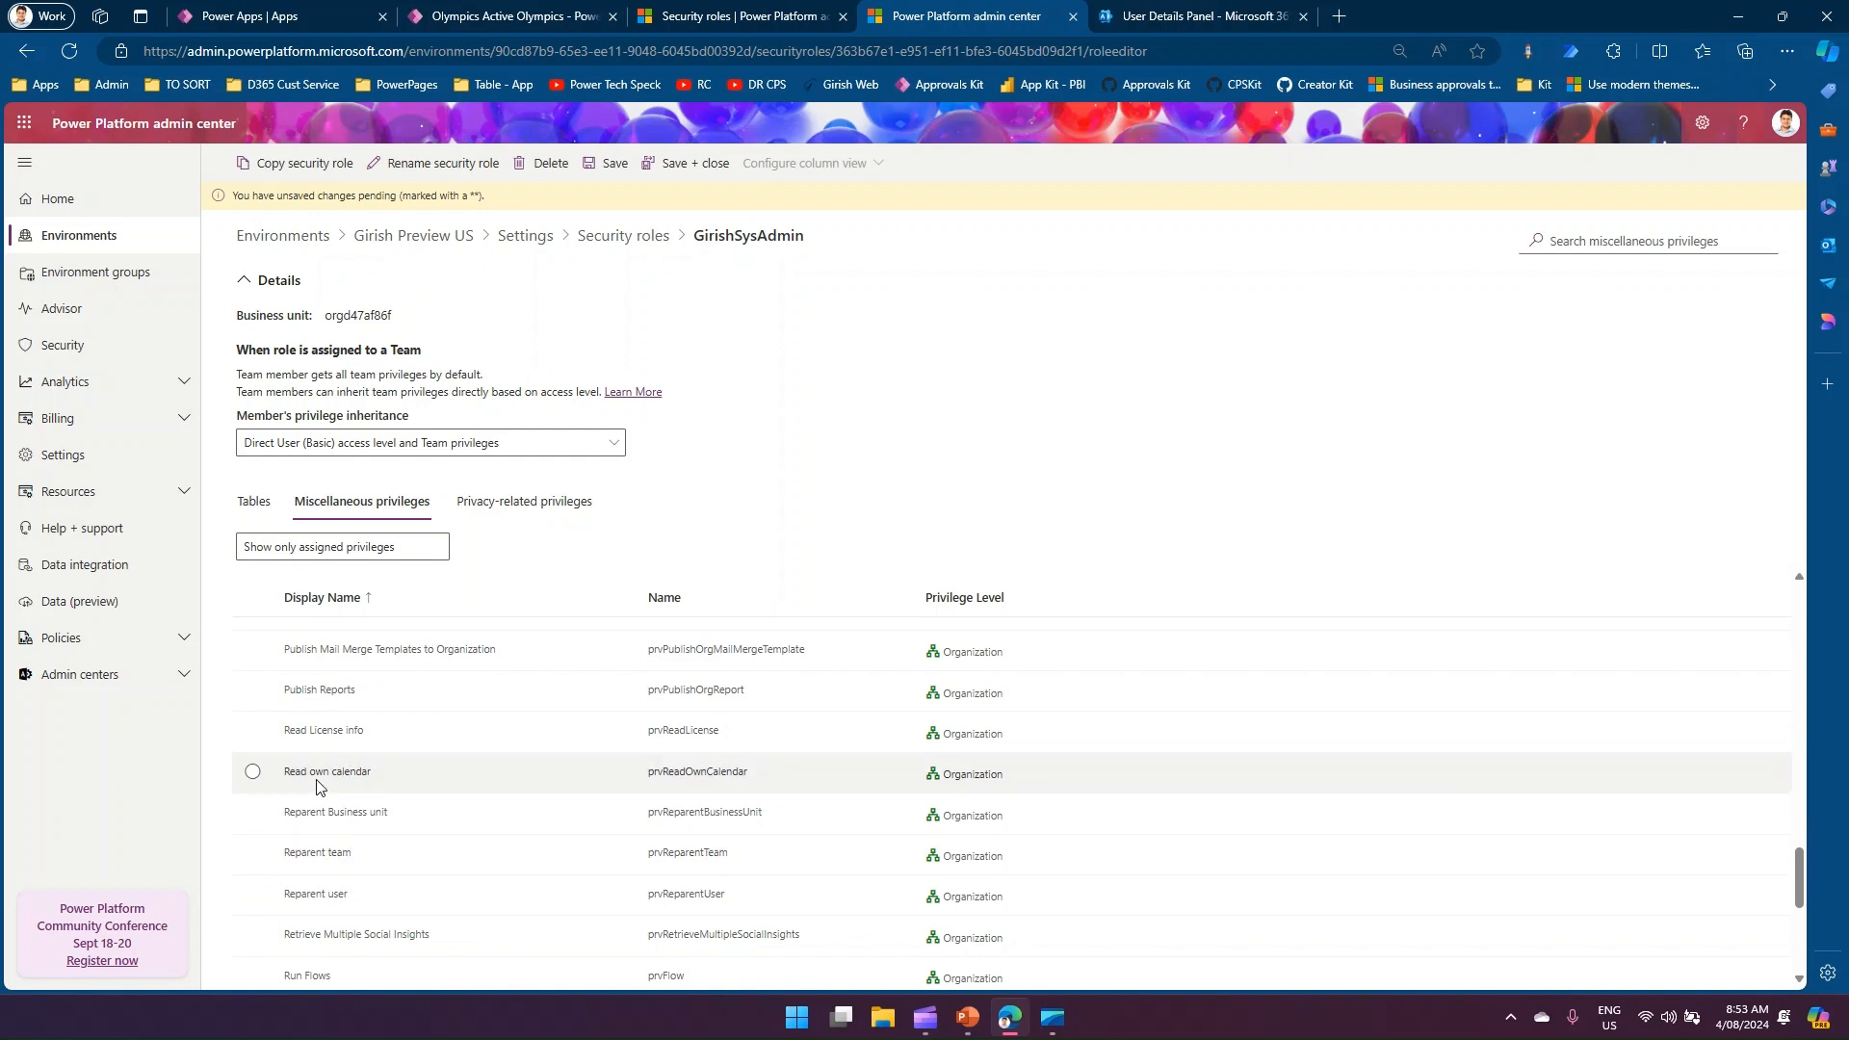
{"action": "scroll", "coordinate": [313, 770], "scroll_direction": "down", "scroll_amount": 1}
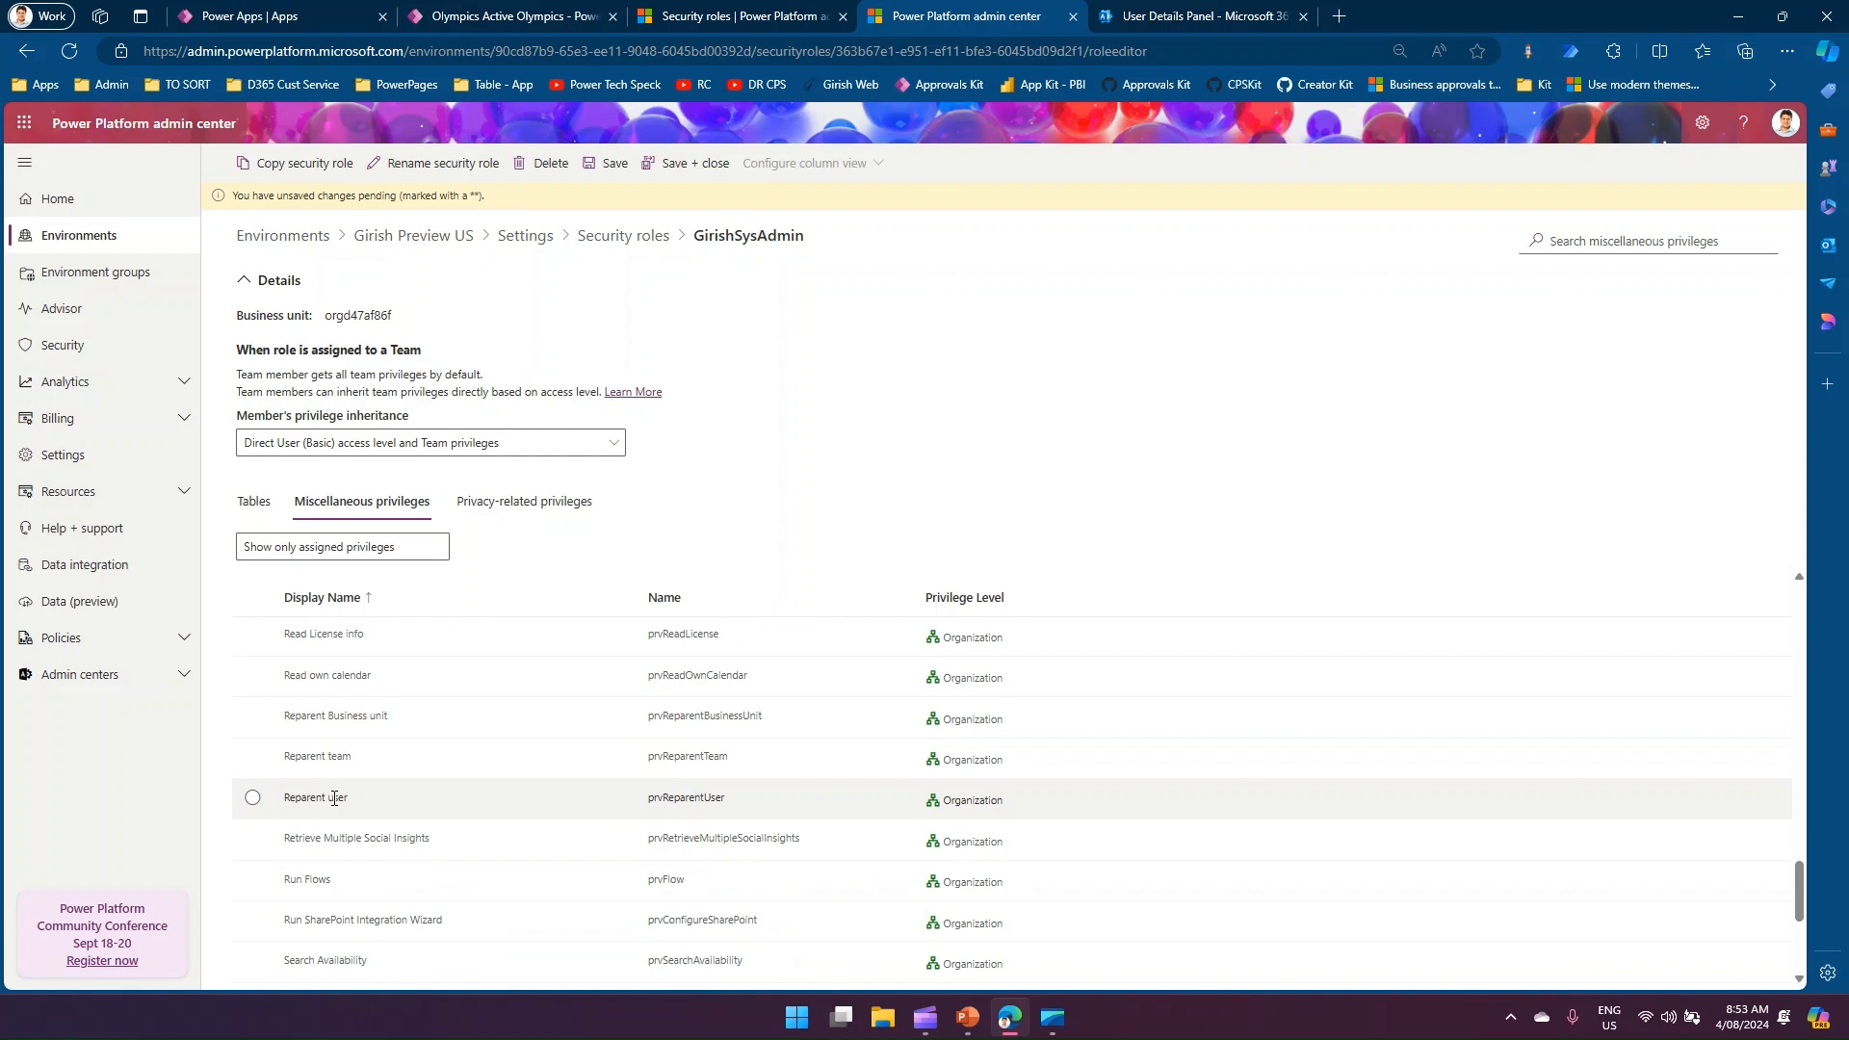
{"action": "scroll", "coordinate": [333, 799], "scroll_direction": "down", "scroll_amount": 2}
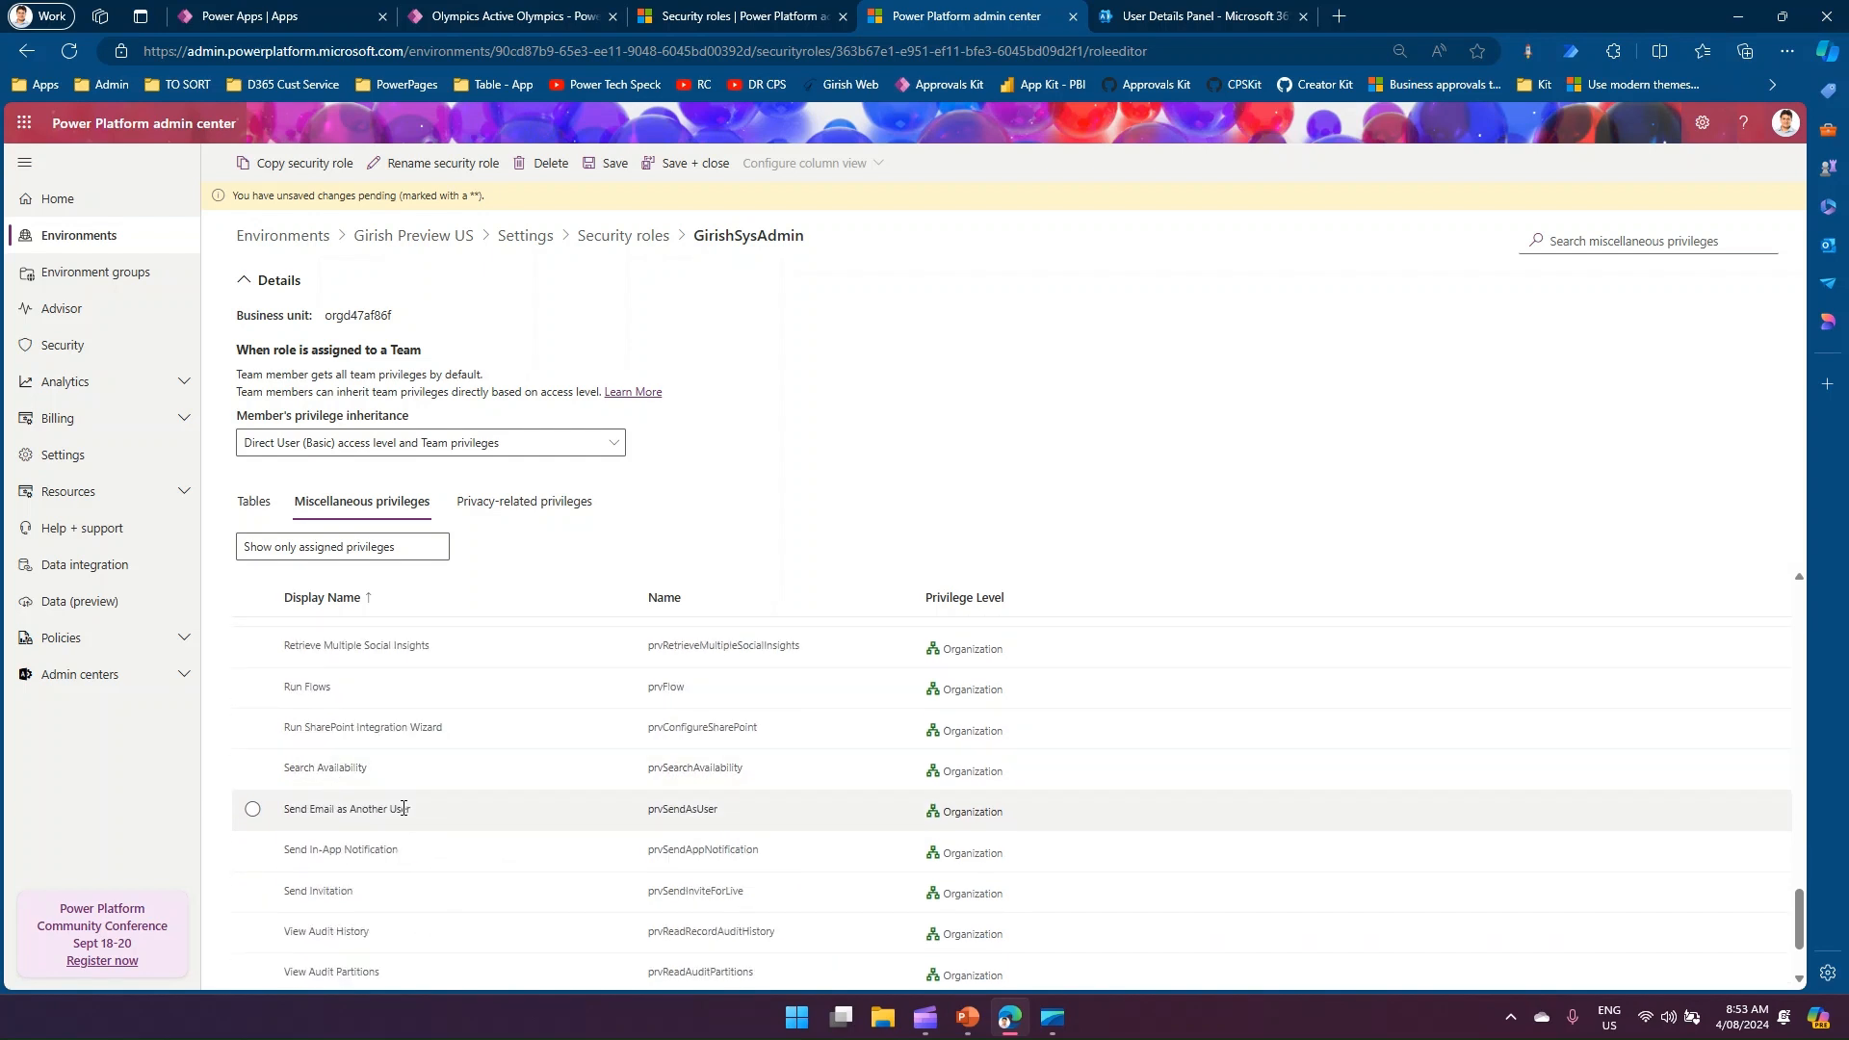
{"action": "scroll", "coordinate": [337, 867], "scroll_direction": "down", "scroll_amount": 1}
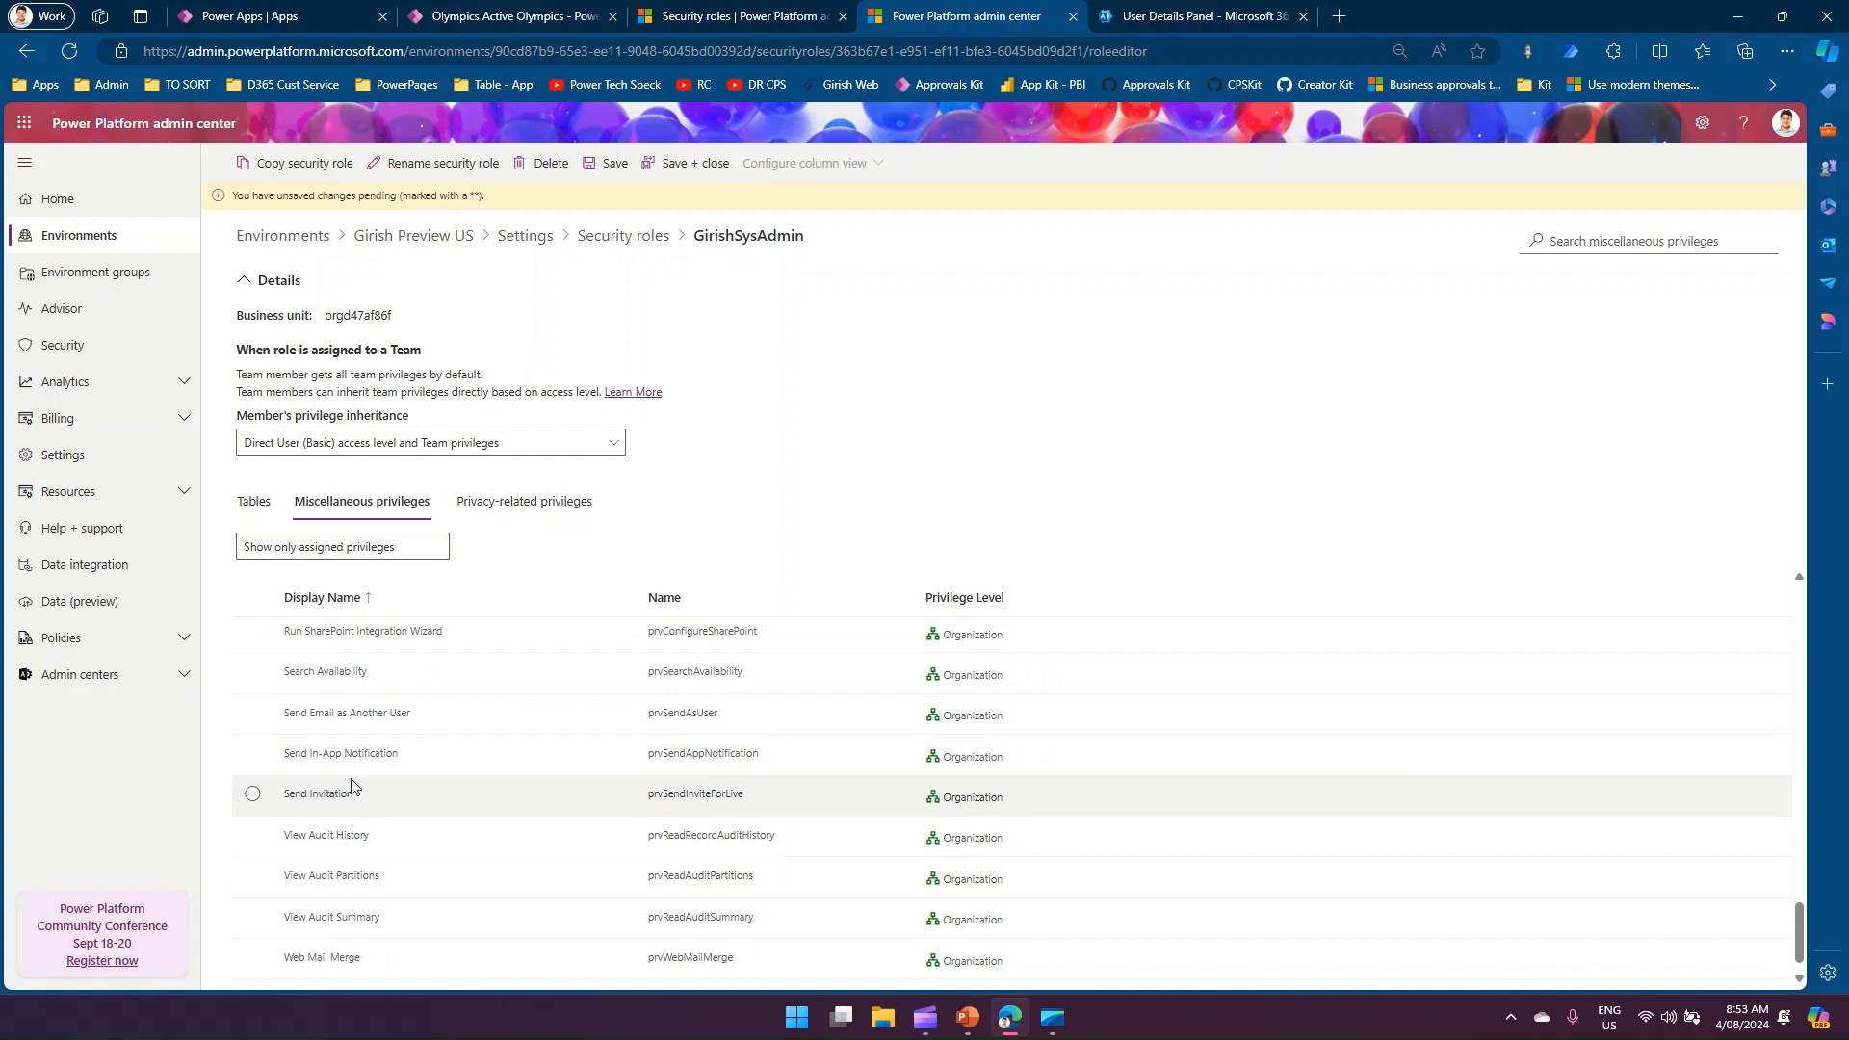
{"action": "scroll", "coordinate": [354, 765], "scroll_direction": "down", "scroll_amount": 1}
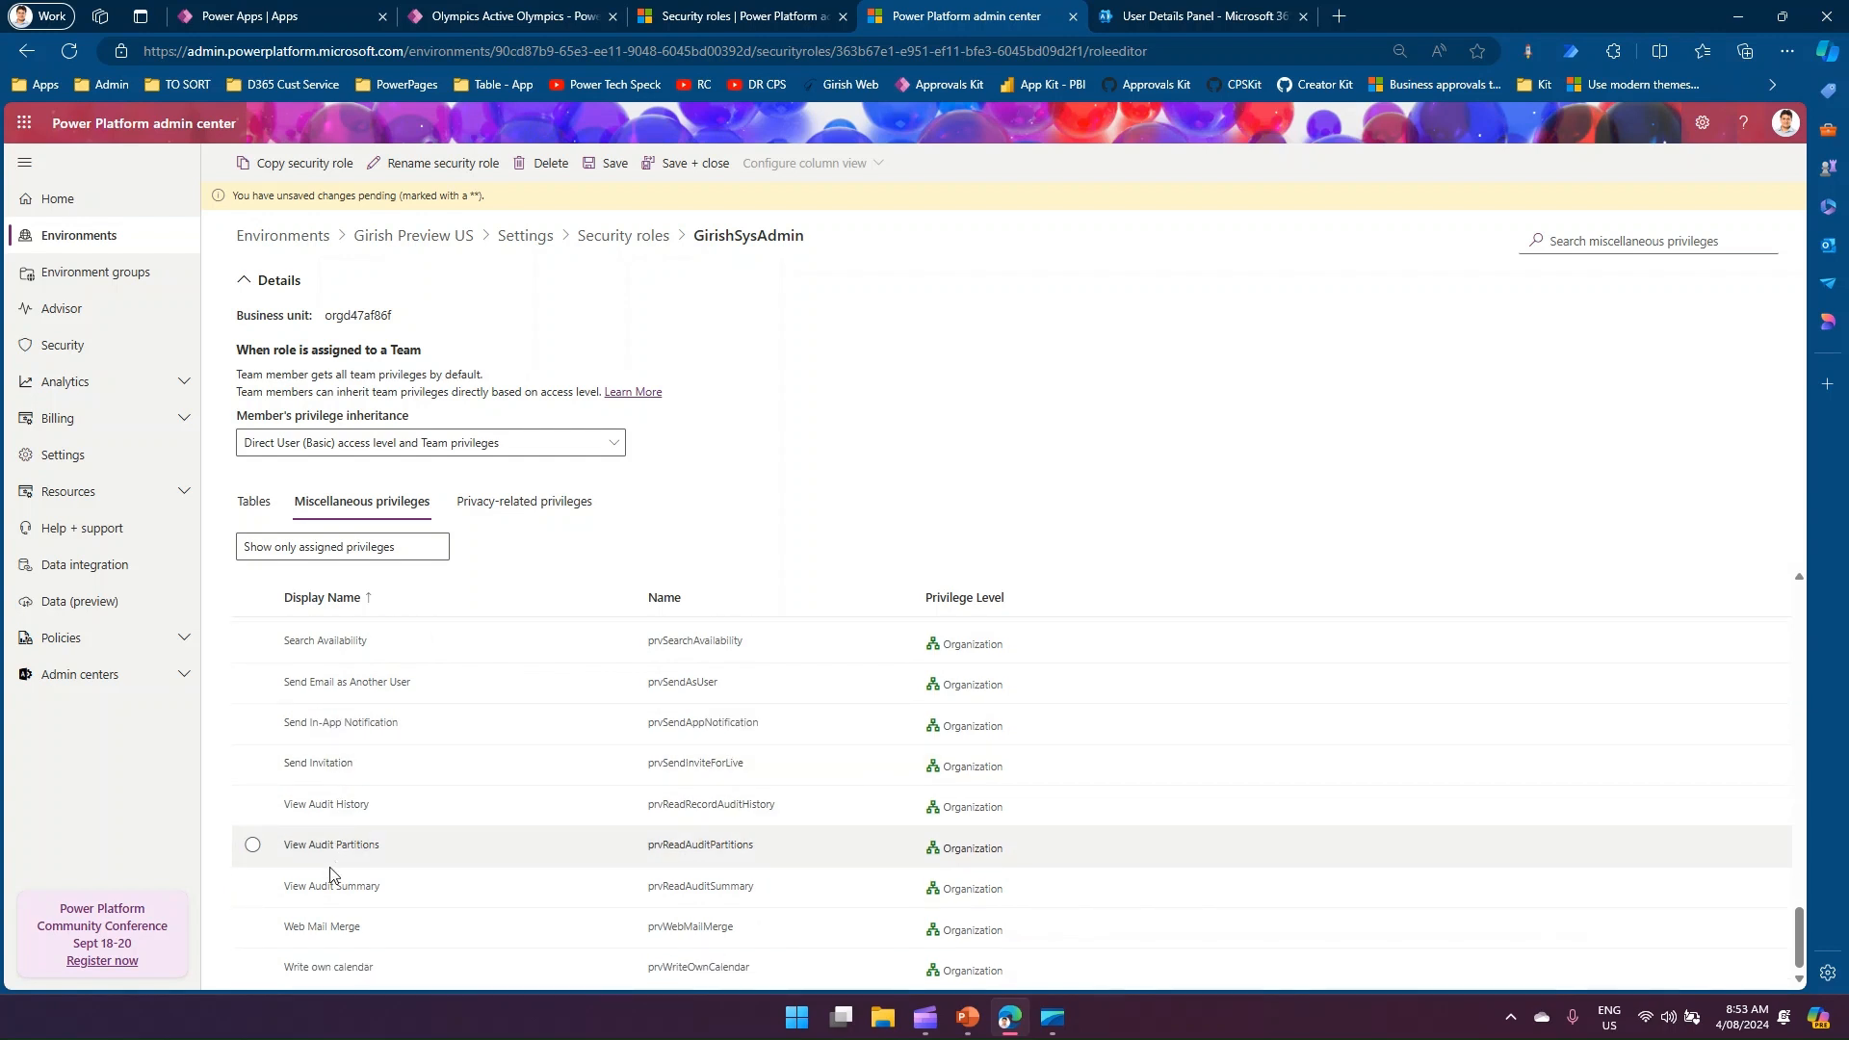